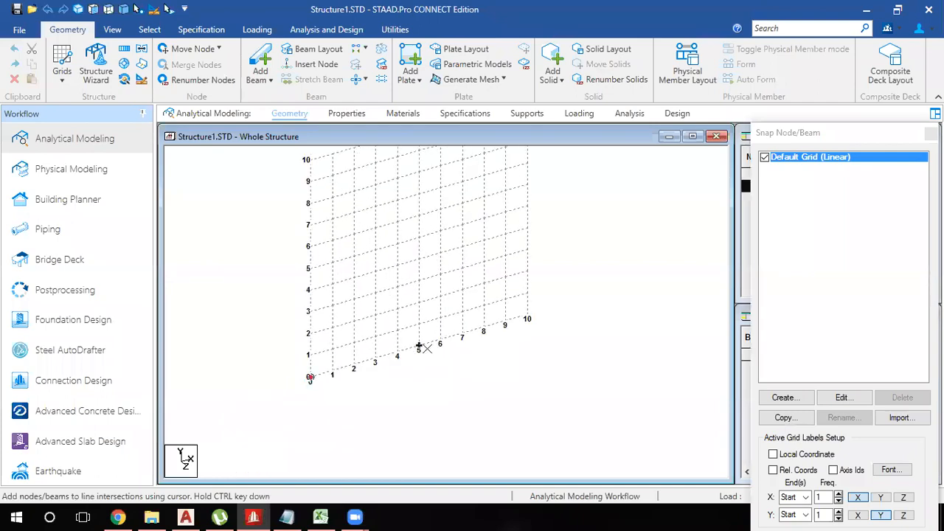
- Draw a 6 m beam along the X axis from the grid origin and check its length in the beam details
{"action": "left_click", "coordinate": [449, 340]}
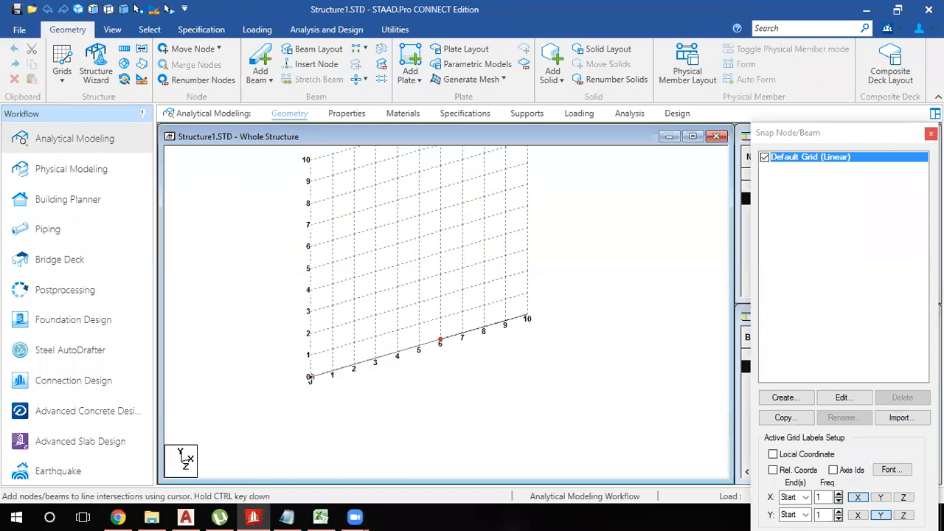
{"action": "left_click", "coordinate": [931, 134]}
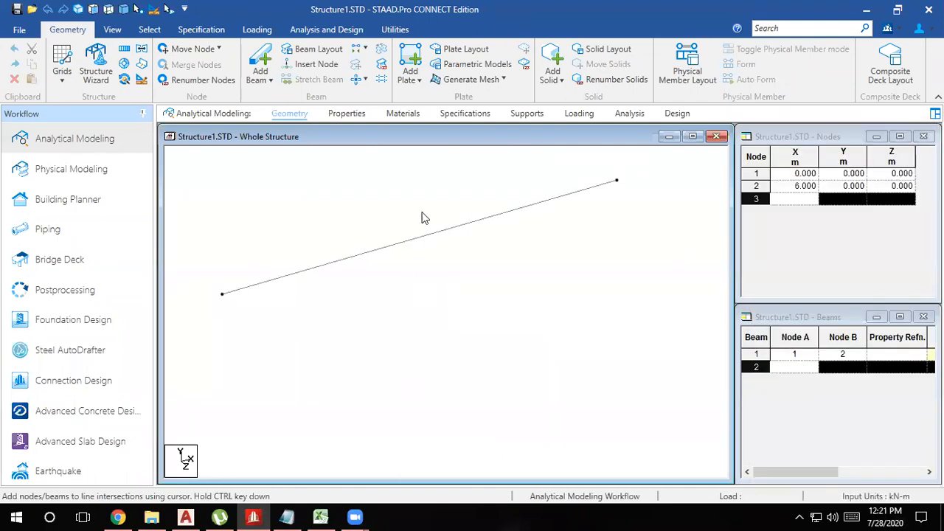
{"action": "double_click", "coordinate": [419, 237]}
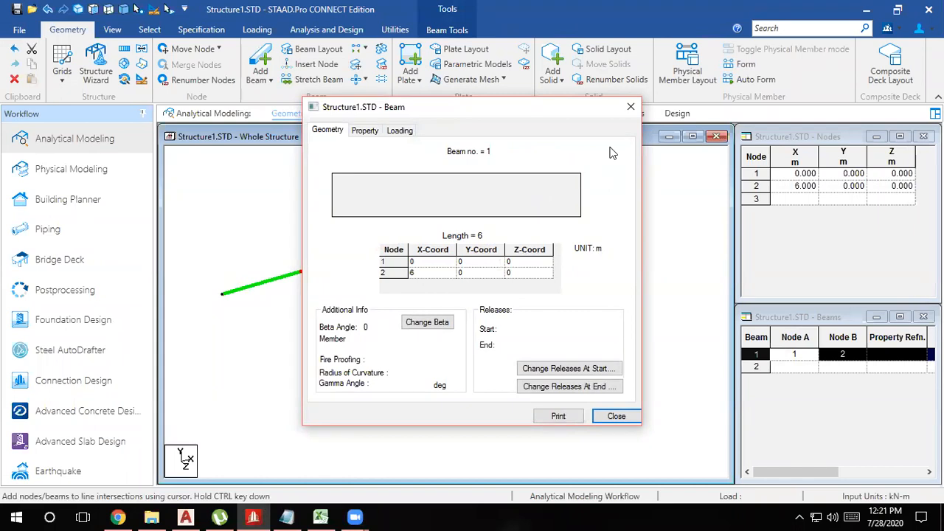
{"action": "left_click", "coordinate": [631, 106]}
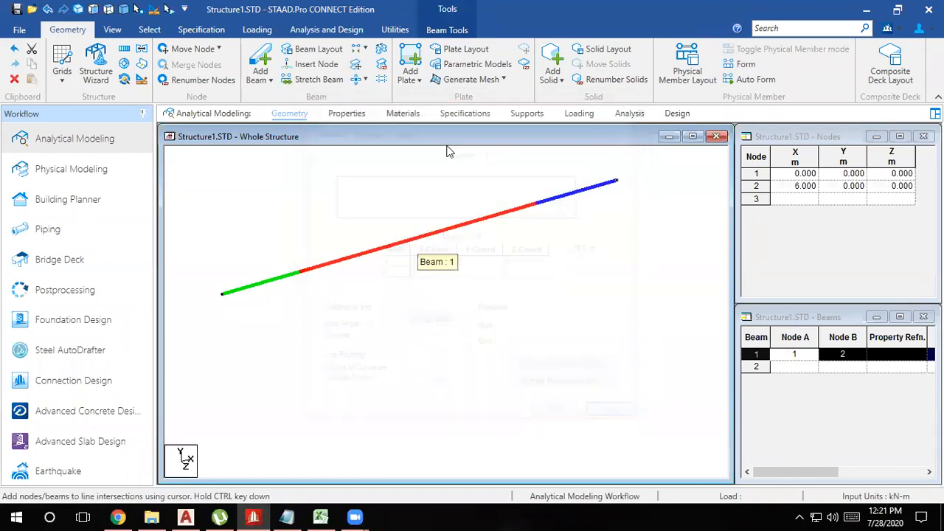
- Define a rectangular concrete section with YD 0.23 m and ZD 1 m and add it to the properties list
{"action": "left_click", "coordinate": [344, 113]}
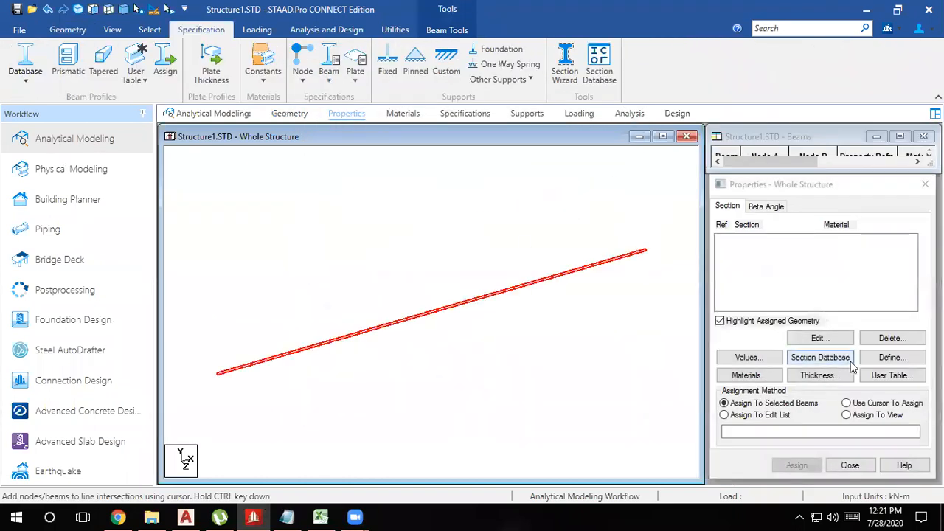
{"action": "left_click", "coordinate": [892, 359]}
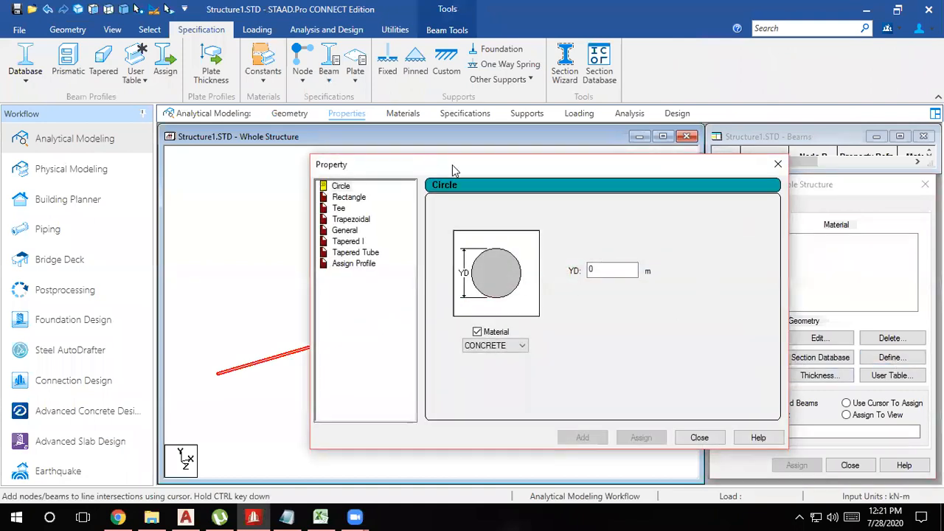
{"action": "left_click_drag", "start_coordinate": [453, 164], "coordinate": [689, 130]}
{"action": "left_click", "coordinate": [588, 163]}
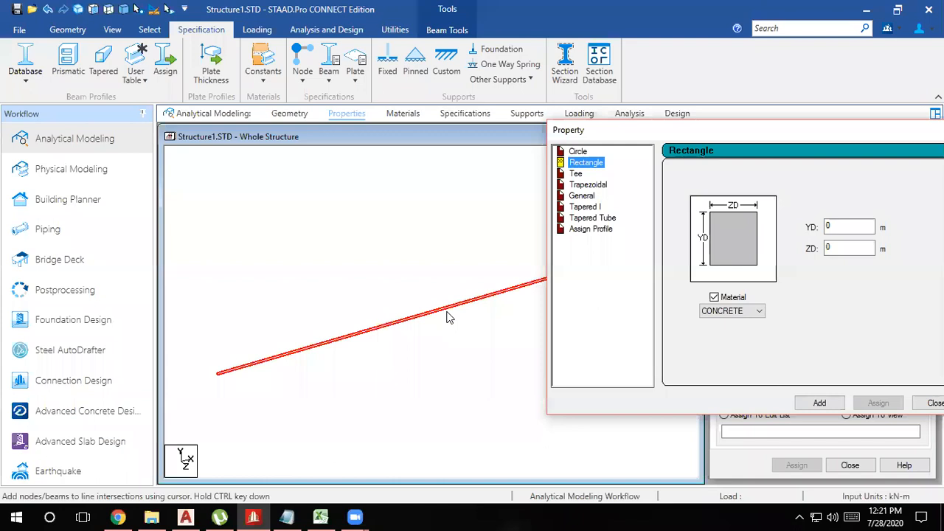
{"action": "left_click", "coordinate": [712, 315]}
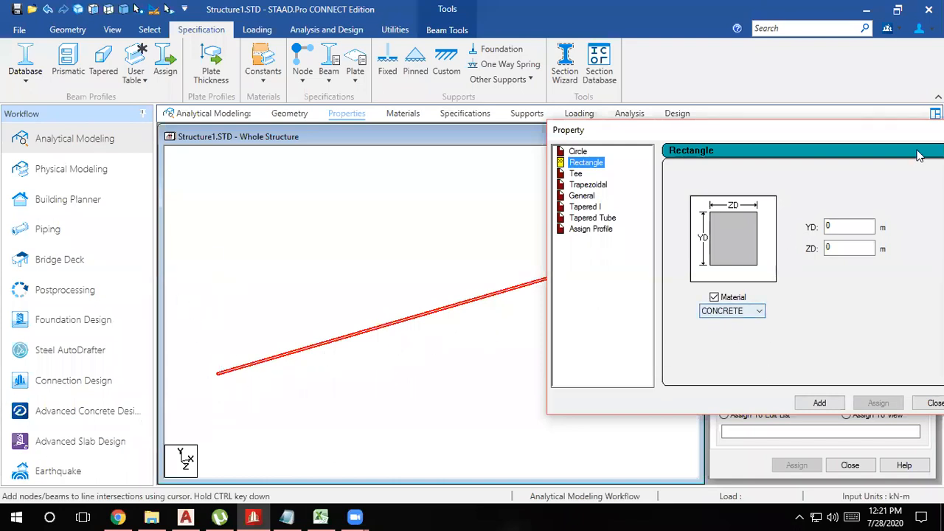
{"action": "double_click", "coordinate": [840, 252]}
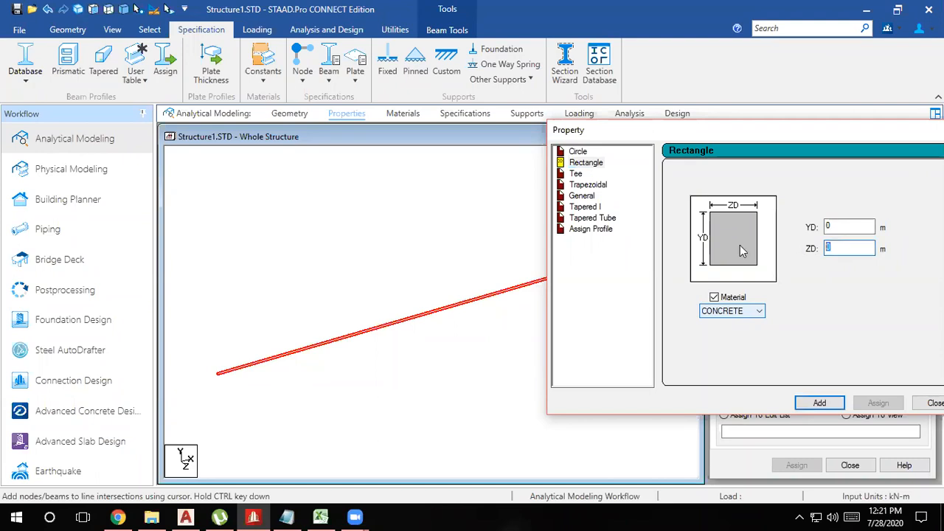
{"action": "type", "text": ".23"}
{"action": "double_click", "coordinate": [827, 228]}
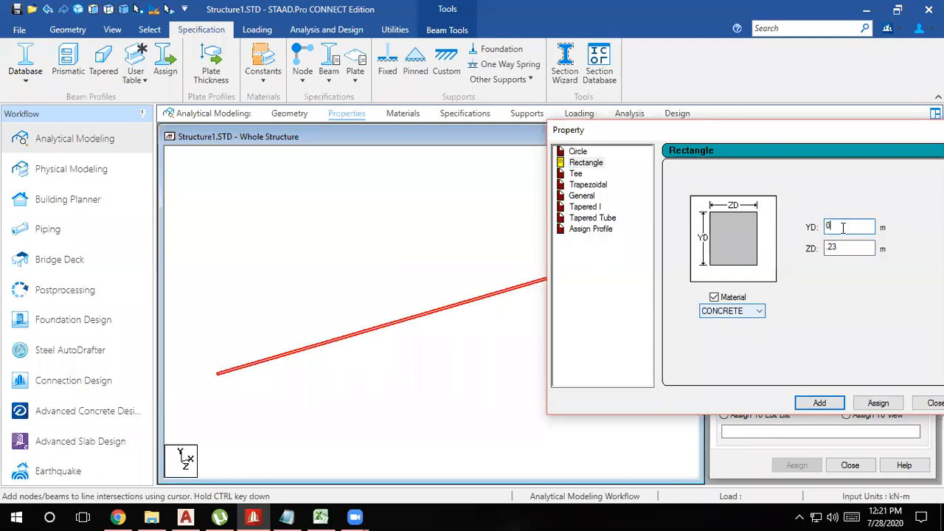
{"action": "type", "text": ".23"}
{"action": "key", "text": "Tab"}
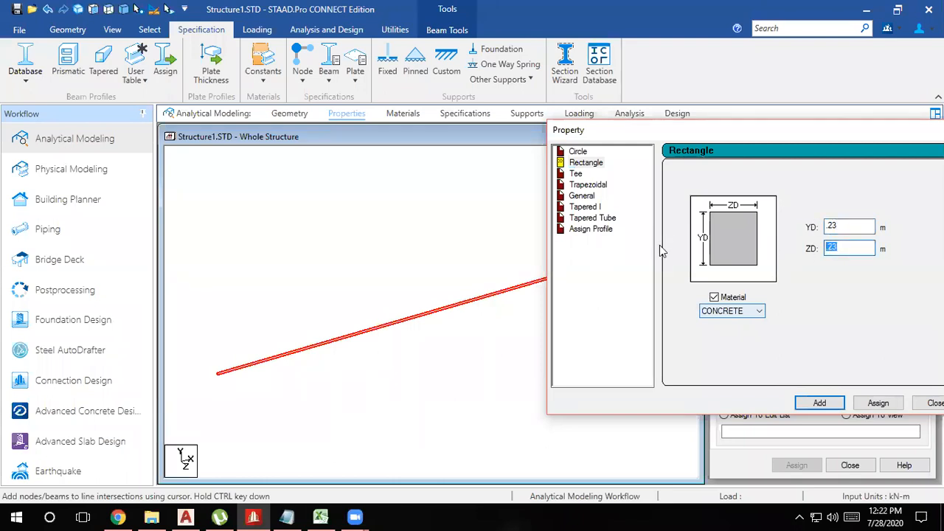
{"action": "type", "text": "1"}
{"action": "left_click", "coordinate": [815, 402]}
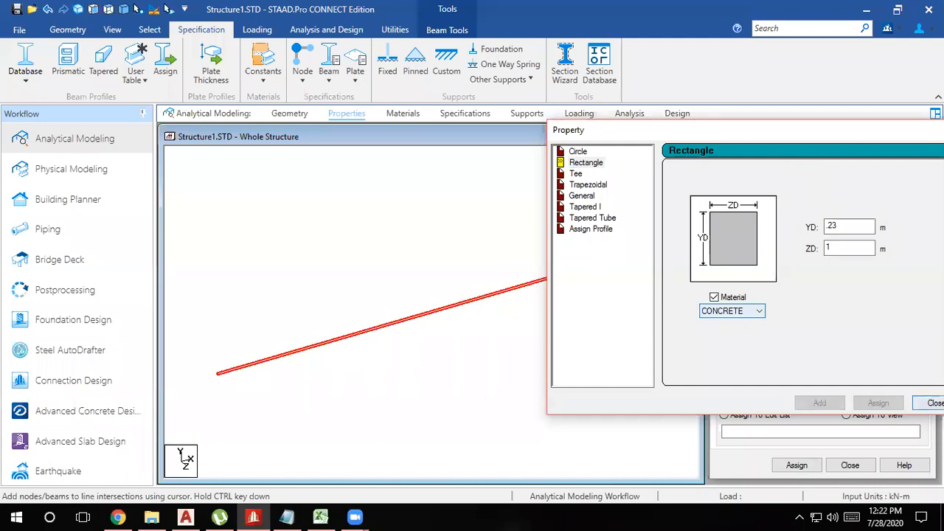
{"action": "left_click", "coordinate": [935, 402]}
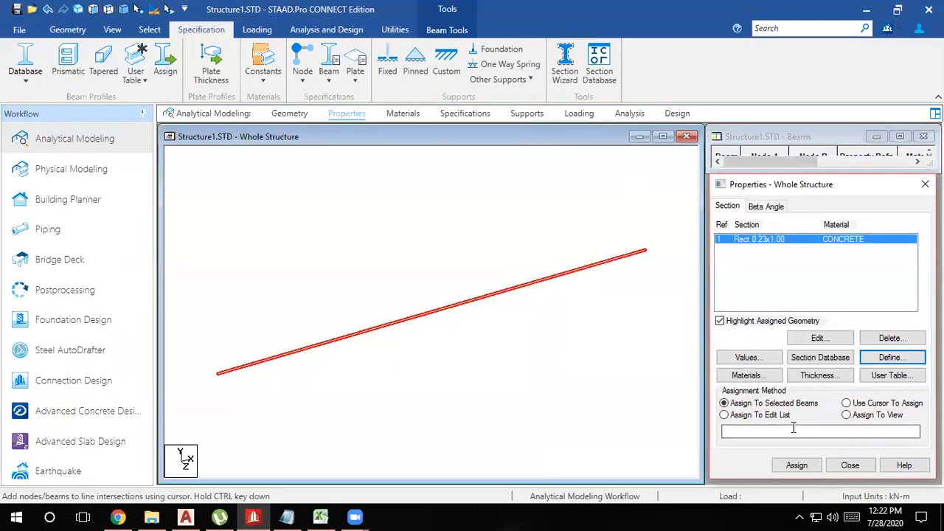
- Assign the Rect 0.23x1.00 concrete section to the beam
{"action": "left_click", "coordinate": [846, 415]}
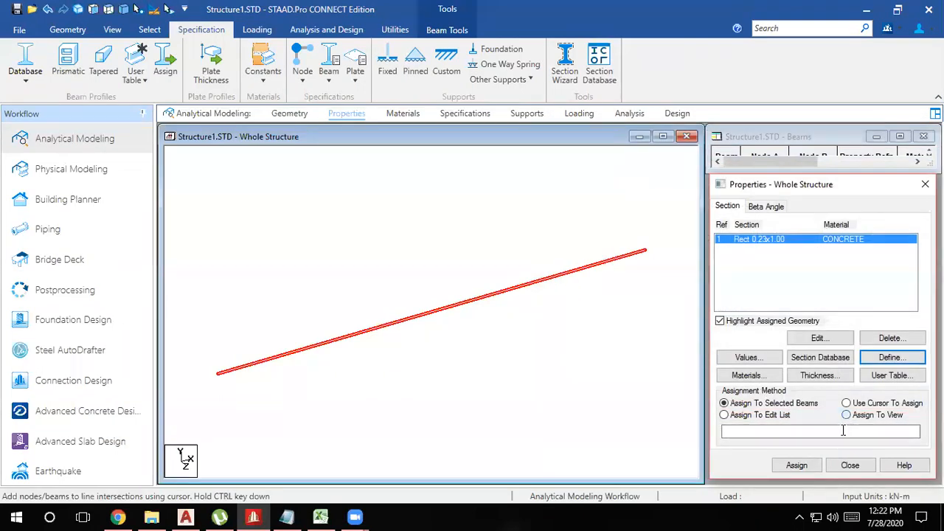
{"action": "left_click", "coordinate": [797, 466]}
{"action": "left_click", "coordinate": [826, 366]}
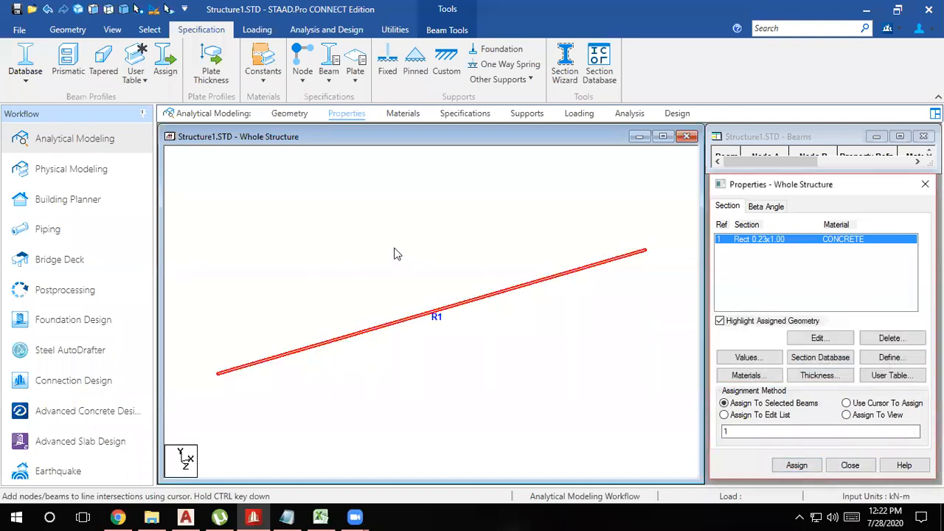
{"action": "left_click", "coordinate": [396, 252]}
{"action": "left_click", "coordinate": [414, 317]}
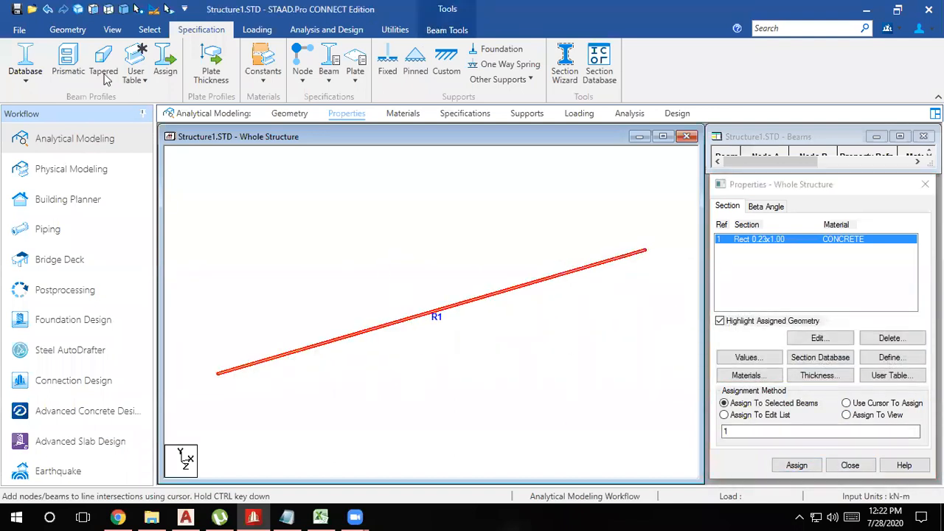
- Inspect the beam in the 3D rendered view from several angles, and close the rendered view and section properties
{"action": "left_click", "coordinate": [79, 10]}
{"action": "left_click_drag", "start_coordinate": [481, 310], "coordinate": [426, 297]}
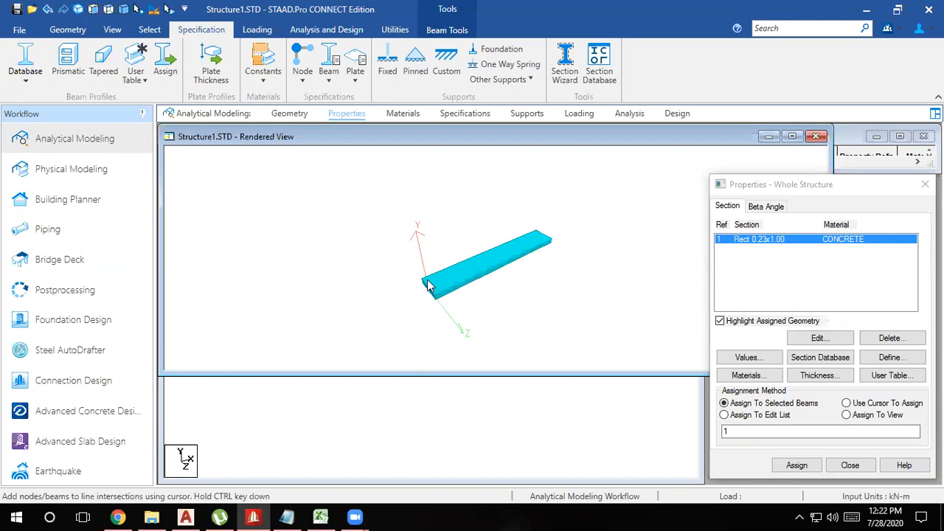
{"action": "left_click_drag", "start_coordinate": [509, 289], "coordinate": [548, 292]}
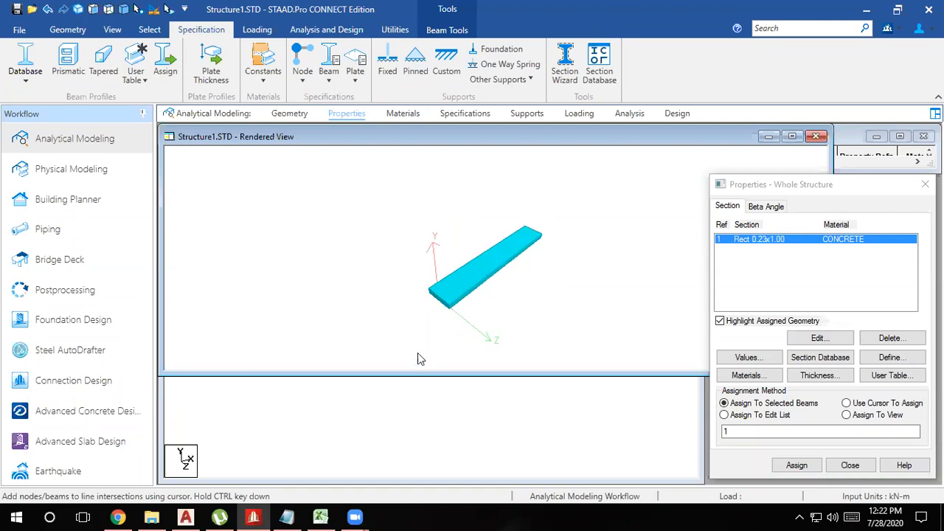
{"action": "left_click_drag", "start_coordinate": [541, 302], "coordinate": [572, 281]}
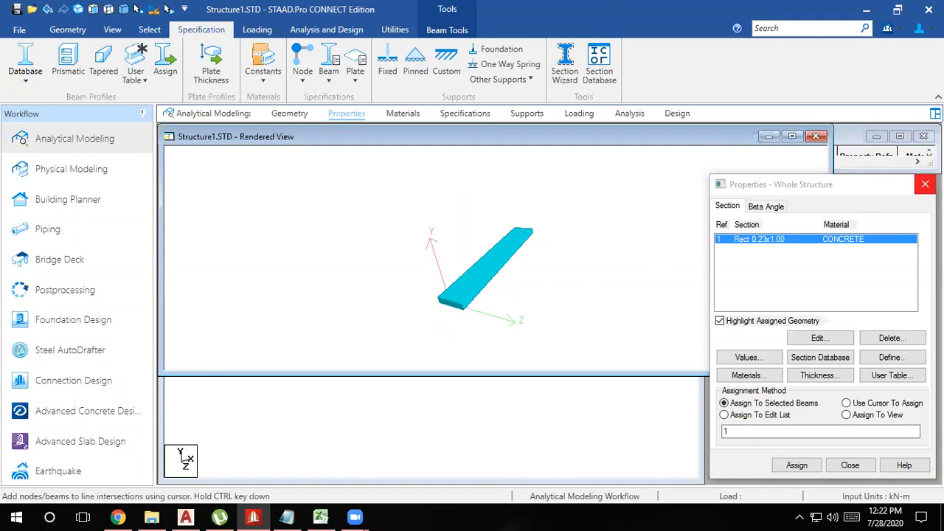
{"action": "left_click", "coordinate": [925, 185]}
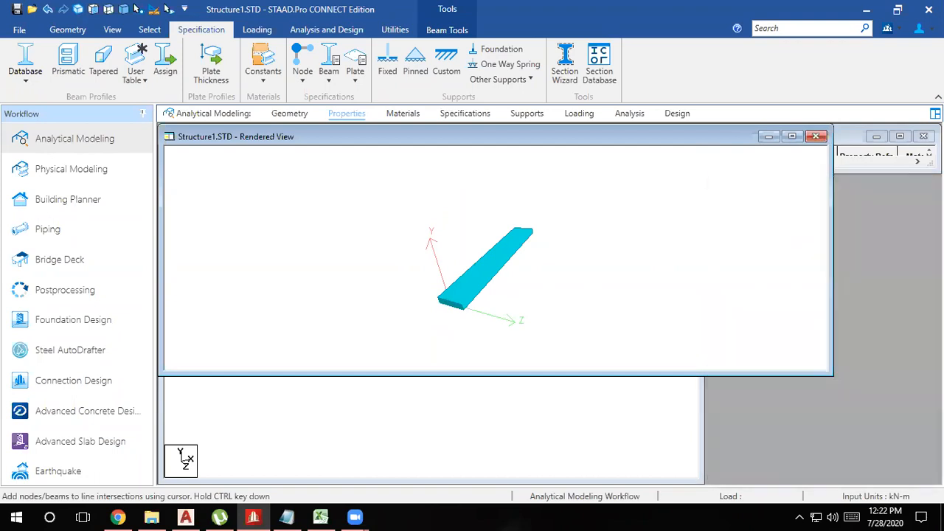
{"action": "left_click", "coordinate": [817, 137]}
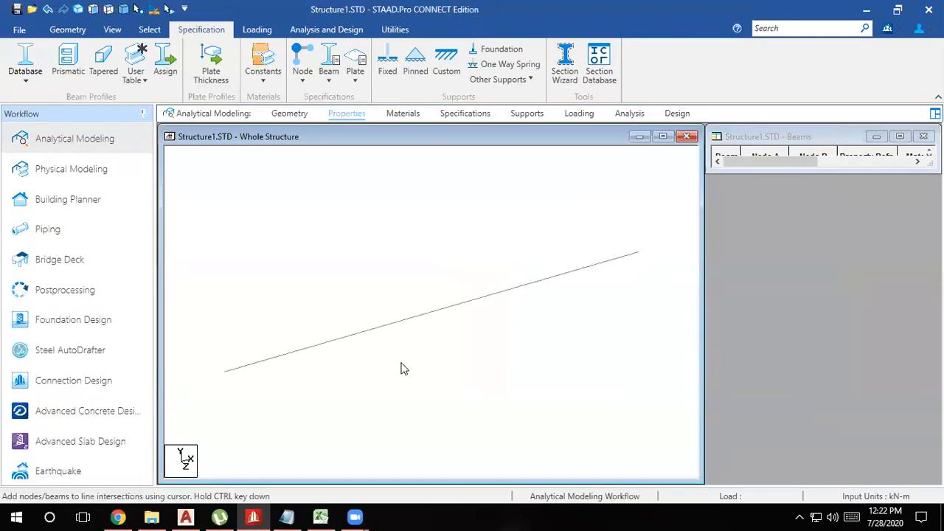
{"action": "scroll", "coordinate": [400, 363], "scroll_direction": "down", "scroll_amount": 2}
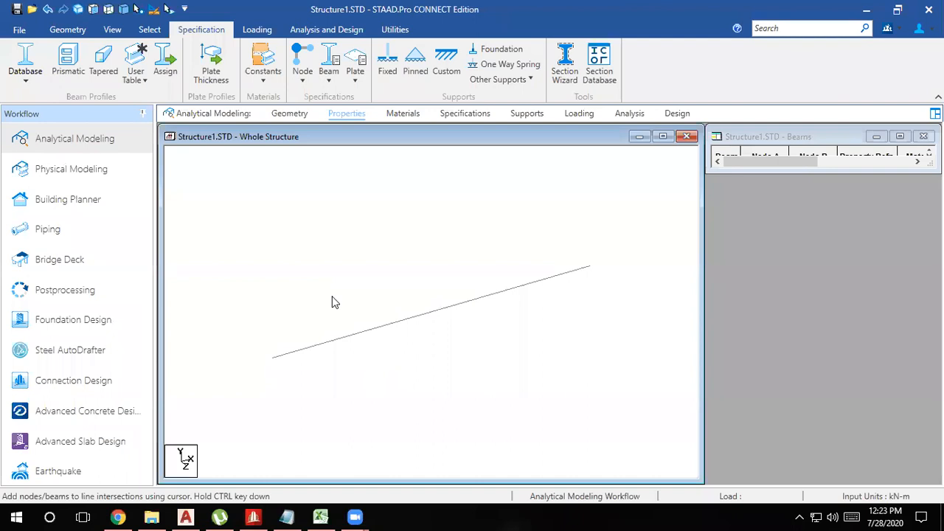
{"action": "left_click", "coordinate": [335, 340]}
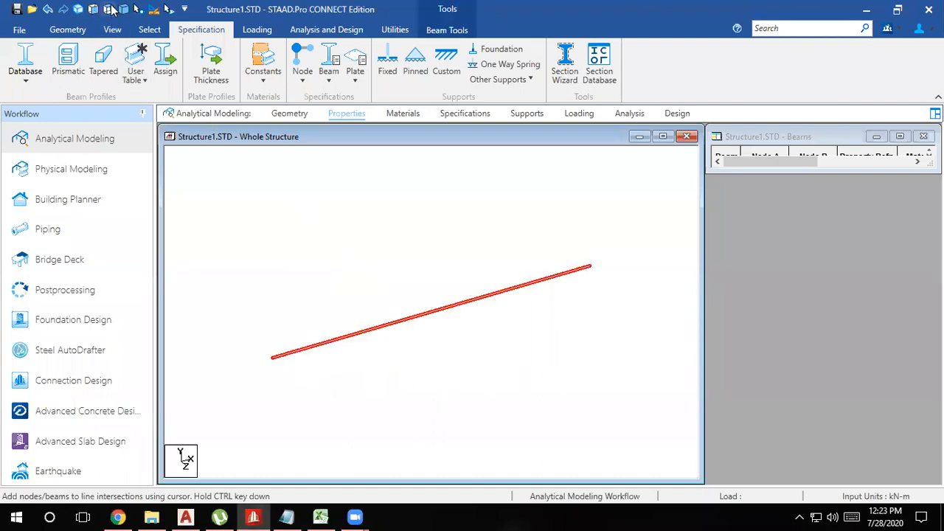
{"action": "left_click", "coordinate": [200, 175]}
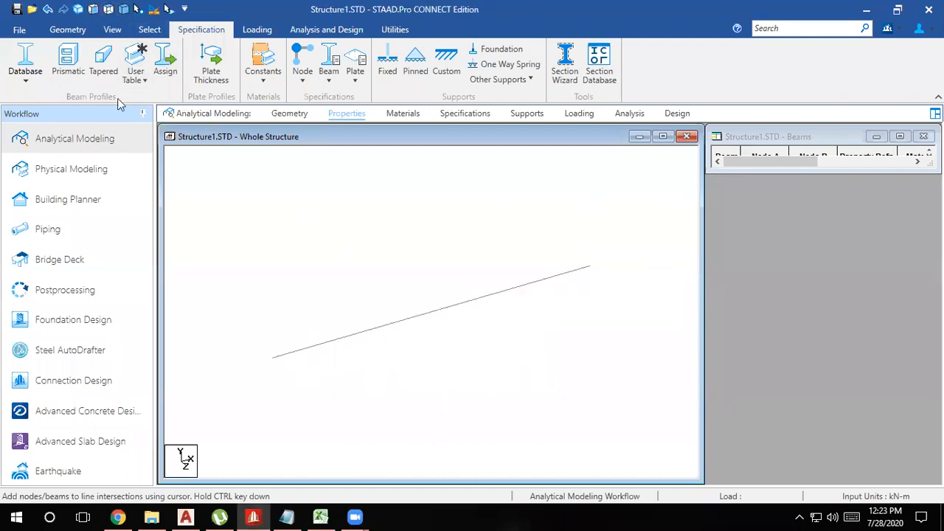
{"action": "left_click", "coordinate": [68, 32]}
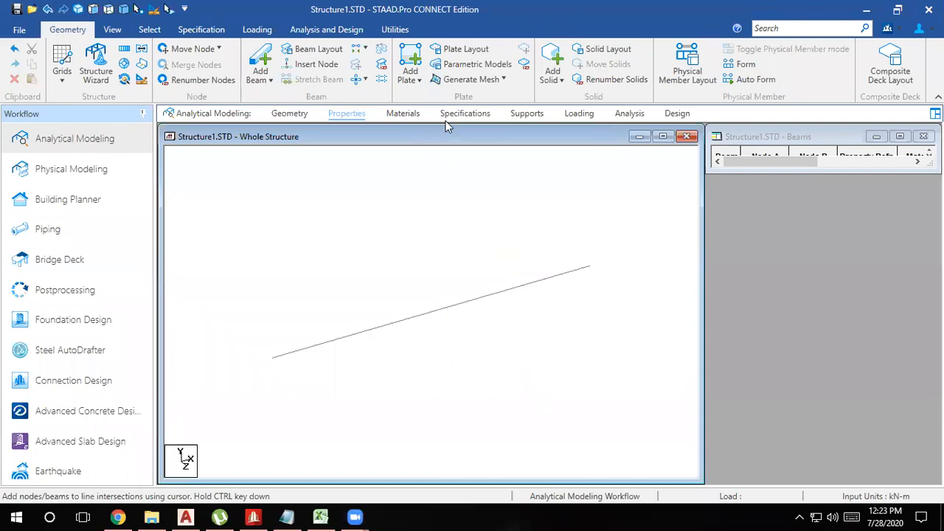
- Create a pinned support definition and select it in the supports list
{"action": "left_click", "coordinate": [527, 113]}
{"action": "left_click", "coordinate": [841, 366]}
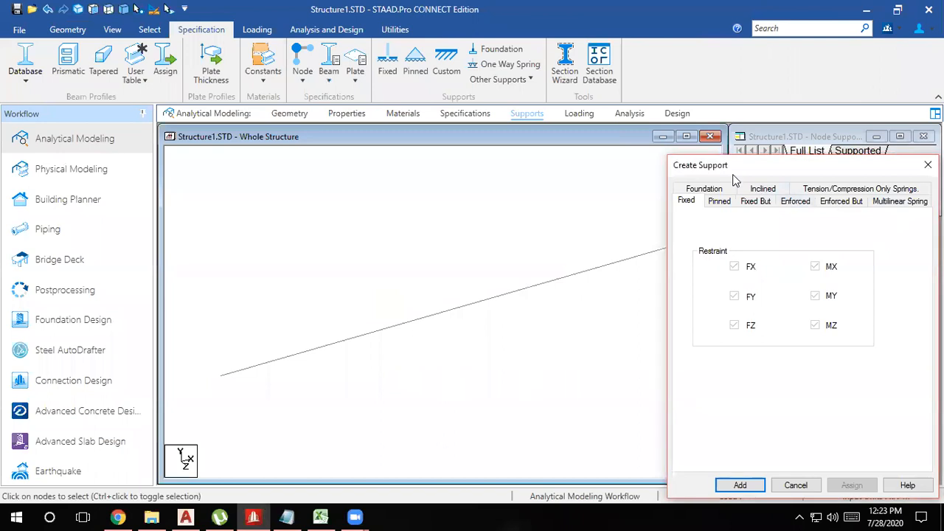
{"action": "left_click_drag", "start_coordinate": [733, 171], "coordinate": [751, 124]}
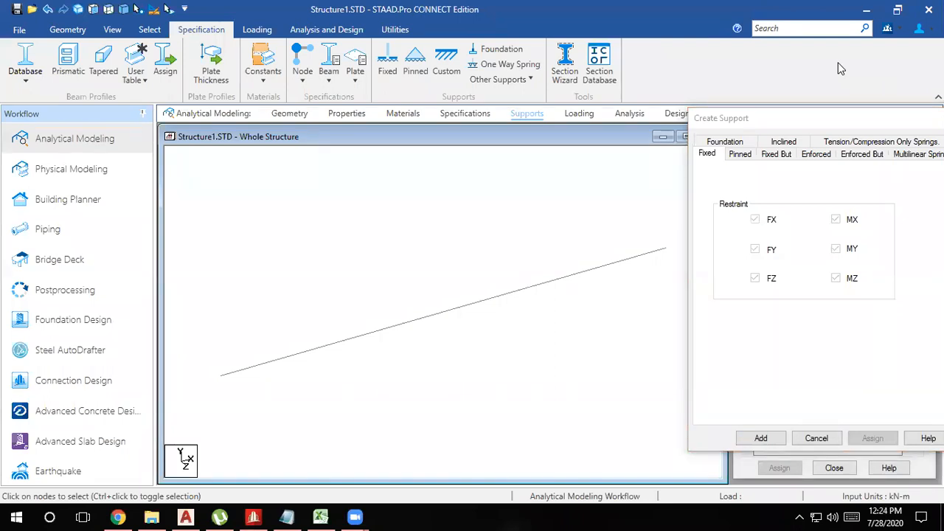
{"action": "left_click", "coordinate": [739, 155]}
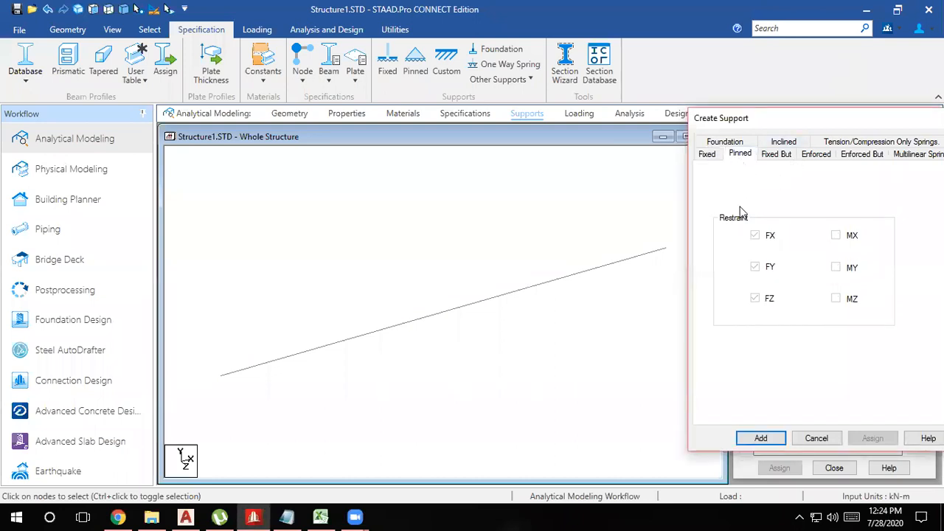
{"action": "left_click", "coordinate": [861, 155]}
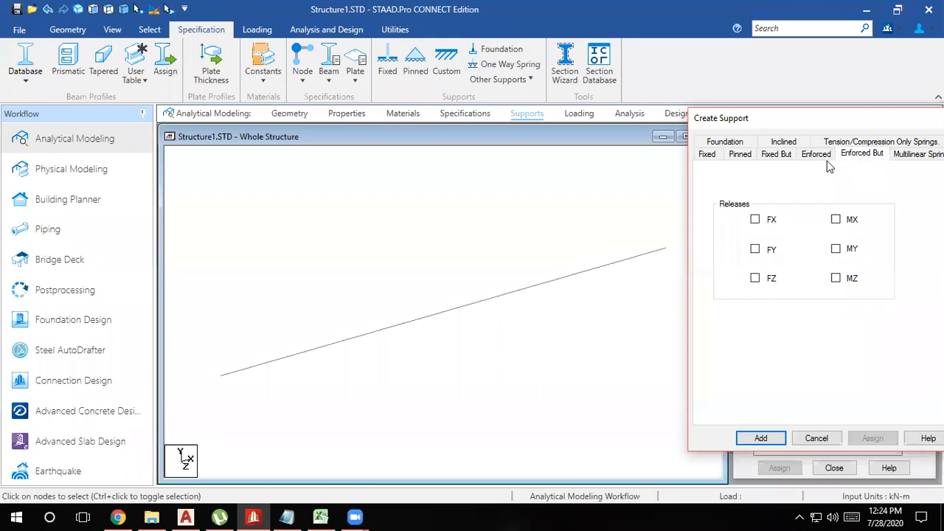
{"action": "left_click", "coordinate": [740, 155]}
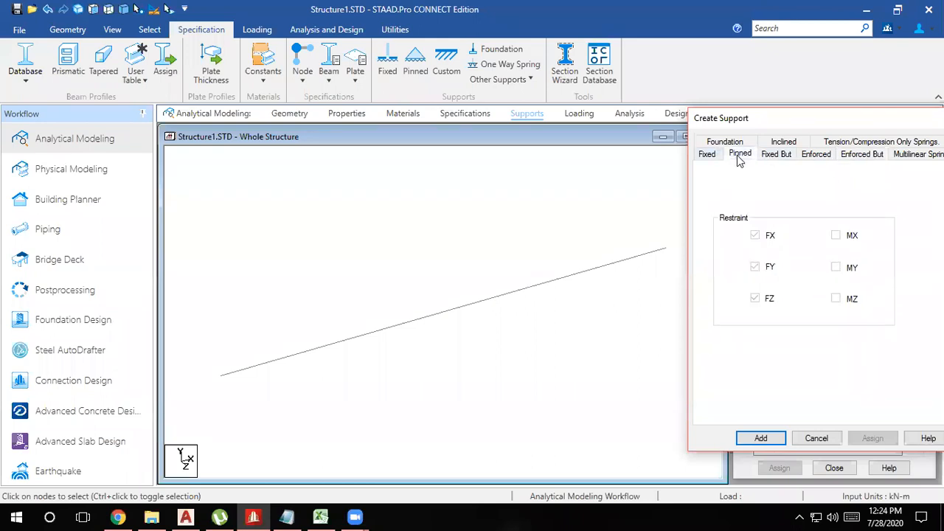
{"action": "left_click", "coordinate": [778, 438]}
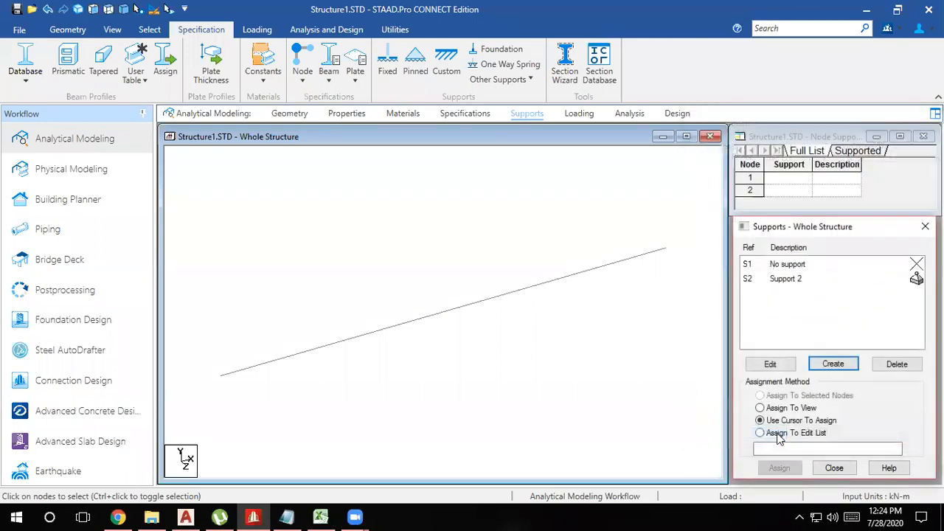
{"action": "left_click", "coordinate": [778, 284]}
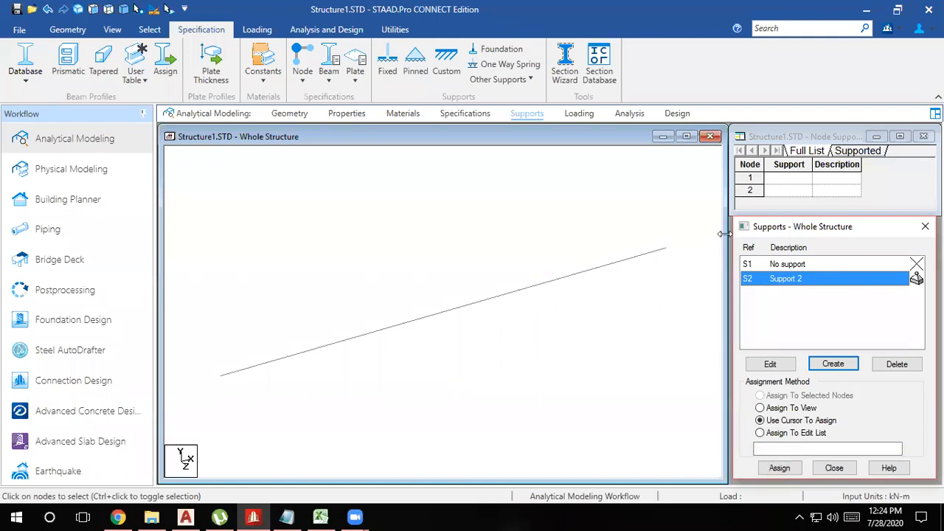
- Create an Enforced But support with the MX release enabled and add it to the supports list
{"action": "left_click", "coordinate": [824, 369]}
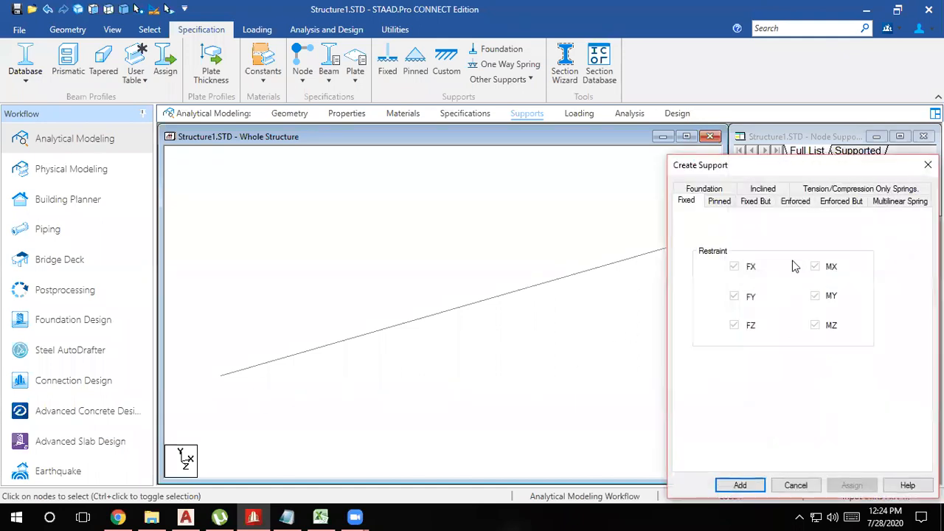
{"action": "left_click", "coordinate": [730, 201]}
{"action": "left_click", "coordinate": [844, 203]}
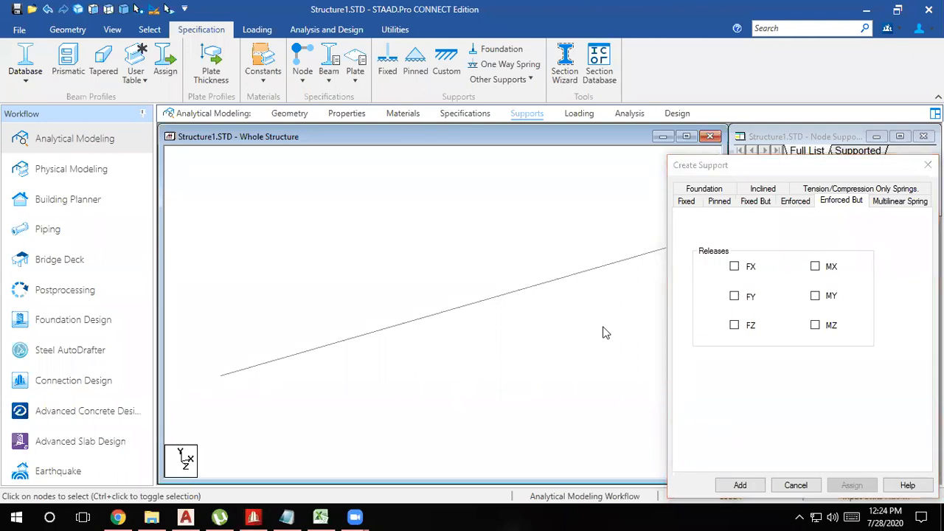
{"action": "left_click", "coordinate": [225, 391]}
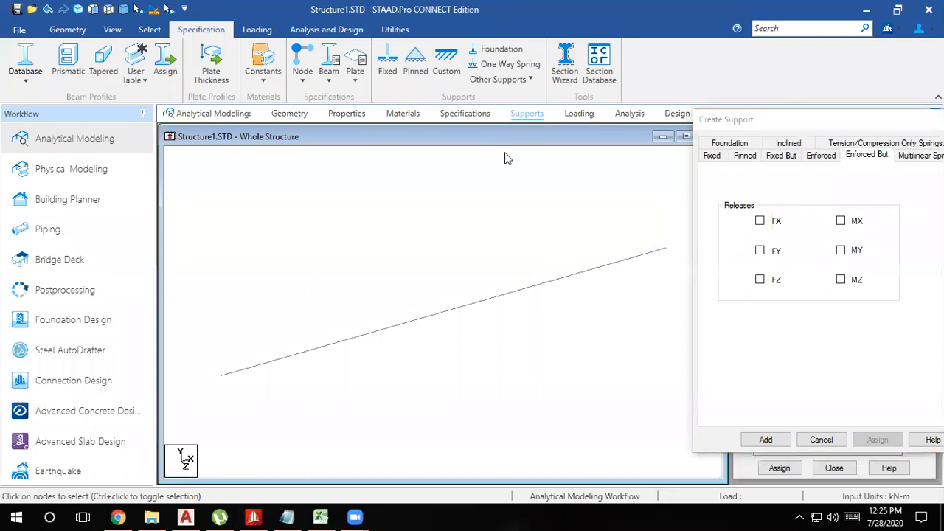
{"action": "left_click", "coordinate": [841, 221]}
{"action": "left_click", "coordinate": [766, 440]}
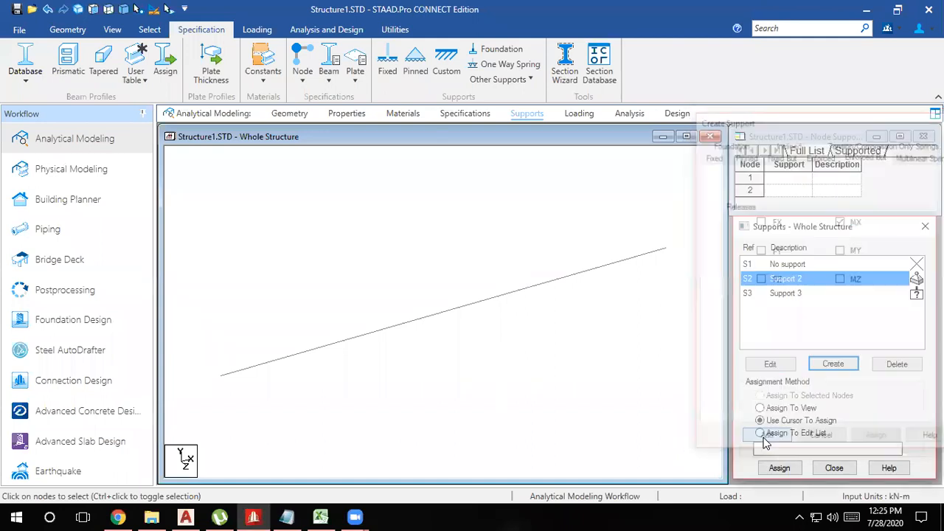
- Assign the pinned support, Support 2, to node 1 at the beam's start
{"action": "left_click", "coordinate": [787, 296]}
{"action": "left_click", "coordinate": [787, 279]}
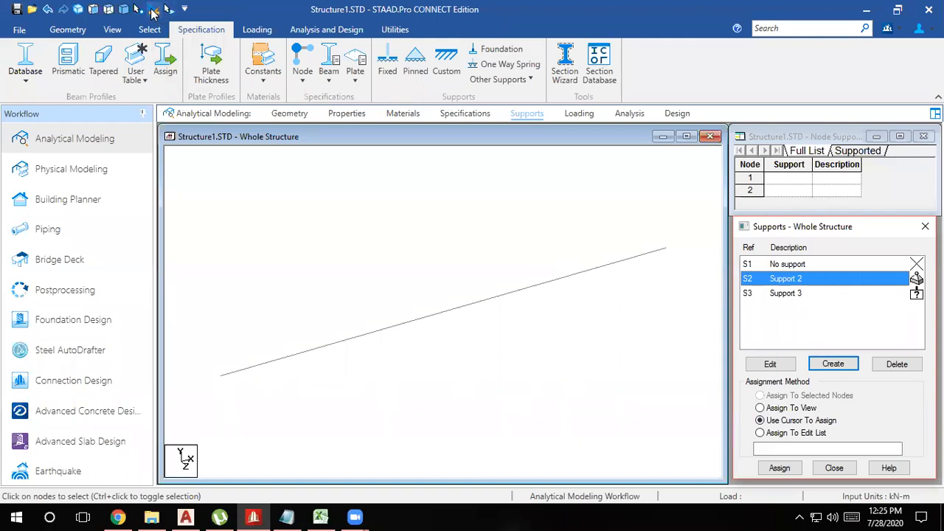
{"action": "left_click", "coordinate": [220, 375]}
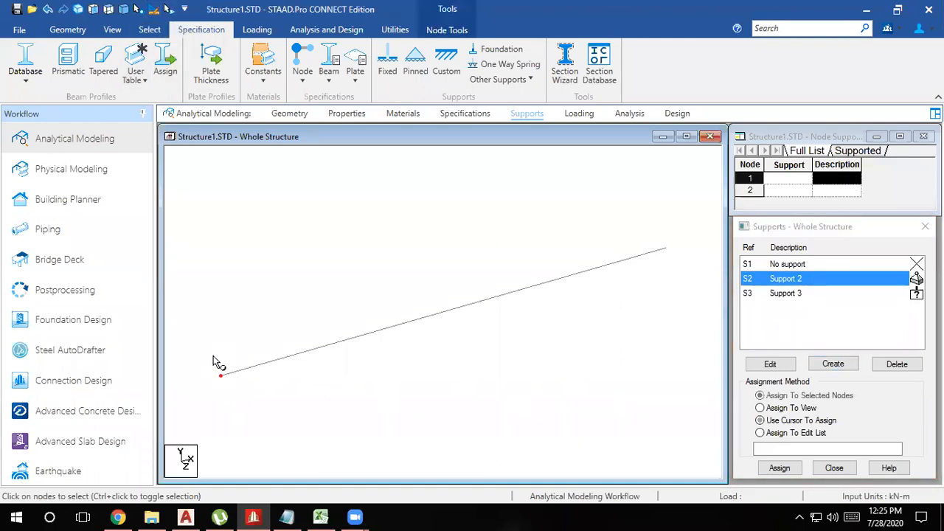
{"action": "left_click", "coordinate": [796, 470]}
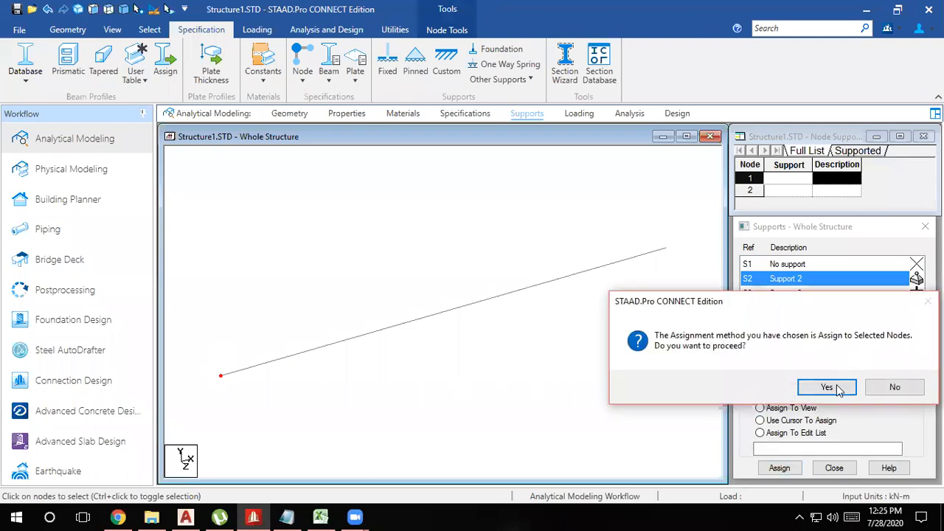
{"action": "left_click", "coordinate": [775, 387]}
- Assign the Enforced But support, Support 3, to node 2 at the beam's far end
{"action": "left_click_drag", "start_coordinate": [683, 270], "coordinate": [624, 205]}
{"action": "left_click", "coordinate": [787, 295]}
{"action": "left_click_drag", "start_coordinate": [687, 304], "coordinate": [616, 203]}
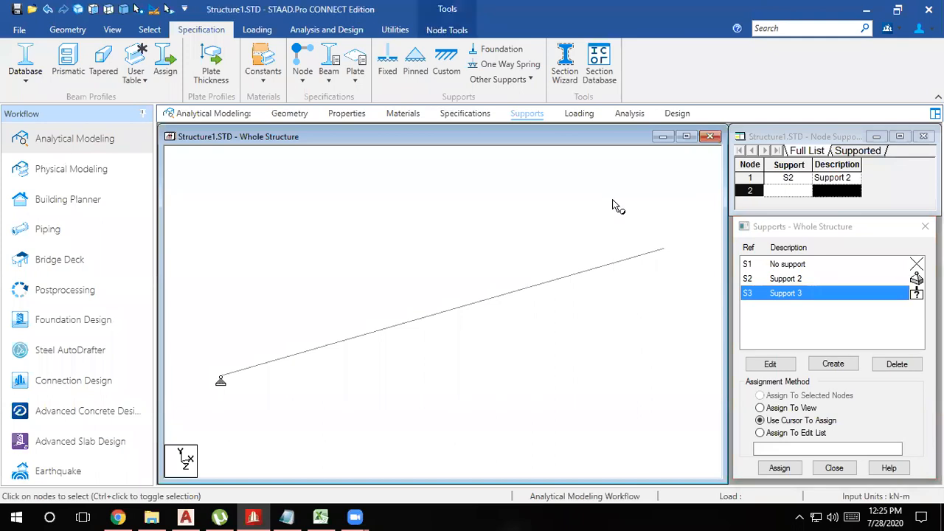
{"action": "left_click", "coordinate": [780, 471]}
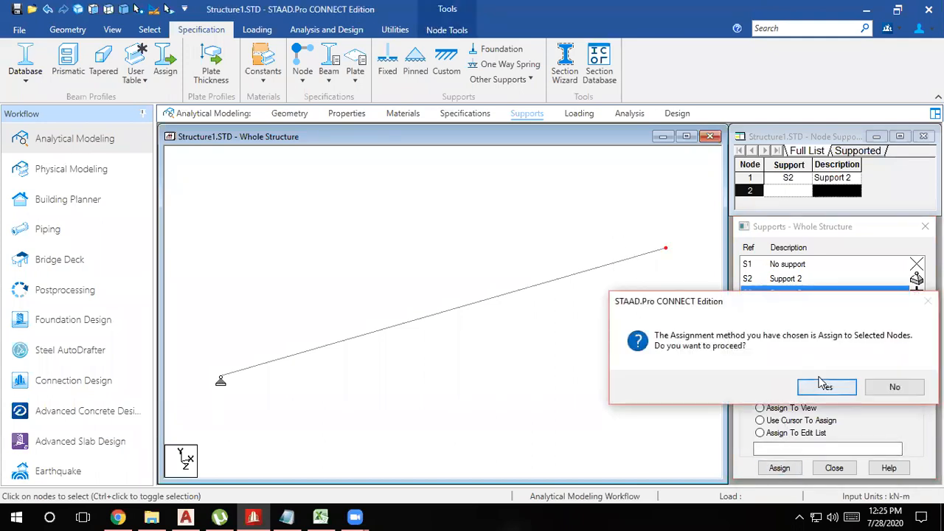
{"action": "left_click", "coordinate": [818, 388]}
{"action": "left_click", "coordinate": [629, 357]}
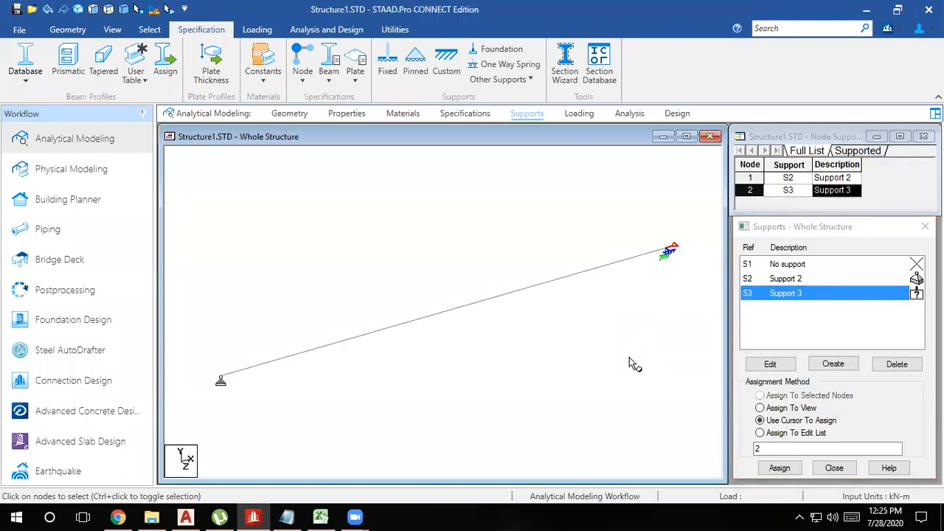
- Add primary load case 1 with the Dead loading type and the title LOAD CASE 1
{"action": "left_click", "coordinate": [579, 115]}
{"action": "left_click", "coordinate": [789, 328]}
{"action": "left_click", "coordinate": [583, 214]}
{"action": "left_click", "coordinate": [590, 228]}
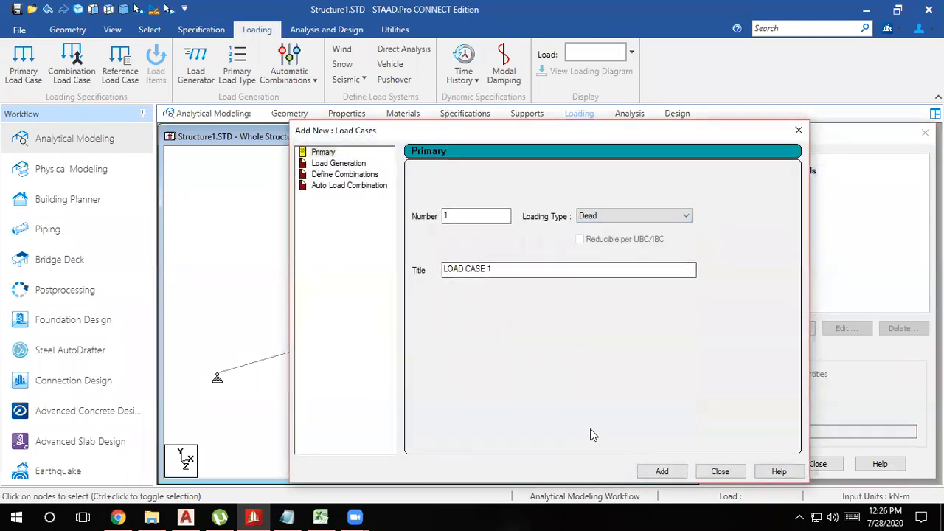
{"action": "left_click", "coordinate": [682, 472]}
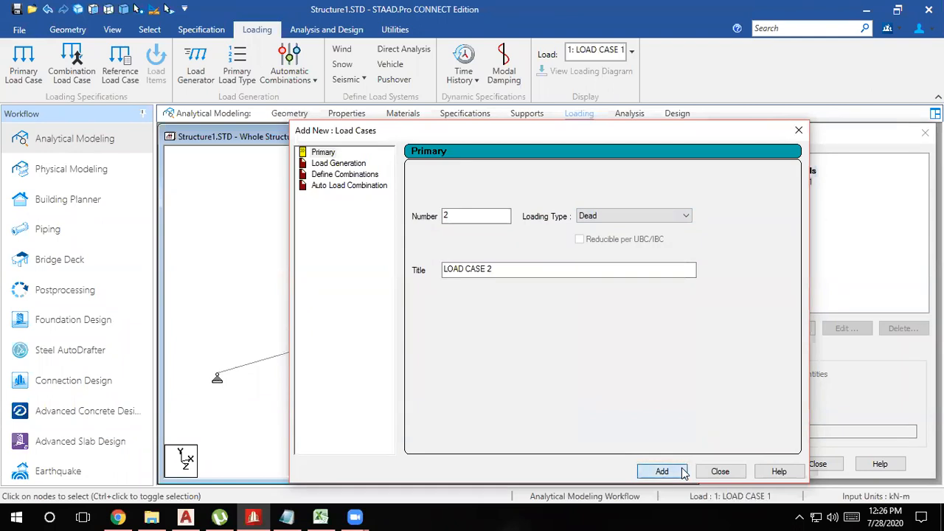
- Add primary load case 2 with the Live loading type and finish adding load cases
{"action": "left_click", "coordinate": [589, 217]}
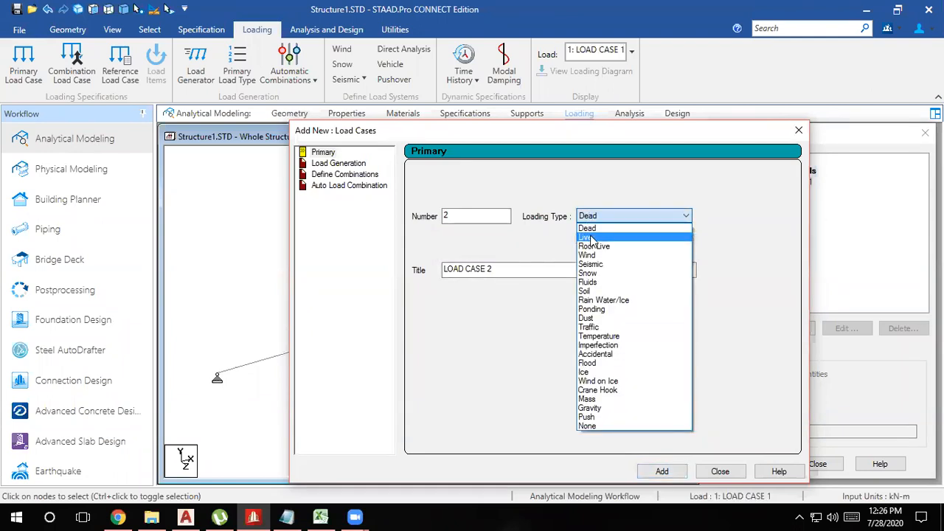
{"action": "left_click", "coordinate": [593, 236]}
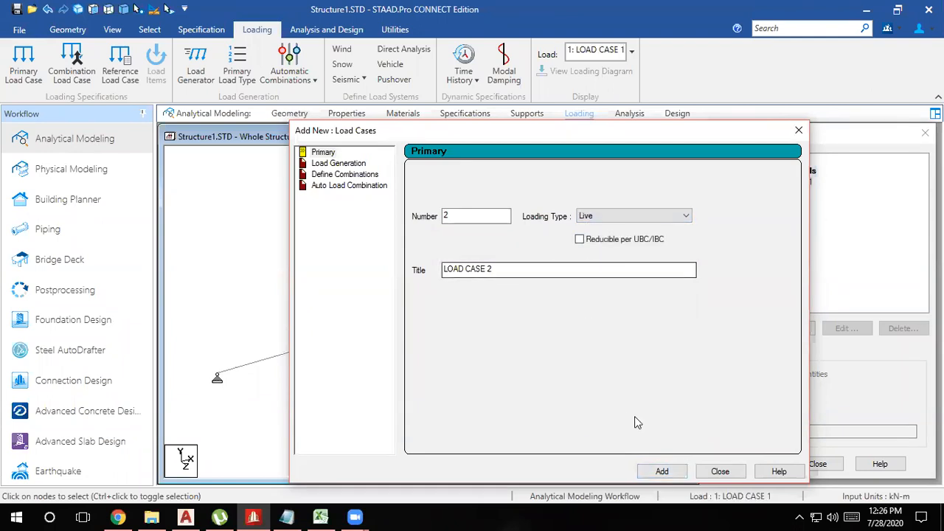
{"action": "left_click", "coordinate": [644, 472]}
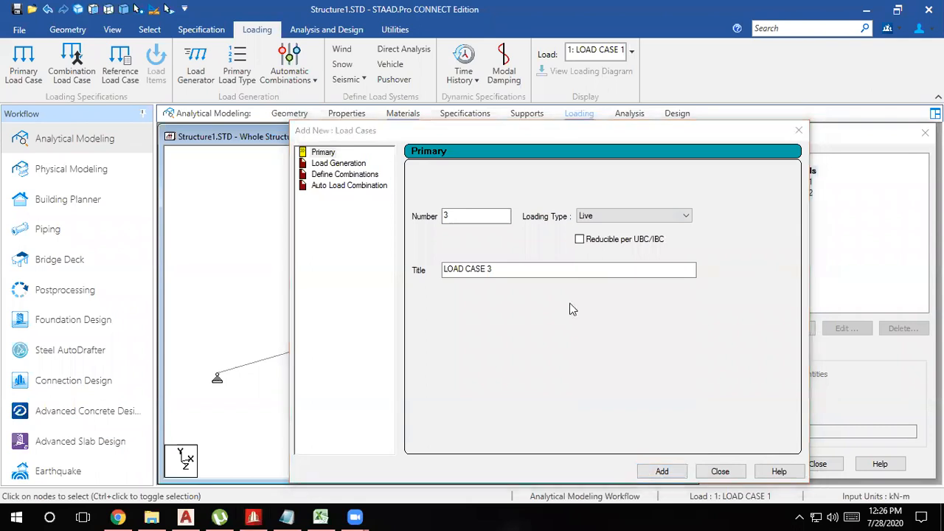
{"action": "left_click", "coordinate": [720, 472]}
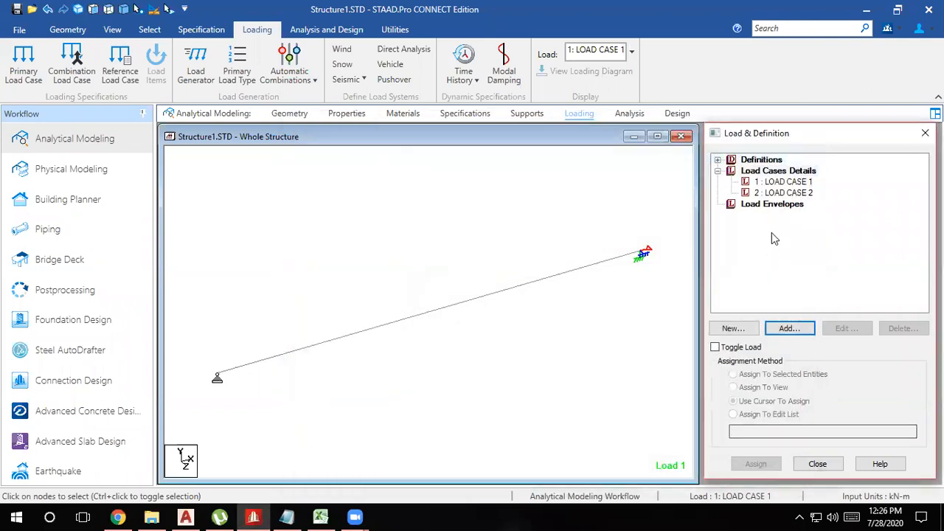
- Delete LOAD CASE 2 from the load case details
{"action": "left_click", "coordinate": [764, 185]}
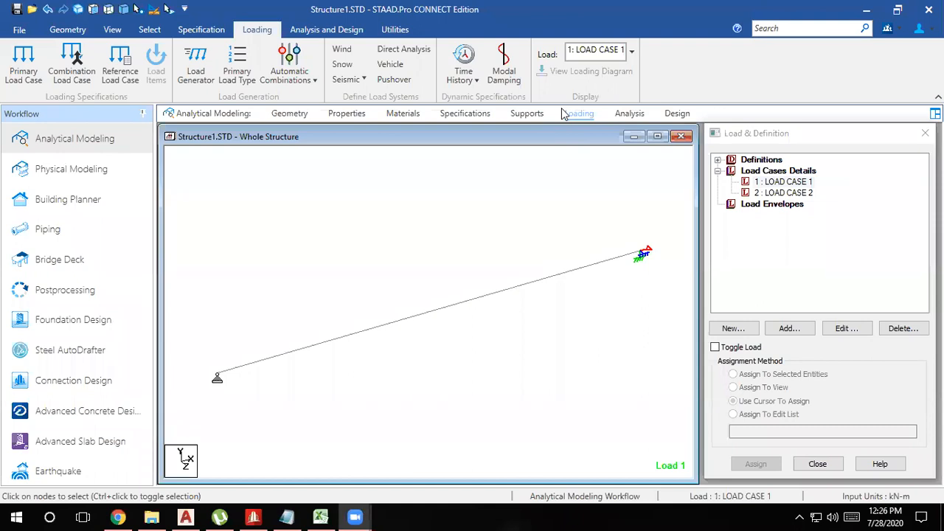
{"action": "left_click", "coordinate": [778, 183]}
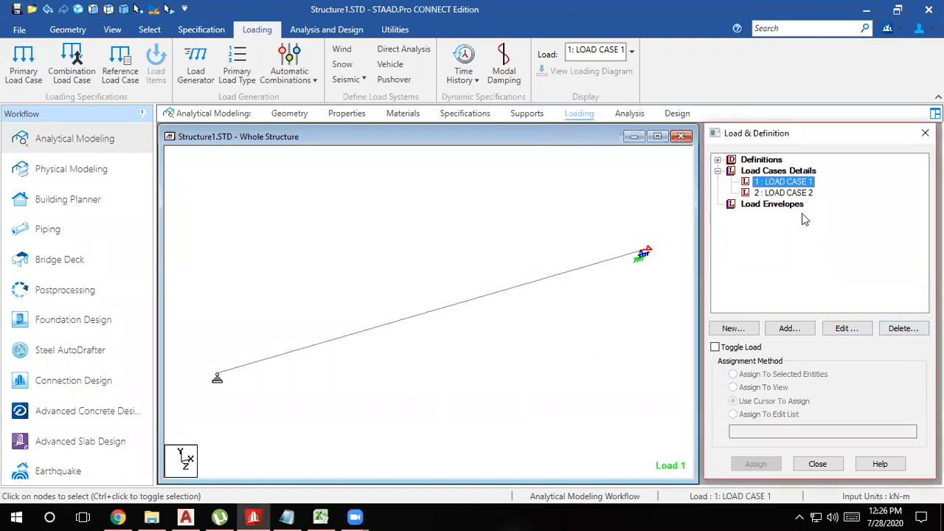
{"action": "left_click", "coordinate": [788, 194]}
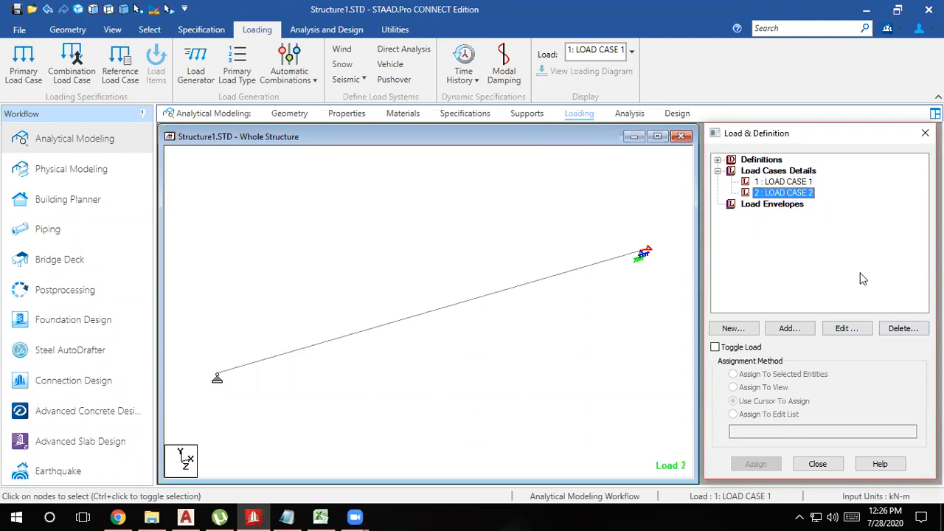
{"action": "left_click", "coordinate": [909, 330]}
{"action": "left_click", "coordinate": [829, 339]}
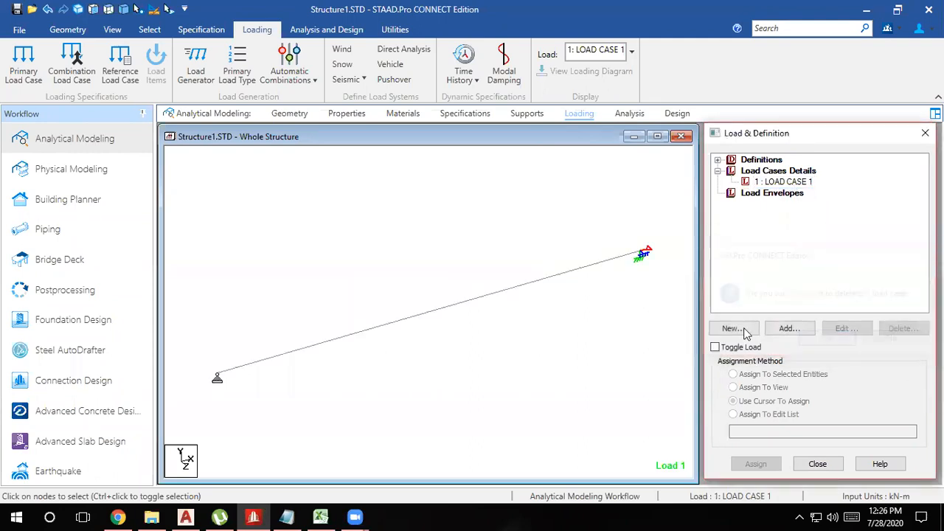
{"action": "left_click", "coordinate": [518, 287]}
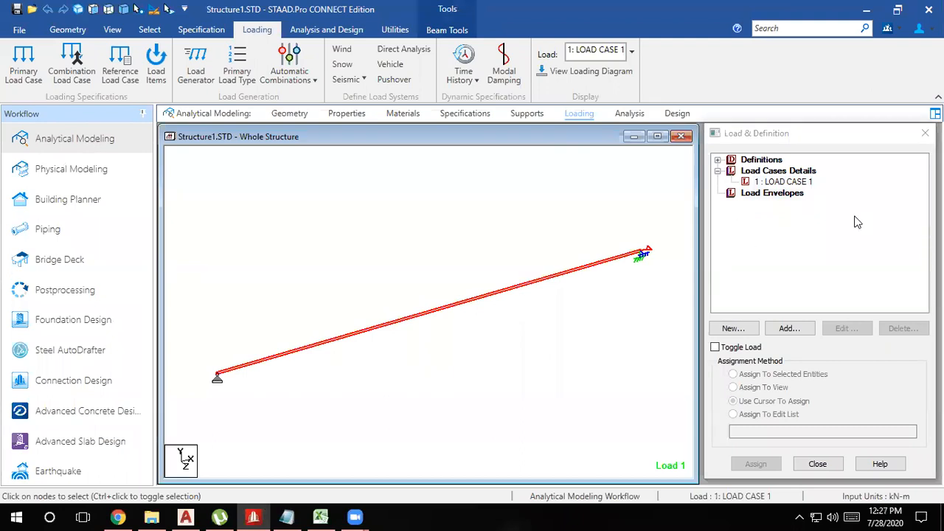
{"action": "key", "text": "Delete"}
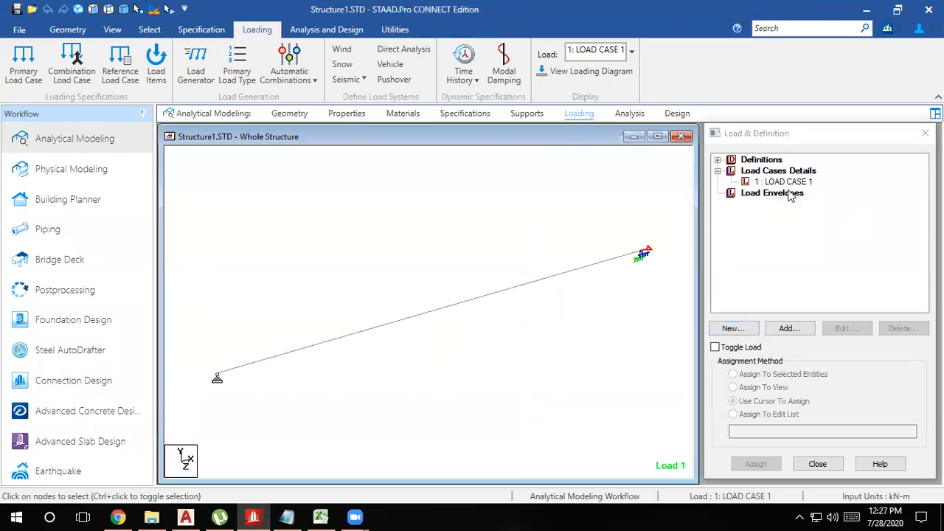
- Add a selfweight load in the Y direction with factor -1 to LOAD CASE 1
{"action": "left_click", "coordinate": [785, 182]}
{"action": "left_click", "coordinate": [783, 334]}
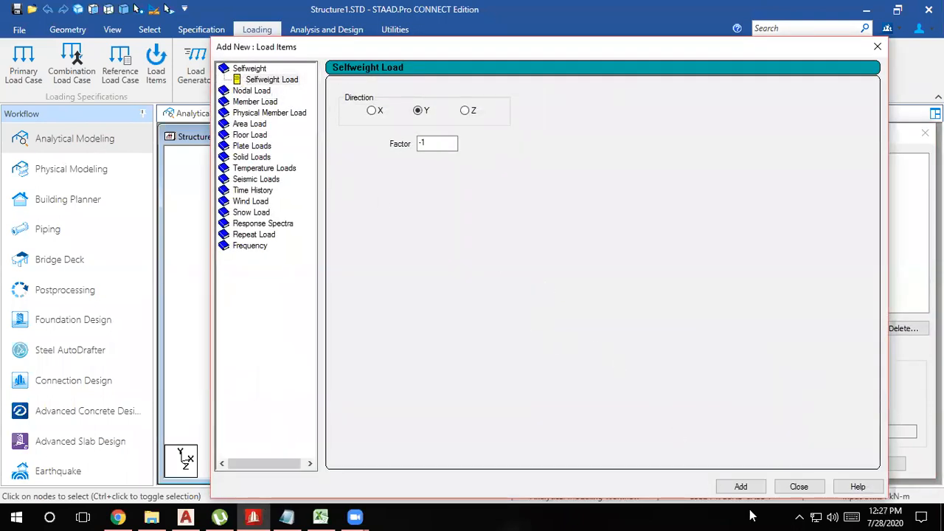
{"action": "left_click", "coordinate": [799, 487]}
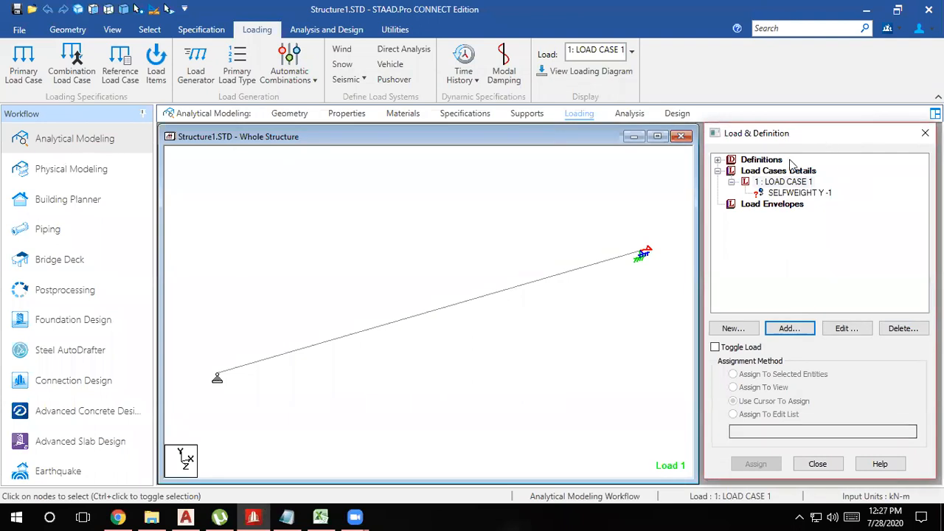
- Assign the SELFWEIGHT Y -1 load to the beam using the Assign To View method
{"action": "left_click", "coordinate": [777, 194]}
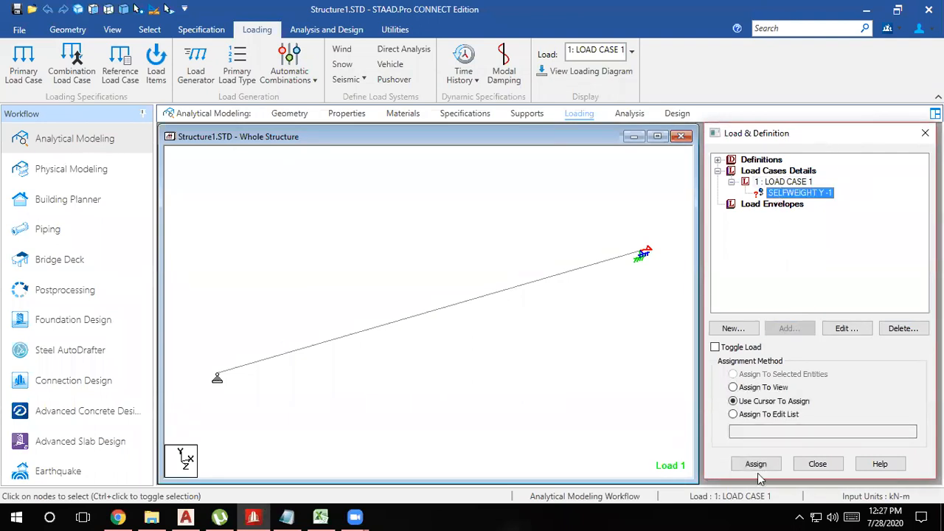
{"action": "left_click", "coordinate": [753, 388]}
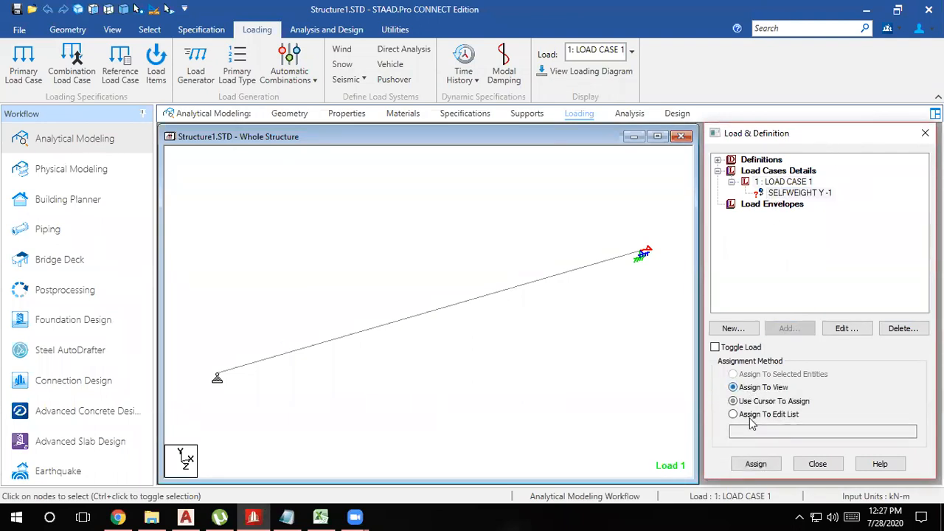
{"action": "left_click", "coordinate": [742, 462]}
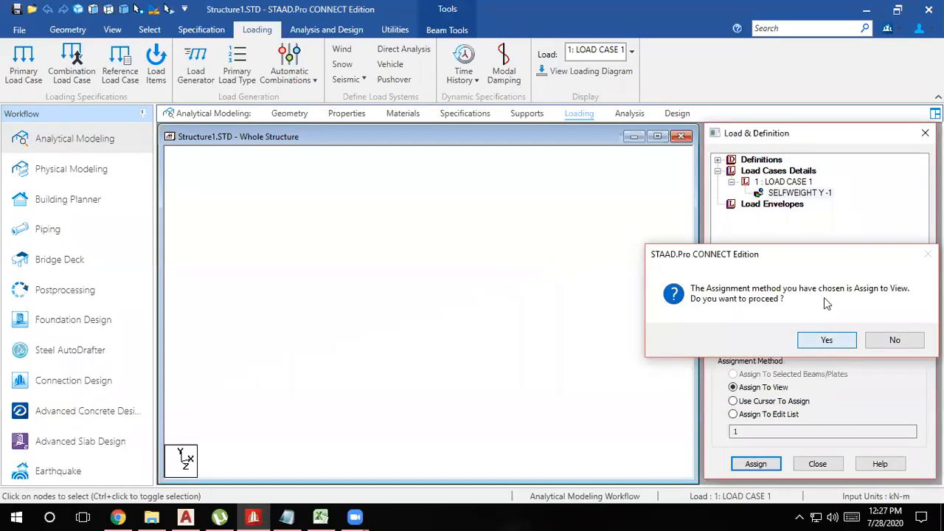
{"action": "left_click", "coordinate": [824, 339]}
{"action": "left_click", "coordinate": [782, 183]}
{"action": "left_click", "coordinate": [634, 214]}
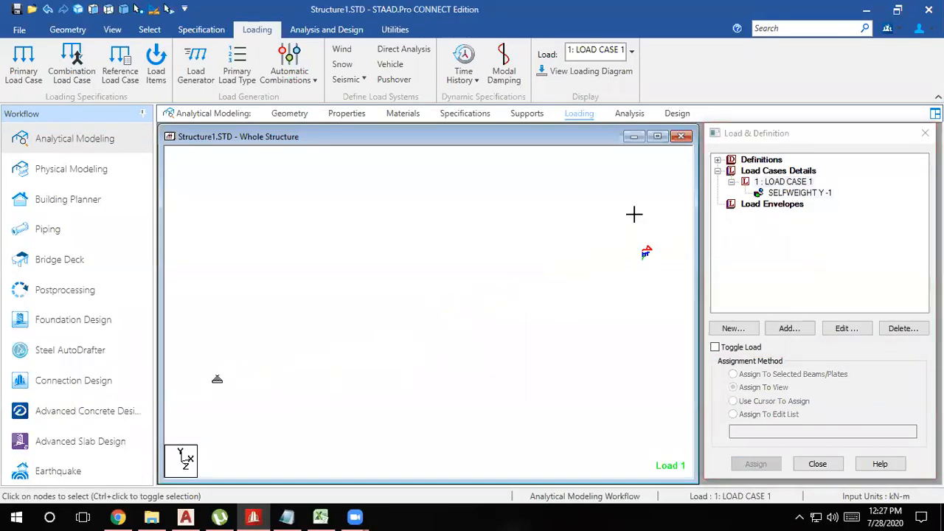
- Add a uniform member force of -9 kN/m in the GY direction to LOAD CASE 1
{"action": "left_click", "coordinate": [795, 182]}
{"action": "left_click", "coordinate": [791, 330]}
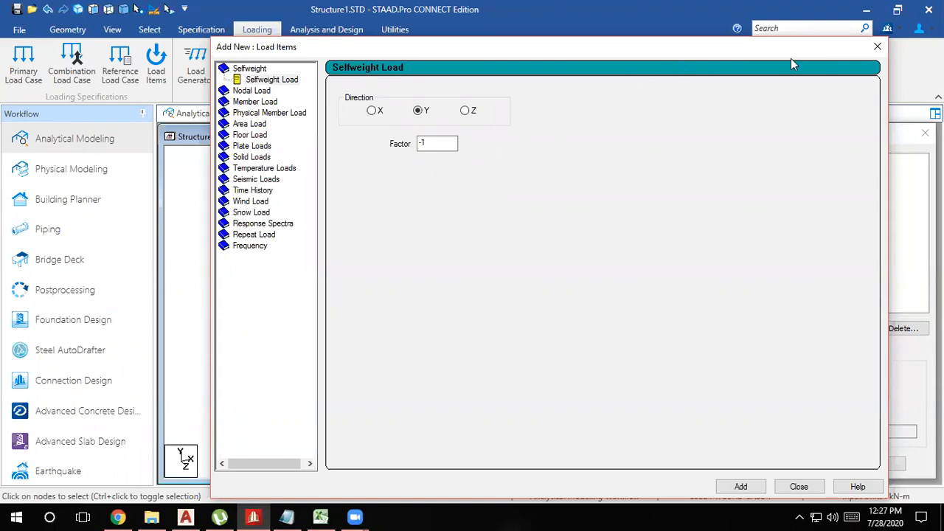
{"action": "left_click", "coordinate": [258, 101]}
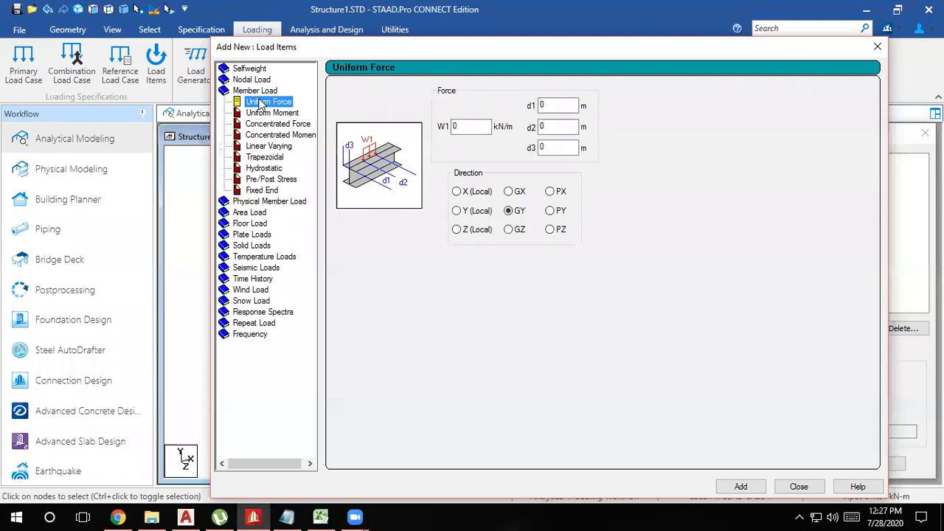
{"action": "left_click", "coordinate": [457, 126]}
{"action": "left_click_drag", "start_coordinate": [389, 131], "coordinate": [312, 134]}
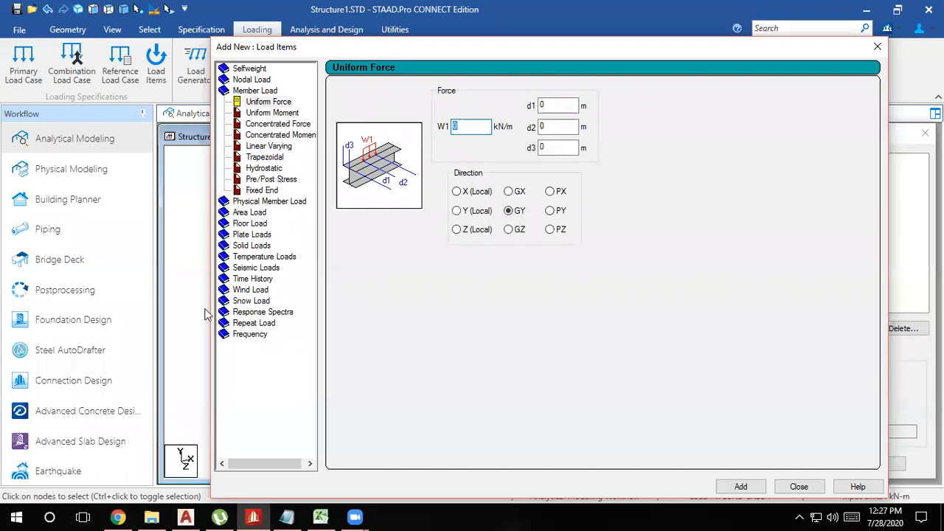
{"action": "type", "text": "-9"}
{"action": "left_click", "coordinate": [741, 487]}
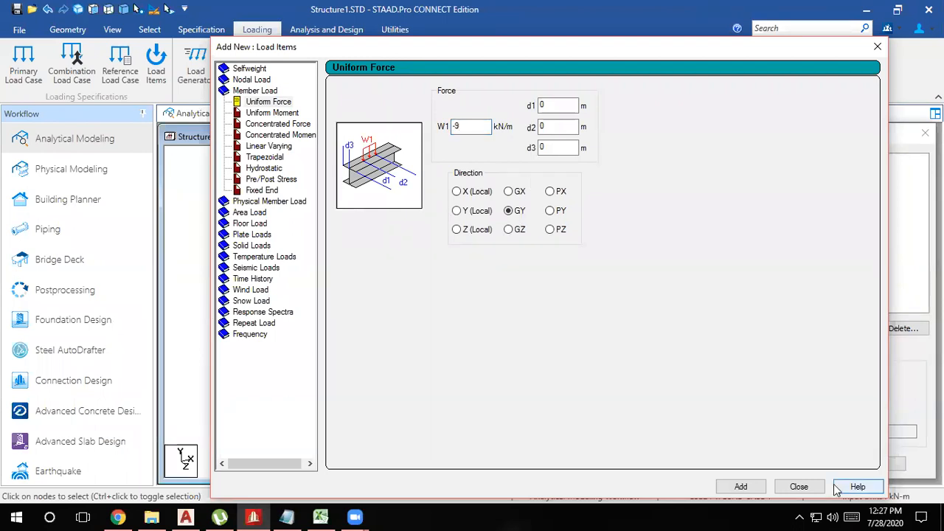
{"action": "left_click", "coordinate": [798, 486]}
- Assign the -9 kN/m uniform force to the beam using the Assign To View method
{"action": "left_click", "coordinate": [782, 205]}
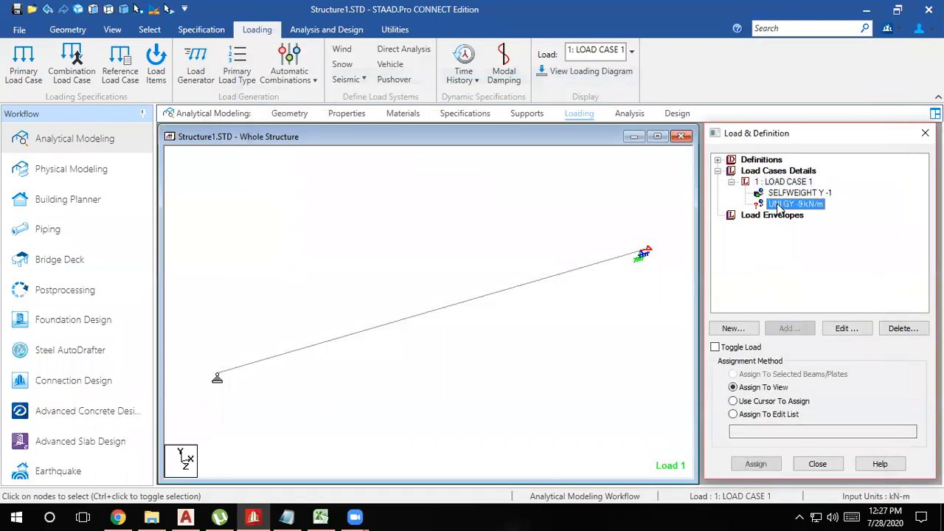
{"action": "left_click", "coordinate": [756, 464]}
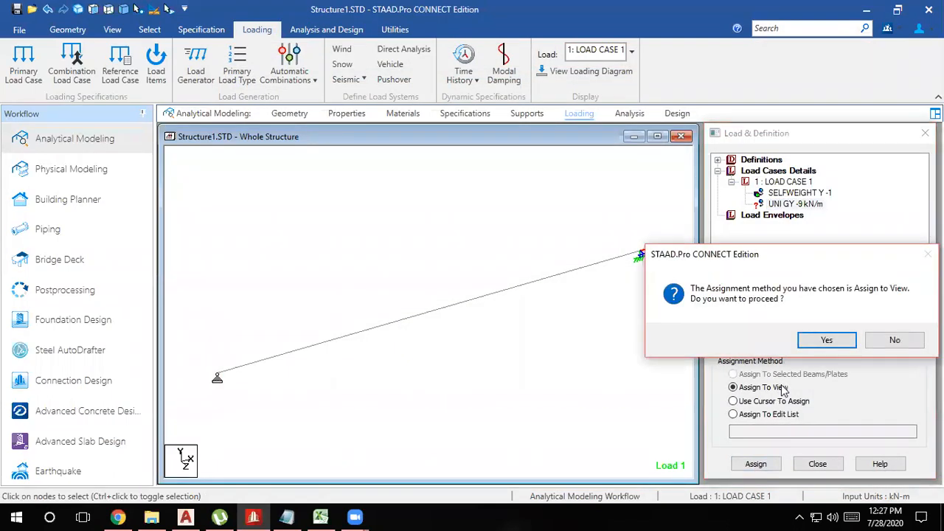
{"action": "left_click", "coordinate": [826, 339]}
{"action": "scroll", "coordinate": [613, 323], "scroll_direction": "down", "scroll_amount": 5}
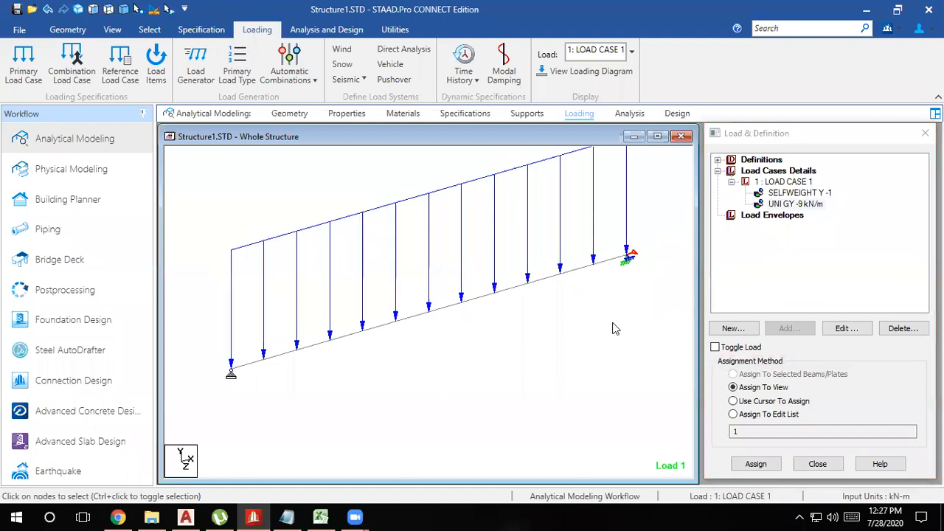
- Add a Perform Analysis command to the structure with the print option set to All
{"action": "middle_click_drag", "start_coordinate": [613, 323], "coordinate": [620, 349]}
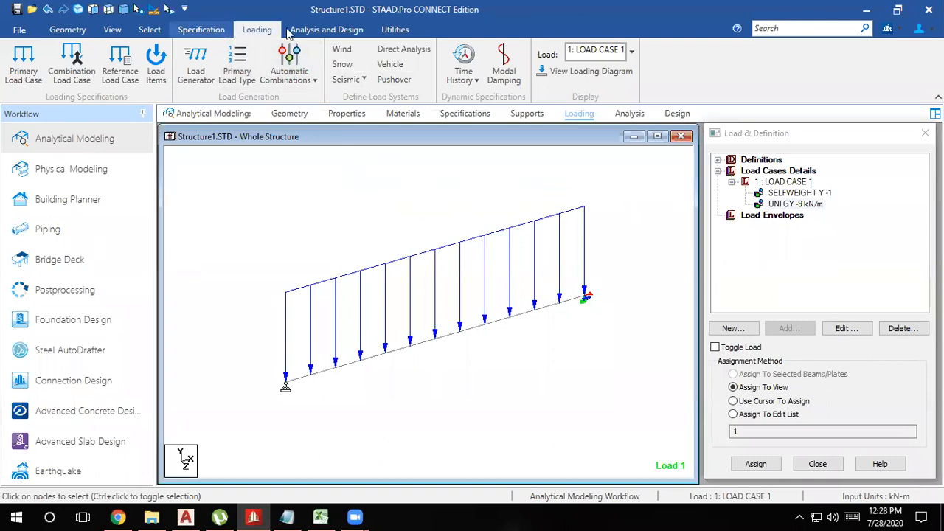
{"action": "left_click", "coordinate": [326, 29]}
{"action": "left_click", "coordinate": [25, 67]}
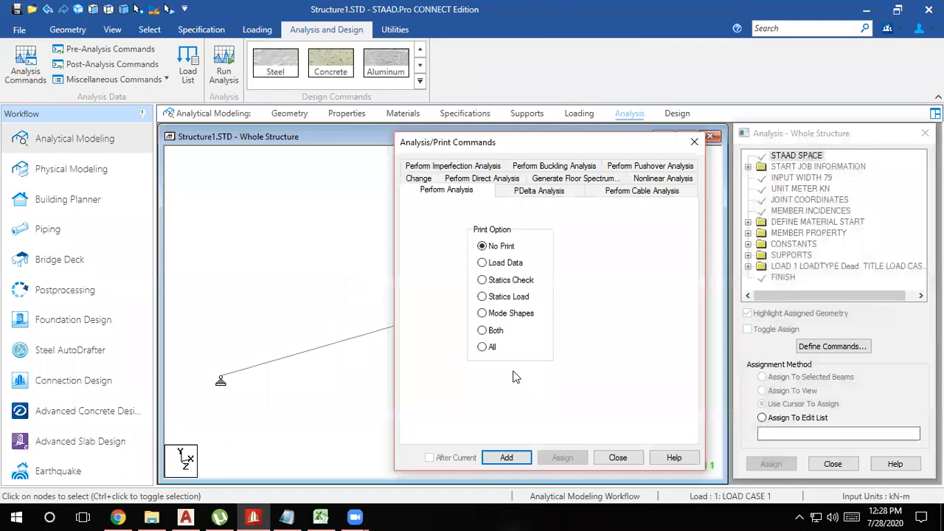
{"action": "left_click", "coordinate": [482, 347]}
{"action": "left_click", "coordinate": [507, 458]}
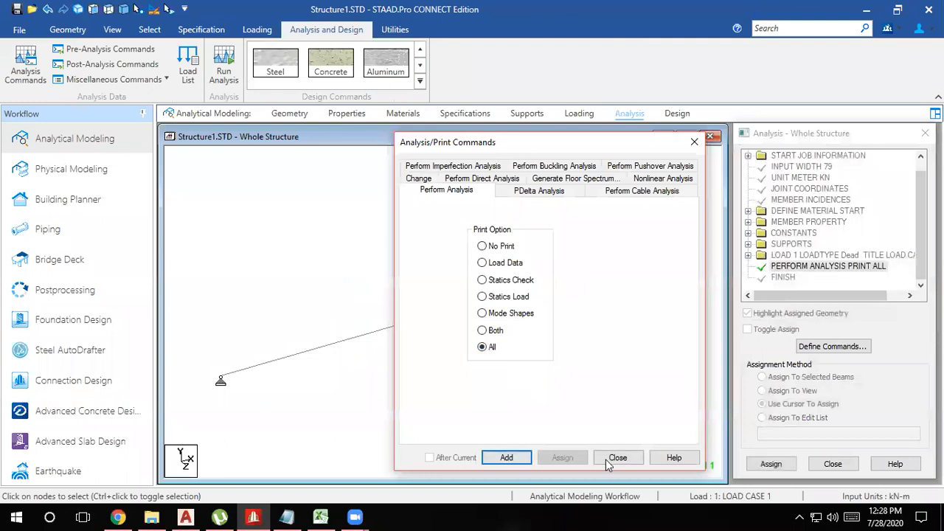
{"action": "left_click", "coordinate": [636, 457]}
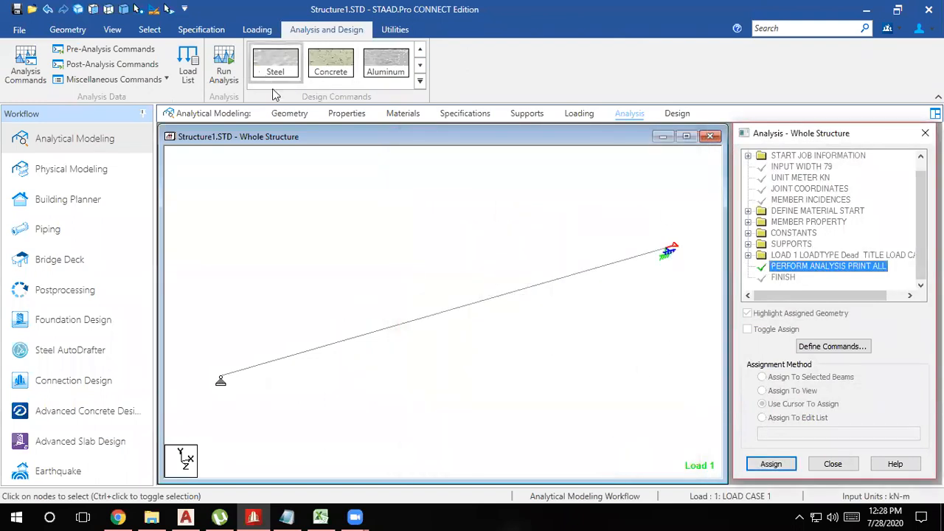
- Check the beam's assigned section, then save the structure, run the analysis and open its output file
{"action": "left_click", "coordinate": [343, 115]}
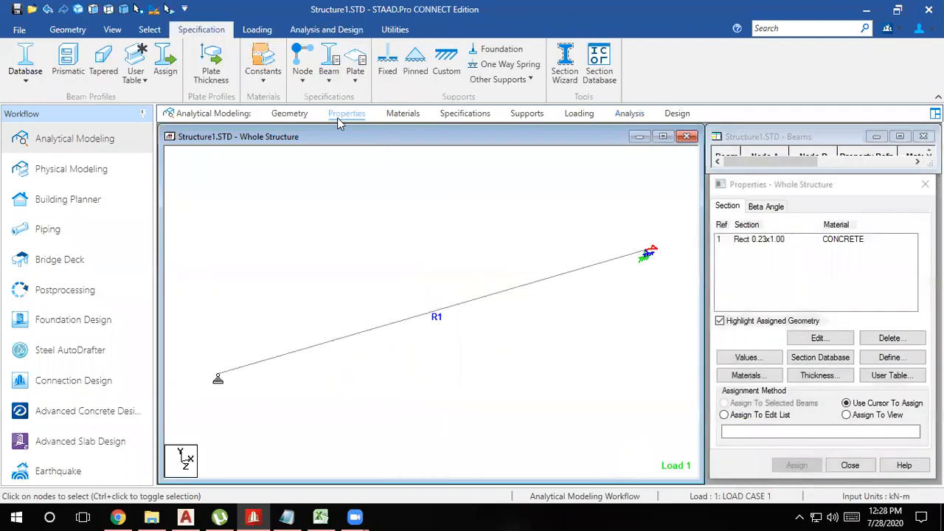
{"action": "left_click", "coordinate": [734, 241]}
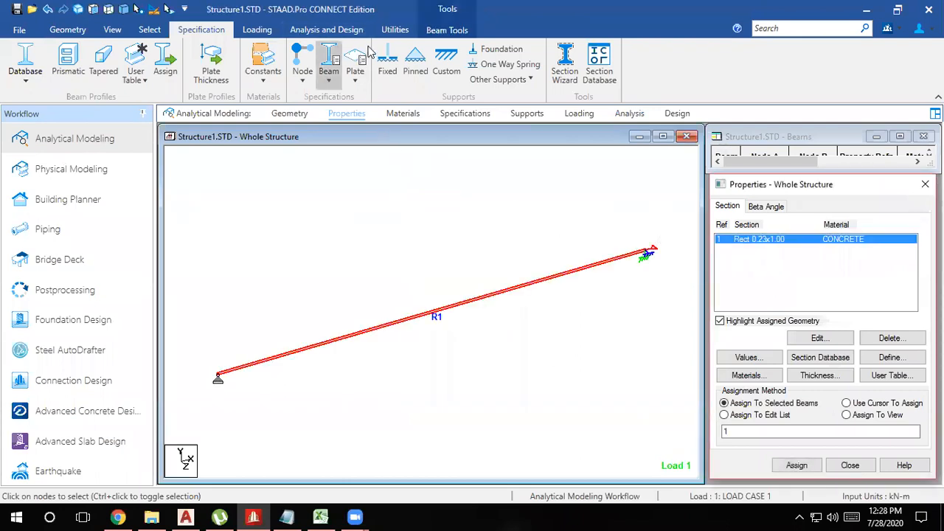
{"action": "left_click", "coordinate": [326, 29]}
{"action": "left_click", "coordinate": [217, 65]}
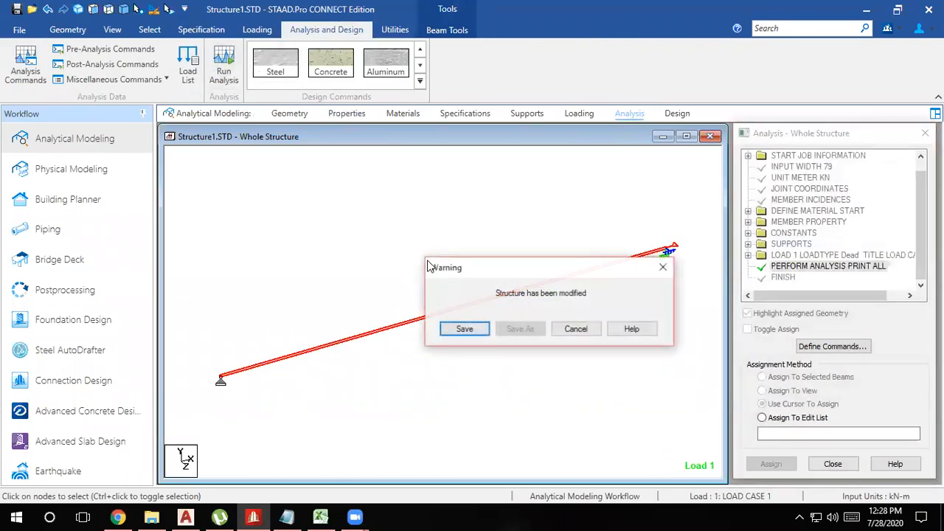
{"action": "left_click", "coordinate": [464, 329]}
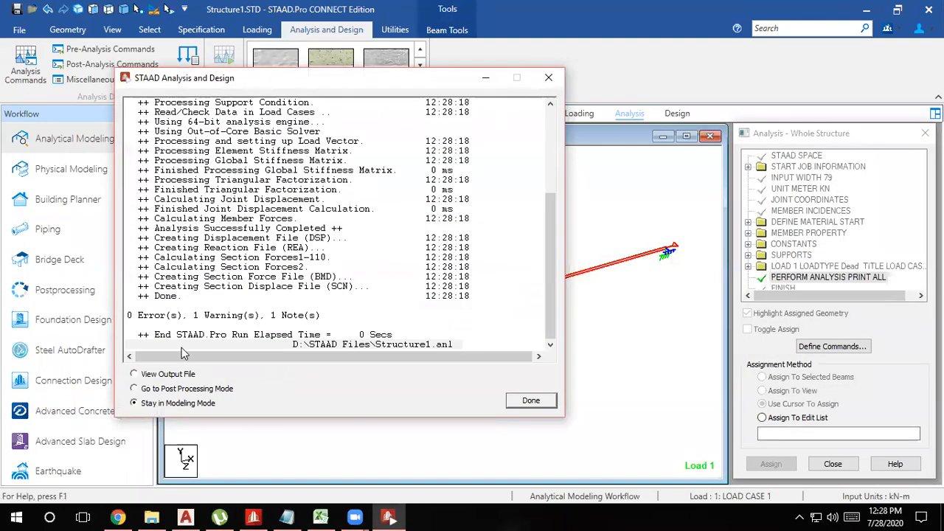
{"action": "left_click", "coordinate": [542, 399]}
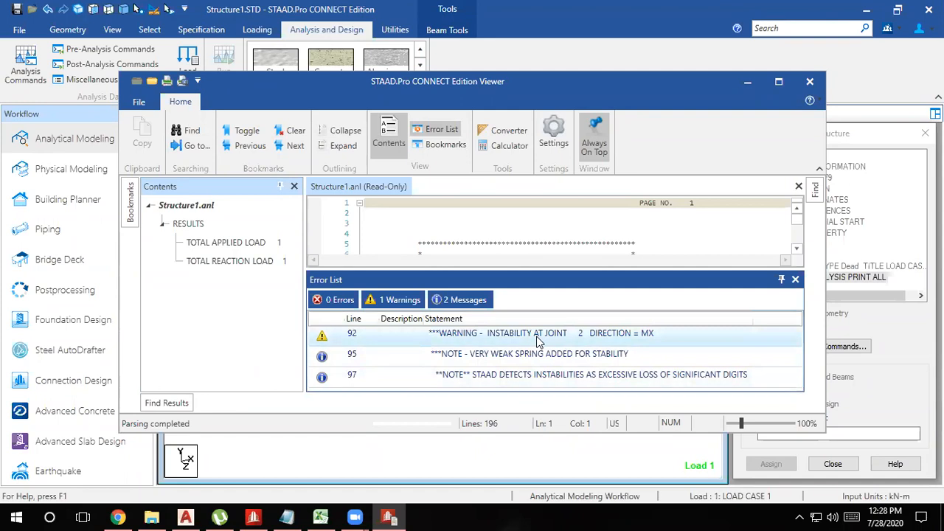
- Review the warnings and notes in the error list of the analysis output, and minimize the viewer
{"action": "left_click", "coordinate": [538, 341]}
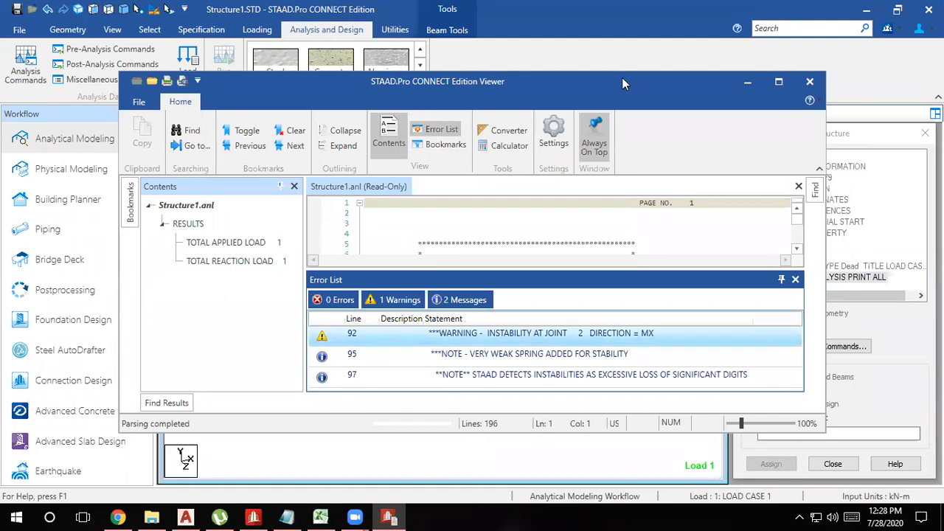
{"action": "left_click_drag", "start_coordinate": [611, 87], "coordinate": [598, 148]}
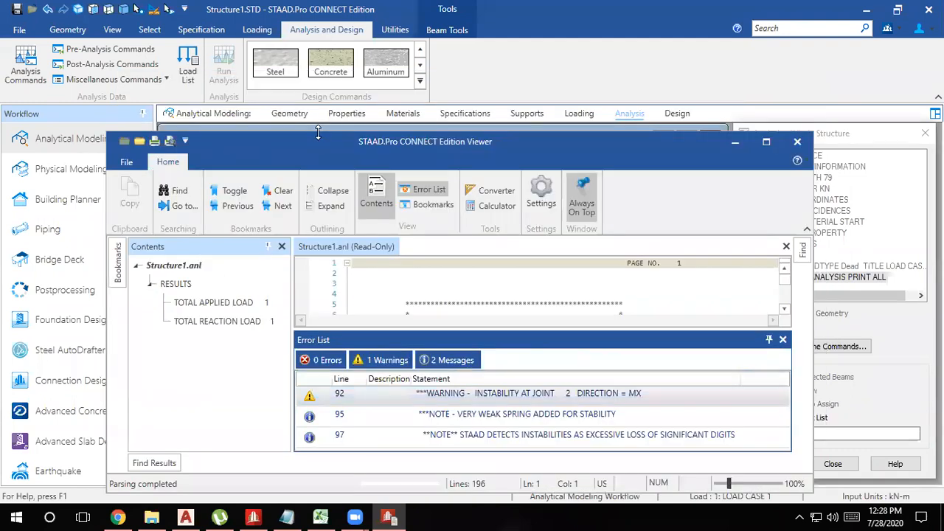
{"action": "left_click_drag", "start_coordinate": [442, 133], "coordinate": [438, 43]}
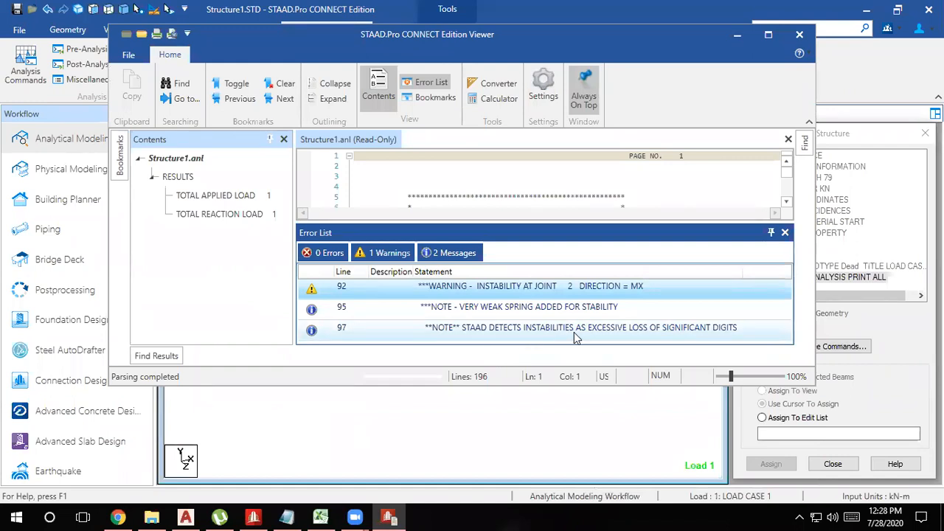
{"action": "left_click", "coordinate": [739, 35]}
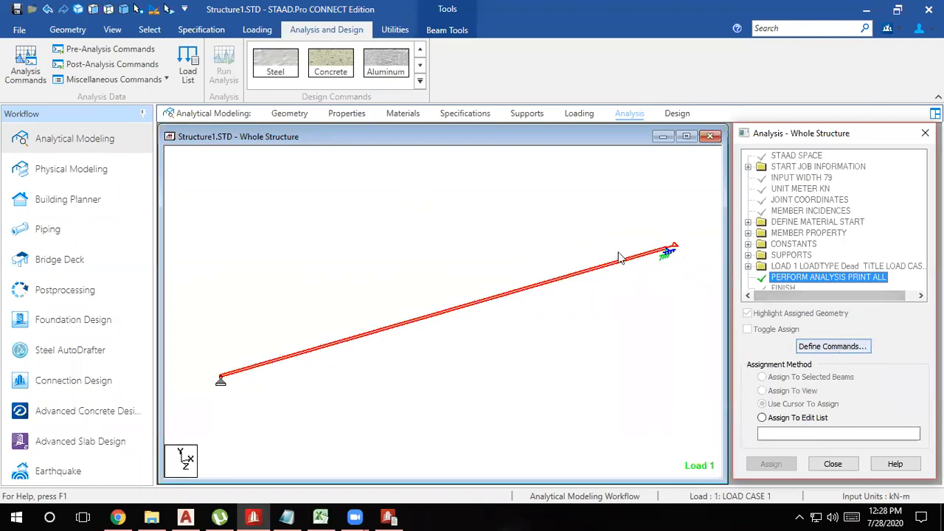
- Inspect the Support 3 assignment at node 2 and close the output viewer
{"action": "left_click", "coordinate": [346, 113]}
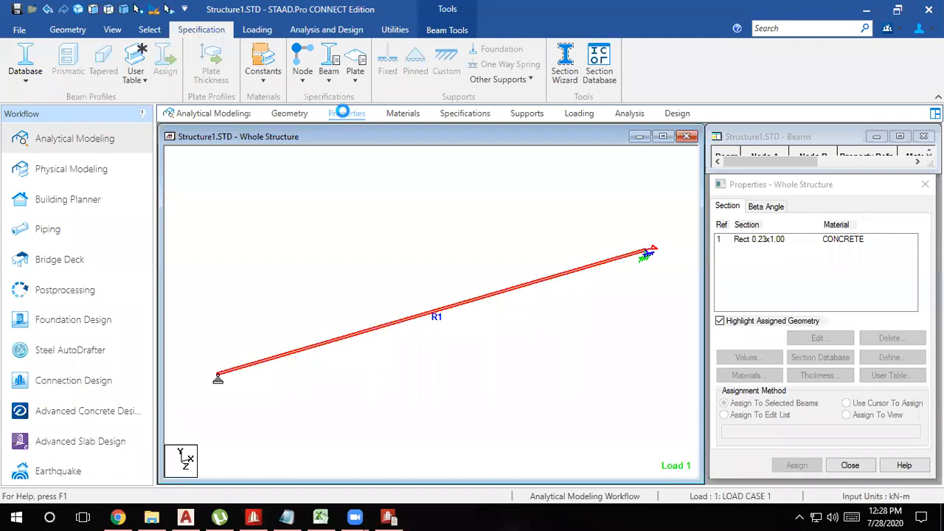
{"action": "left_click", "coordinate": [528, 116]}
{"action": "left_click", "coordinate": [786, 294]}
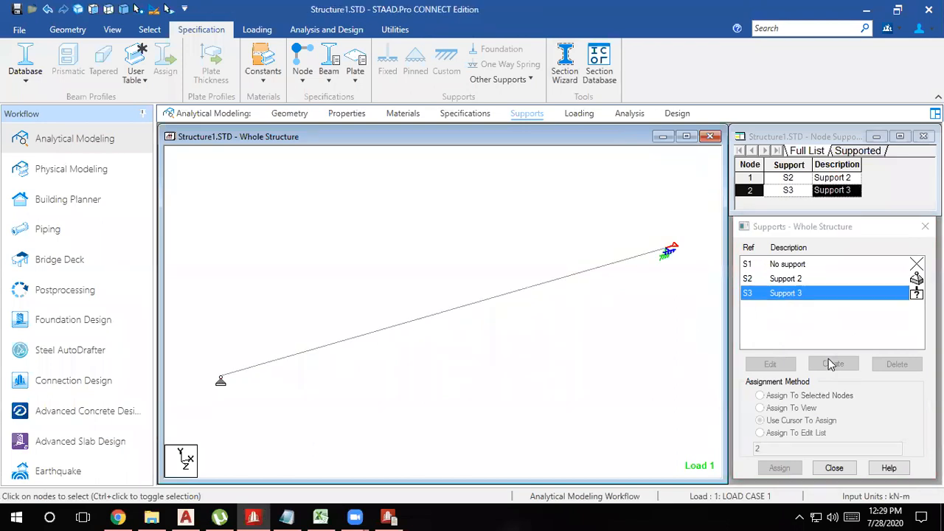
{"action": "left_click", "coordinate": [389, 517]}
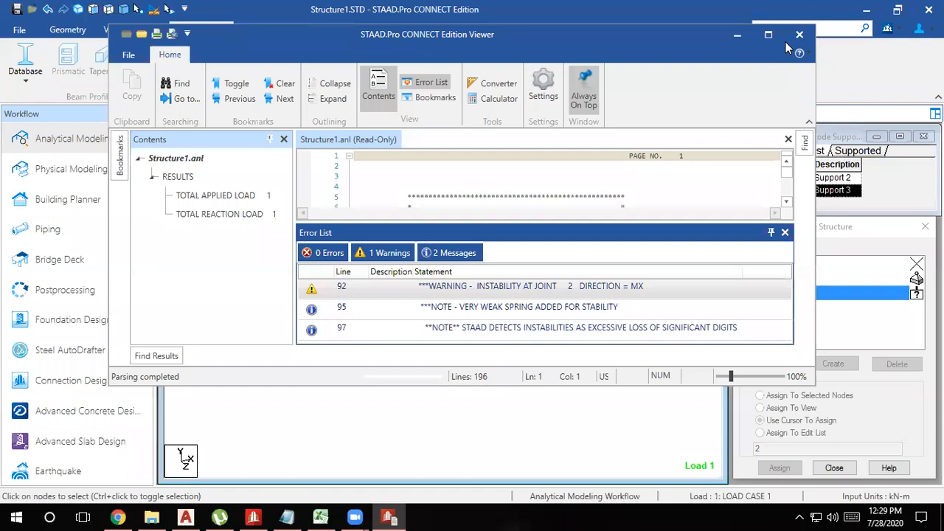
{"action": "left_click", "coordinate": [799, 34]}
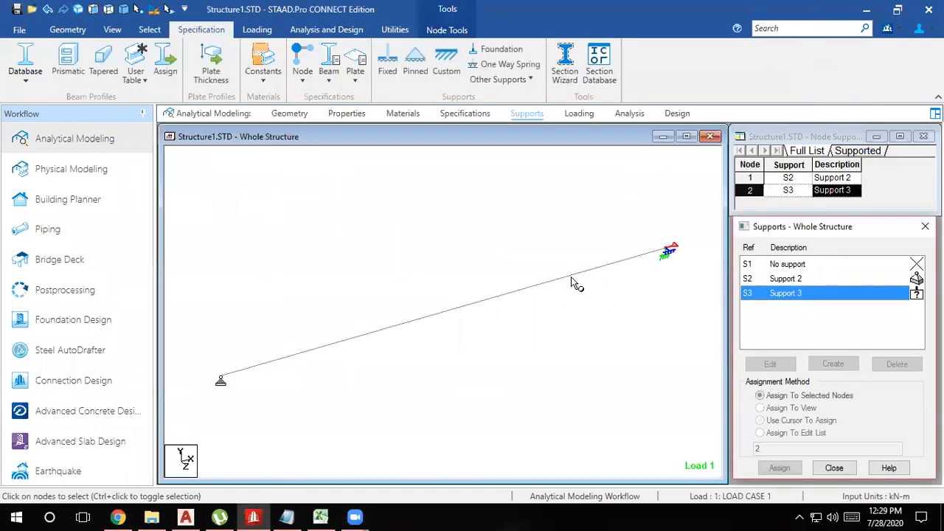
{"action": "left_click", "coordinate": [752, 295]}
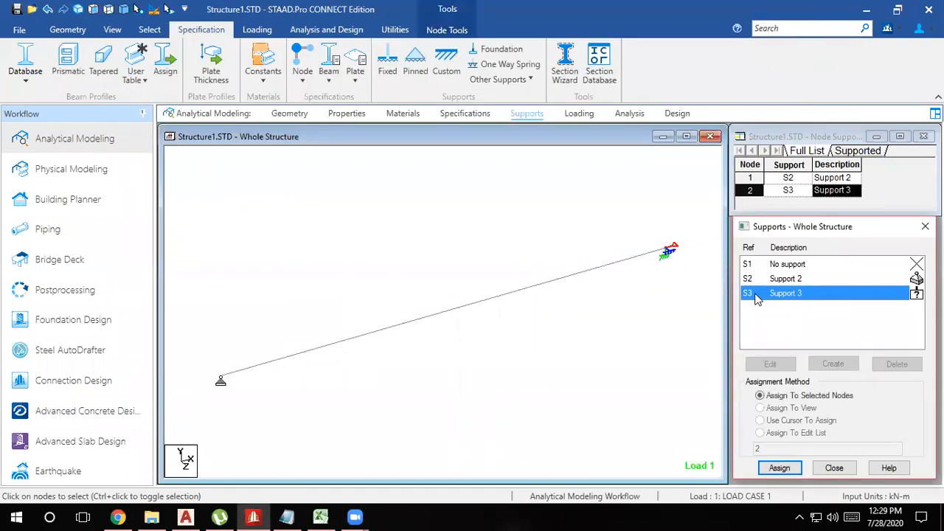
{"action": "left_click", "coordinate": [637, 372]}
{"action": "left_click", "coordinate": [661, 251]}
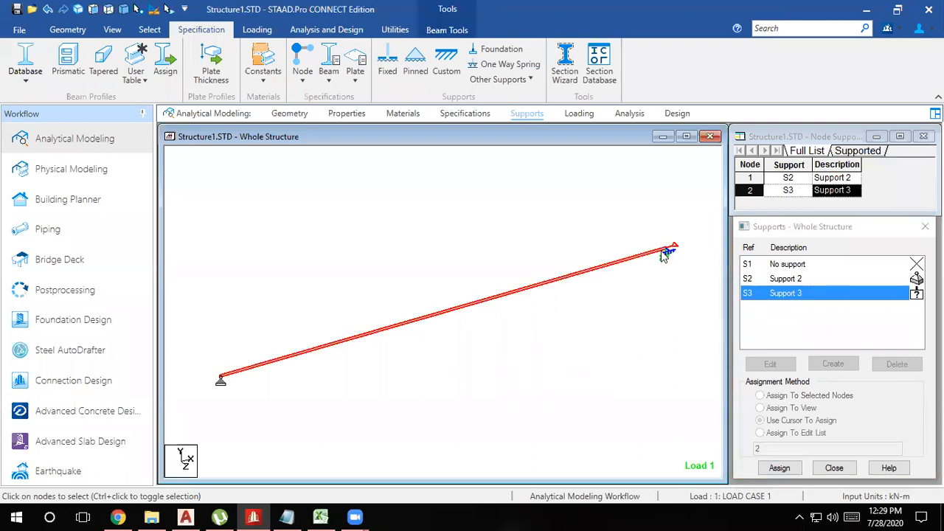
{"action": "left_click", "coordinate": [640, 291]}
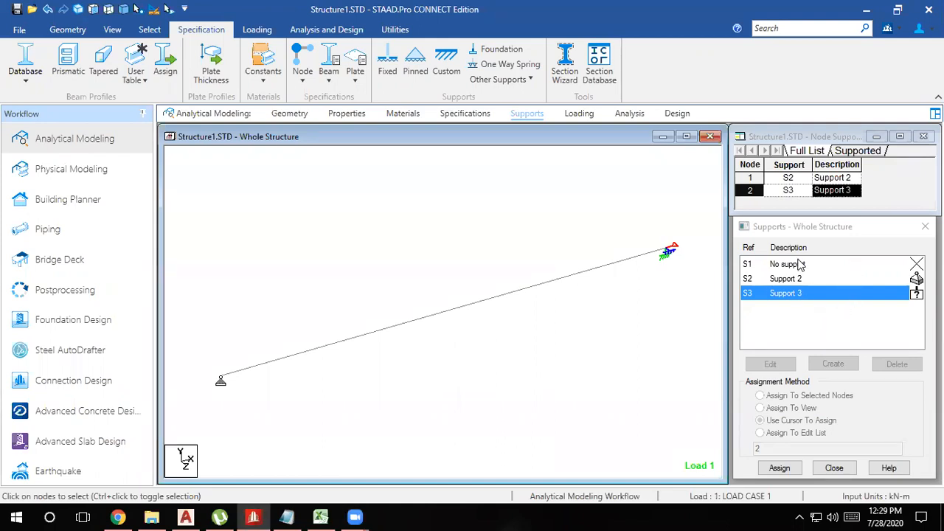
- Edit Support 3 so that only MZ is released, and delete the outdated result files
{"action": "left_click", "coordinate": [784, 280]}
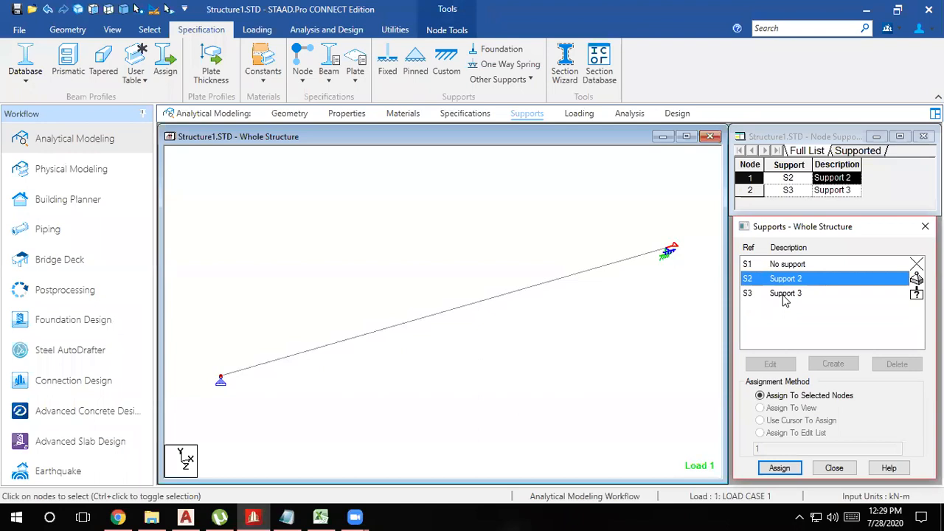
{"action": "left_click", "coordinate": [786, 295]}
{"action": "right_click", "coordinate": [786, 295]}
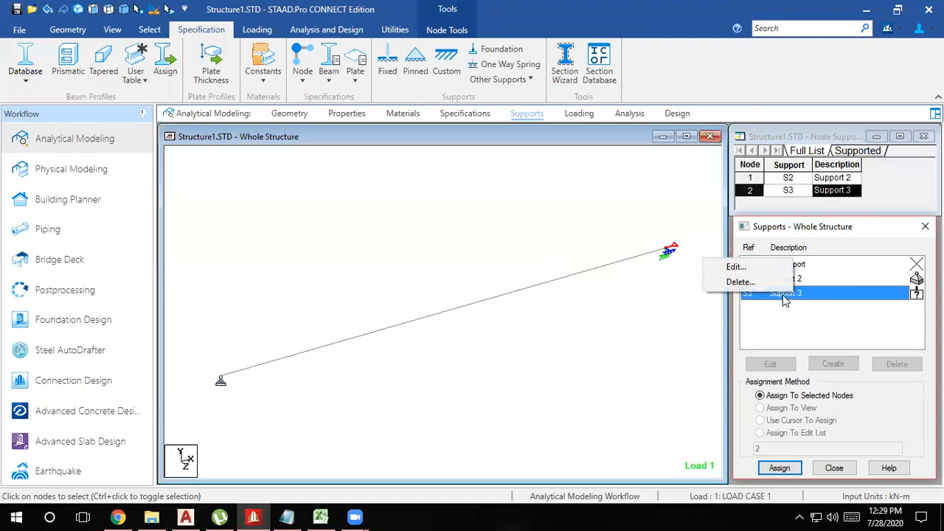
{"action": "left_click", "coordinate": [733, 267]}
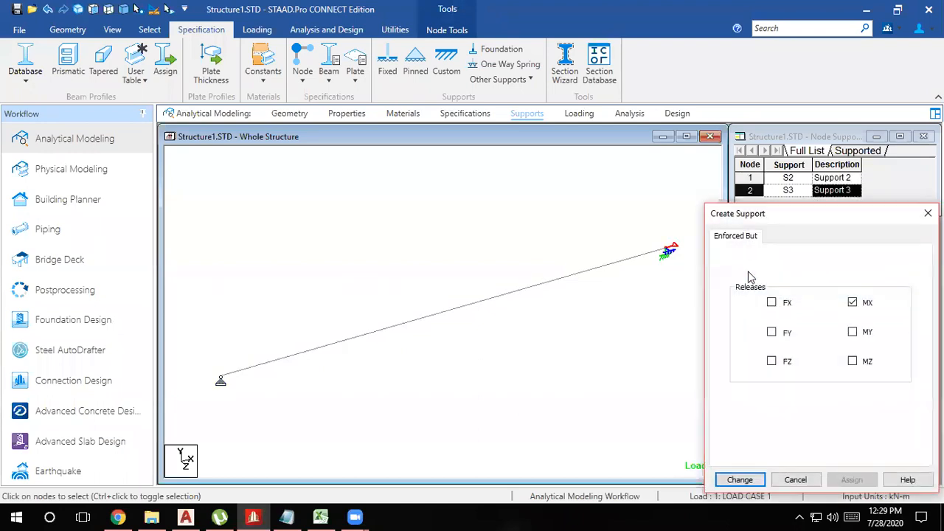
{"action": "left_click", "coordinate": [853, 302]}
{"action": "left_click", "coordinate": [853, 333]}
{"action": "left_click", "coordinate": [856, 332]}
{"action": "left_click", "coordinate": [853, 361]}
{"action": "left_click_drag", "start_coordinate": [788, 208], "coordinate": [781, 100]}
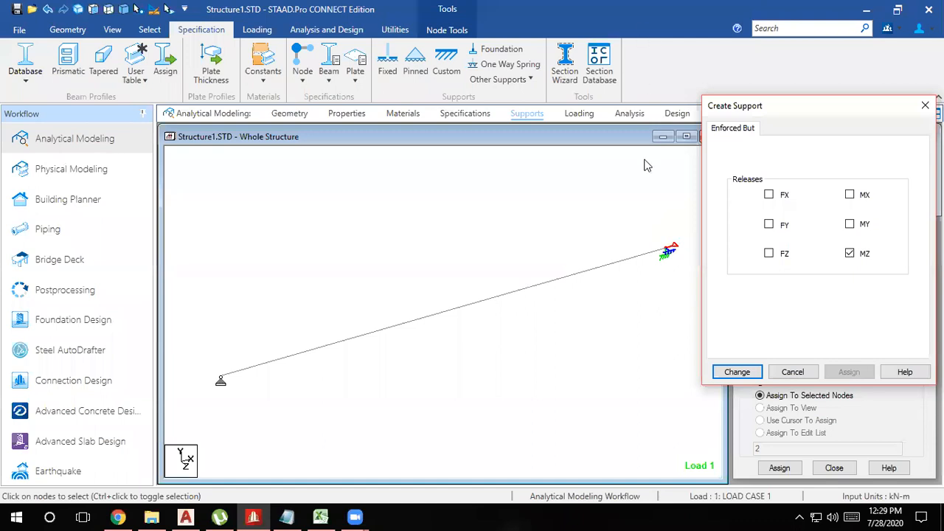
{"action": "left_click", "coordinate": [740, 373]}
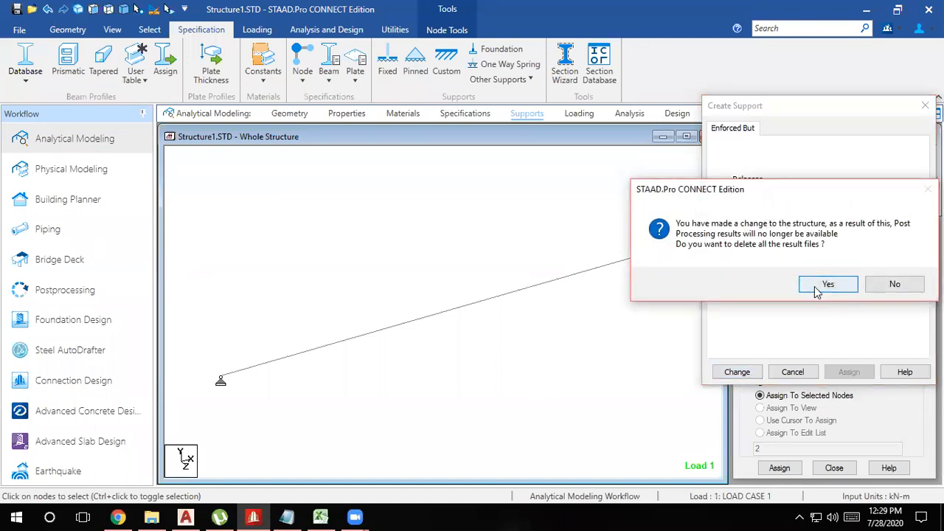
{"action": "left_click", "coordinate": [816, 290]}
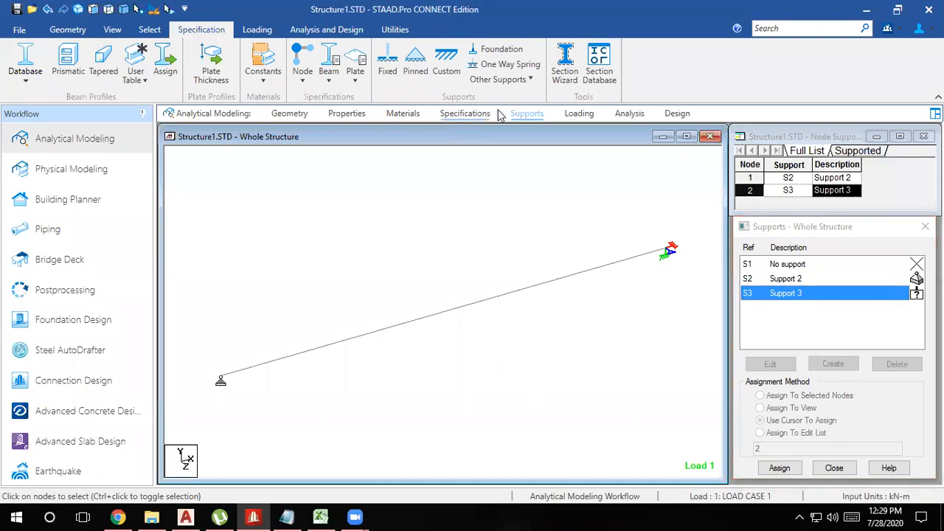
- Save the structure, rerun the analysis, and view the output file before closing it
{"action": "left_click", "coordinate": [302, 31]}
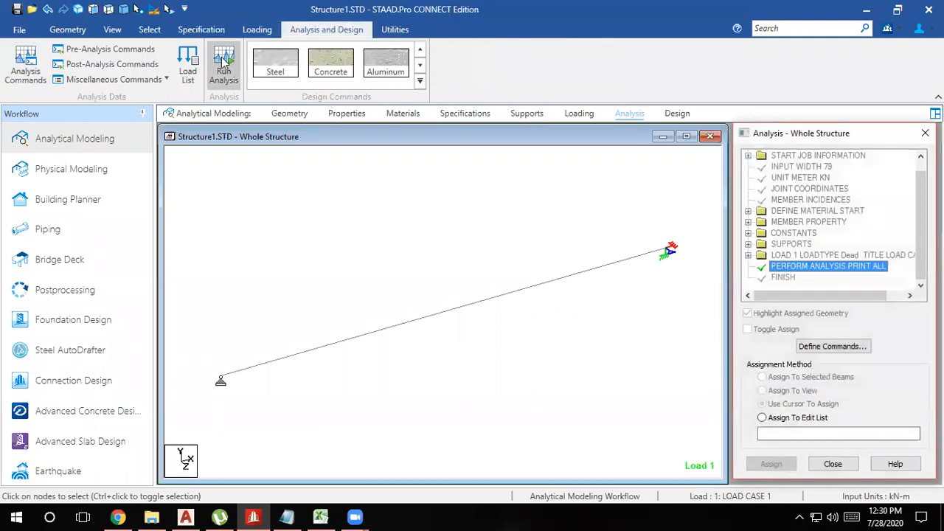
{"action": "left_click", "coordinate": [223, 65]}
{"action": "left_click", "coordinate": [459, 329]}
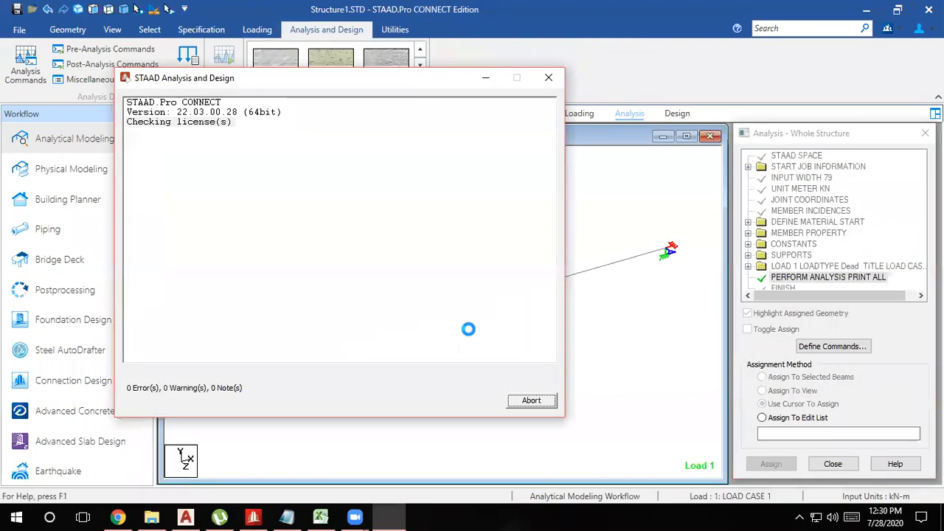
{"action": "left_click", "coordinate": [144, 375]}
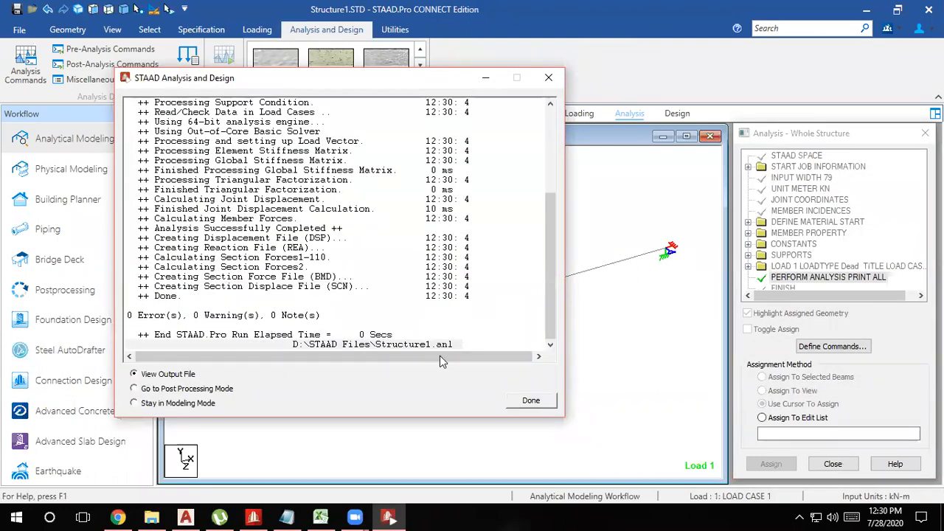
{"action": "left_click", "coordinate": [528, 401]}
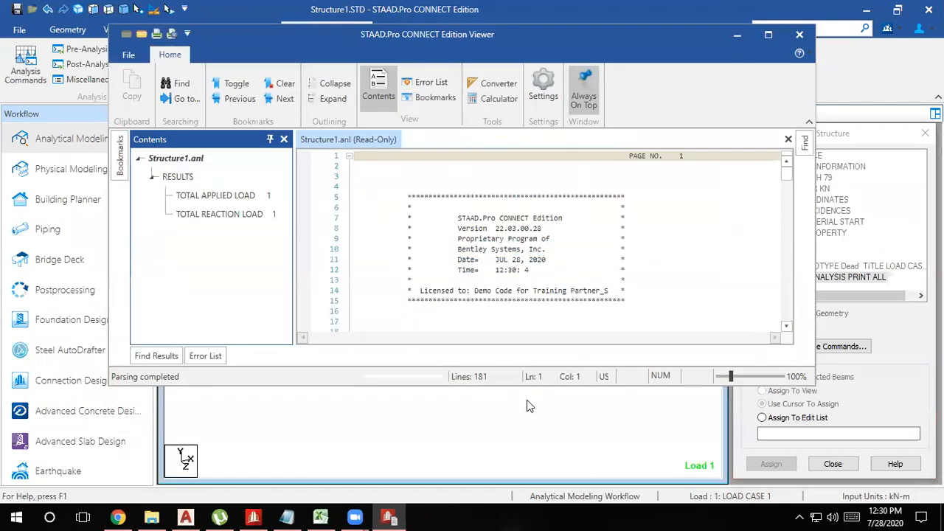
{"action": "left_click", "coordinate": [803, 33]}
{"action": "left_click", "coordinate": [428, 320]}
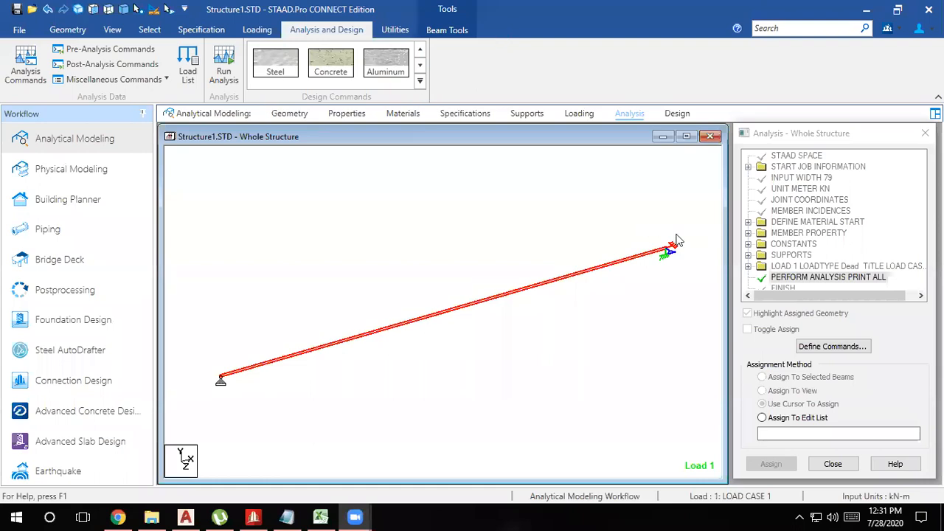
{"action": "left_click", "coordinate": [396, 255]}
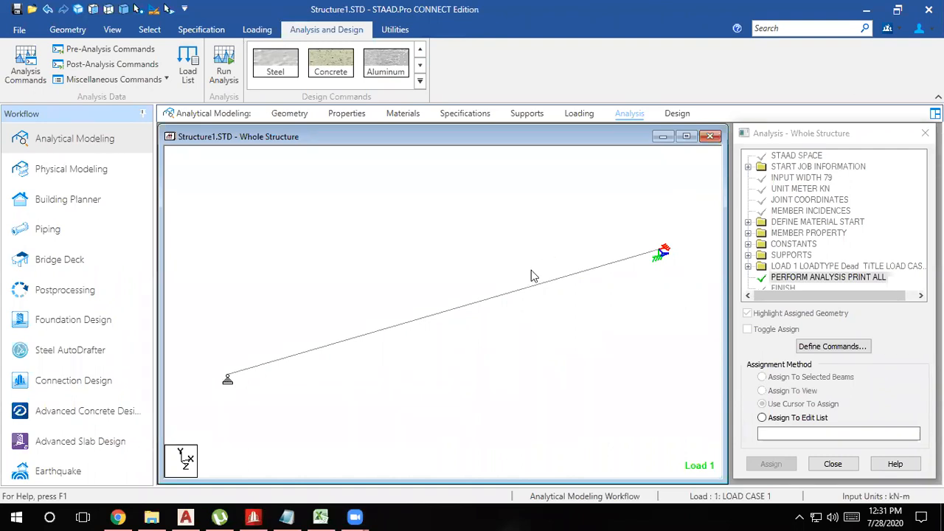
{"action": "left_click", "coordinate": [502, 298]}
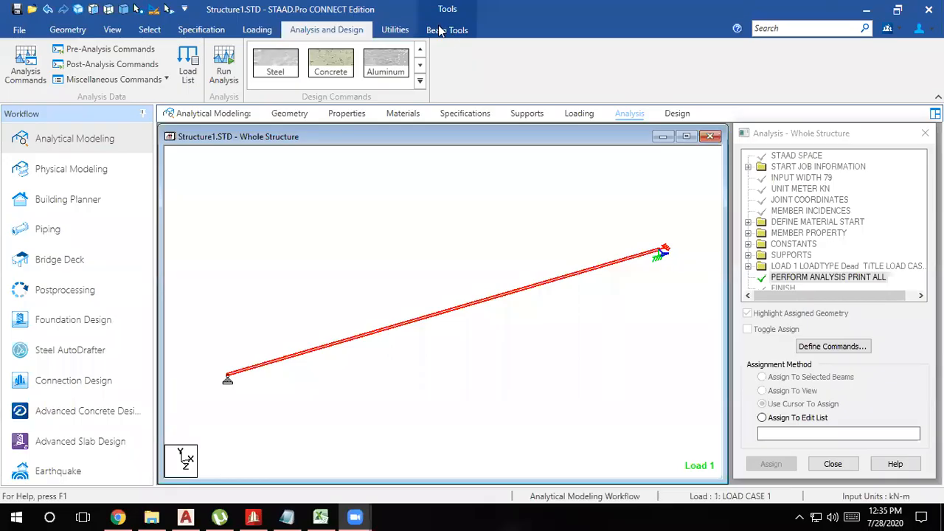
{"action": "middle_click_drag", "start_coordinate": [527, 362], "coordinate": [470, 370]}
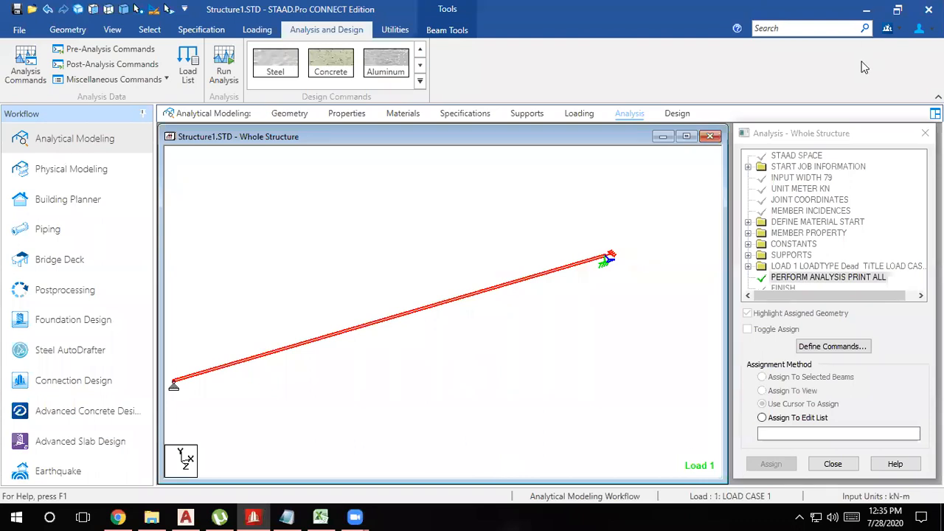
{"action": "scroll", "coordinate": [506, 347], "scroll_direction": "down", "scroll_amount": 1}
{"action": "mouse_move", "coordinate": [506, 347]}
{"action": "middle_mouse_down"}
{"action": "mouse_move", "coordinate": [593, 332]}
{"action": "mouse_move", "coordinate": [506, 347]}
{"action": "middle_mouse_up"}
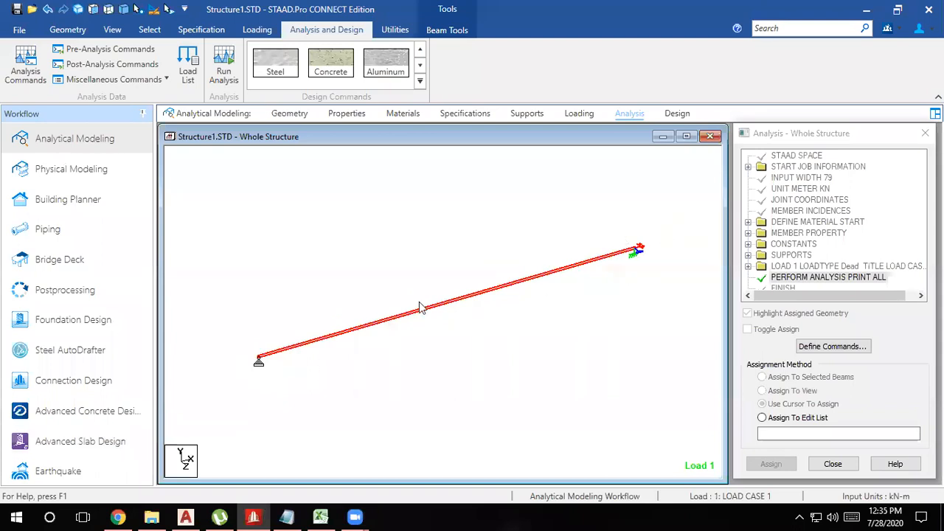
- Delete the Support 3 and Support 2 definitions from the structure, along with the outdated result files
{"action": "mouse_move", "coordinate": [292, 356]}
{"action": "left_click", "coordinate": [497, 166]}
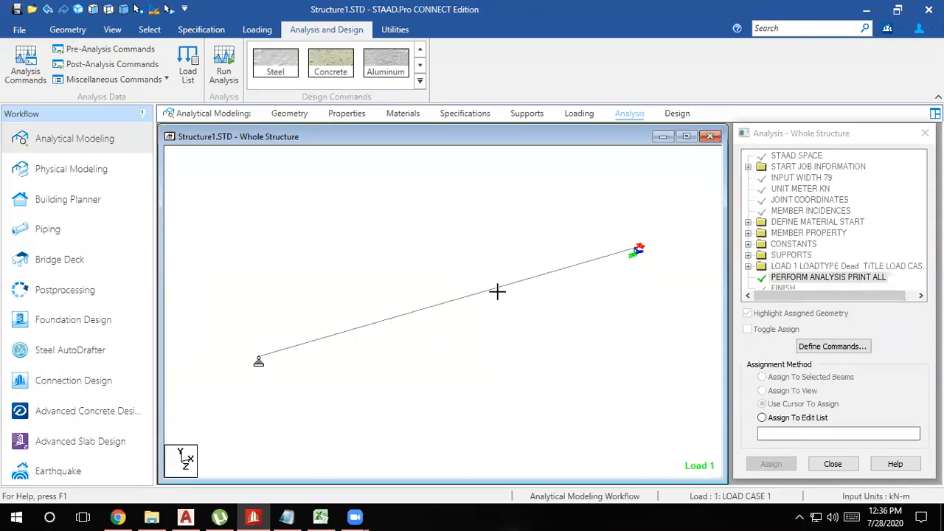
{"action": "scroll", "coordinate": [261, 393], "scroll_direction": "up", "scroll_amount": 1}
{"action": "left_click", "coordinate": [517, 115]}
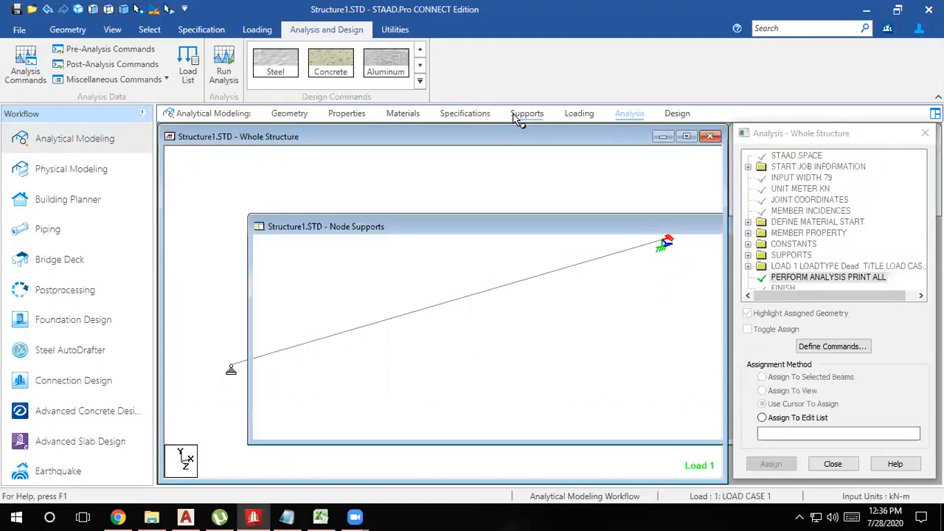
{"action": "left_click", "coordinate": [787, 293]}
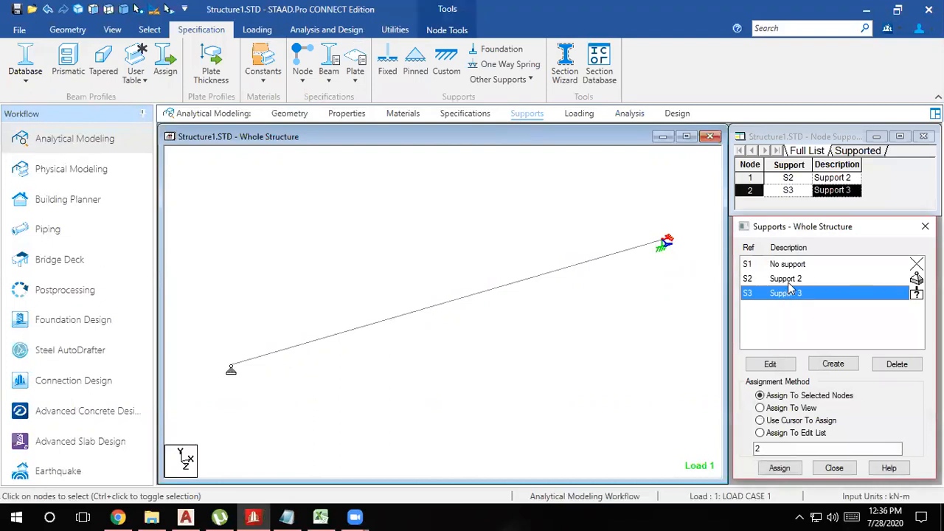
{"action": "key", "text": "Delete"}
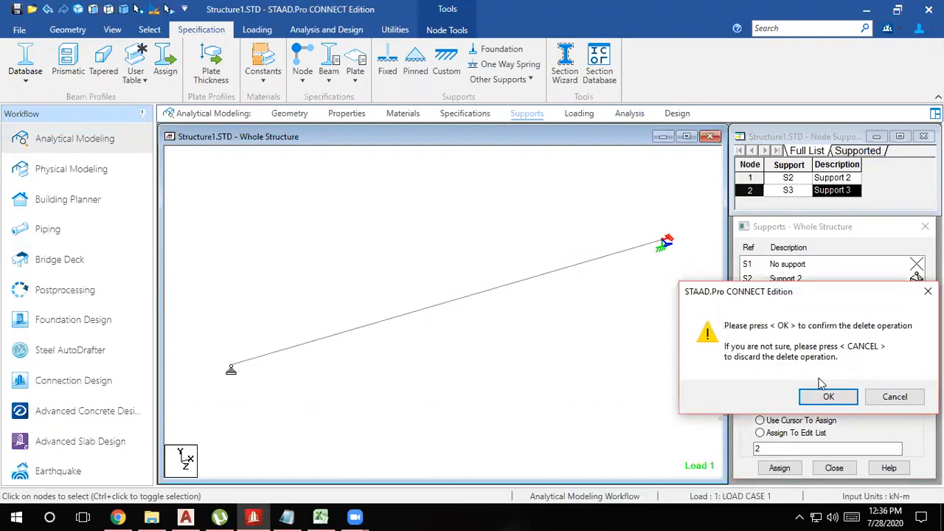
{"action": "left_click", "coordinate": [825, 396]}
{"action": "left_click", "coordinate": [829, 392]}
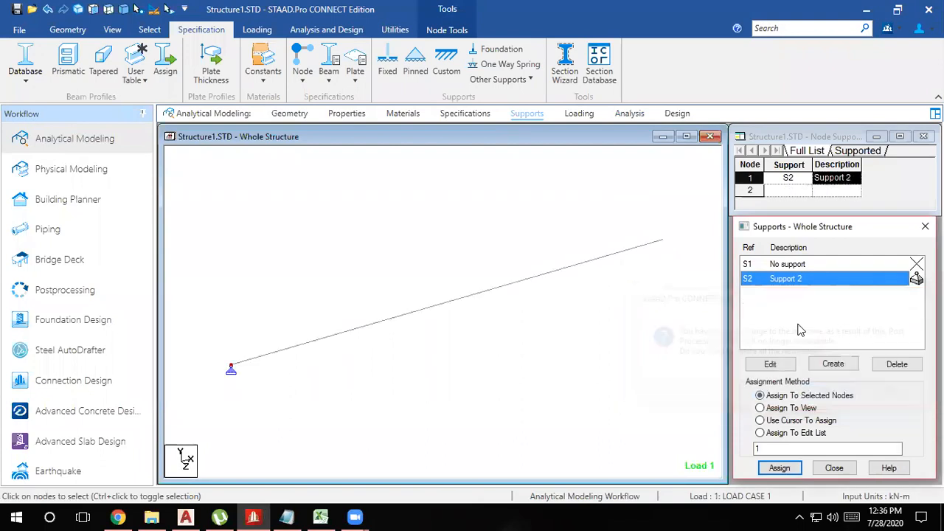
{"action": "key", "text": "Delete"}
{"action": "left_click", "coordinate": [831, 396]}
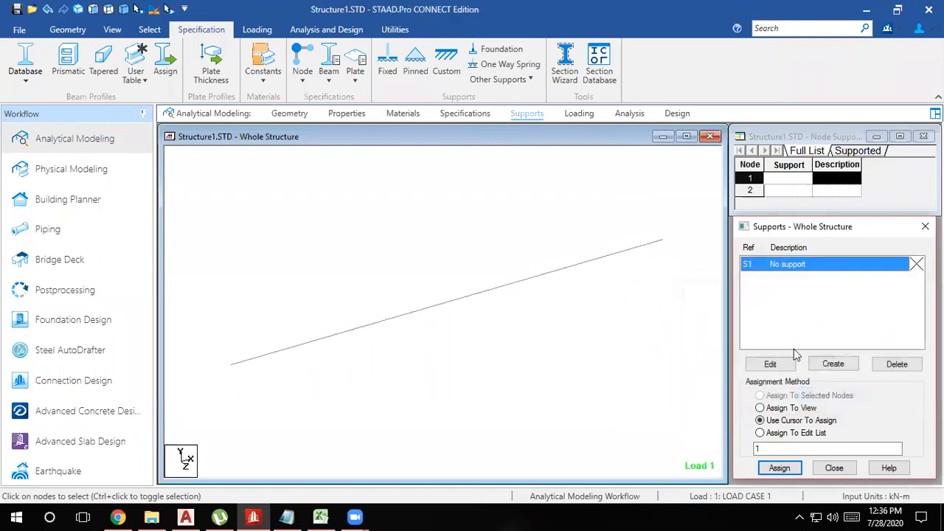
- Create a fixed support and assign it to nodes 1 and 2 at both beam ends
{"action": "left_click", "coordinate": [833, 364]}
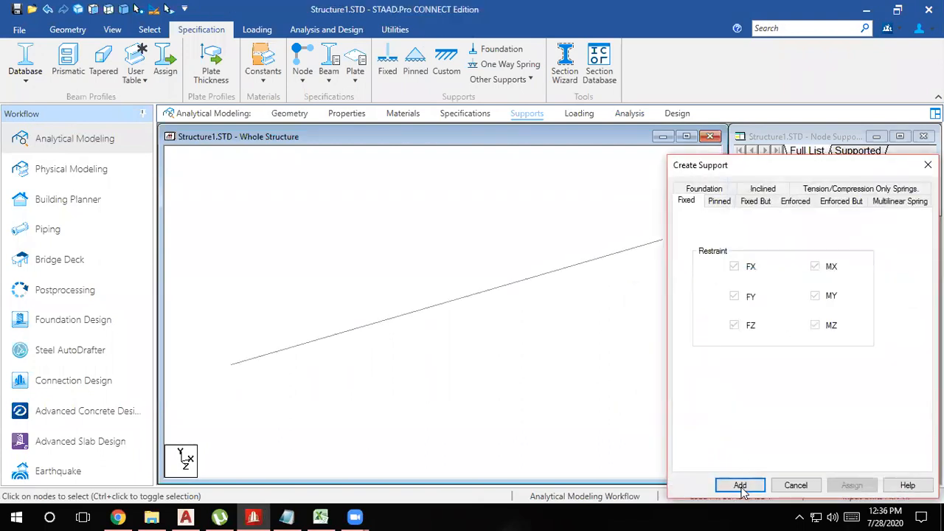
{"action": "left_click", "coordinate": [741, 485]}
{"action": "left_click", "coordinate": [782, 278]}
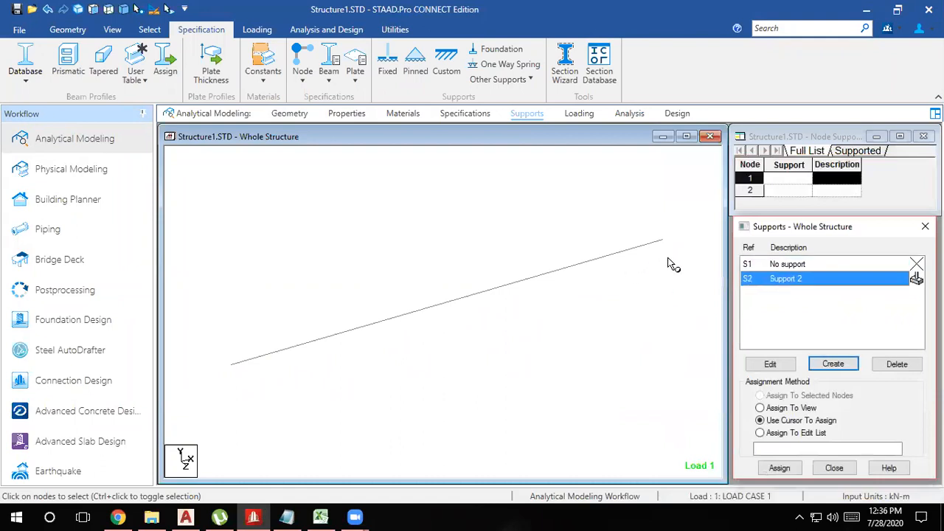
{"action": "left_click", "coordinate": [665, 227]}
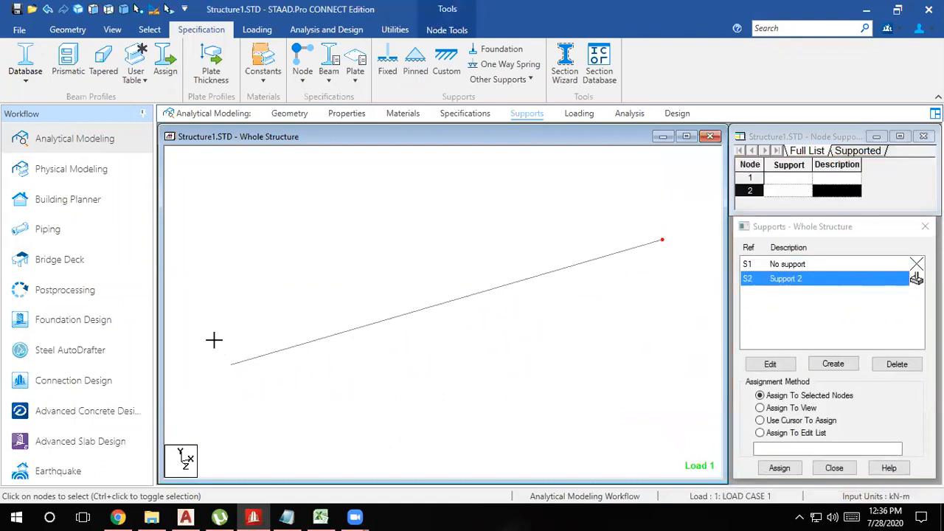
{"action": "left_click_drag", "start_coordinate": [248, 402], "coordinate": [252, 405]}
{"action": "left_click", "coordinate": [779, 467]}
{"action": "left_click", "coordinate": [827, 387]}
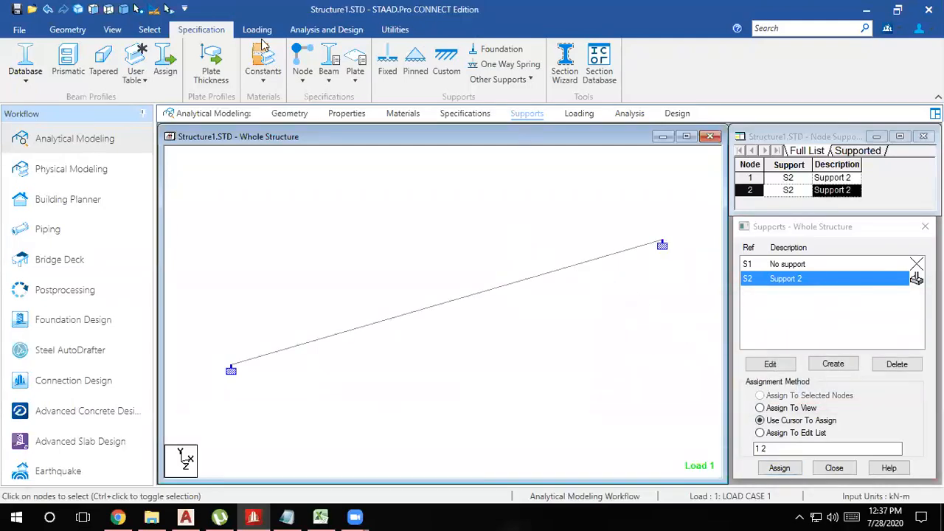
- Save the modified structure, run the analysis, and view its output file
{"action": "left_click", "coordinate": [326, 30]}
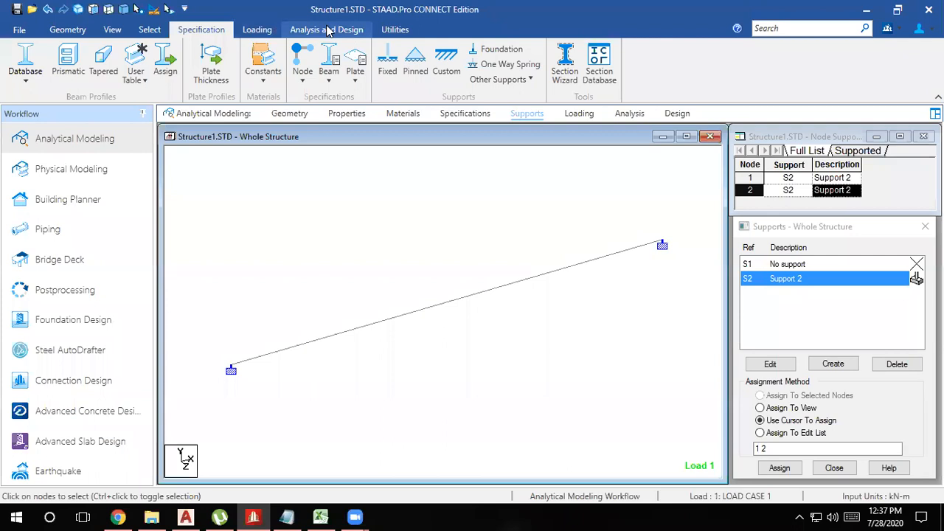
{"action": "left_click", "coordinate": [230, 66]}
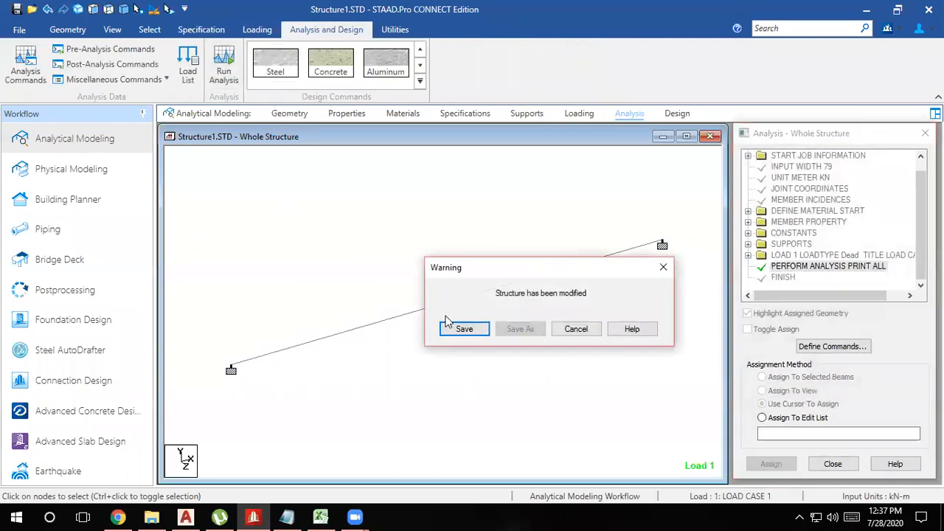
{"action": "left_click", "coordinate": [451, 326]}
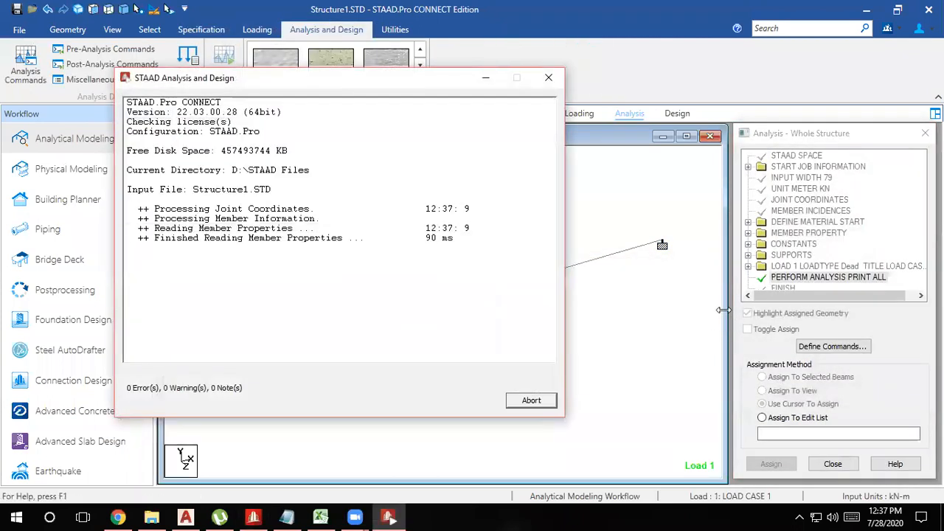
{"action": "left_click", "coordinate": [147, 375]}
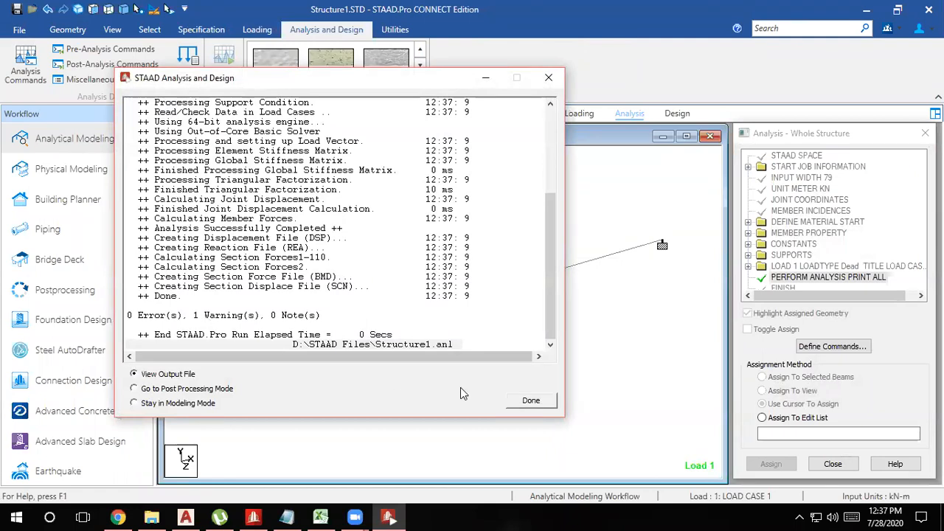
{"action": "left_click", "coordinate": [541, 403]}
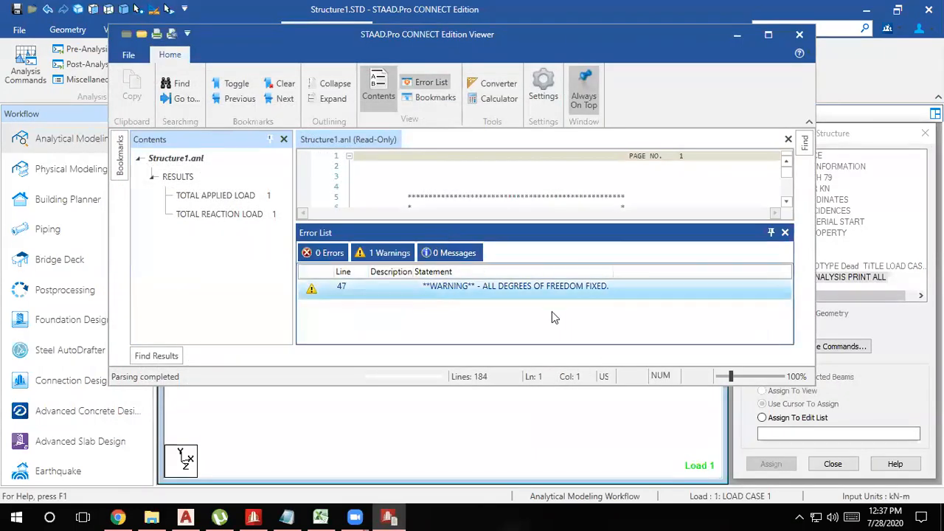
- Examine the warning in the output viewer's error list and compare it with the end supports of the beam in the model
{"action": "left_click", "coordinate": [500, 288]}
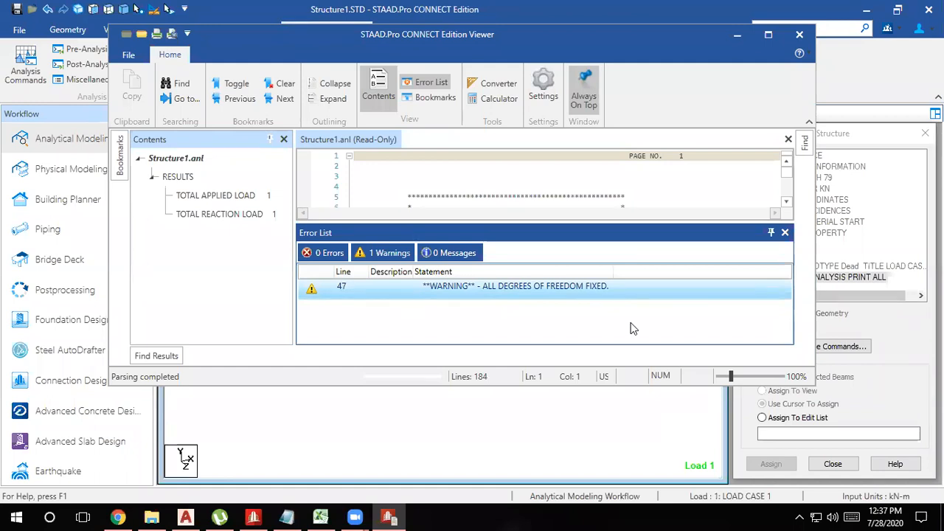
{"action": "left_click", "coordinate": [737, 34]}
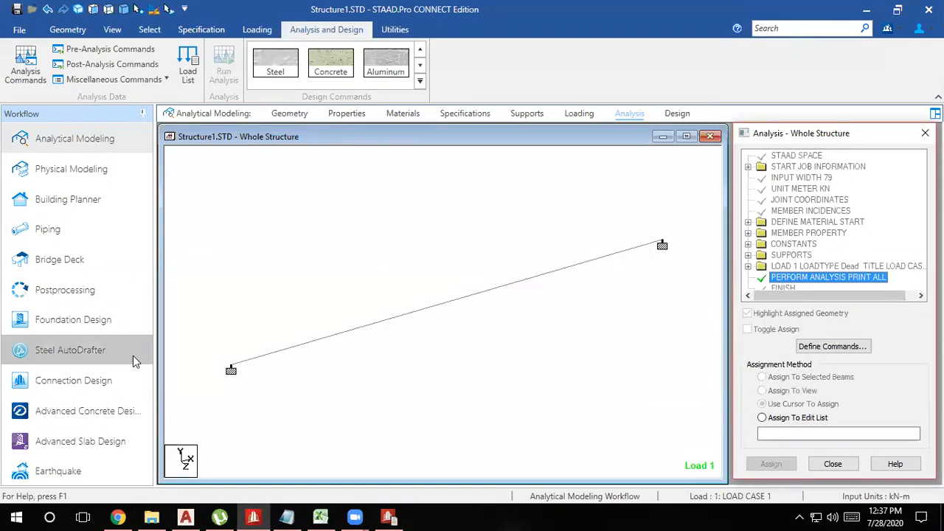
{"action": "left_click", "coordinate": [242, 367]}
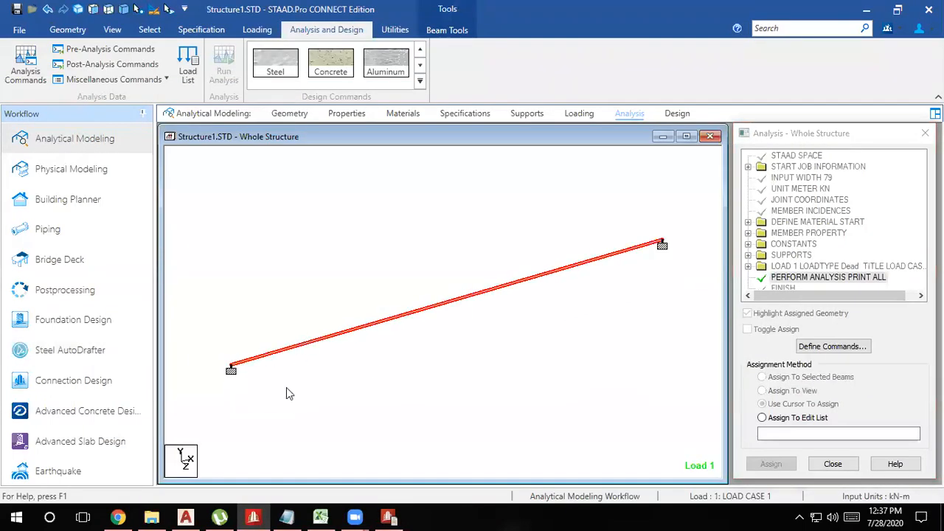
{"action": "left_click", "coordinate": [272, 397]}
{"action": "left_click", "coordinate": [261, 357]}
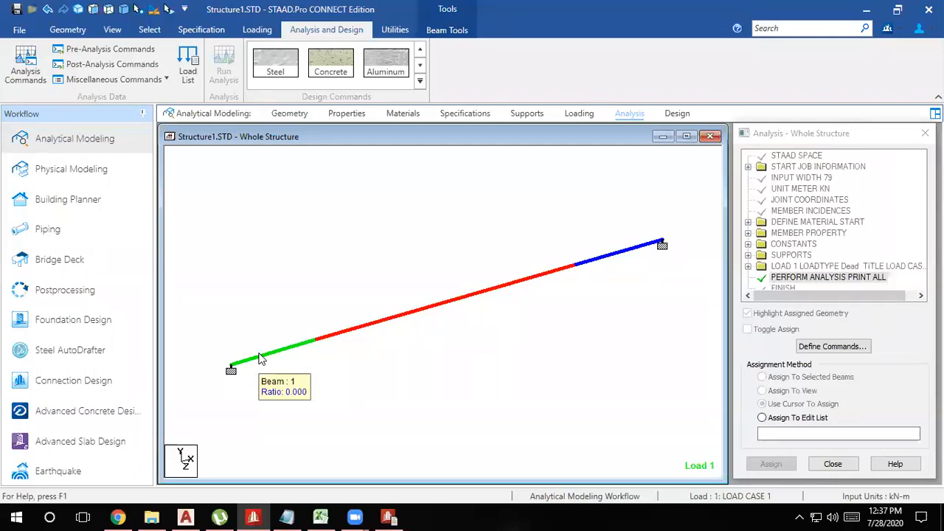
{"action": "left_click", "coordinate": [67, 30]}
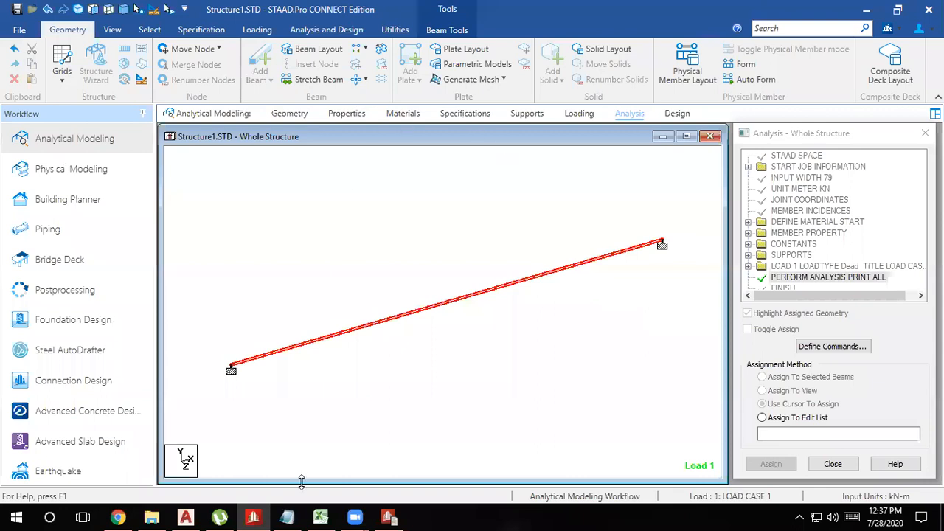
{"action": "left_click", "coordinate": [388, 517]}
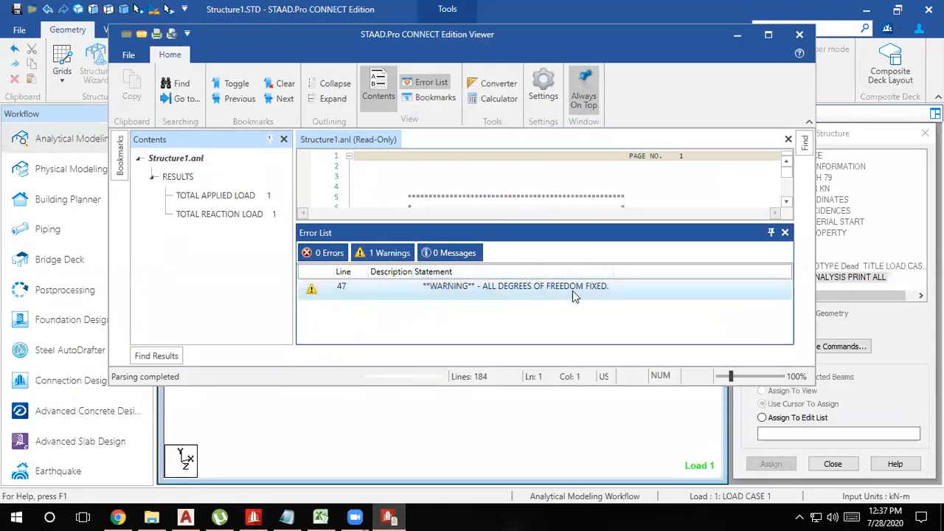
{"action": "left_click", "coordinate": [737, 35]}
{"action": "left_click", "coordinate": [741, 33]}
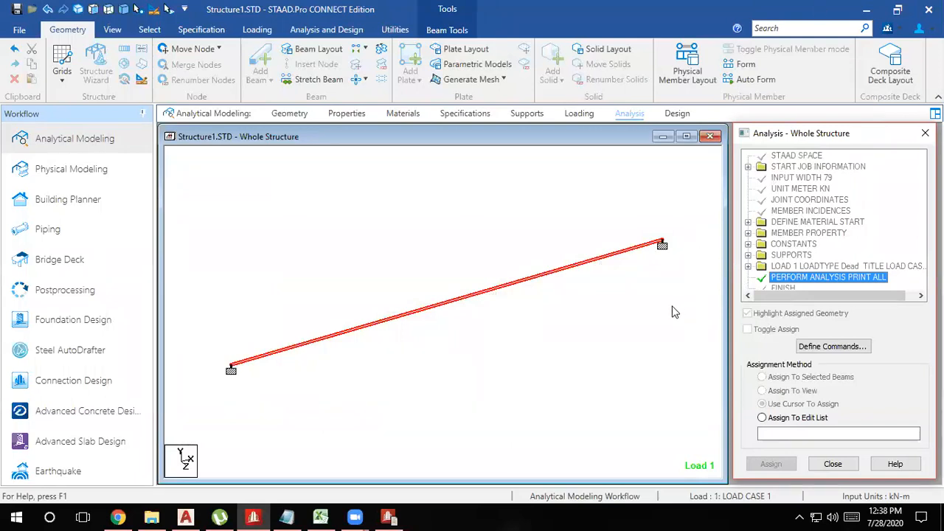
{"action": "left_click", "coordinate": [296, 330]}
{"action": "left_click", "coordinate": [284, 352]}
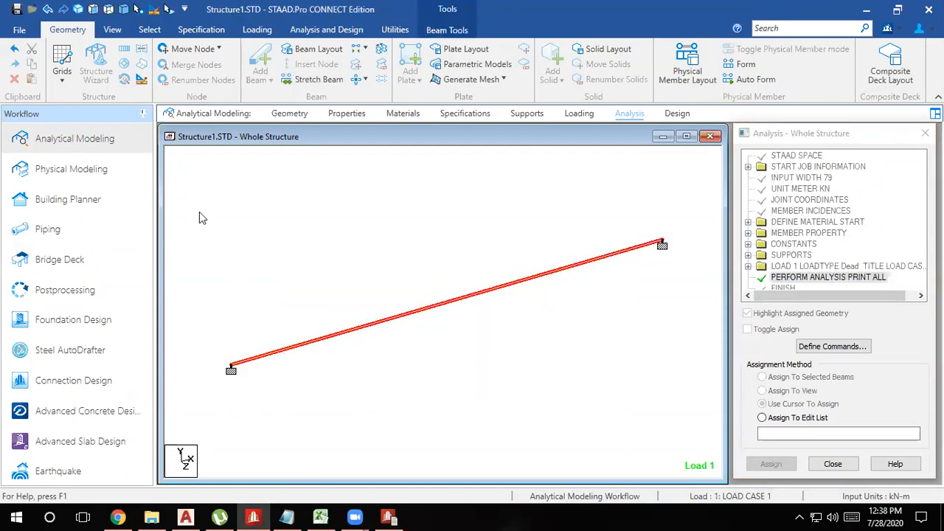
{"action": "left_click", "coordinate": [280, 278]}
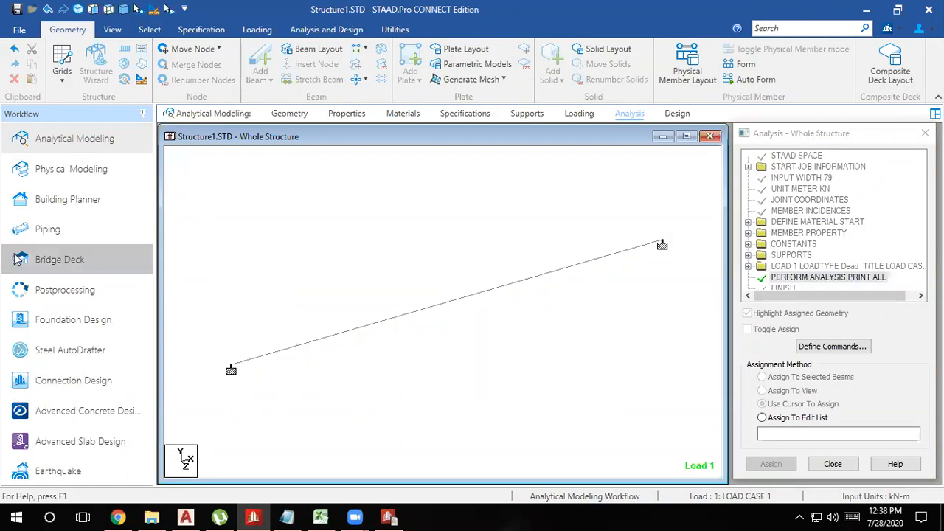
- Close the output viewer, start a beam grid, and set the default linear grid to the X-Z plane
{"action": "left_click", "coordinate": [62, 75]}
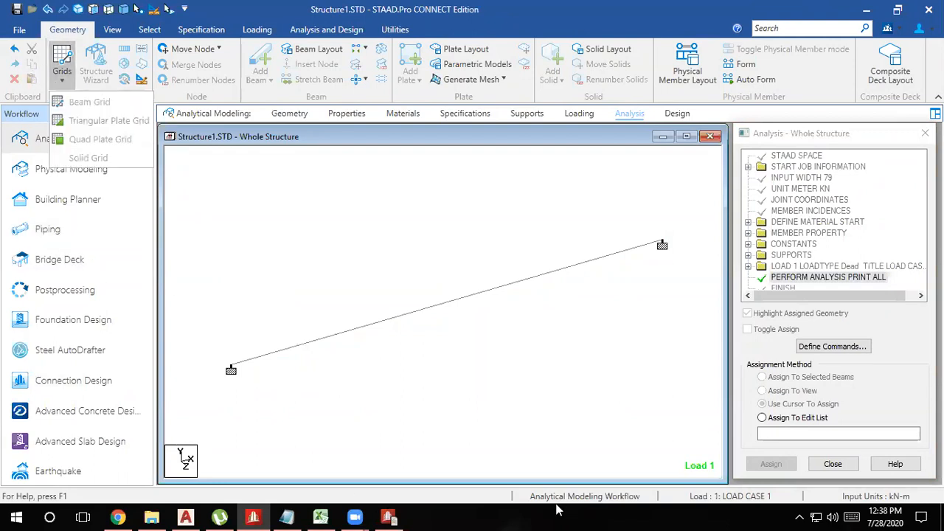
{"action": "left_click", "coordinate": [465, 470]}
{"action": "left_click", "coordinate": [391, 517]}
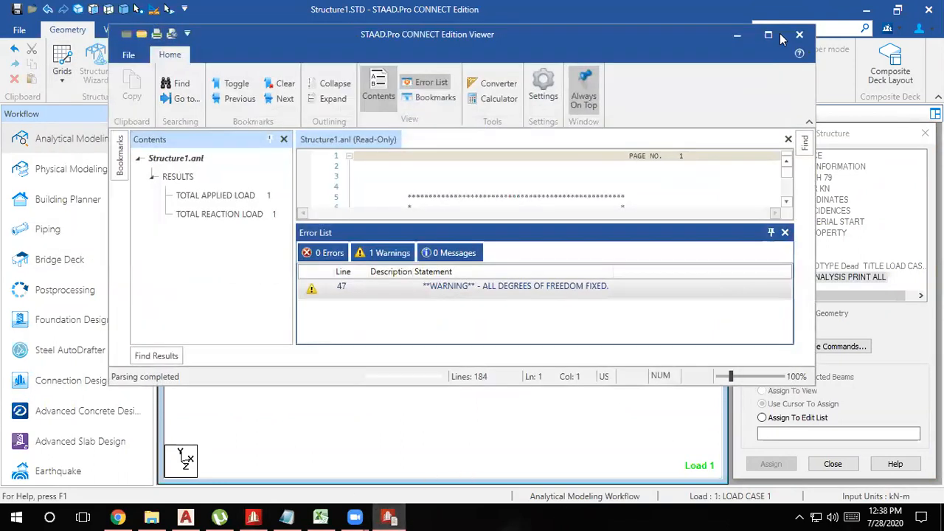
{"action": "left_click", "coordinate": [799, 35]}
{"action": "left_click", "coordinate": [62, 70]}
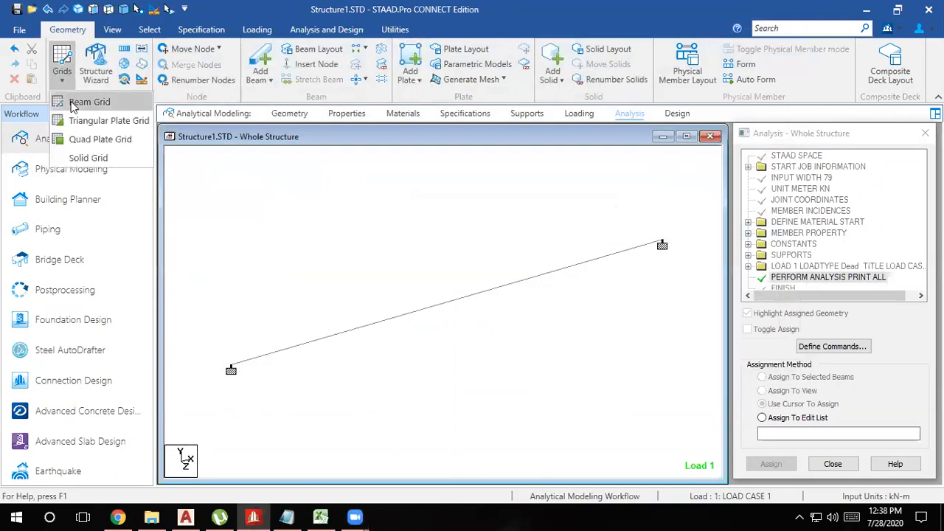
{"action": "left_click", "coordinate": [71, 103]}
{"action": "scroll", "coordinate": [393, 432], "scroll_direction": "up", "scroll_amount": 1}
{"action": "middle_click_drag", "start_coordinate": [400, 458], "coordinate": [426, 256]}
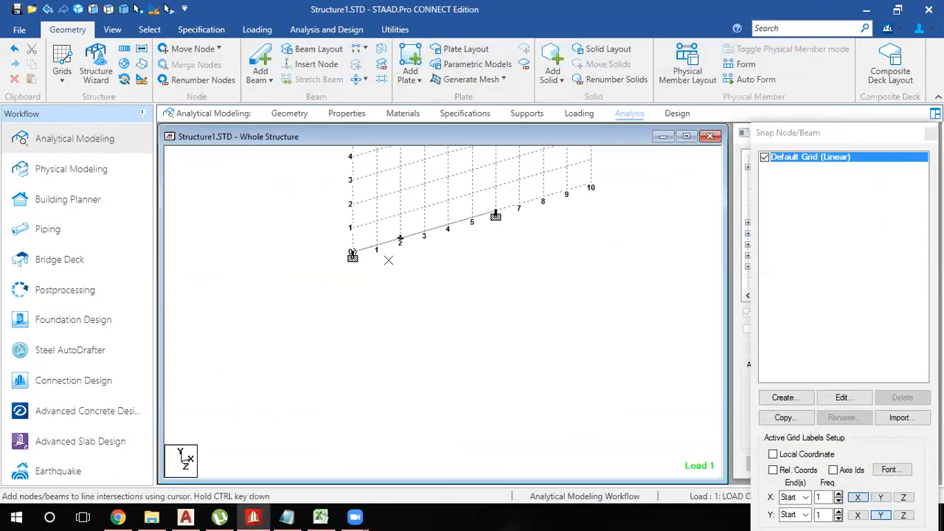
{"action": "left_click", "coordinate": [844, 397]}
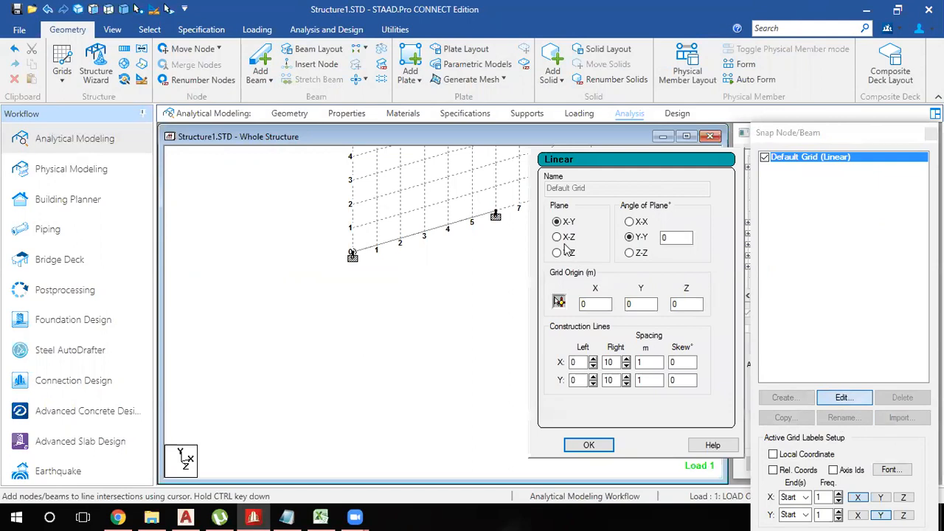
{"action": "left_click", "coordinate": [557, 241]}
{"action": "middle_click_drag", "start_coordinate": [388, 253], "coordinate": [425, 393]}
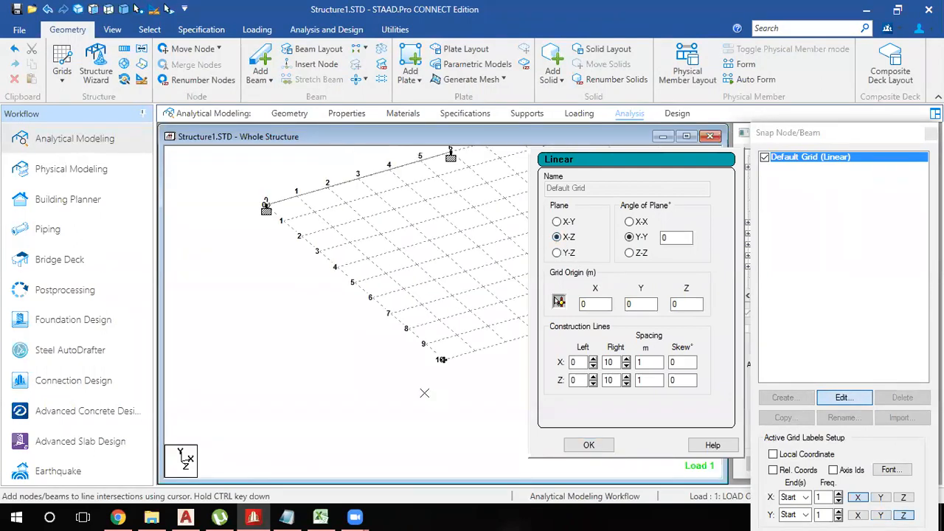
- Draw a 6 m beam along the Z axis from the origin node, deleting the old result files, and close the grid
{"action": "left_click", "coordinate": [267, 207]}
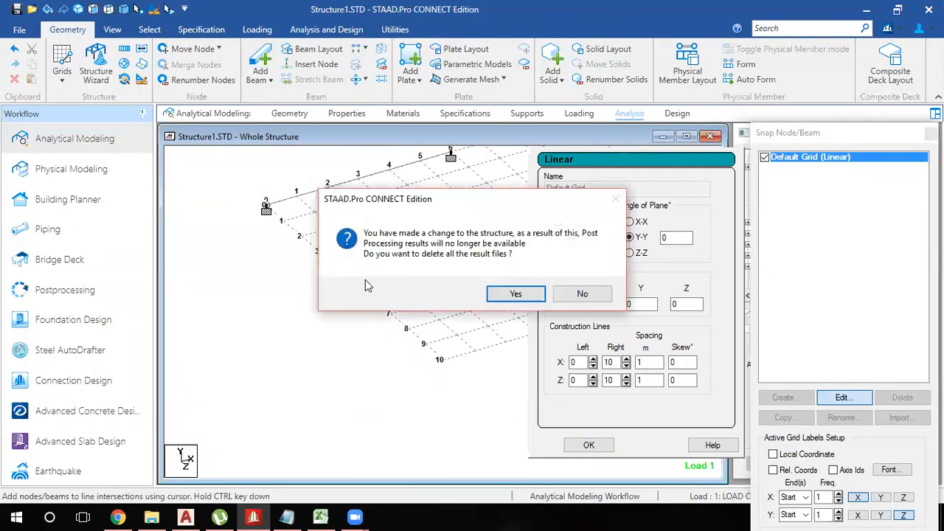
{"action": "left_click", "coordinate": [499, 295]}
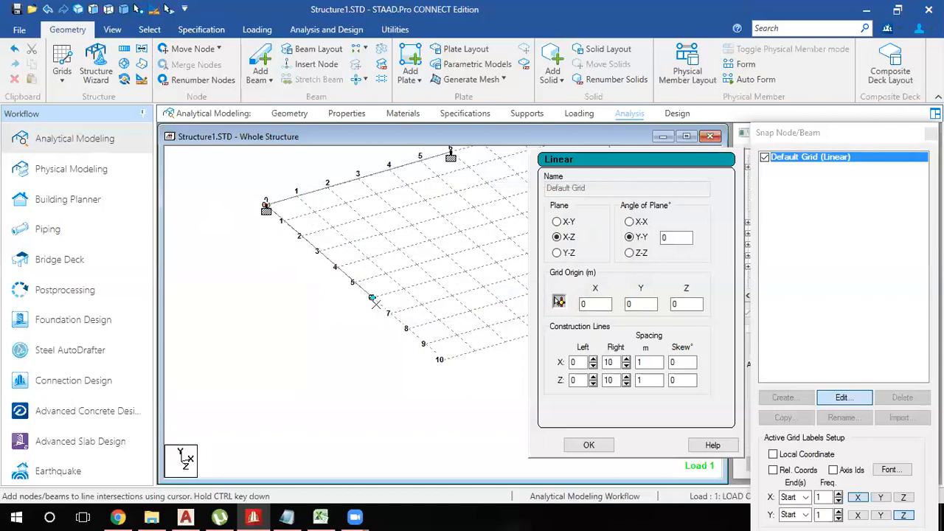
{"action": "left_click", "coordinate": [931, 134]}
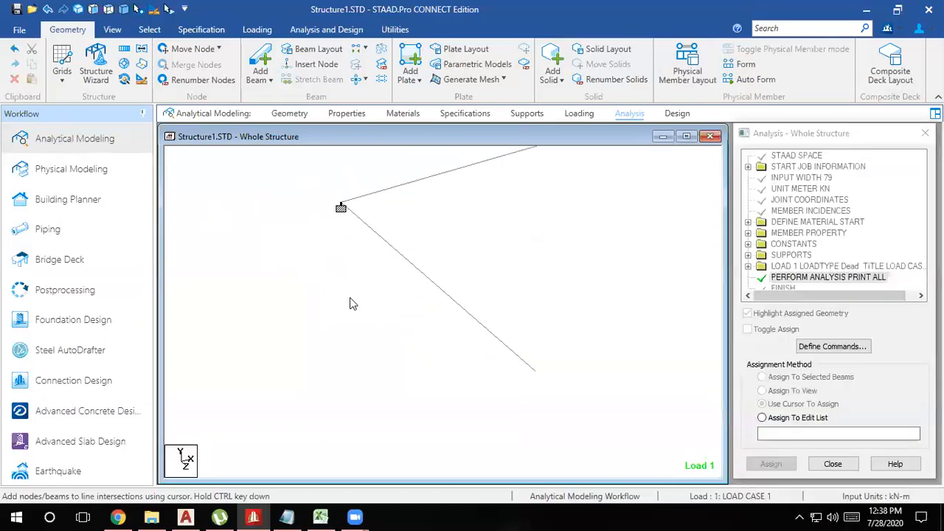
- Try an Enforced But support with the MX moment released for the beam along Z, and discard it
{"action": "left_click", "coordinate": [434, 280]}
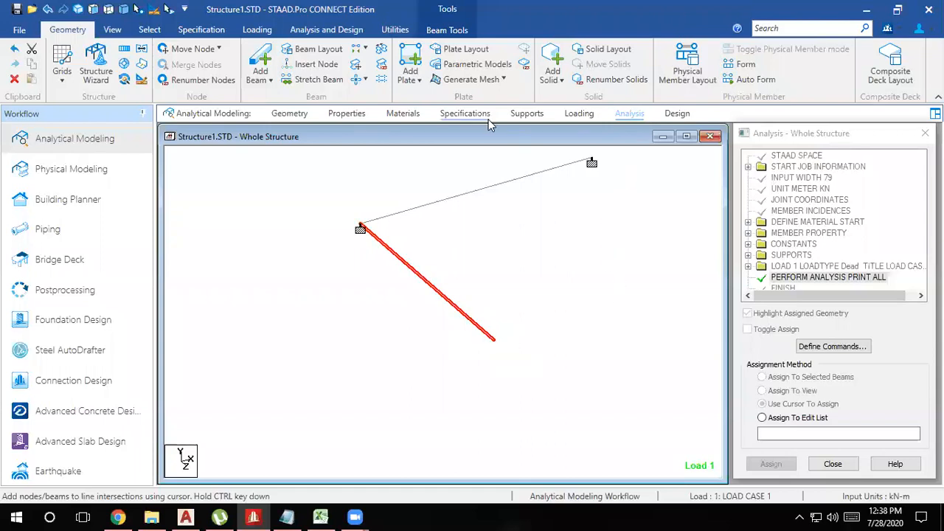
{"action": "left_click", "coordinate": [525, 114]}
{"action": "left_click", "coordinate": [774, 363]}
{"action": "left_click", "coordinate": [832, 203]}
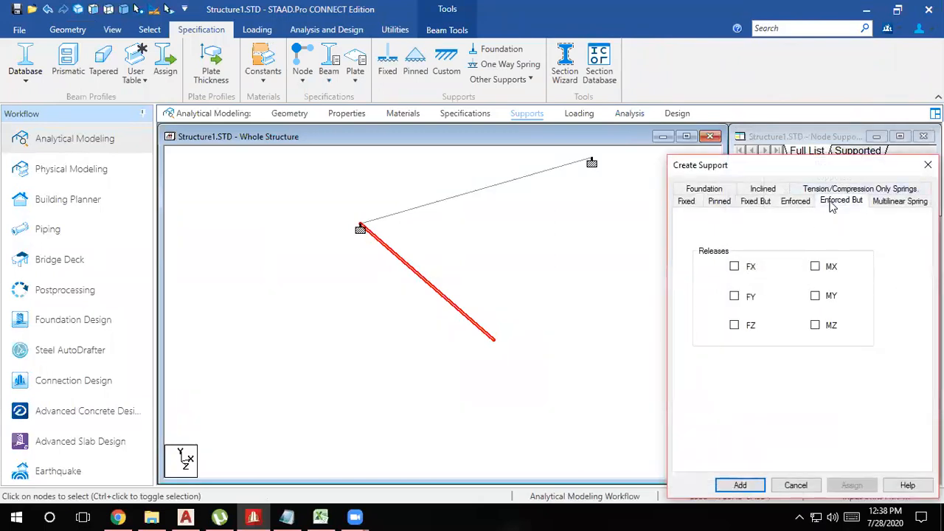
{"action": "left_click", "coordinate": [815, 268]}
{"action": "left_click", "coordinate": [532, 203]}
{"action": "left_click", "coordinate": [928, 165]}
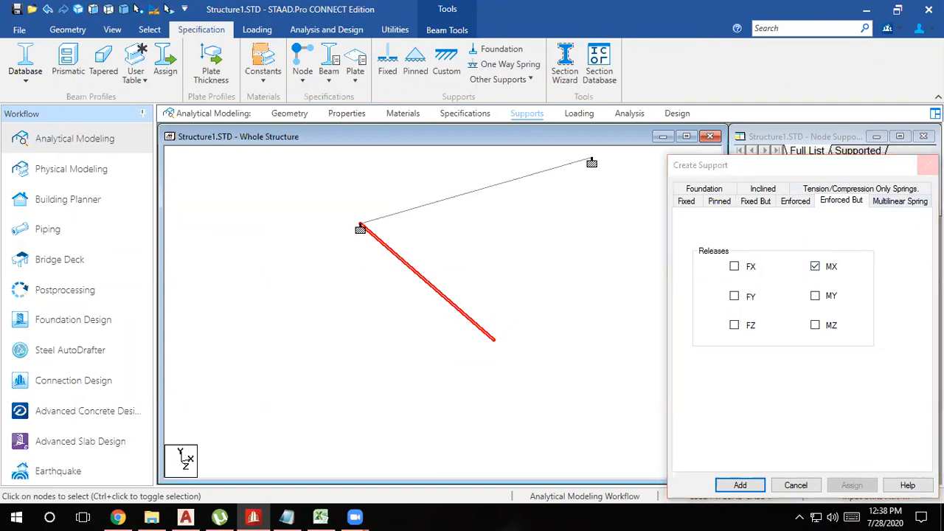
{"action": "left_click", "coordinate": [533, 246]}
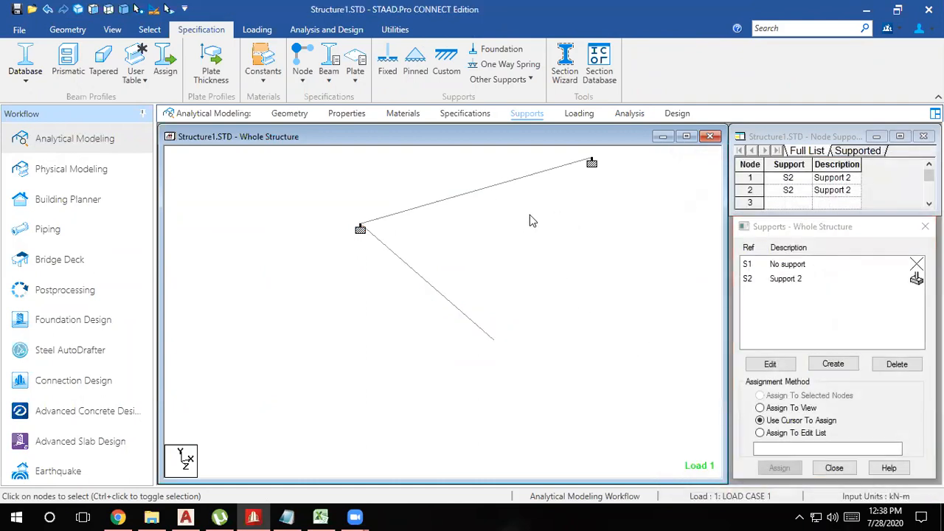
- Try an Enforced But support with the MZ moment released for the beam along X, and discard it
{"action": "left_click", "coordinate": [460, 199]}
{"action": "middle_click_drag", "start_coordinate": [461, 199], "coordinate": [380, 345]}
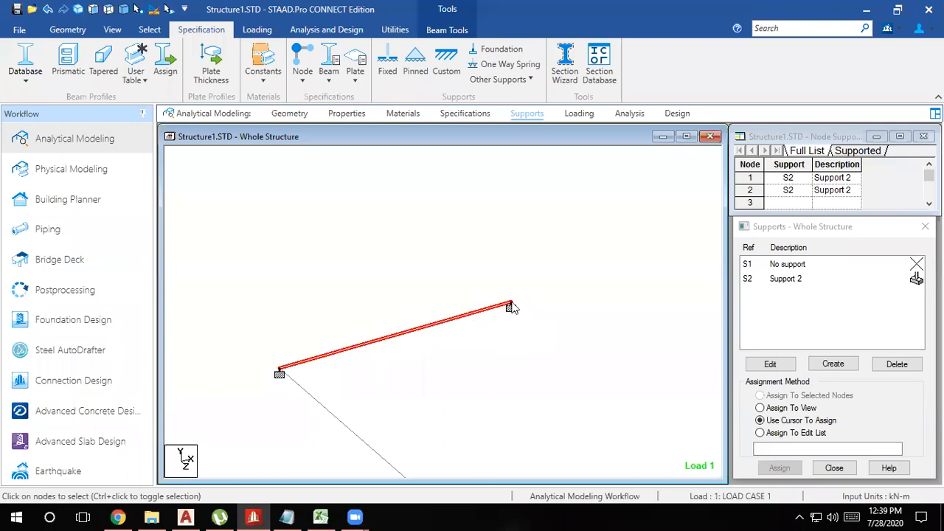
{"action": "left_click", "coordinate": [812, 363]}
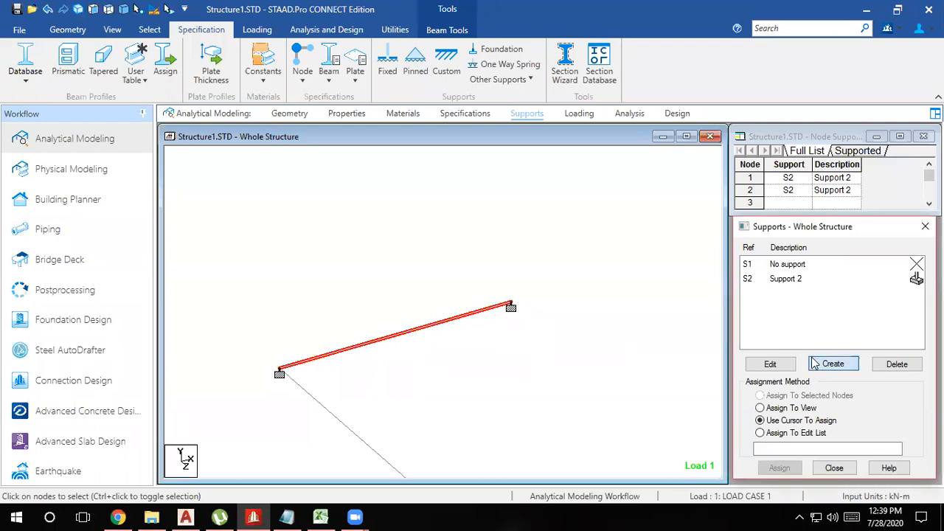
{"action": "left_click", "coordinate": [833, 206]}
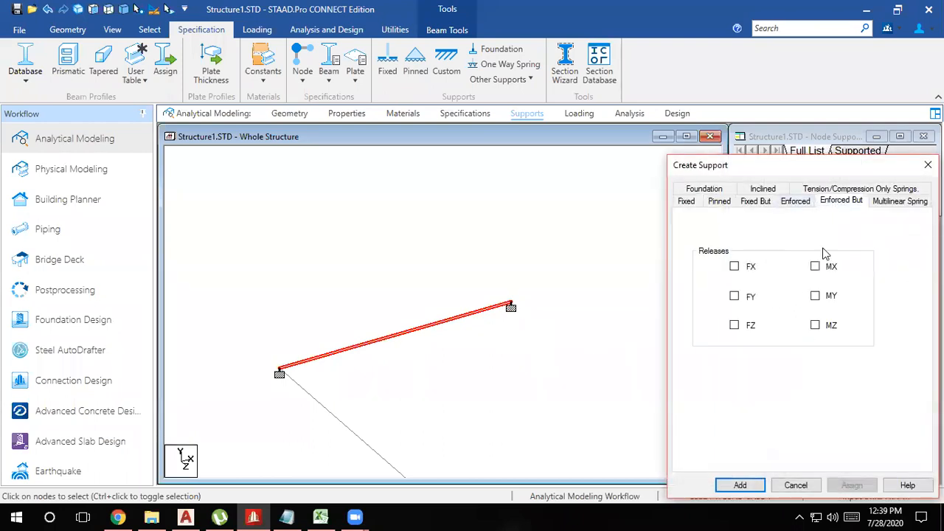
{"action": "left_click", "coordinate": [816, 325]}
{"action": "left_click_drag", "start_coordinate": [821, 170], "coordinate": [629, 152]}
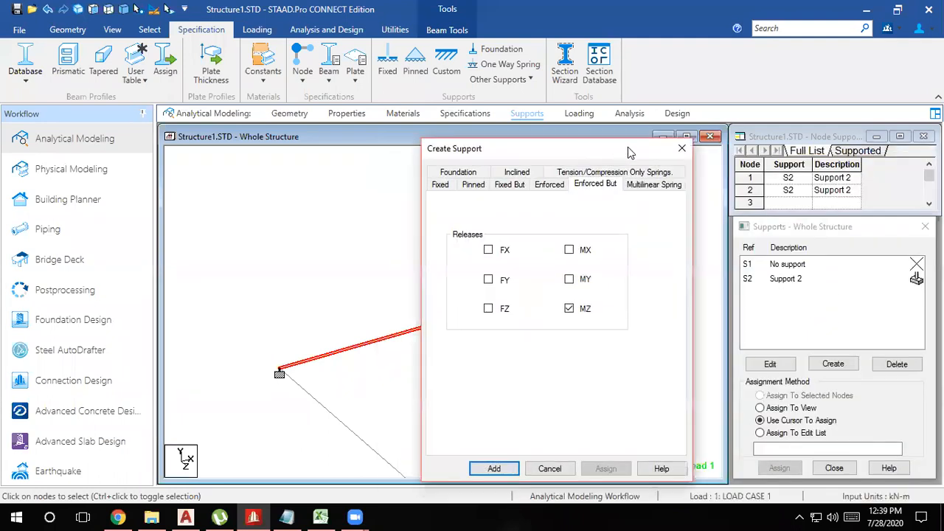
{"action": "left_click", "coordinate": [682, 148]}
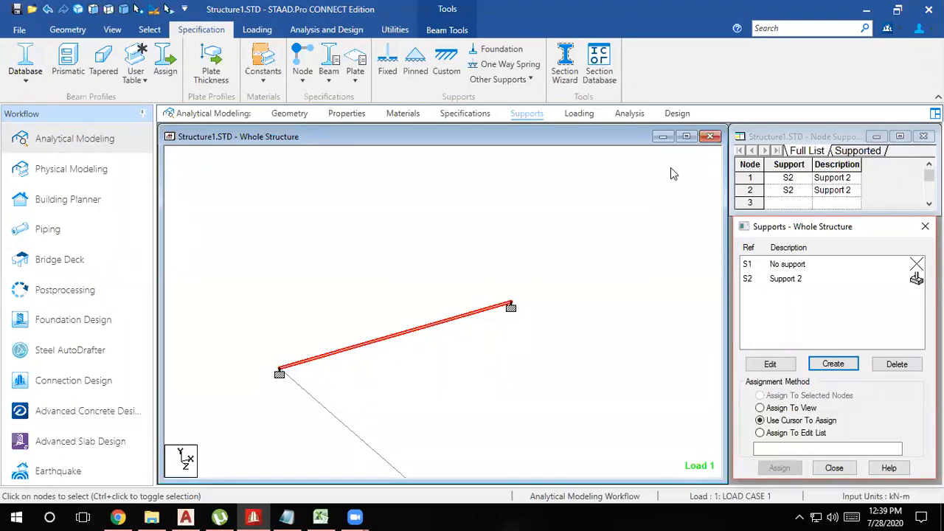
- Create a new metric analytical model named Structure2 in D:\STAAD Files, overwriting the existing file and saving the changes to Structure1
{"action": "left_click", "coordinate": [26, 33]}
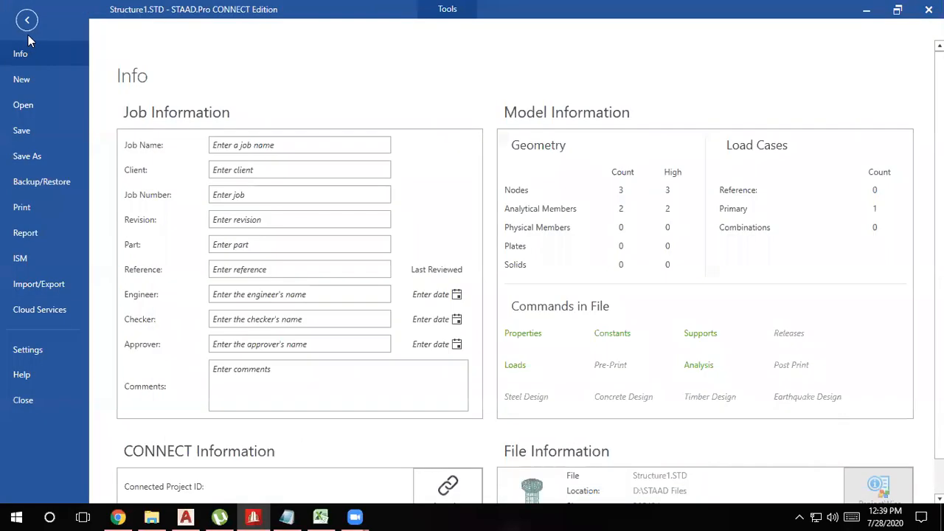
{"action": "left_click", "coordinate": [41, 83]}
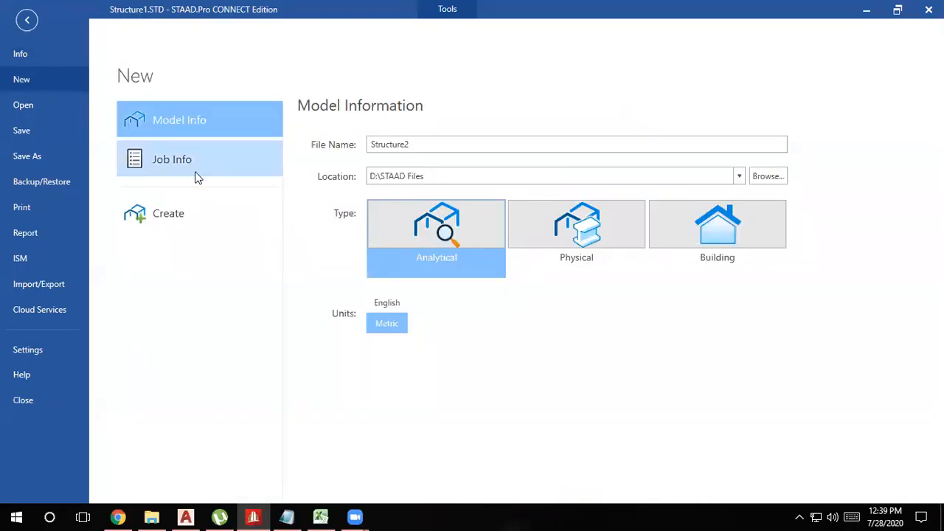
{"action": "left_click", "coordinate": [190, 209]}
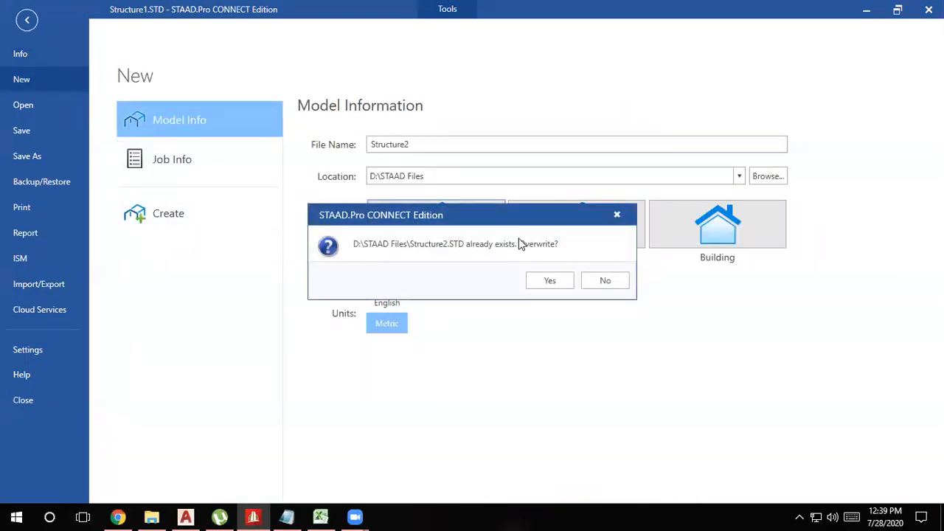
{"action": "left_click", "coordinate": [539, 280]}
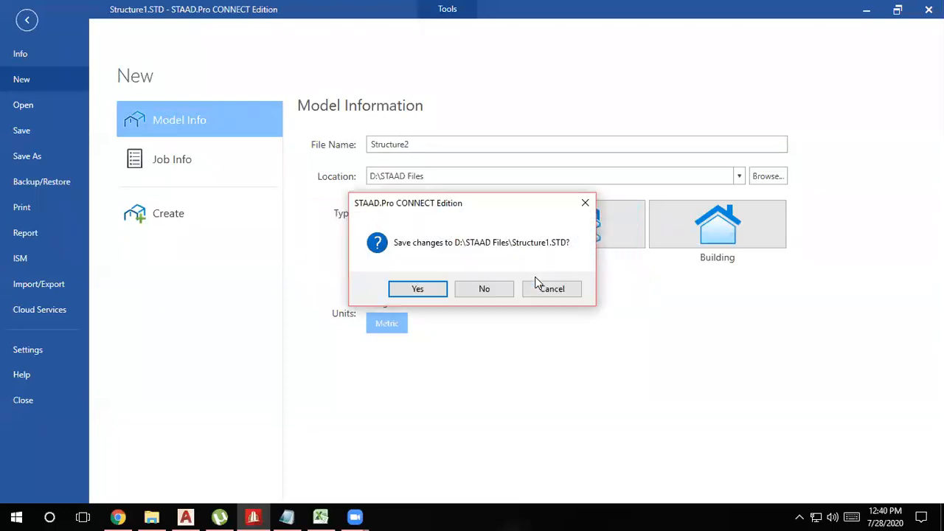
{"action": "left_click", "coordinate": [439, 289]}
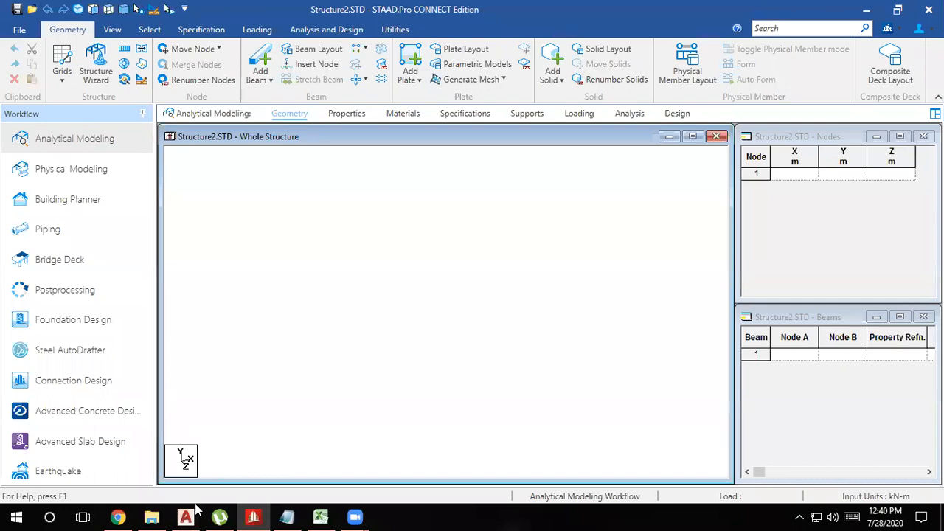
- Switch to Chrome, close the Google for Education Classroom page, and open a blank new page for a search
{"action": "left_click", "coordinate": [114, 516]}
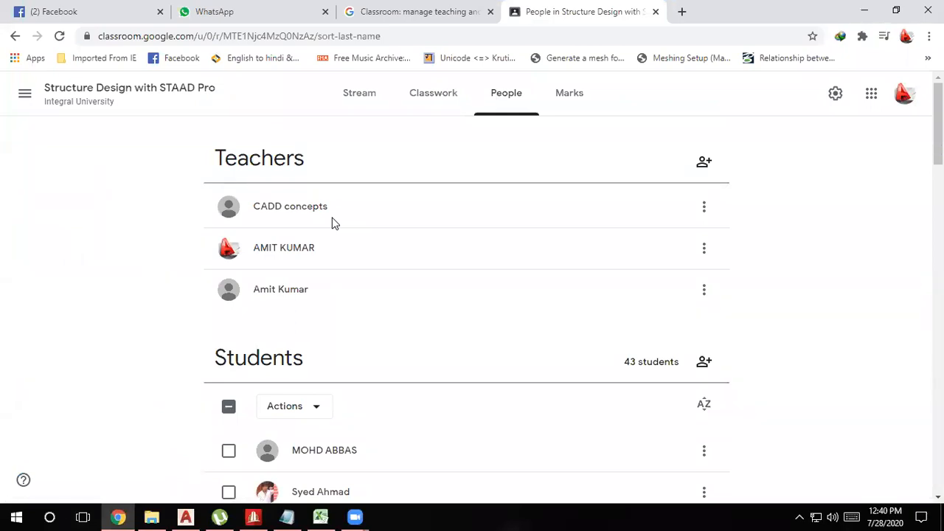
{"action": "left_click", "coordinate": [457, 12]}
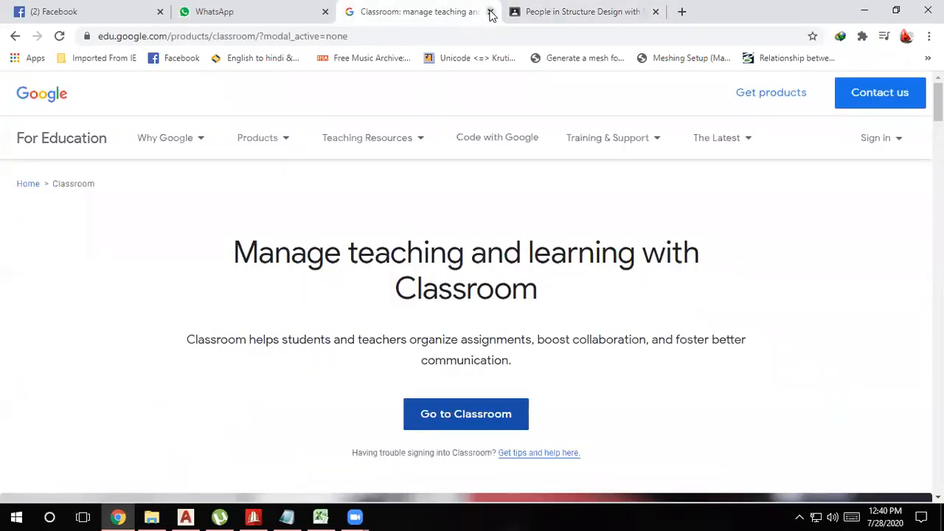
{"action": "left_click", "coordinate": [490, 12]}
{"action": "left_click", "coordinate": [516, 11]}
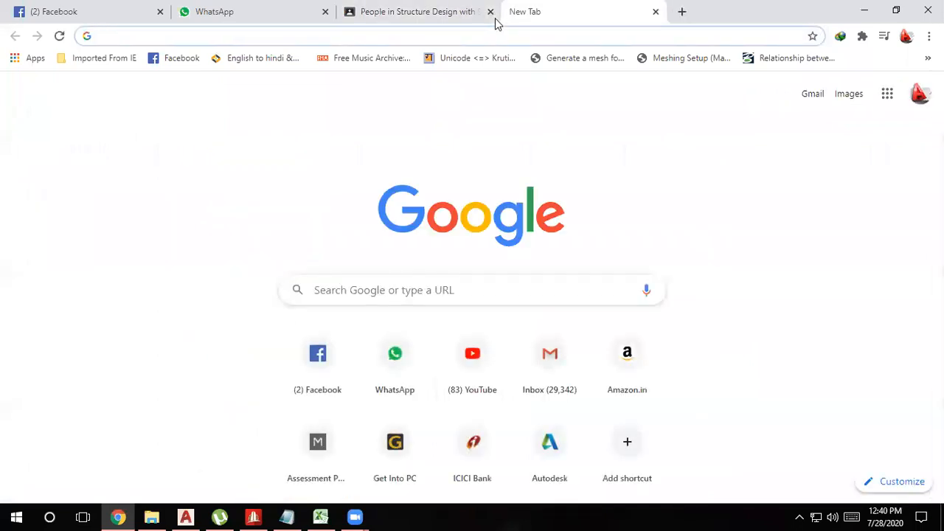
{"action": "left_click", "coordinate": [771, 216]}
{"action": "key", "text": "ctrl+l"}
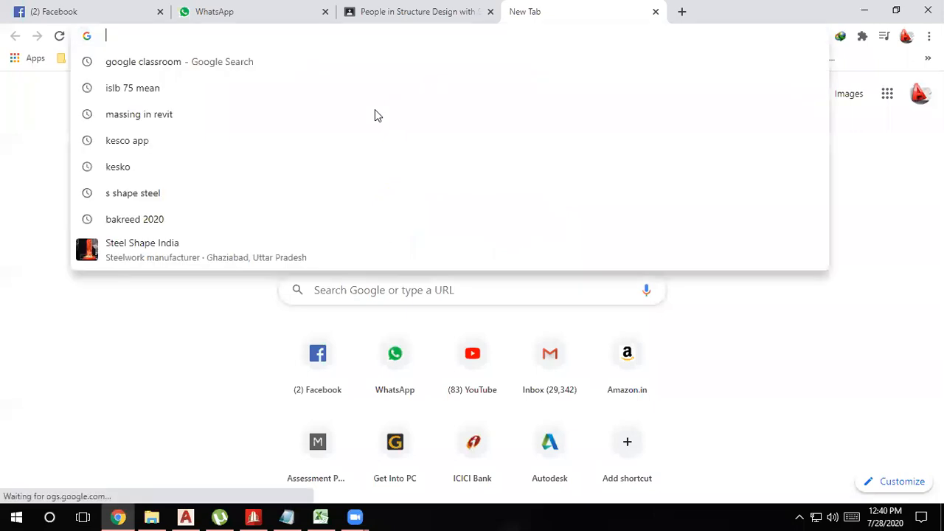
- Switch back to STAAD.Pro and open the section database from the beam properties of Structure2
{"action": "left_click", "coordinate": [248, 517]}
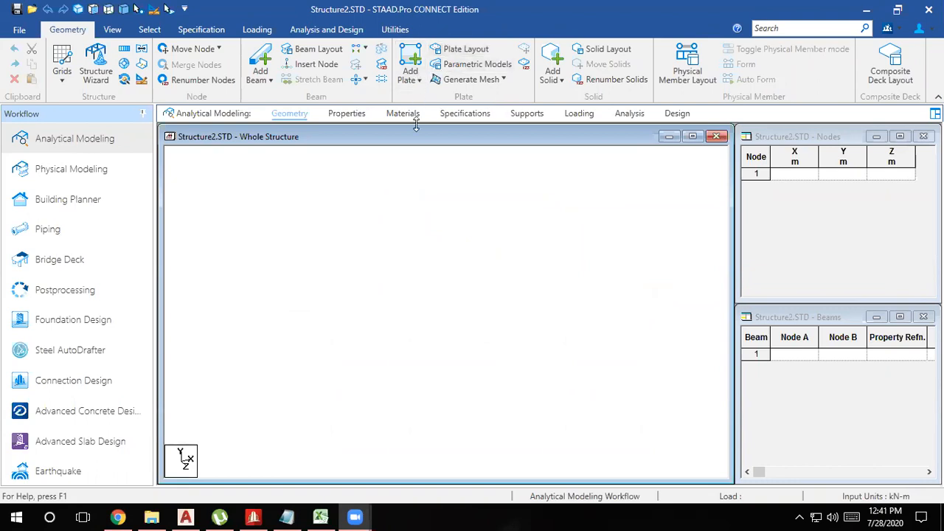
{"action": "left_click", "coordinate": [434, 241]}
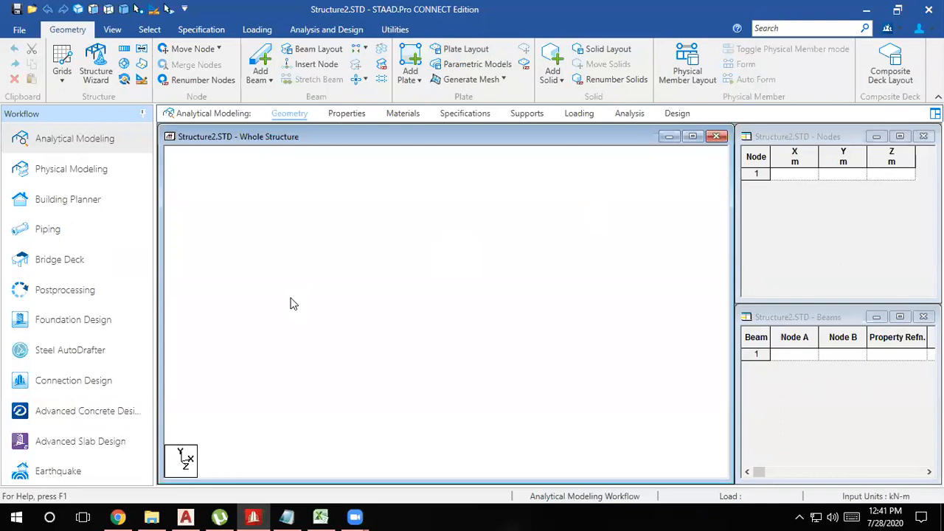
{"action": "left_click", "coordinate": [344, 114]}
{"action": "left_click", "coordinate": [802, 358]}
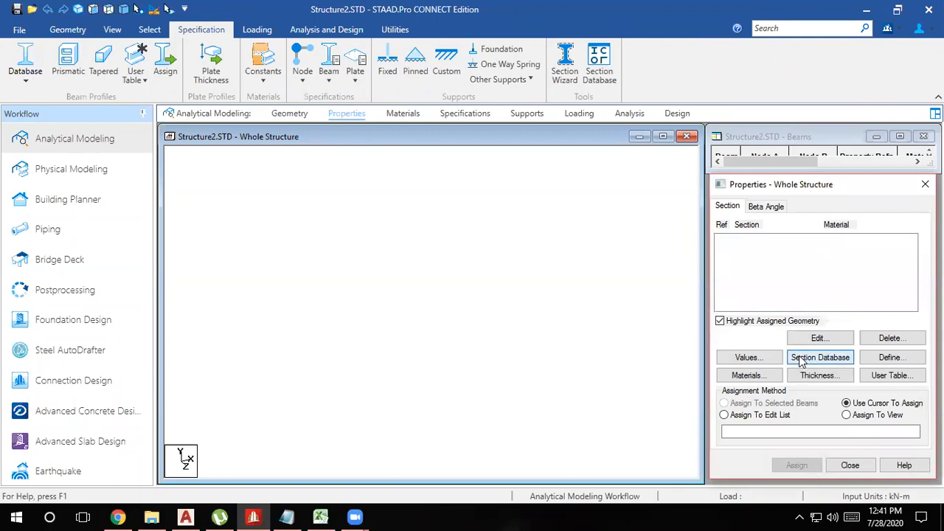
{"action": "left_click", "coordinate": [801, 358]}
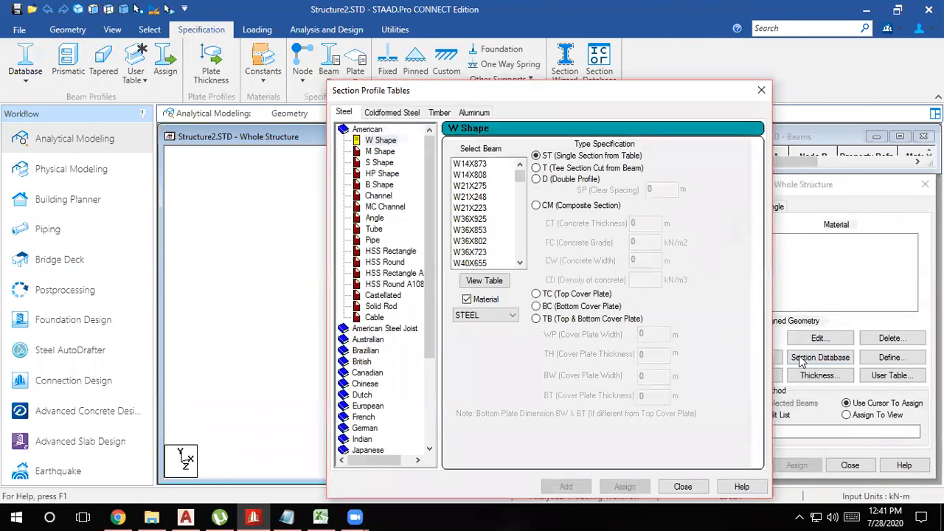
- Collapse the American steel sections, expand the Indian ones, and look through their S Shape, I Shape and M Shape lists
{"action": "double_click", "coordinate": [374, 130]}
{"action": "double_click", "coordinate": [373, 130]}
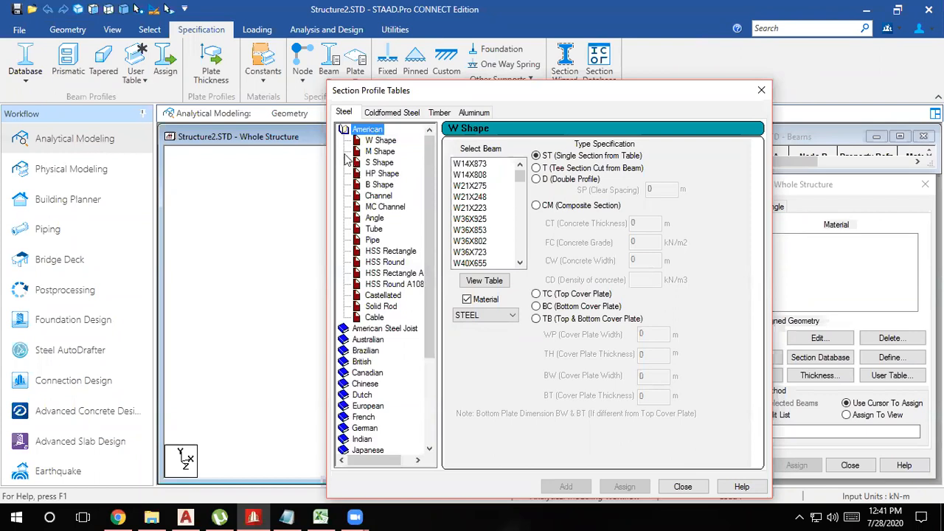
{"action": "double_click", "coordinate": [371, 132]}
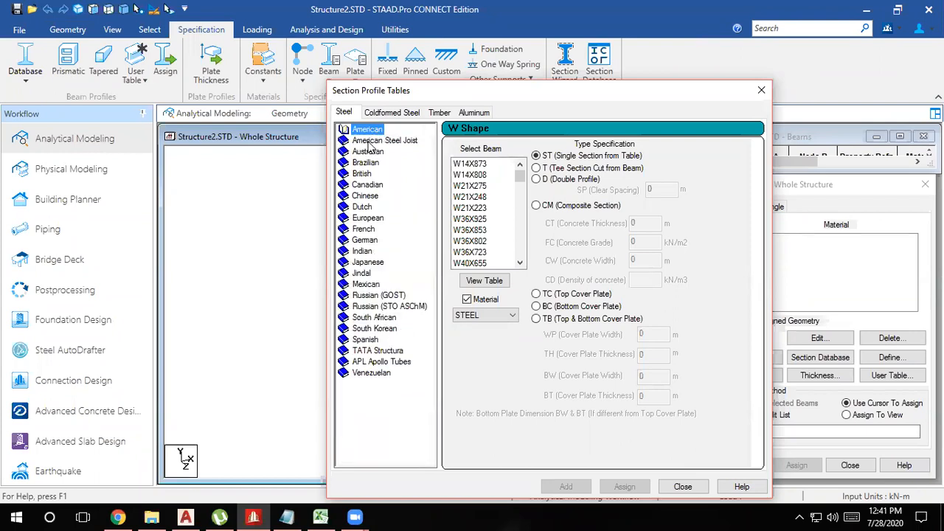
{"action": "double_click", "coordinate": [368, 253]}
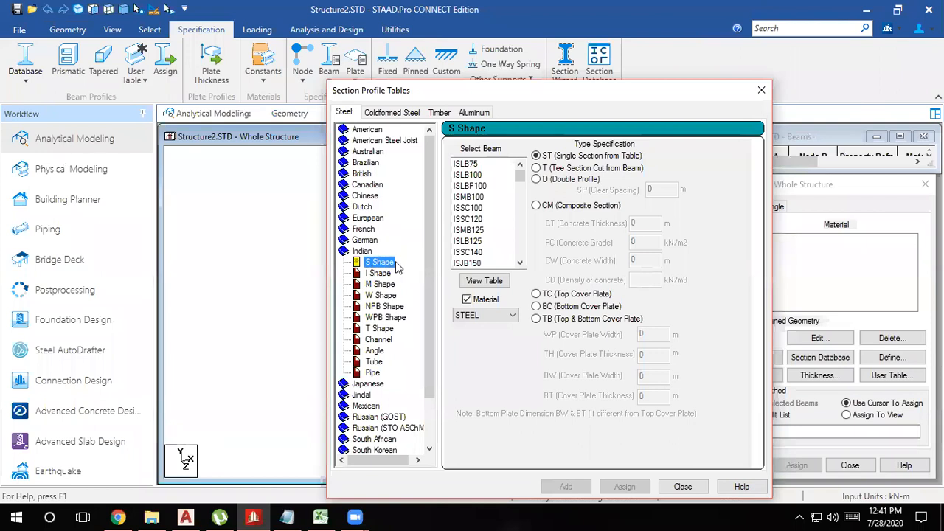
{"action": "left_click", "coordinate": [376, 274]}
{"action": "left_click", "coordinate": [382, 285]}
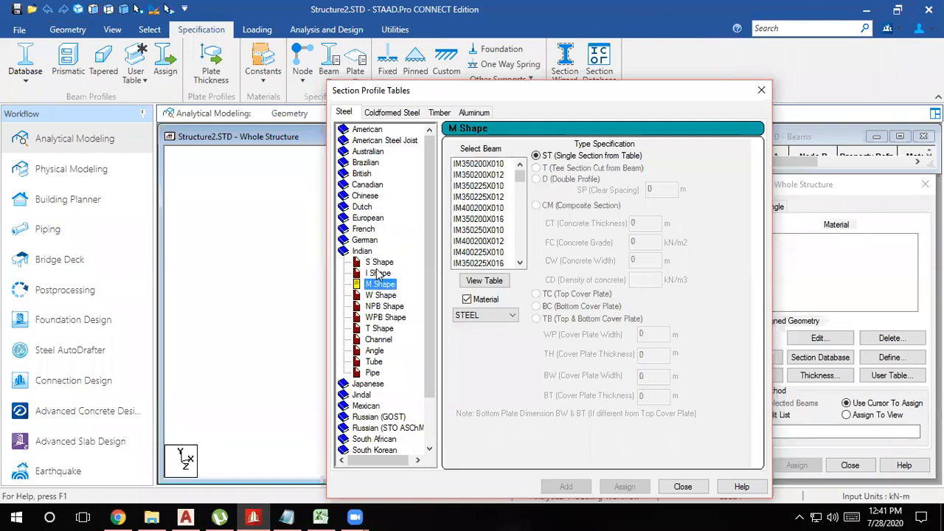
{"action": "left_click", "coordinate": [374, 265]}
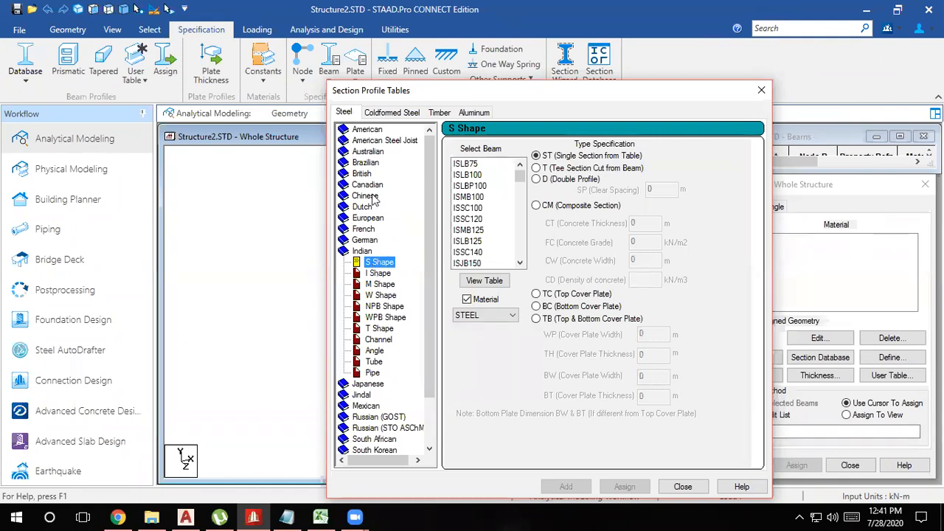
- Switch to Chrome and search Google Images for "steel SHAPE INDIA"
{"action": "left_click", "coordinate": [118, 517]}
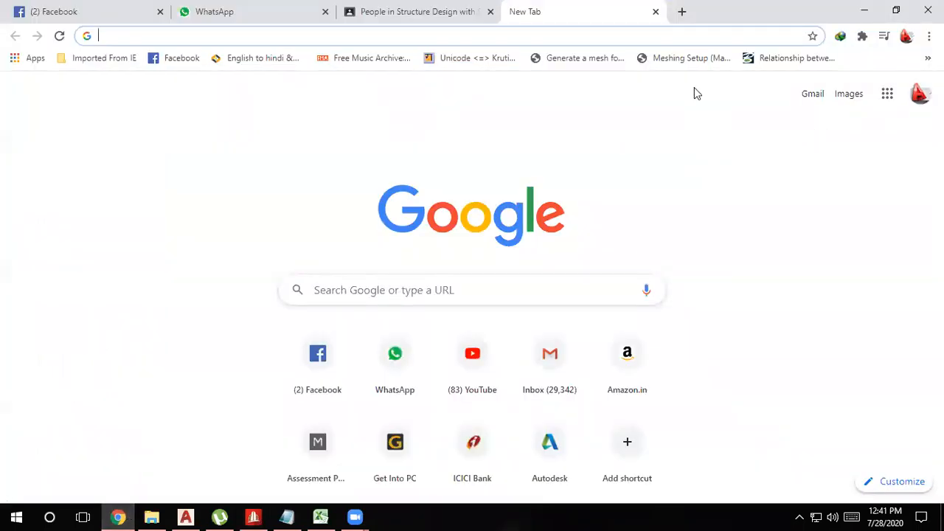
{"action": "left_click", "coordinate": [678, 166]}
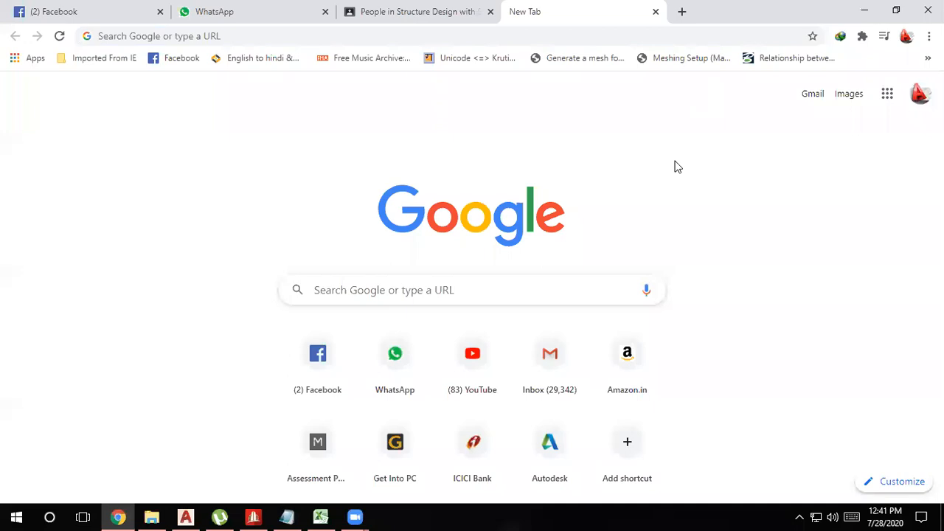
{"action": "left_click", "coordinate": [518, 34]}
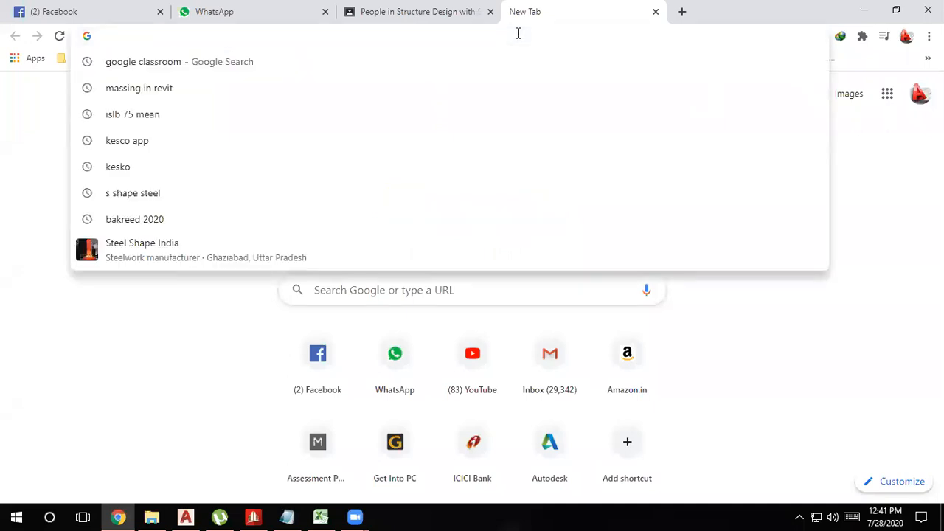
{"action": "type", "text": "s"}
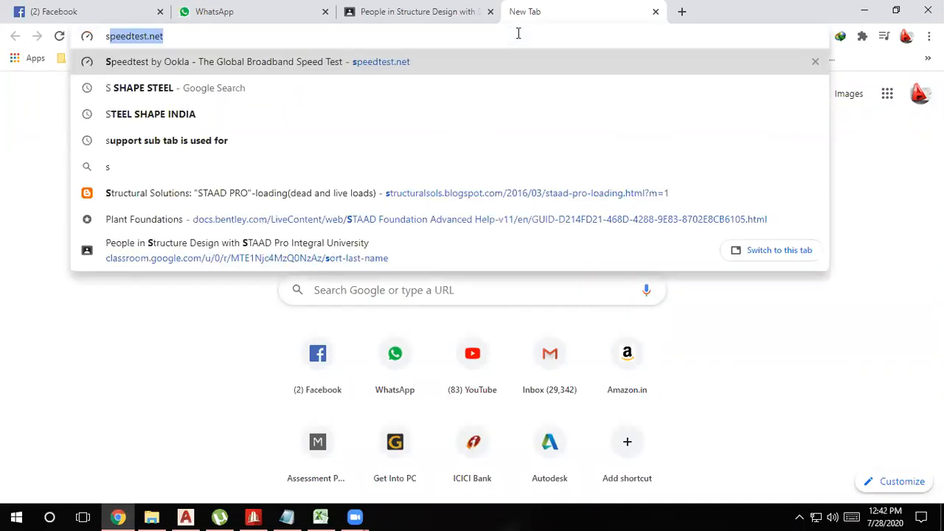
{"action": "type", "text": "teel"}
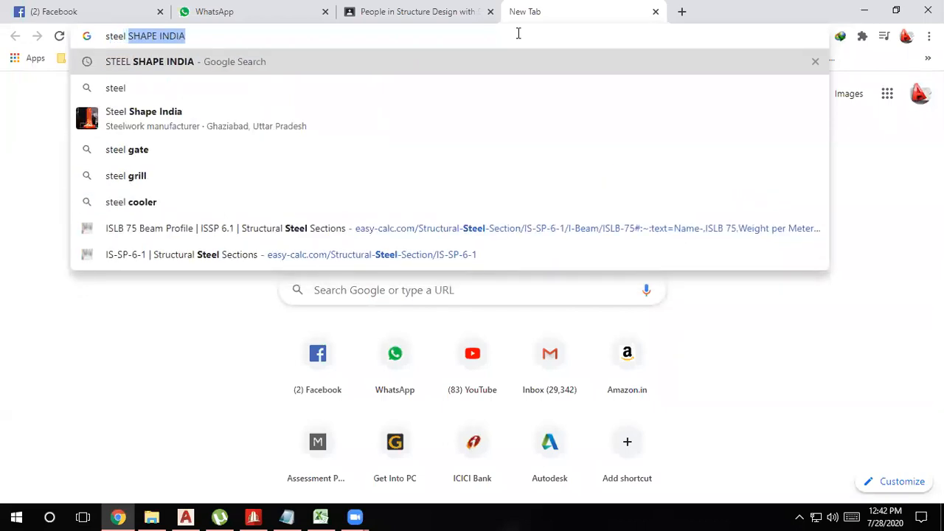
{"action": "key", "text": "Right"}
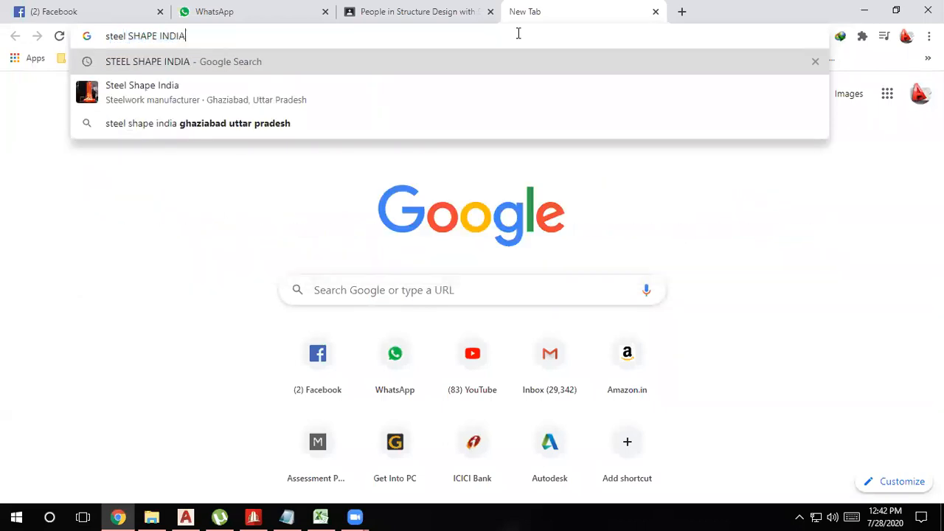
{"action": "key", "text": "Return"}
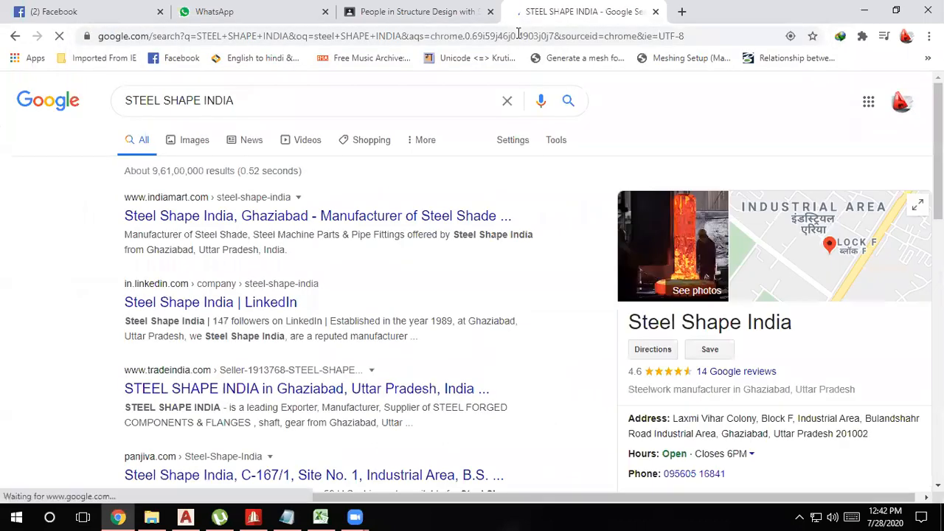
{"action": "left_click", "coordinate": [185, 142]}
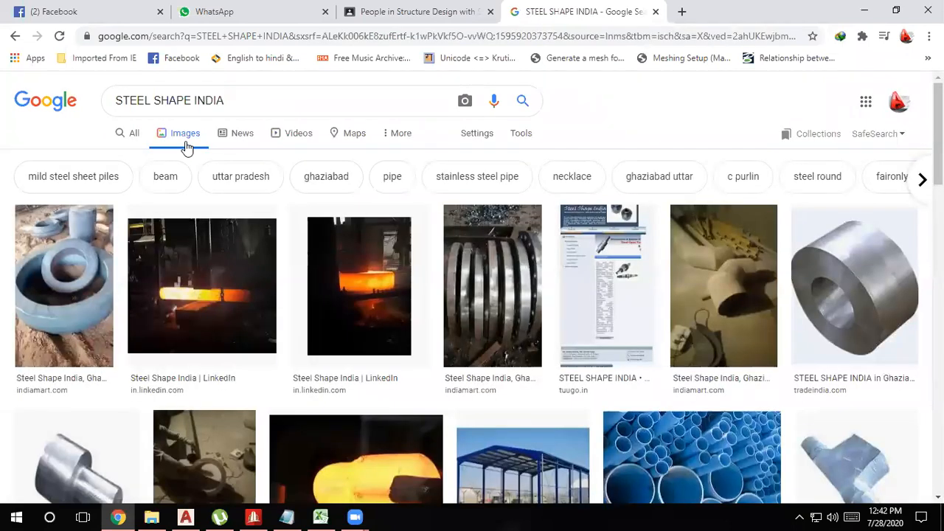
- Search images for "s shape STEEL SHAPE INDIA" and look through the results for structural sections
{"action": "left_click", "coordinate": [116, 99]}
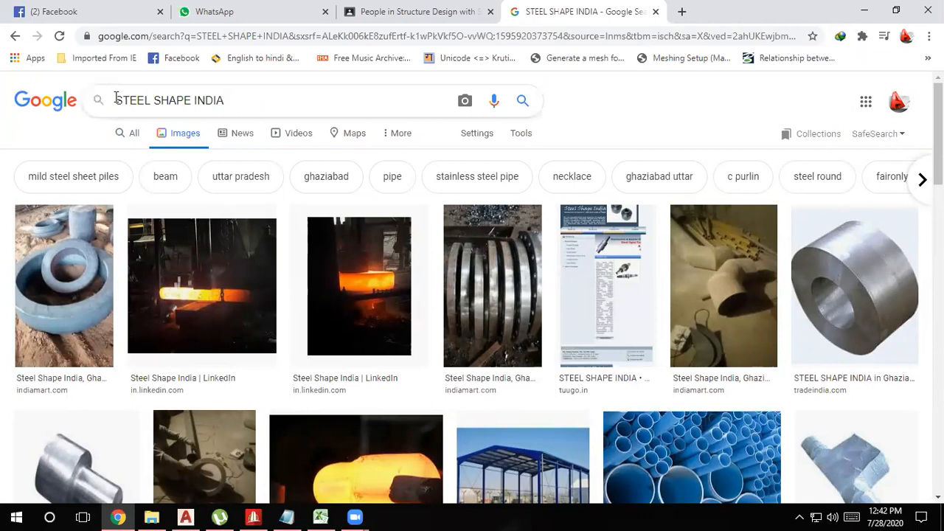
{"action": "type", "text": "sh"}
{"action": "key", "text": "BackSpace"}
{"action": "type", "text": "shape"}
{"action": "key", "text": "Return"}
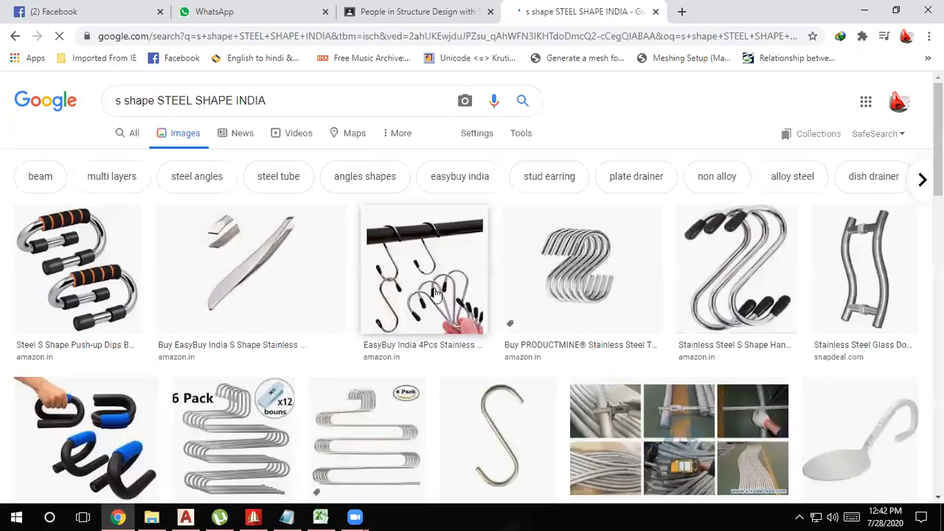
{"action": "scroll", "coordinate": [450, 254], "scroll_direction": "down", "scroll_amount": 5}
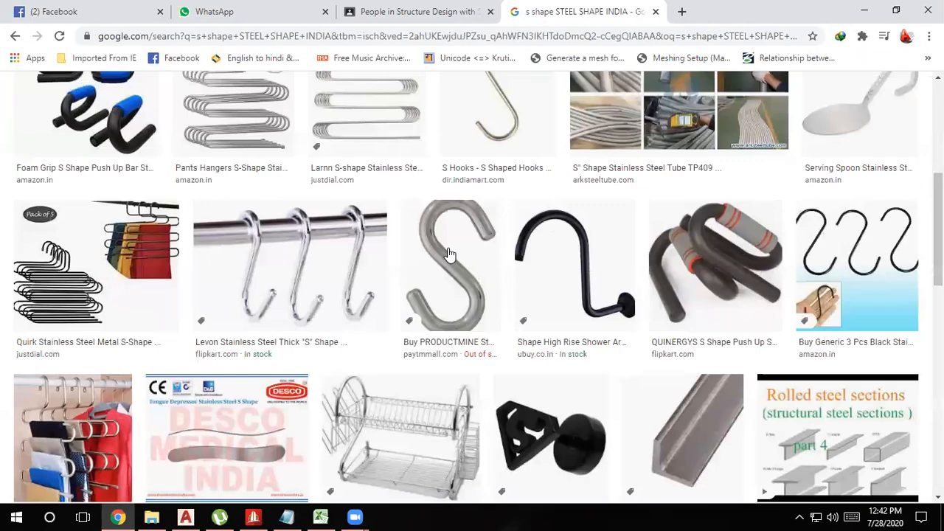
{"action": "scroll", "coordinate": [319, 148], "scroll_direction": "down", "scroll_amount": 6}
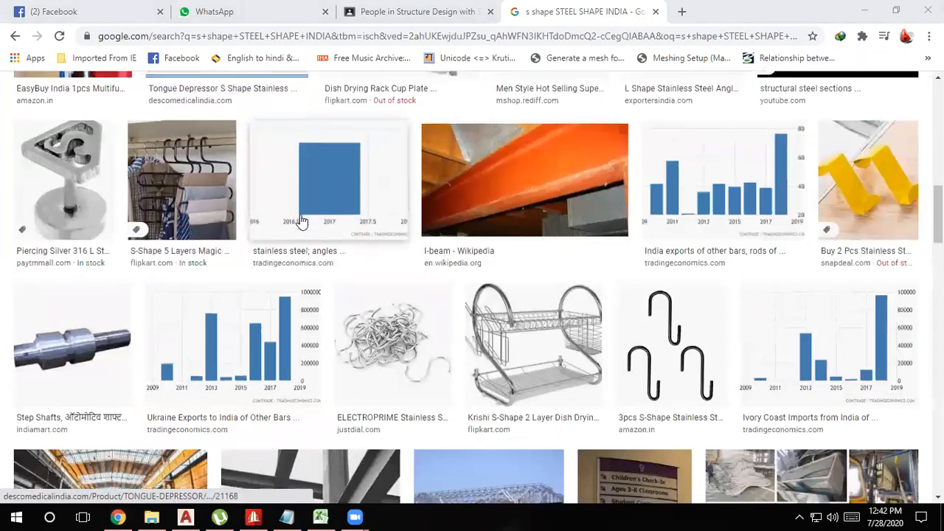
{"action": "scroll", "coordinate": [301, 221], "scroll_direction": "down", "scroll_amount": 8}
{"action": "scroll", "coordinate": [145, 191], "scroll_direction": "up", "scroll_amount": 6}
{"action": "scroll", "coordinate": [145, 190], "scroll_direction": "up", "scroll_amount": 12}
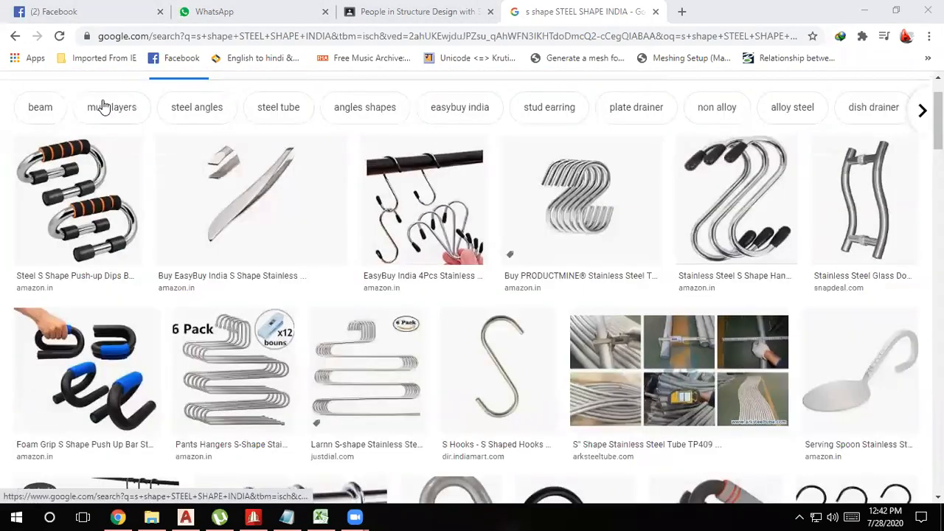
- Shorten the image search to "s shape STEEL" and run it again
{"action": "scroll", "coordinate": [103, 107], "scroll_direction": "up", "scroll_amount": 2}
{"action": "left_click_drag", "start_coordinate": [194, 101], "coordinate": [297, 96]}
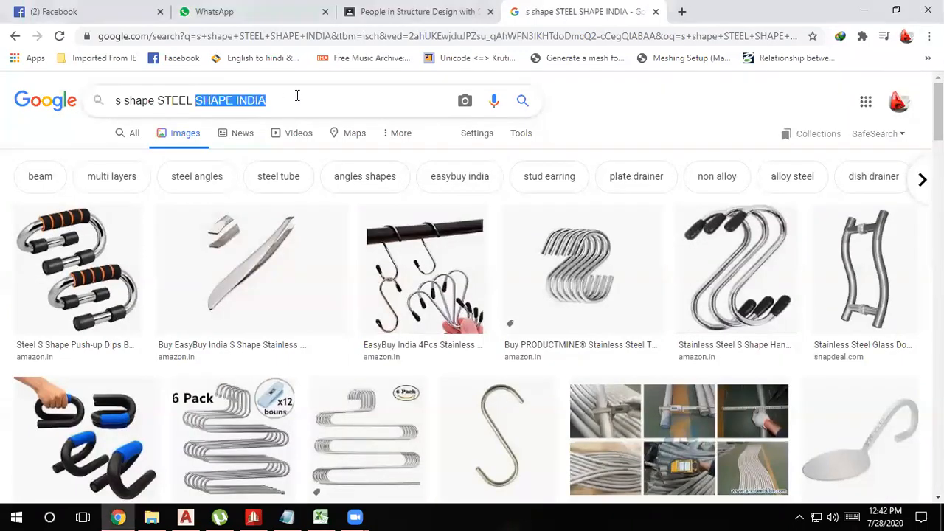
{"action": "key", "text": "BackSpace"}
{"action": "key", "text": "Return"}
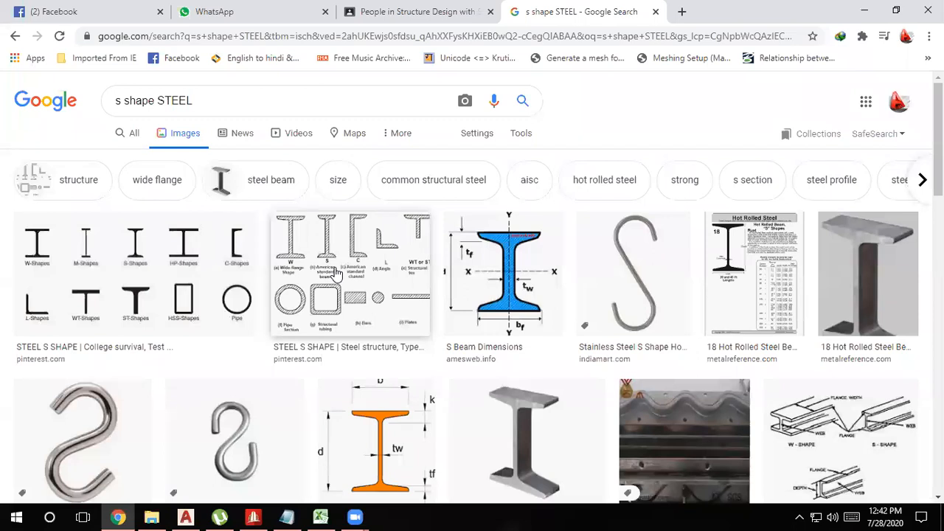
- Preview the steel shapes chart, the S Beam Dimensions drawing and the related W-Section and S-Section flange and web diagram
{"action": "left_click", "coordinate": [247, 276]}
{"action": "left_click", "coordinate": [353, 120]}
{"action": "left_click", "coordinate": [182, 142]}
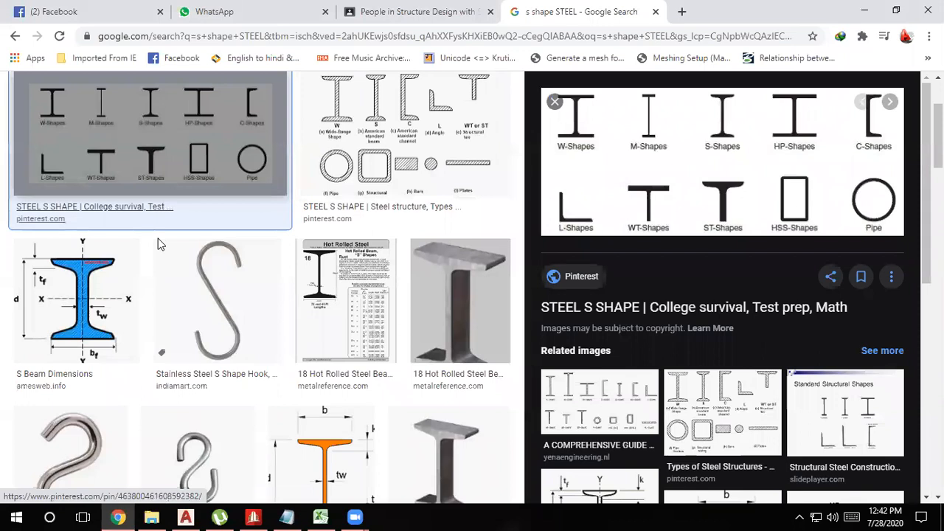
{"action": "left_click", "coordinate": [81, 314]}
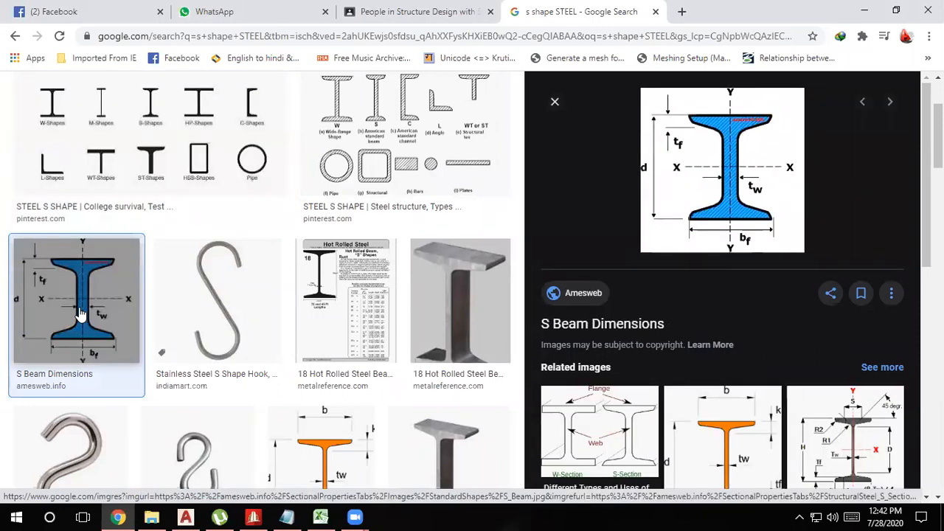
{"action": "scroll", "coordinate": [614, 317], "scroll_direction": "down", "scroll_amount": 1}
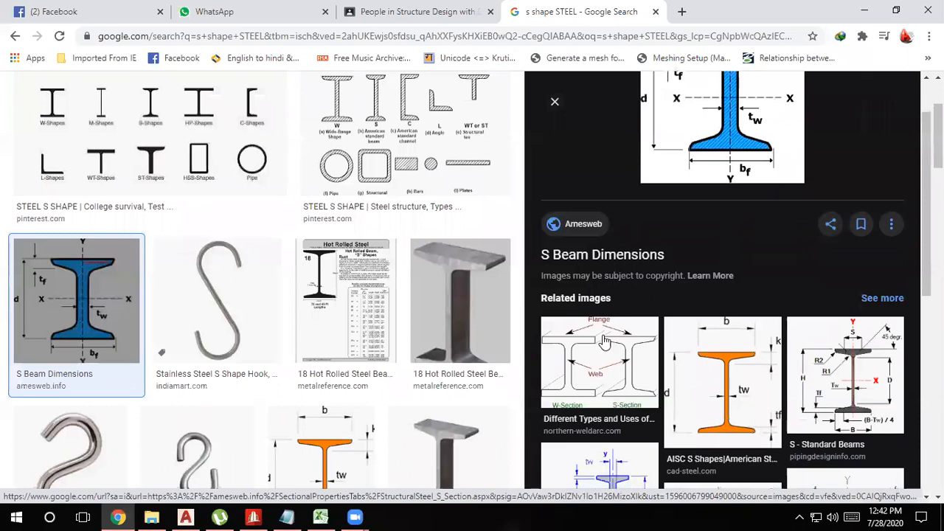
{"action": "left_click", "coordinate": [597, 359]}
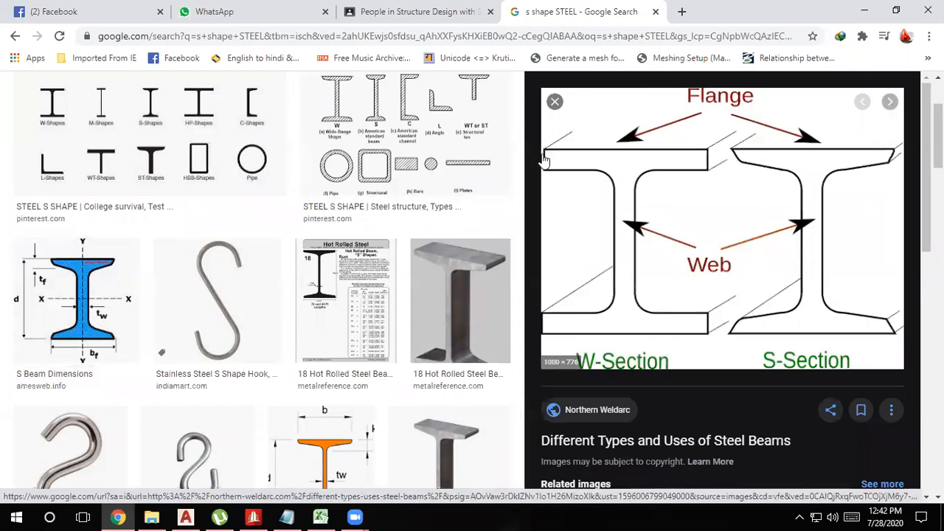
- Compare the S Beam Dimensions drawing with the steel shapes chart and return to the W-Section and S-Section diagram
{"action": "left_click", "coordinate": [133, 274]}
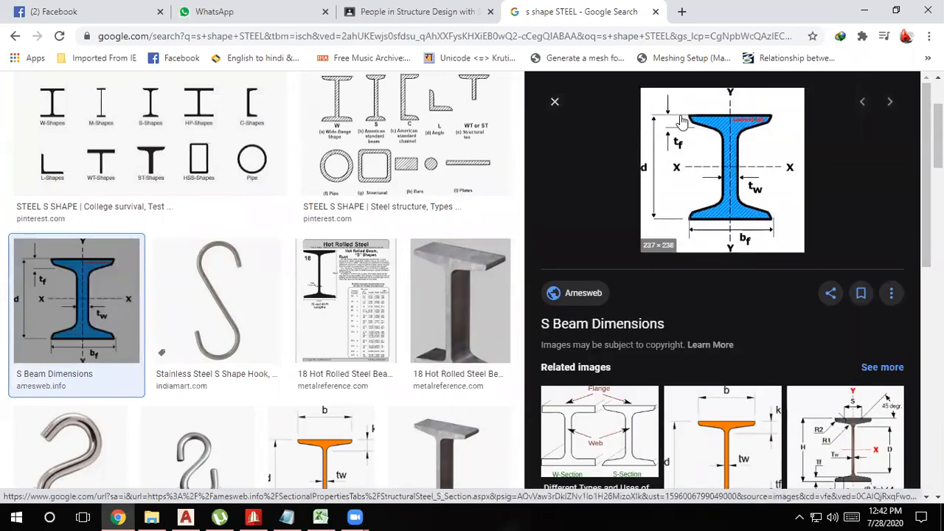
{"action": "left_click", "coordinate": [69, 121]}
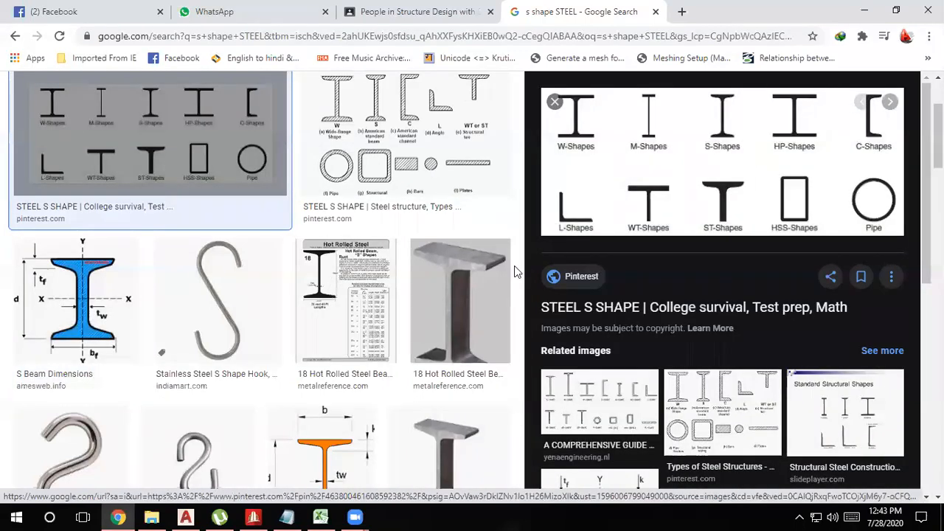
{"action": "scroll", "coordinate": [659, 207], "scroll_direction": "down", "scroll_amount": 1}
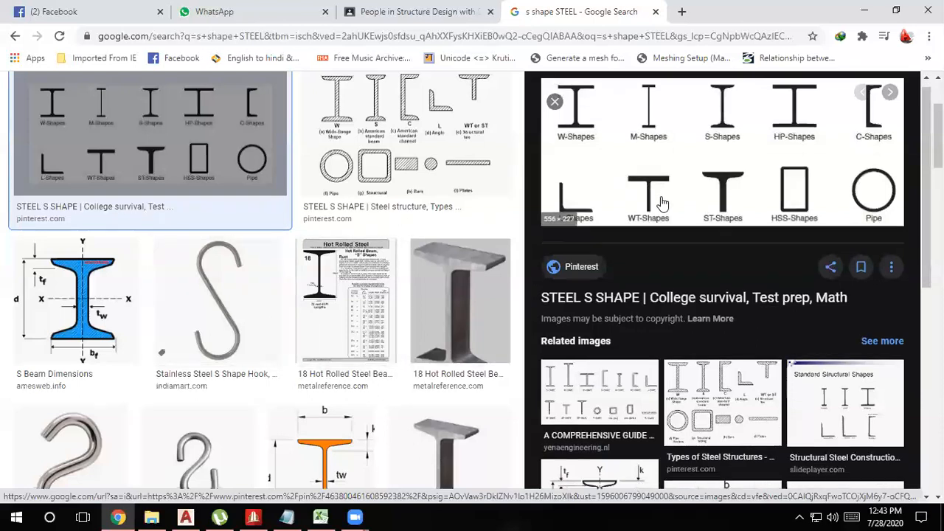
{"action": "left_click", "coordinate": [42, 295]}
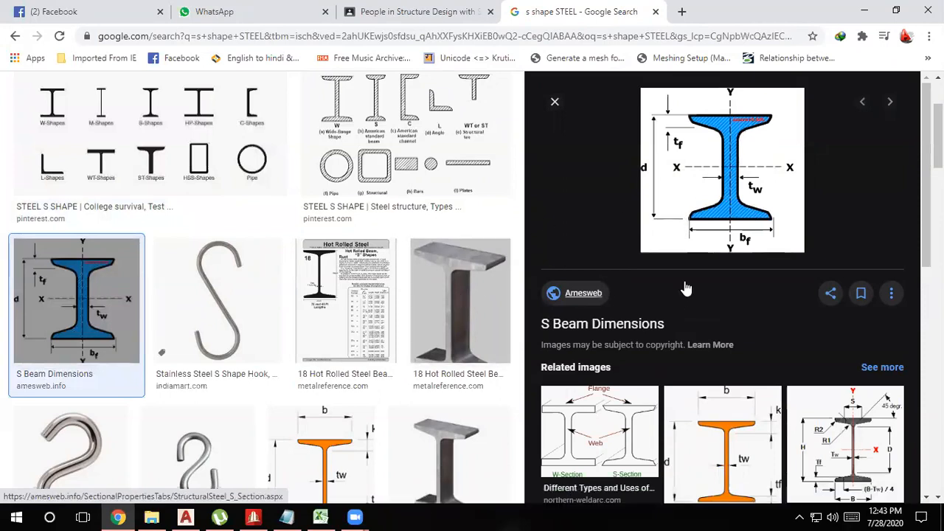
{"action": "scroll", "coordinate": [686, 287], "scroll_direction": "down", "scroll_amount": 1}
{"action": "left_click", "coordinate": [590, 361]}
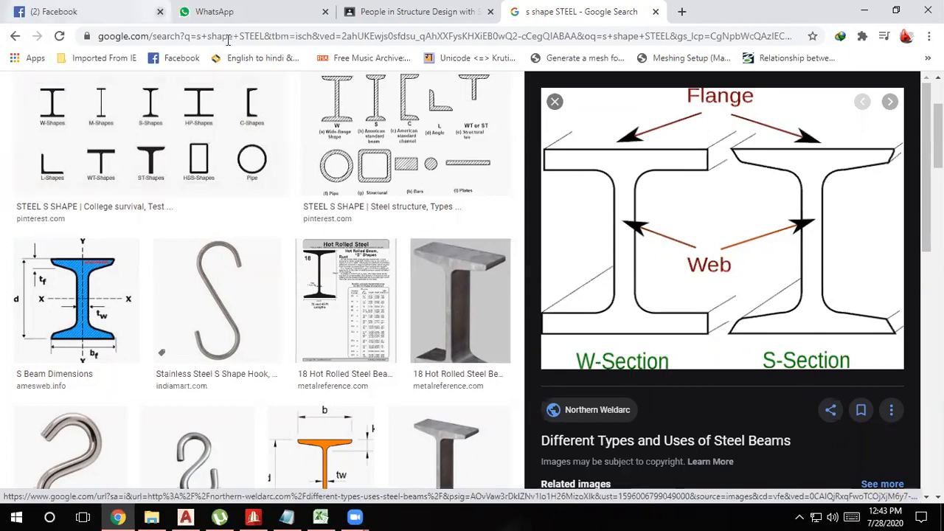
- Close the Facebook page and look through more of the S shape steel image results
{"action": "left_click", "coordinate": [160, 11]}
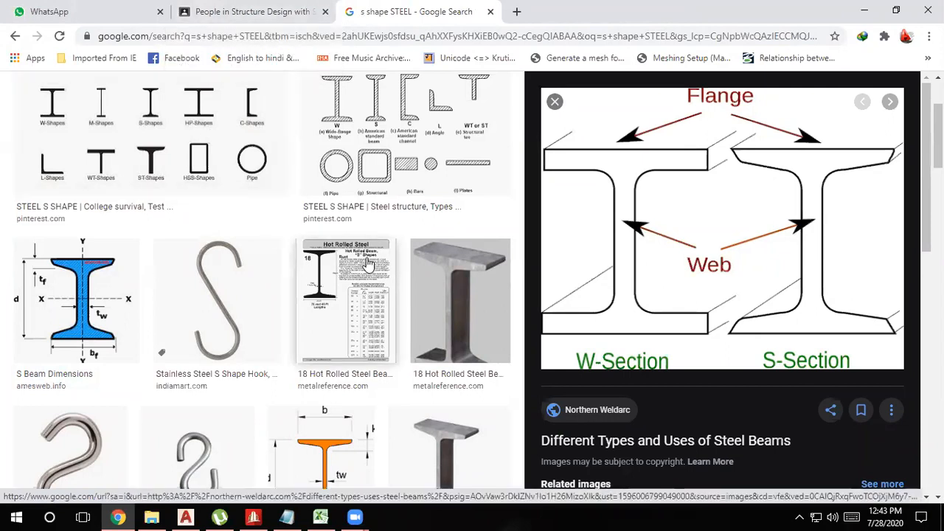
{"action": "scroll", "coordinate": [368, 264], "scroll_direction": "down", "scroll_amount": 5}
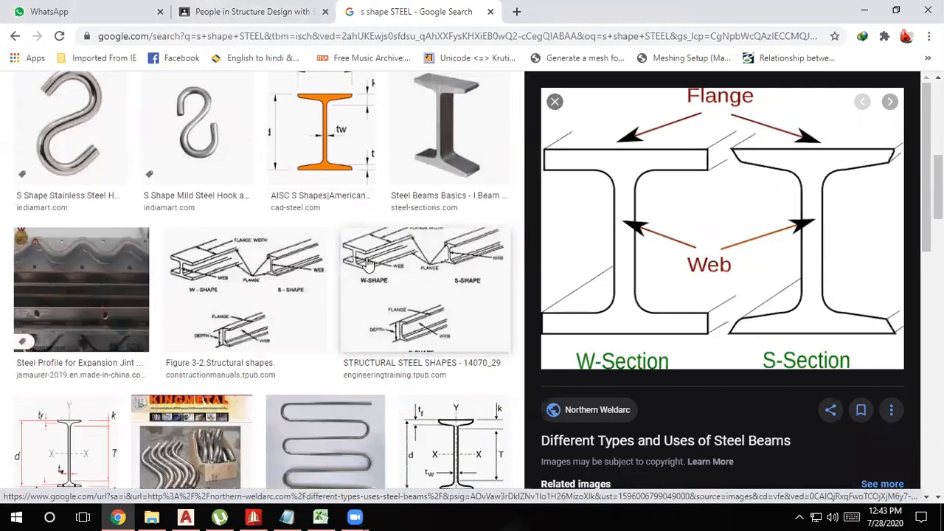
{"action": "scroll", "coordinate": [368, 264], "scroll_direction": "down", "scroll_amount": 5}
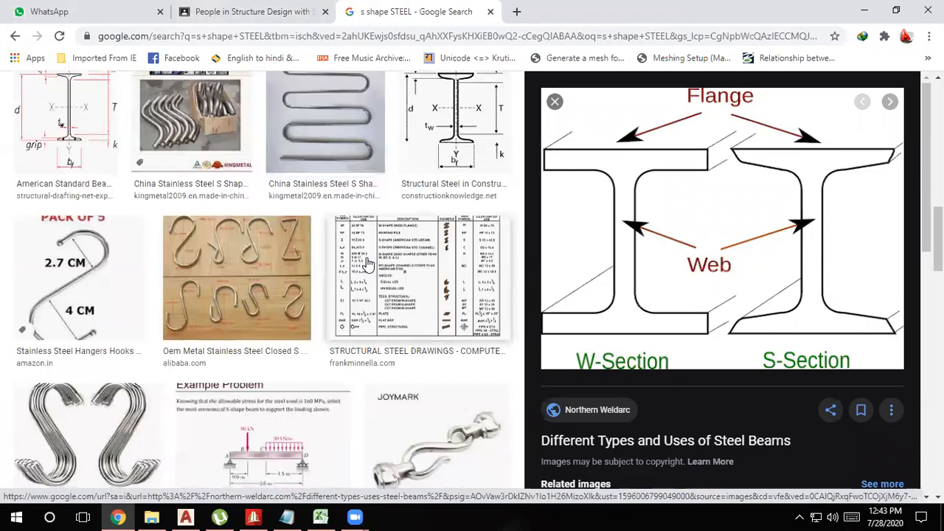
{"action": "scroll", "coordinate": [369, 264], "scroll_direction": "down", "scroll_amount": 10}
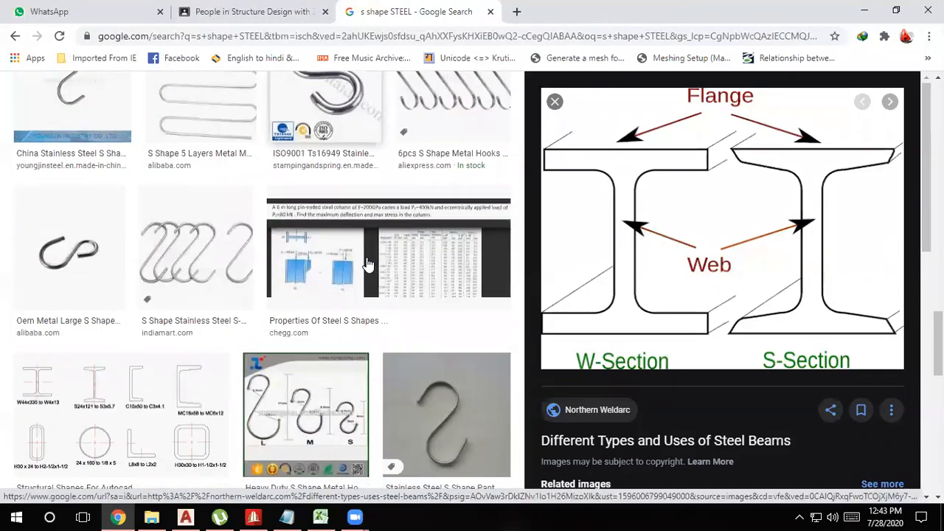
{"action": "scroll", "coordinate": [368, 264], "scroll_direction": "down", "scroll_amount": 10}
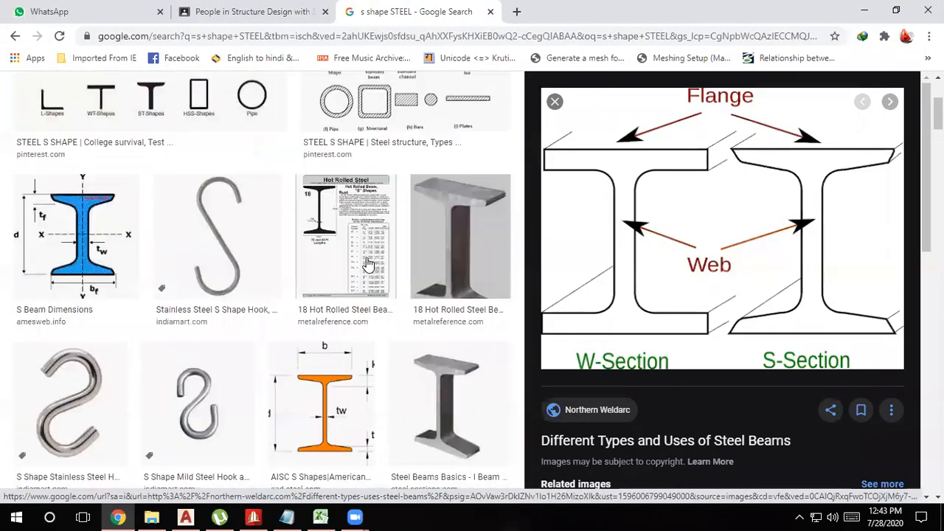
{"action": "scroll", "coordinate": [368, 264], "scroll_direction": "up", "scroll_amount": 3}
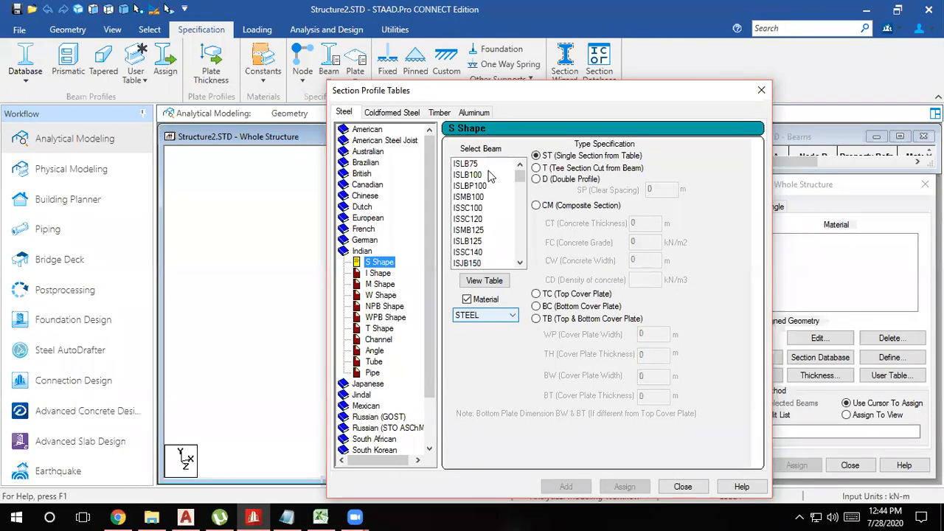
- Look through the Indian I Shape, M Shape, W Shape, WPB Shape, Channel and Angle section lists
{"action": "left_click", "coordinate": [378, 273]}
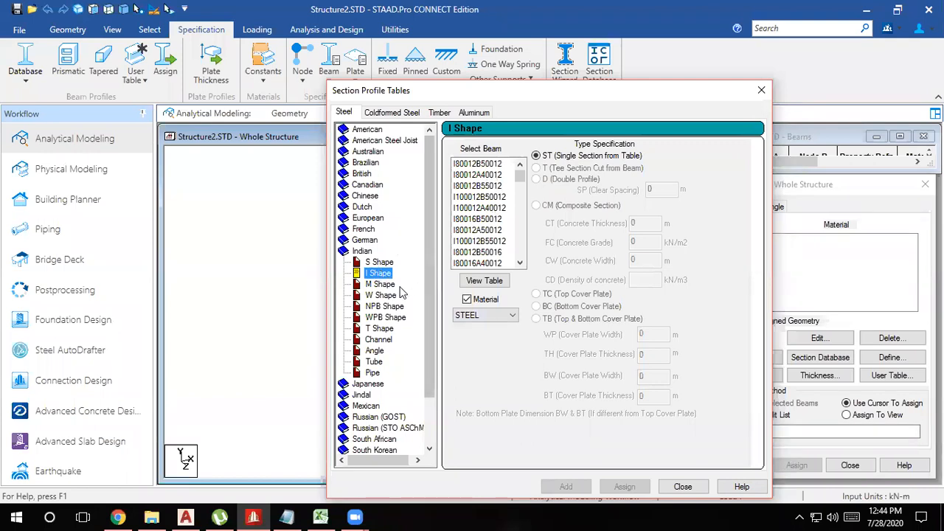
{"action": "left_click", "coordinate": [380, 284]}
{"action": "left_click", "coordinate": [381, 295]}
{"action": "left_click", "coordinate": [384, 318]}
{"action": "left_click", "coordinate": [378, 339]}
{"action": "left_click", "coordinate": [376, 351]}
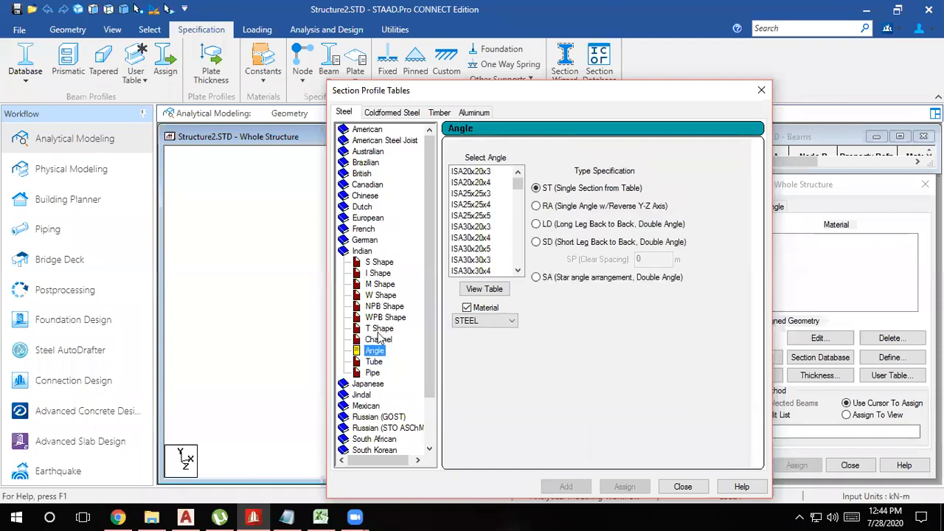
{"action": "left_click", "coordinate": [381, 286]}
{"action": "left_click", "coordinate": [379, 295]}
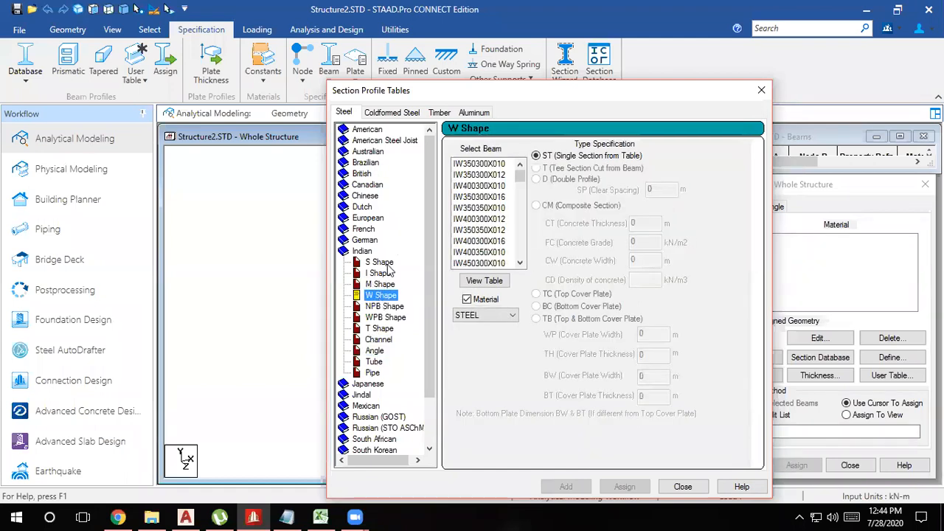
- Browse the Indian S Shape beams, picking out ISMB125 and ISHB150A, and close the section tables without adding a section
{"action": "left_click", "coordinate": [374, 263]}
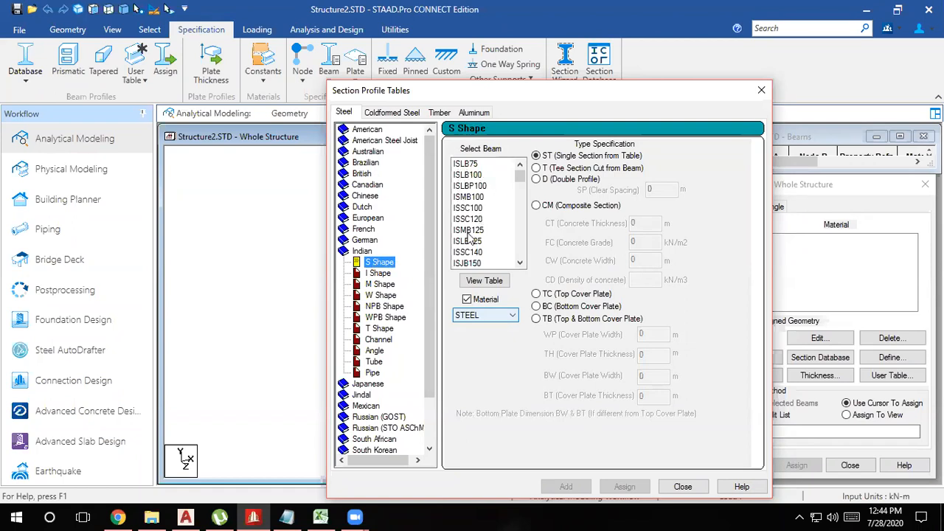
{"action": "left_click", "coordinate": [470, 230]}
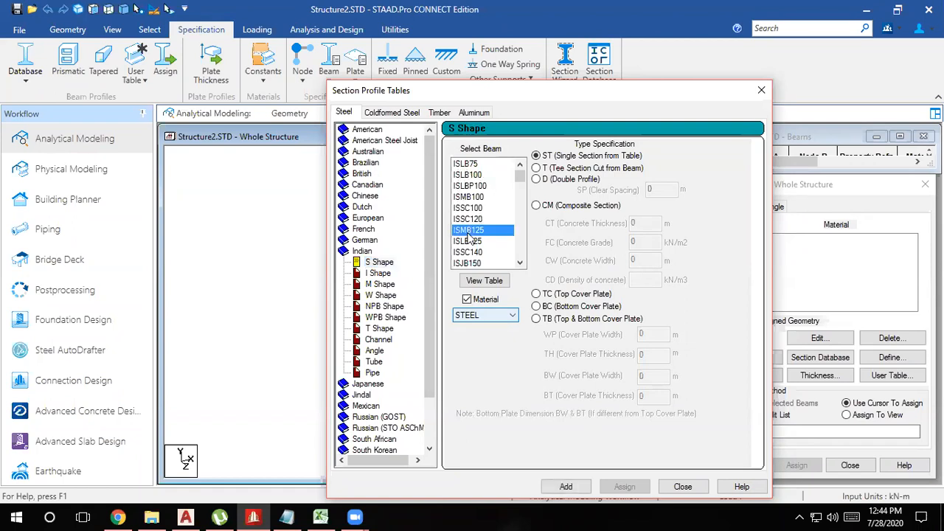
{"action": "scroll", "coordinate": [469, 236], "scroll_direction": "down", "scroll_amount": 3}
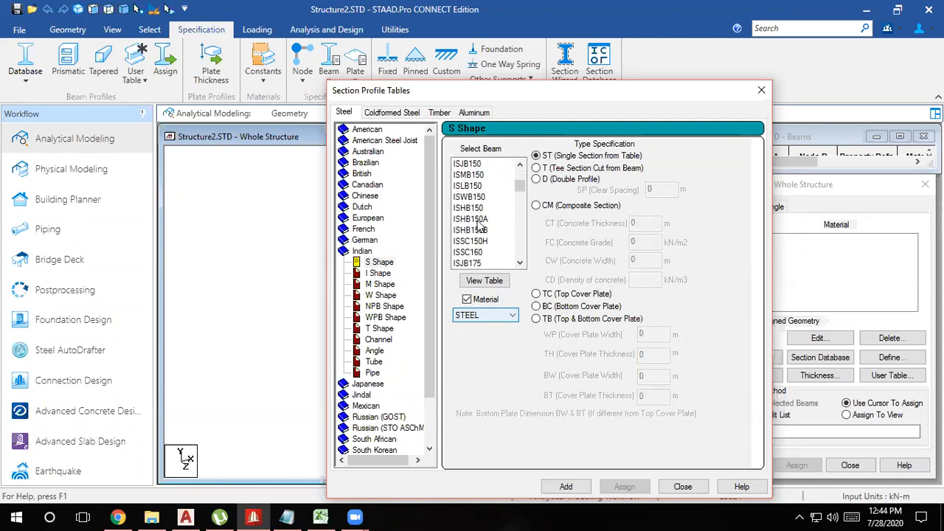
{"action": "left_click", "coordinate": [470, 220]}
{"action": "scroll", "coordinate": [469, 232], "scroll_direction": "down", "scroll_amount": 1}
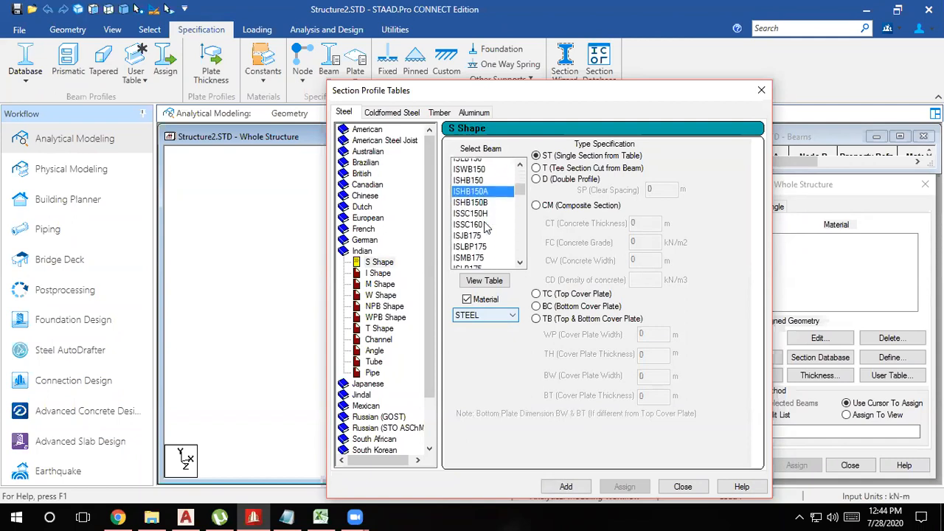
{"action": "left_click", "coordinate": [470, 230]}
{"action": "scroll", "coordinate": [478, 236], "scroll_direction": "down", "scroll_amount": 1}
{"action": "scroll", "coordinate": [476, 234], "scroll_direction": "down", "scroll_amount": 3}
{"action": "scroll", "coordinate": [476, 234], "scroll_direction": "down", "scroll_amount": 1}
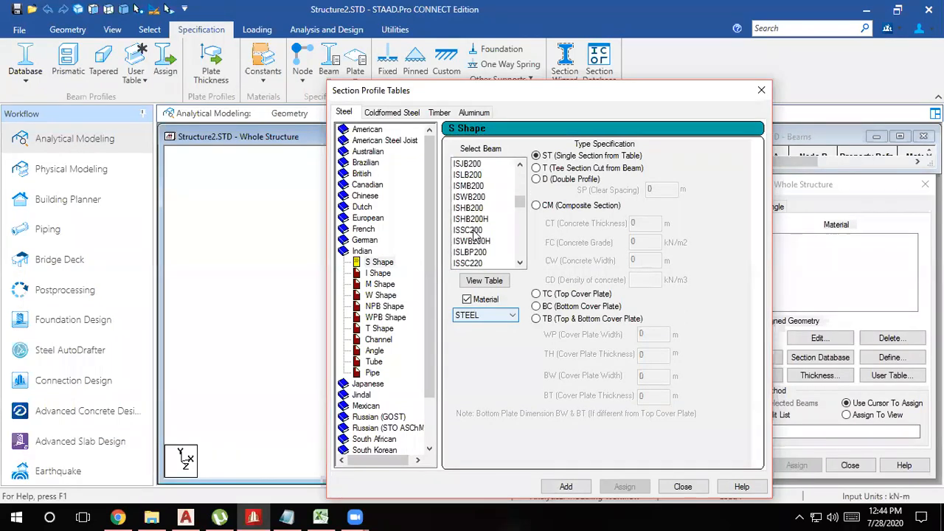
{"action": "scroll", "coordinate": [476, 243], "scroll_direction": "up", "scroll_amount": 6}
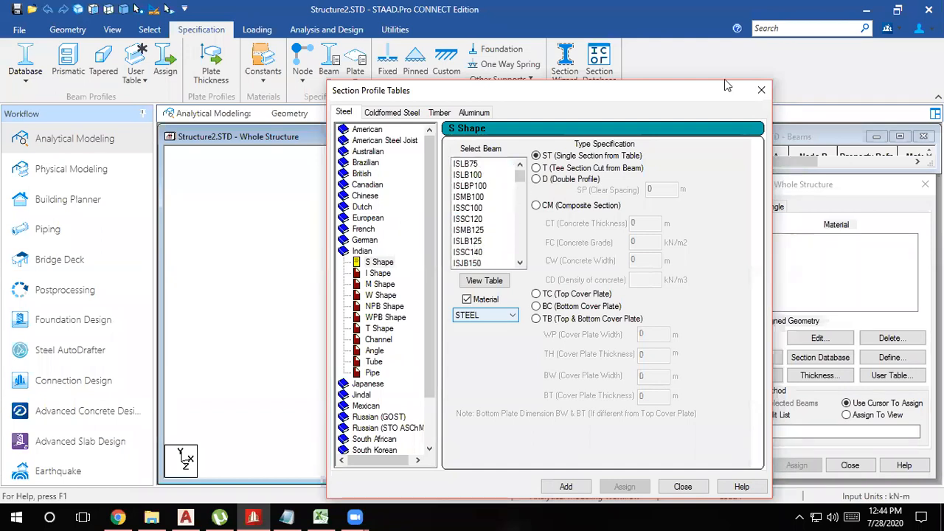
{"action": "left_click", "coordinate": [761, 90]}
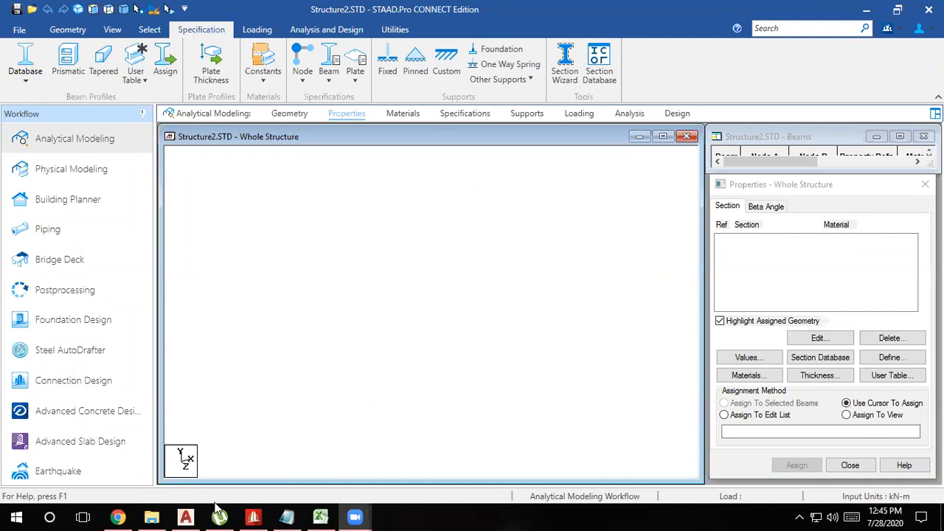
- Switch to Chrome and examine the flanges and webs in the W-Section and S-Section diagram
{"action": "left_click", "coordinate": [116, 517]}
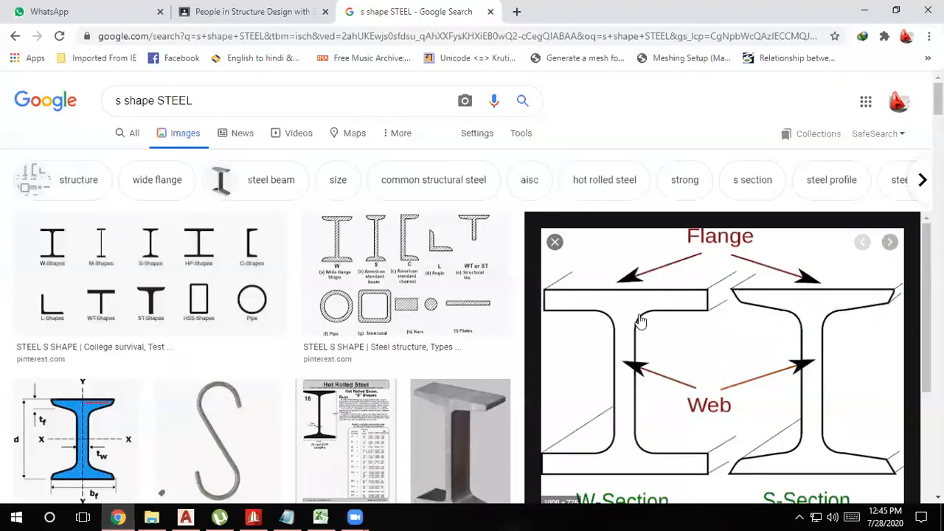
{"action": "scroll", "coordinate": [630, 326], "scroll_direction": "down", "scroll_amount": 1}
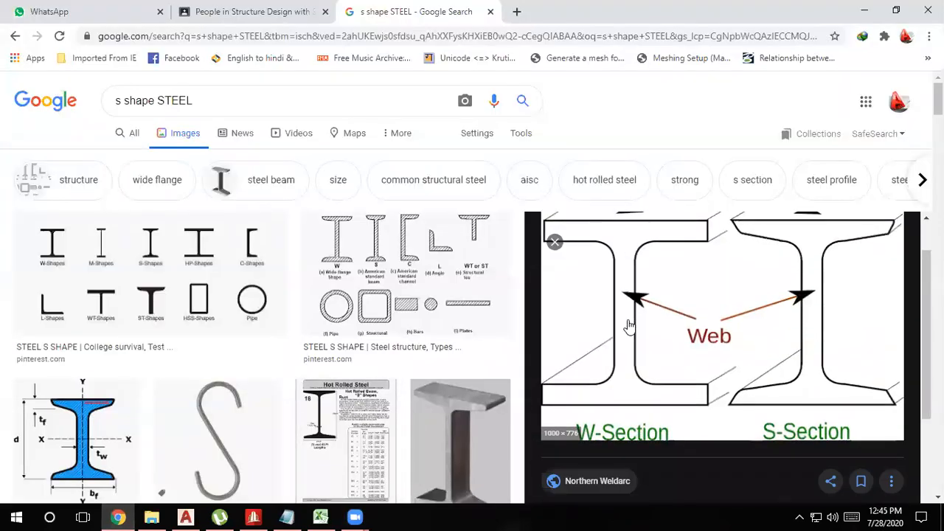
{"action": "scroll", "coordinate": [629, 326], "scroll_direction": "up", "scroll_amount": 1}
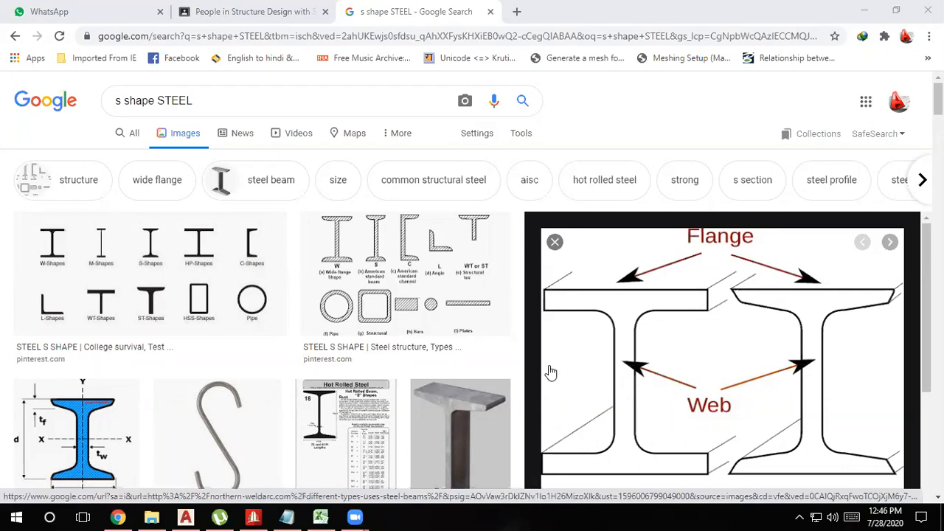
- Open the MetalReference hot rolled "S" shapes image, and from its related images the beam section diagram with width, depth, flange and web
{"action": "scroll", "coordinate": [548, 375], "scroll_direction": "down", "scroll_amount": 2}
{"action": "scroll", "coordinate": [341, 338], "scroll_direction": "down", "scroll_amount": 2}
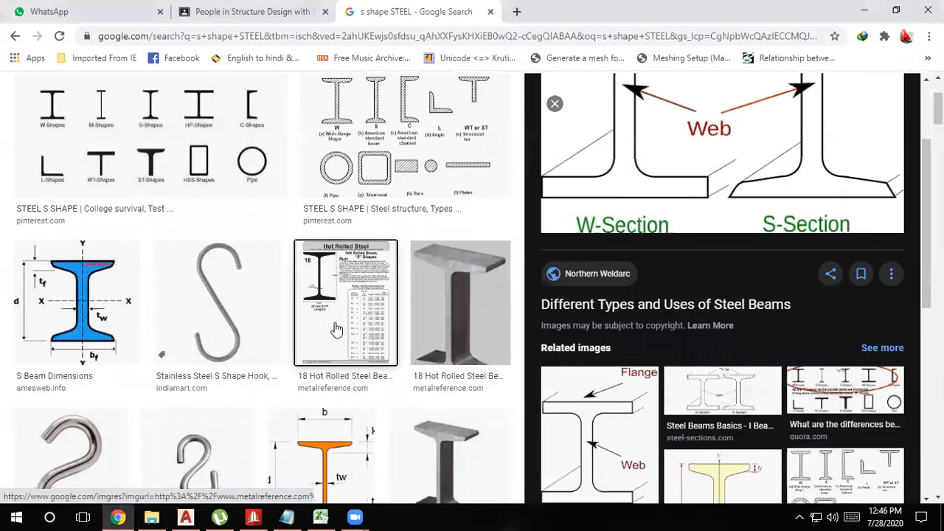
{"action": "left_click", "coordinate": [339, 337]}
{"action": "scroll", "coordinate": [640, 249], "scroll_direction": "down", "scroll_amount": 5}
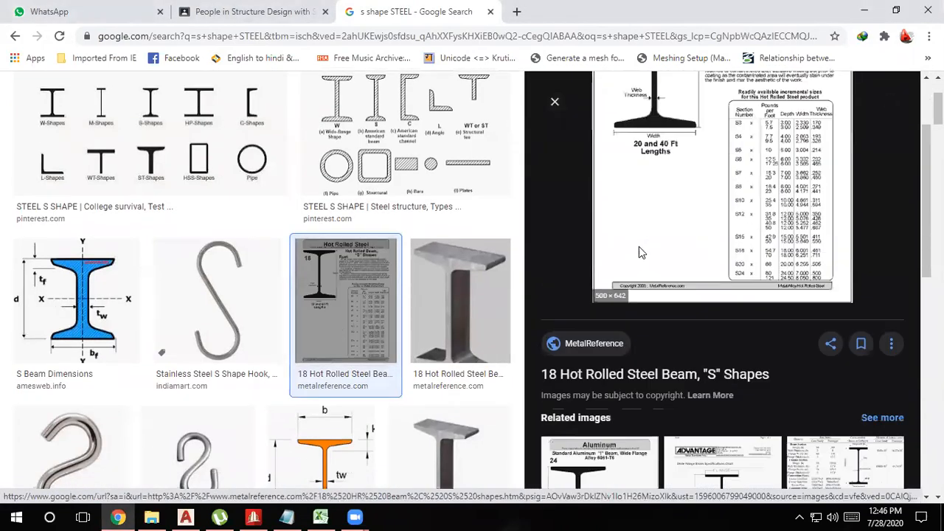
{"action": "scroll", "coordinate": [463, 452], "scroll_direction": "down", "scroll_amount": 1}
{"action": "scroll", "coordinate": [465, 457], "scroll_direction": "down", "scroll_amount": 1}
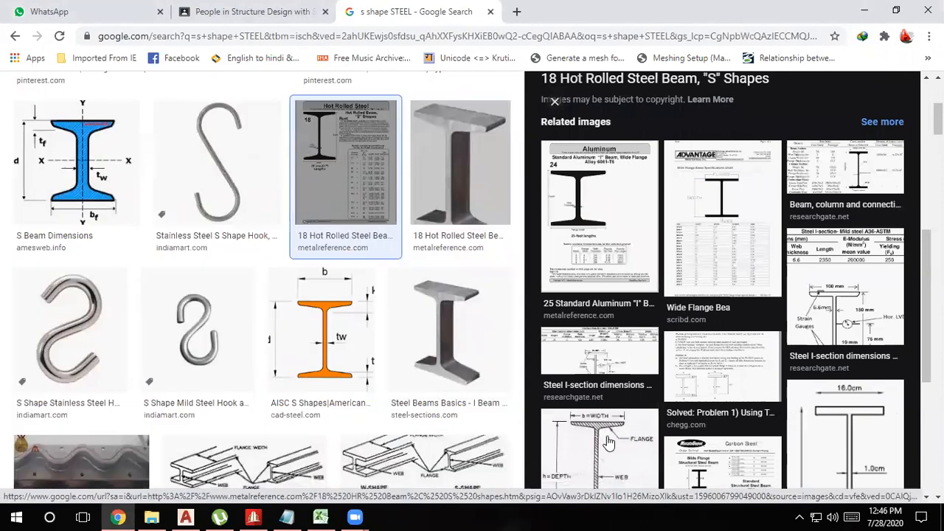
{"action": "left_click", "coordinate": [607, 439]}
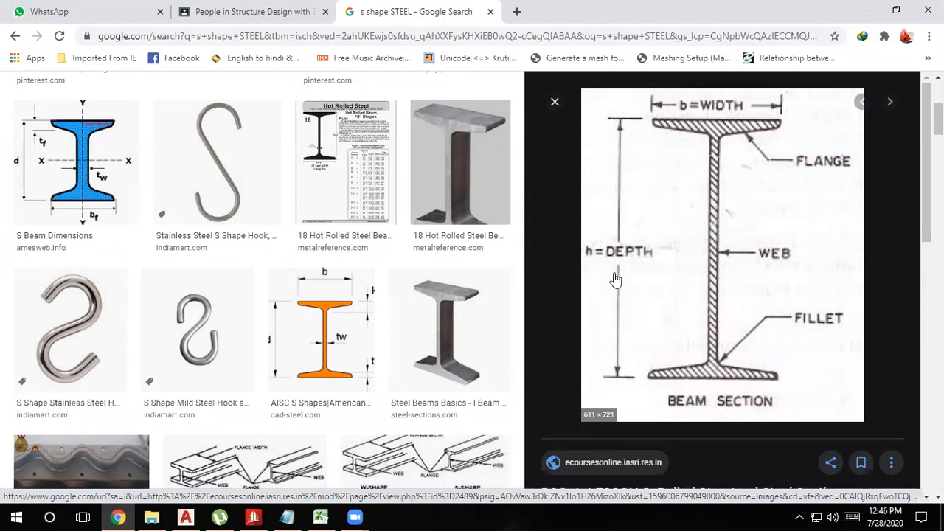
- Search Google for "islb 75 mean" and show all web results instead of images
{"action": "scroll", "coordinate": [401, 264], "scroll_direction": "up", "scroll_amount": 4}
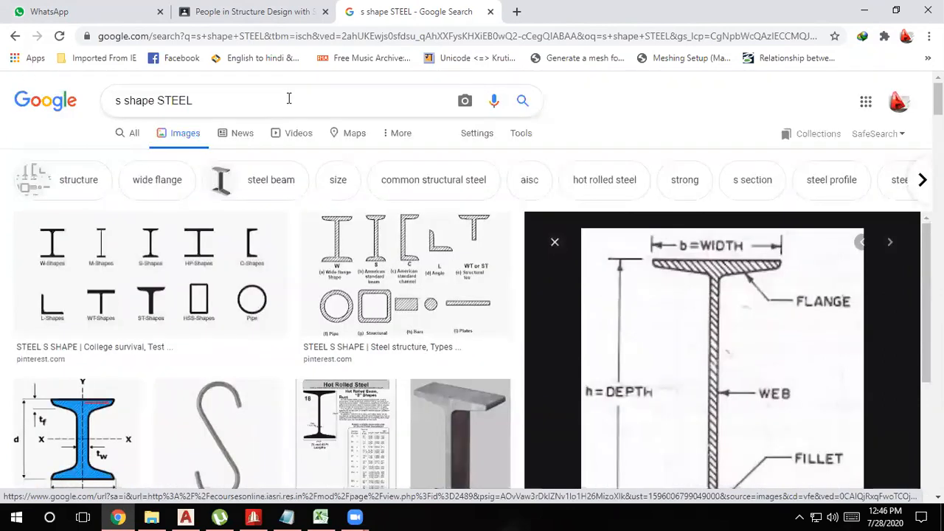
{"action": "left_click_drag", "start_coordinate": [290, 98], "coordinate": [6, 112]}
{"action": "type", "text": "is"}
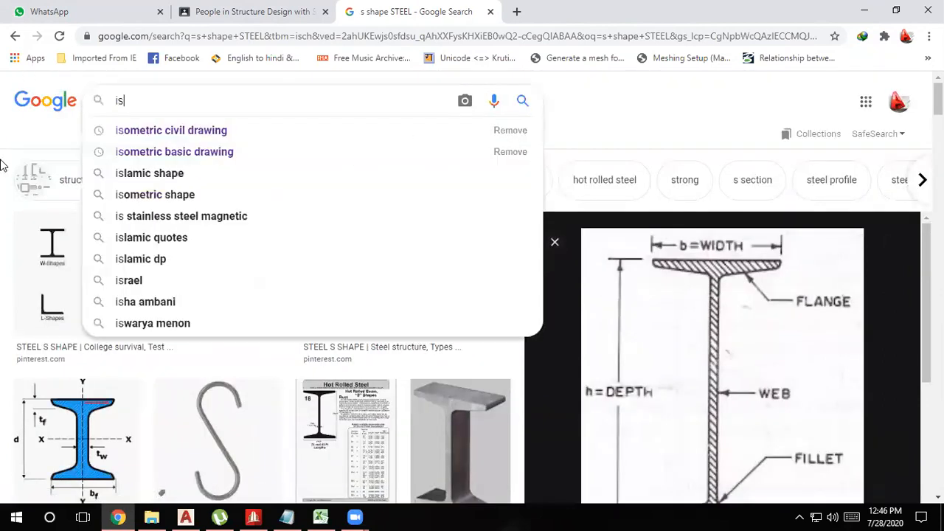
{"action": "type", "text": "lb 75 "}
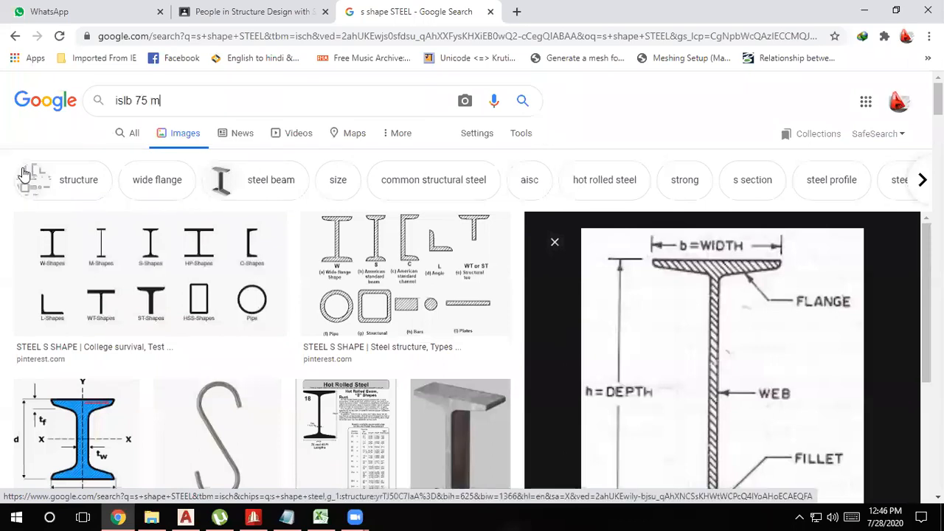
{"action": "type", "text": "mean"}
{"action": "key", "text": "Return"}
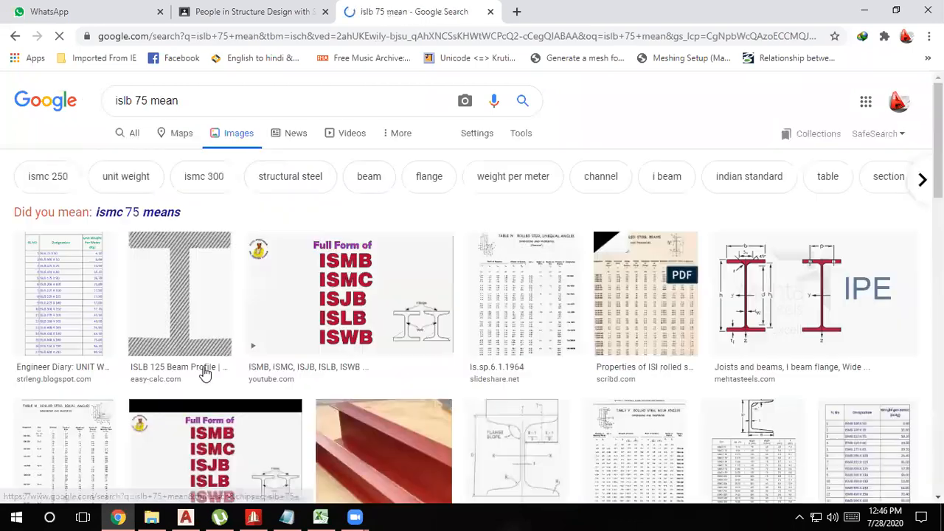
{"action": "left_click", "coordinate": [134, 133]}
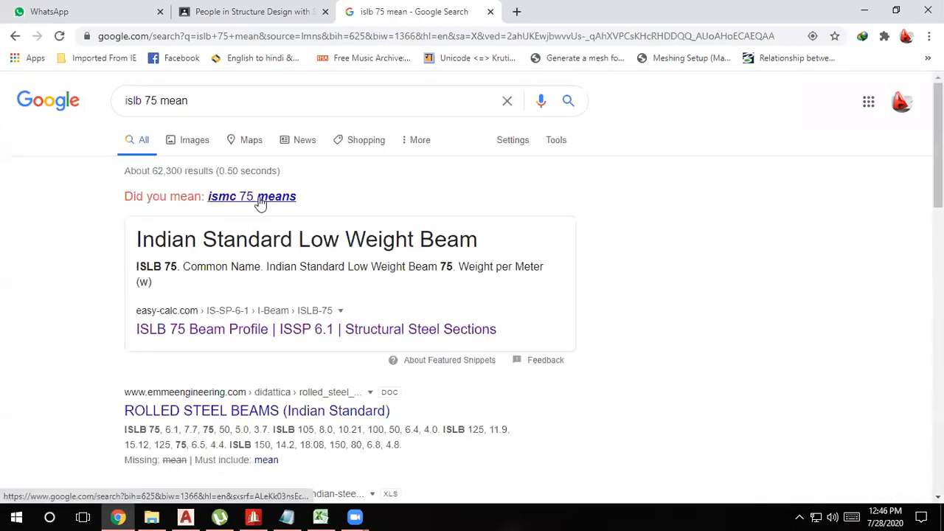
- Try the suggested "ismc 75 means" search, change the query to "islb75 means" and open the easy-calc ISLB 75 Beam Profile page
{"action": "left_click", "coordinate": [254, 198]}
{"action": "left_click", "coordinate": [138, 104]}
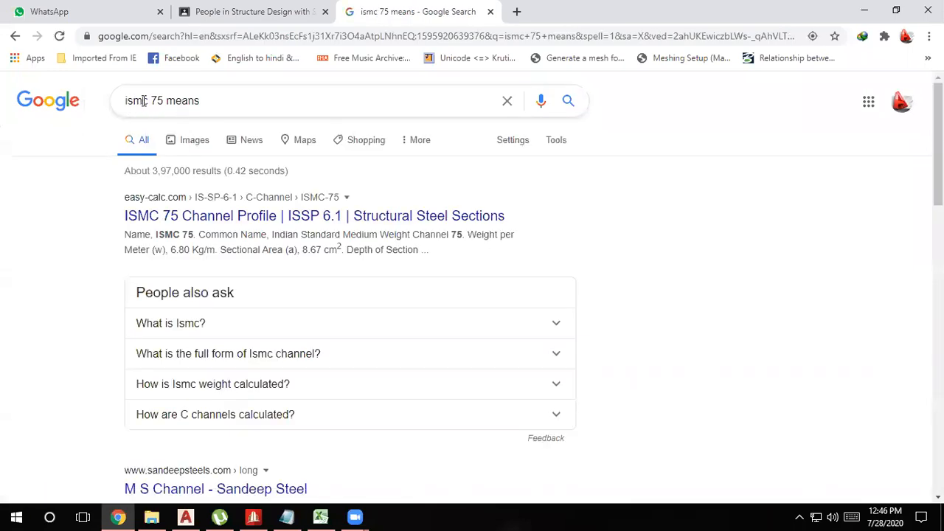
{"action": "key", "text": "BackSpace"}
{"action": "key", "text": "BackSpace"}
{"action": "key", "text": "BackSpace"}
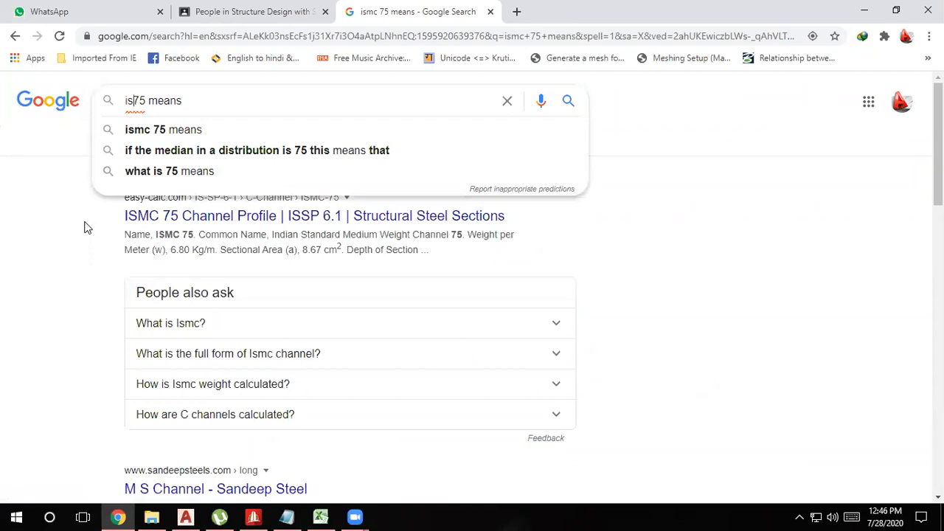
{"action": "type", "text": "lb"}
{"action": "key", "text": "Return"}
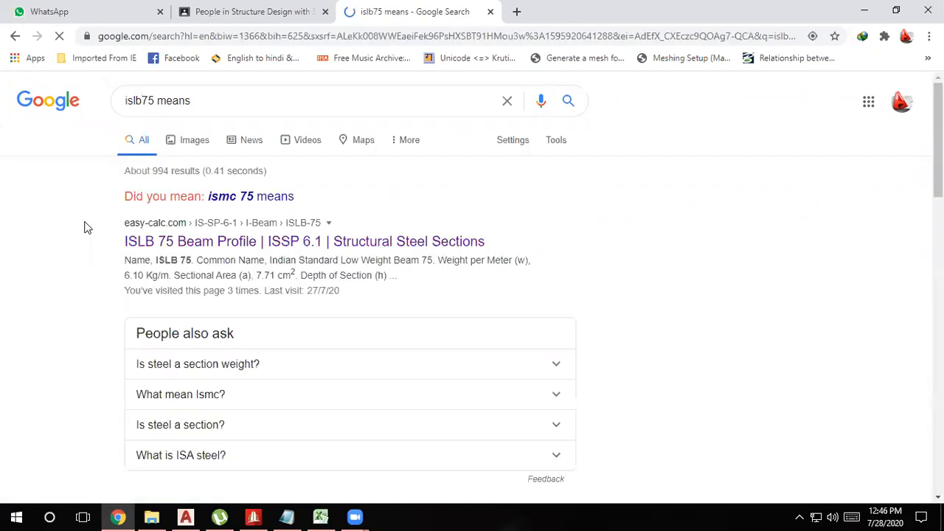
{"action": "left_click", "coordinate": [281, 237]}
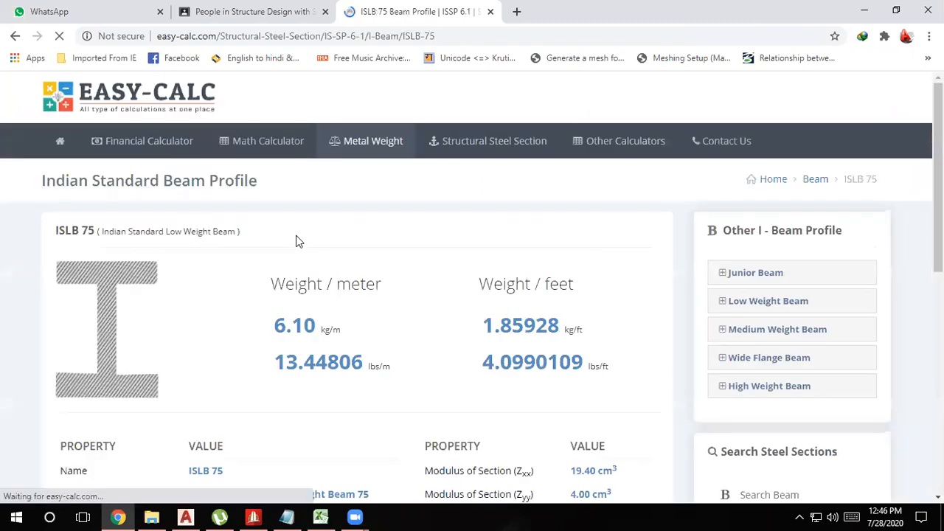
- Examine the ISLB 75 profile drawing, its weights and the property table on the page
{"action": "scroll", "coordinate": [317, 310], "scroll_direction": "down", "scroll_amount": 1}
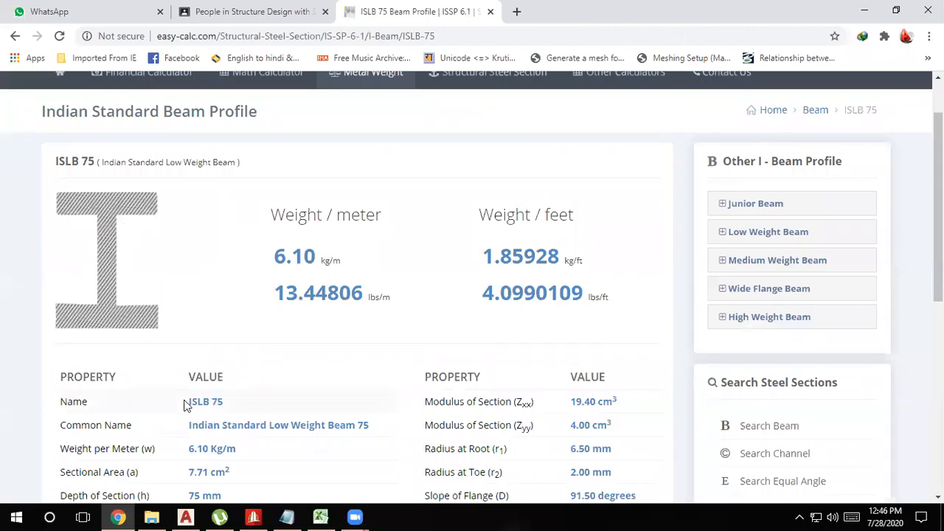
{"action": "scroll", "coordinate": [229, 405], "scroll_direction": "down", "scroll_amount": 1}
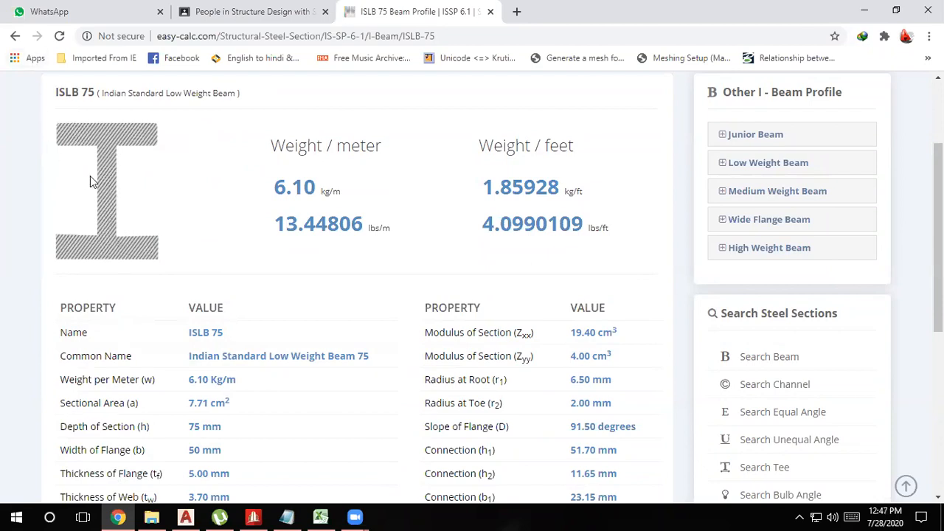
{"action": "scroll", "coordinate": [170, 259], "scroll_direction": "down", "scroll_amount": 1}
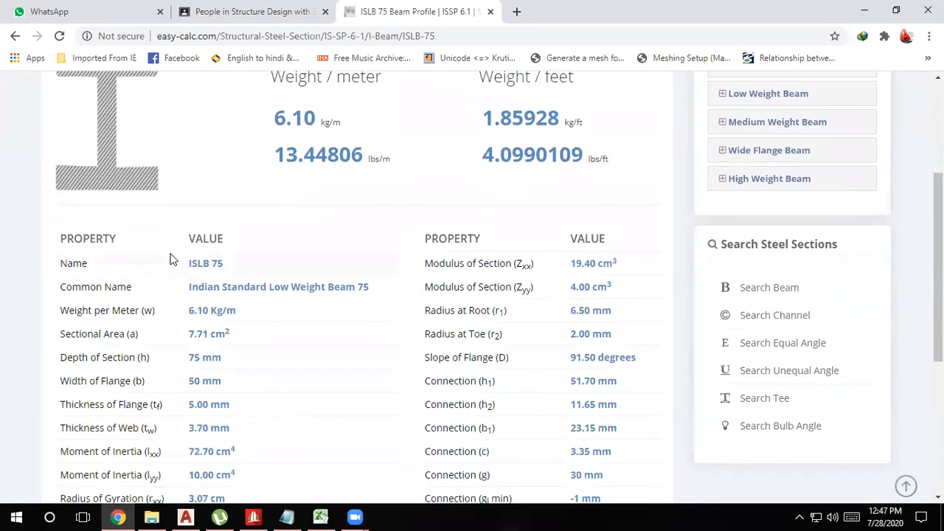
{"action": "scroll", "coordinate": [133, 246], "scroll_direction": "up", "scroll_amount": 1}
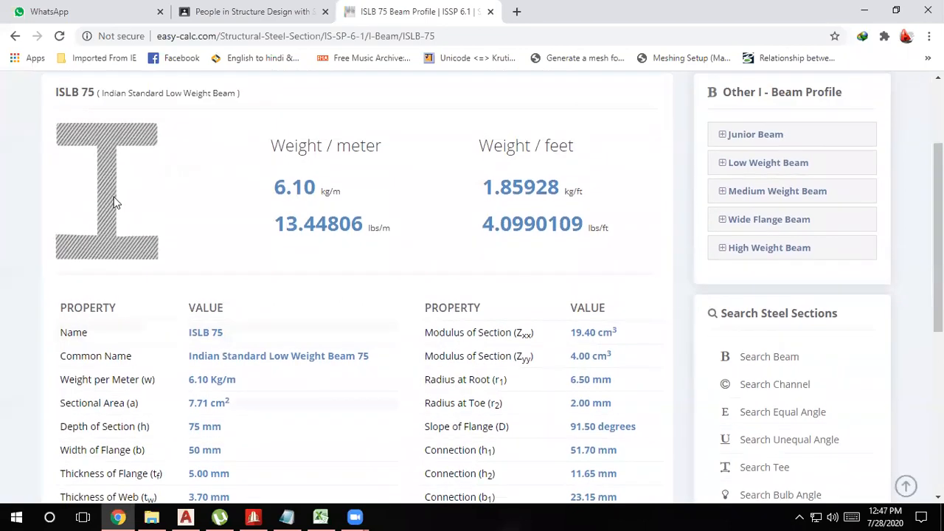
{"action": "scroll", "coordinate": [115, 203], "scroll_direction": "up", "scroll_amount": 2}
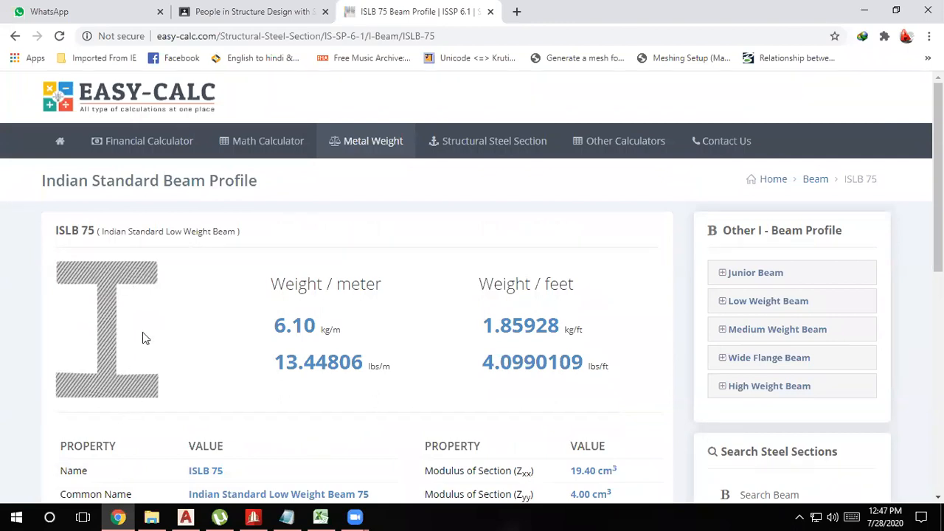
{"action": "scroll", "coordinate": [144, 337], "scroll_direction": "down", "scroll_amount": 2}
{"action": "scroll", "coordinate": [142, 332], "scroll_direction": "up", "scroll_amount": 2}
{"action": "scroll", "coordinate": [143, 332], "scroll_direction": "down", "scroll_amount": 2}
{"action": "scroll", "coordinate": [142, 338], "scroll_direction": "down", "scroll_amount": 1}
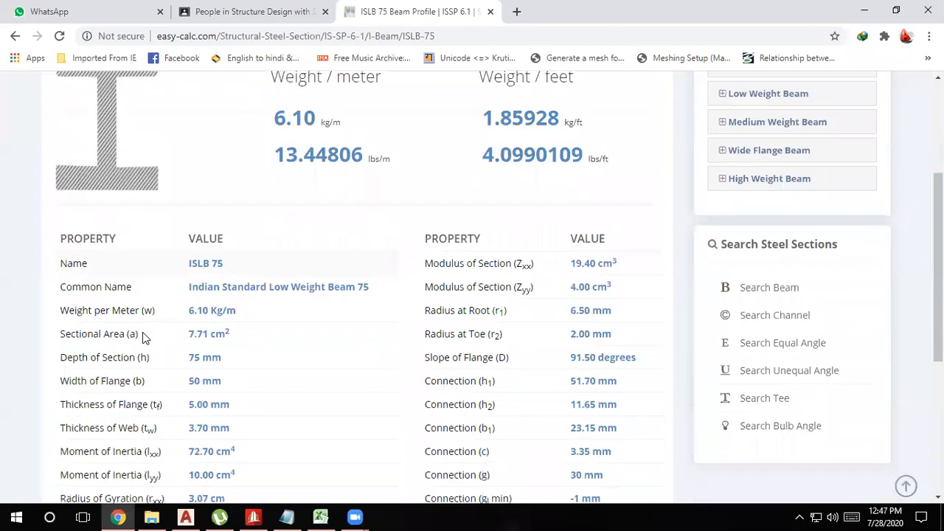
{"action": "scroll", "coordinate": [144, 338], "scroll_direction": "up", "scroll_amount": 1}
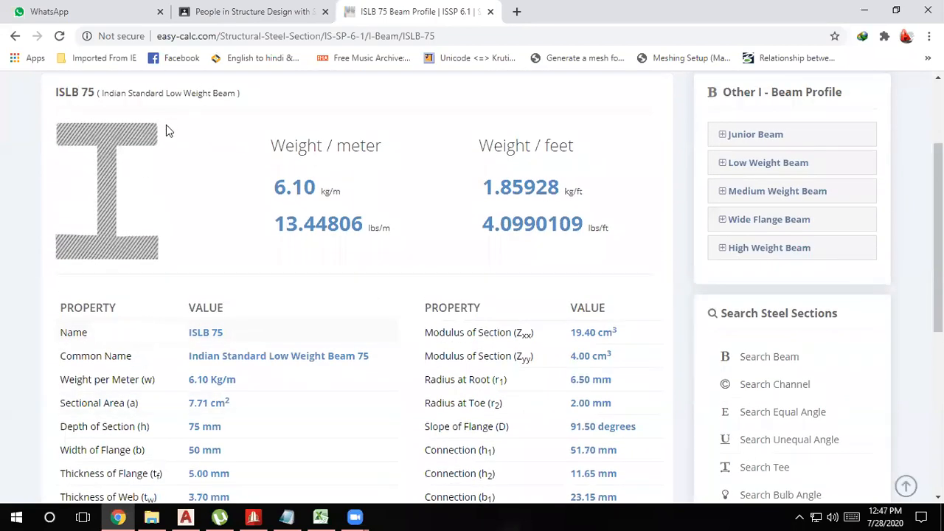
{"action": "scroll", "coordinate": [148, 140], "scroll_direction": "down", "scroll_amount": 1}
{"action": "scroll", "coordinate": [130, 155], "scroll_direction": "up", "scroll_amount": 3}
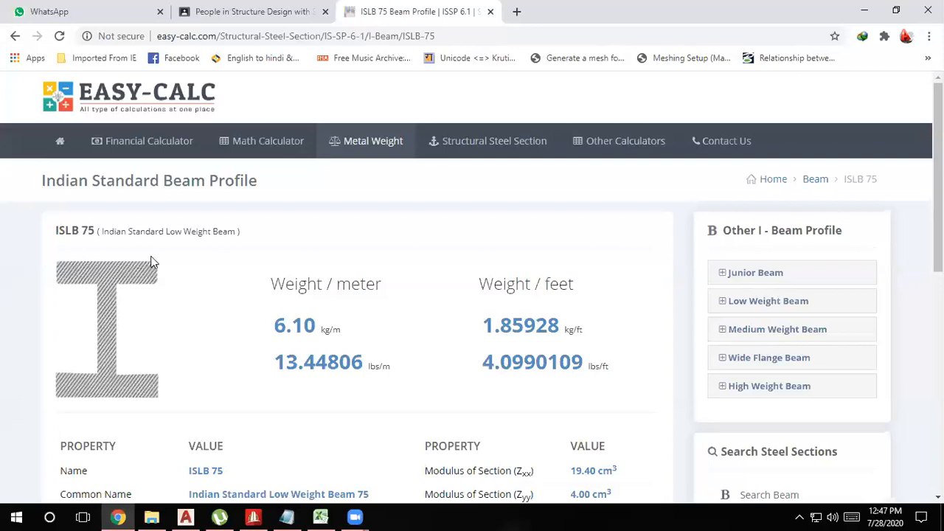
- Highlight the flange thickness, flange width and web thickness in the ISLB 75 property table and compare each with the profile drawing
{"action": "scroll", "coordinate": [151, 262], "scroll_direction": "down", "scroll_amount": 3}
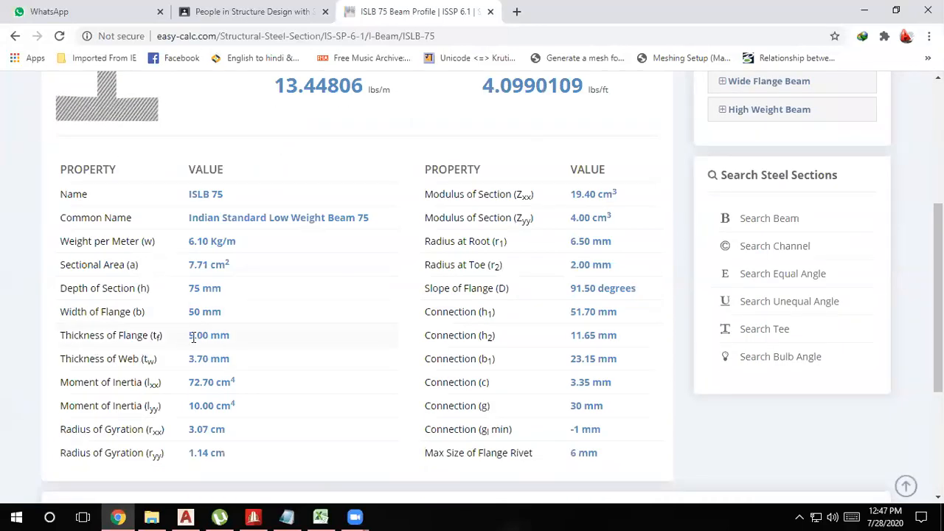
{"action": "left_click_drag", "start_coordinate": [187, 337], "coordinate": [250, 337]}
{"action": "scroll", "coordinate": [250, 337], "scroll_direction": "up", "scroll_amount": 3}
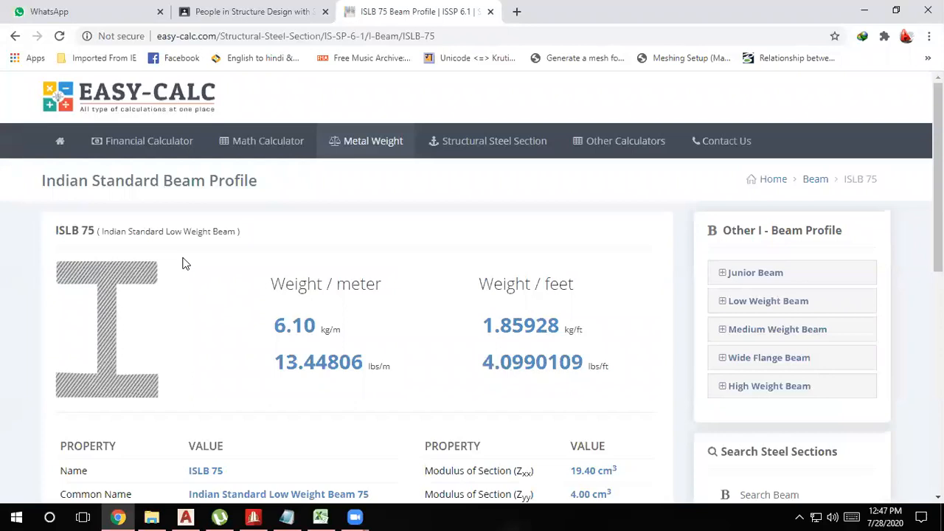
{"action": "scroll", "coordinate": [184, 264], "scroll_direction": "down", "scroll_amount": 3}
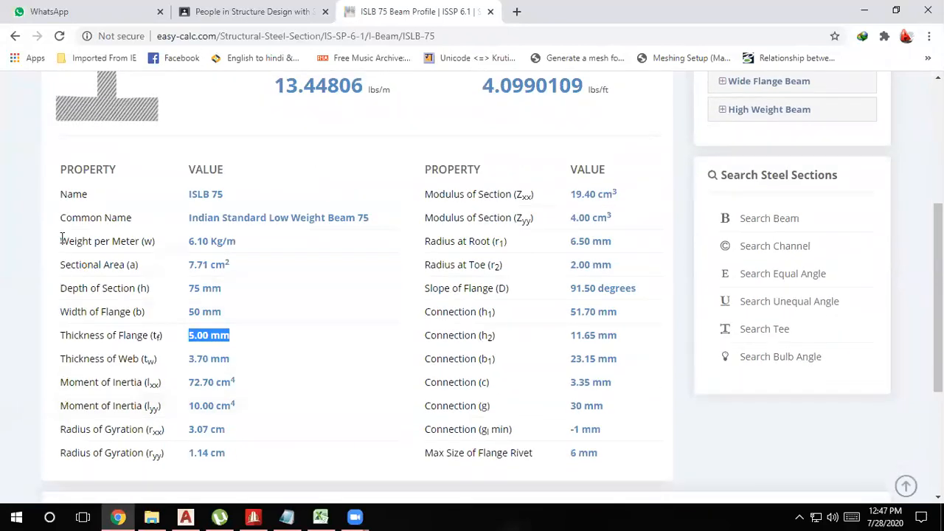
{"action": "left_click_drag", "start_coordinate": [59, 313], "coordinate": [228, 317]}
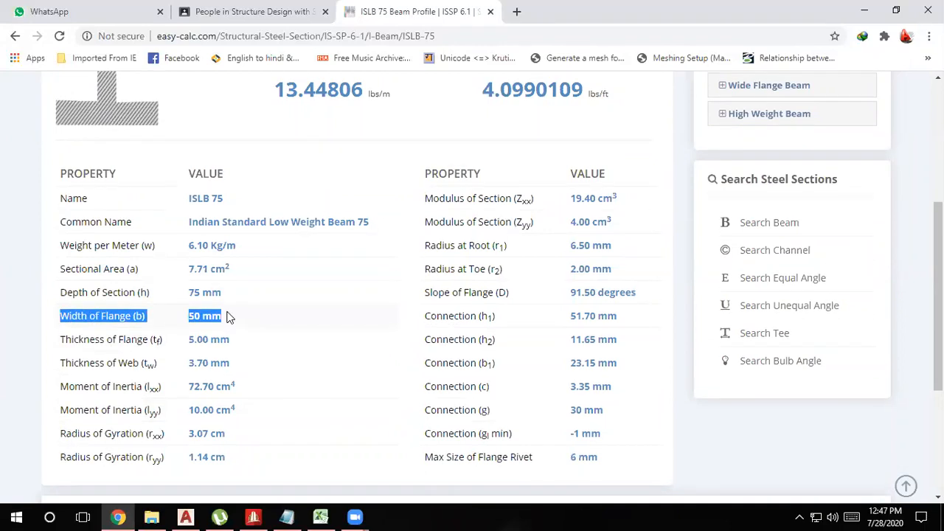
{"action": "scroll", "coordinate": [228, 316], "scroll_direction": "up", "scroll_amount": 3}
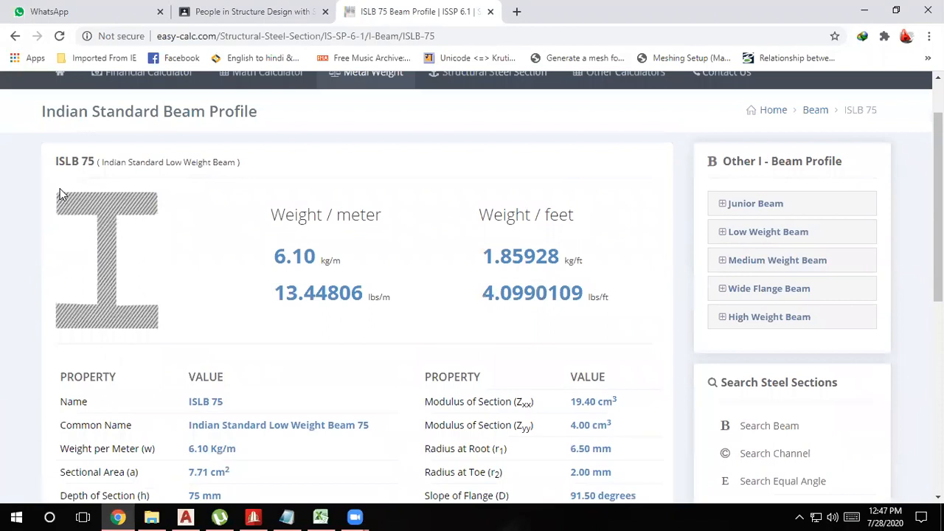
{"action": "scroll", "coordinate": [178, 193], "scroll_direction": "down", "scroll_amount": 4}
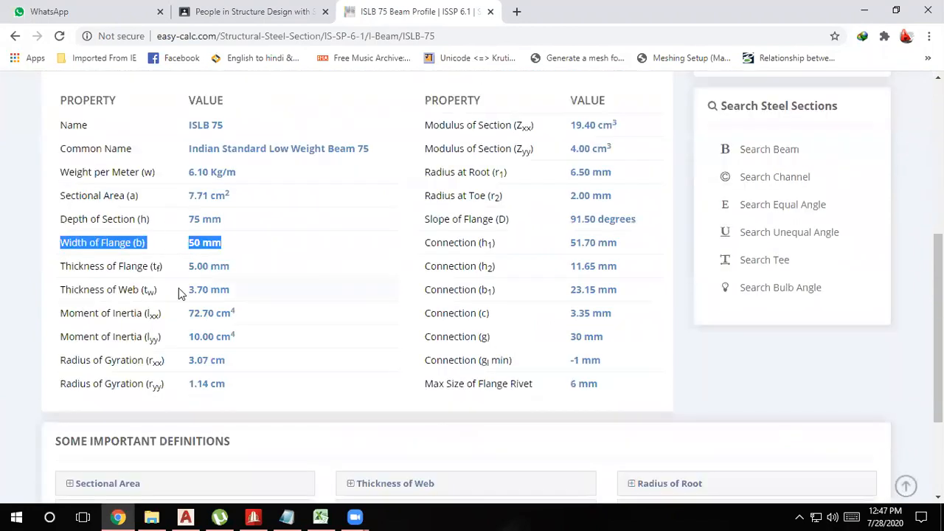
{"action": "left_click_drag", "start_coordinate": [61, 267], "coordinate": [231, 268]}
{"action": "scroll", "coordinate": [231, 269], "scroll_direction": "up", "scroll_amount": 3}
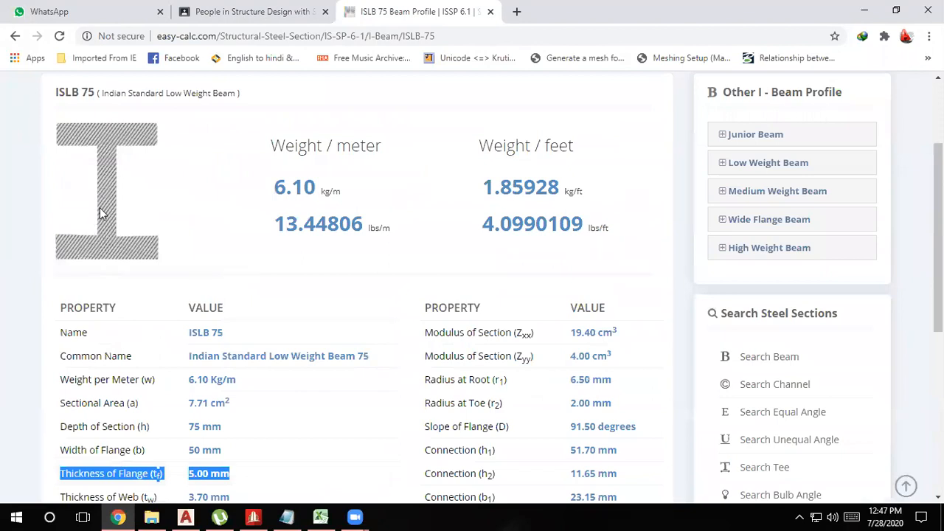
{"action": "scroll", "coordinate": [212, 378], "scroll_direction": "down", "scroll_amount": 2}
{"action": "left_click_drag", "start_coordinate": [188, 358], "coordinate": [252, 362]}
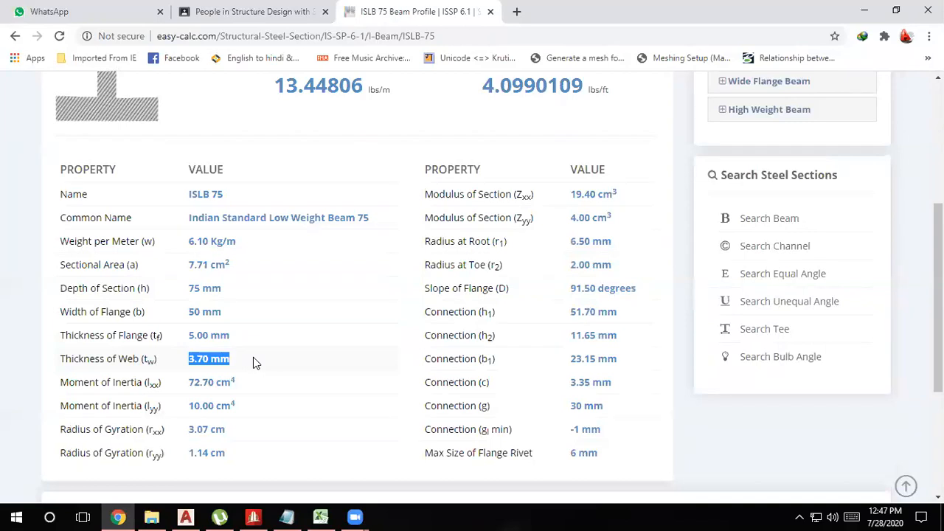
{"action": "scroll", "coordinate": [253, 357], "scroll_direction": "up", "scroll_amount": 2}
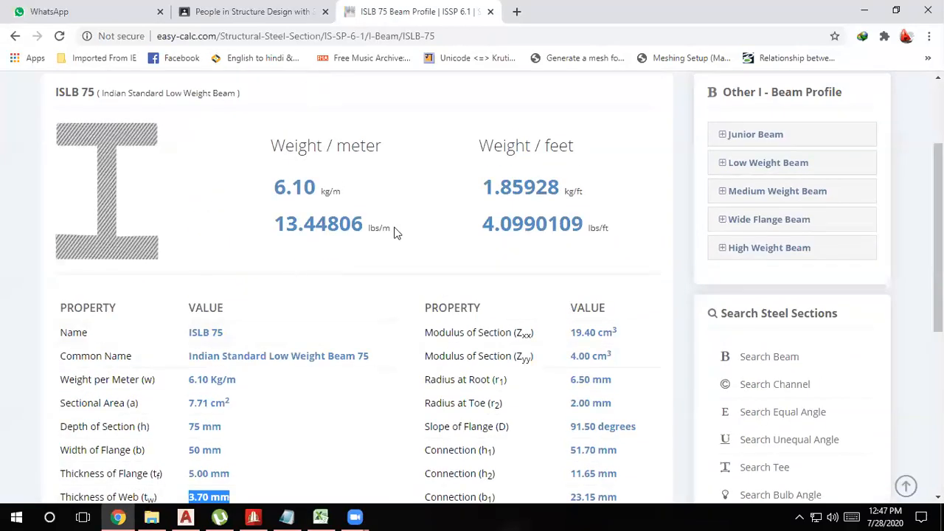
- Highlight the ISLB 75 name, its common name and the Modulus of Section (Zxx) row, and look over the rest of the page
{"action": "left_click_drag", "start_coordinate": [183, 336], "coordinate": [256, 340]}
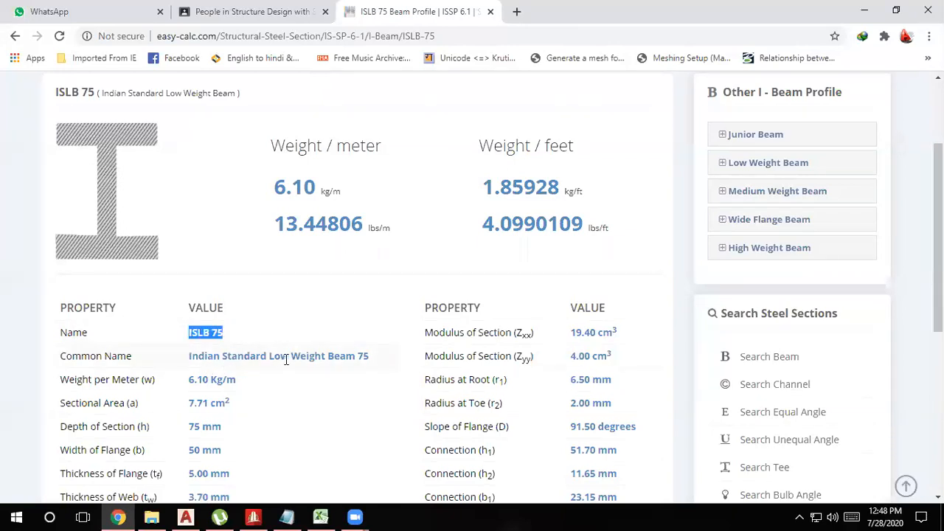
{"action": "left_click_drag", "start_coordinate": [176, 362], "coordinate": [382, 361]}
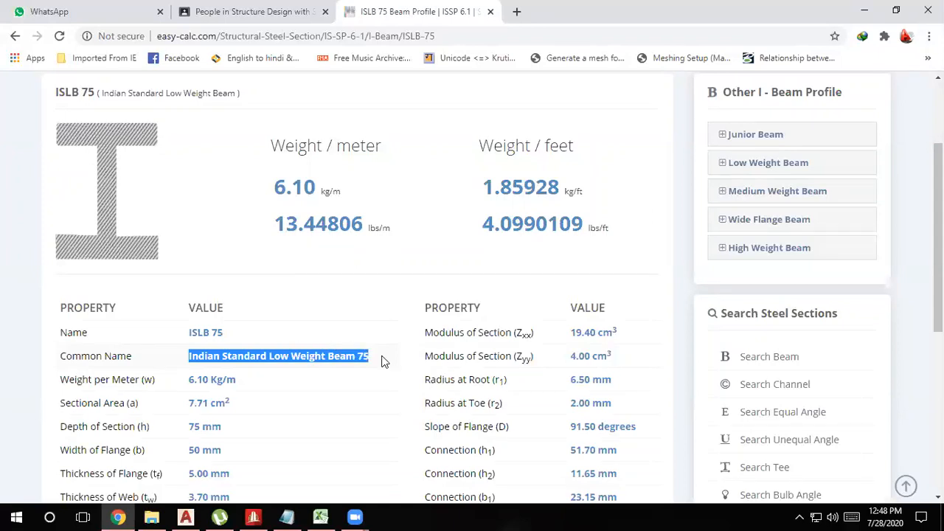
{"action": "scroll", "coordinate": [476, 354], "scroll_direction": "down", "scroll_amount": 1}
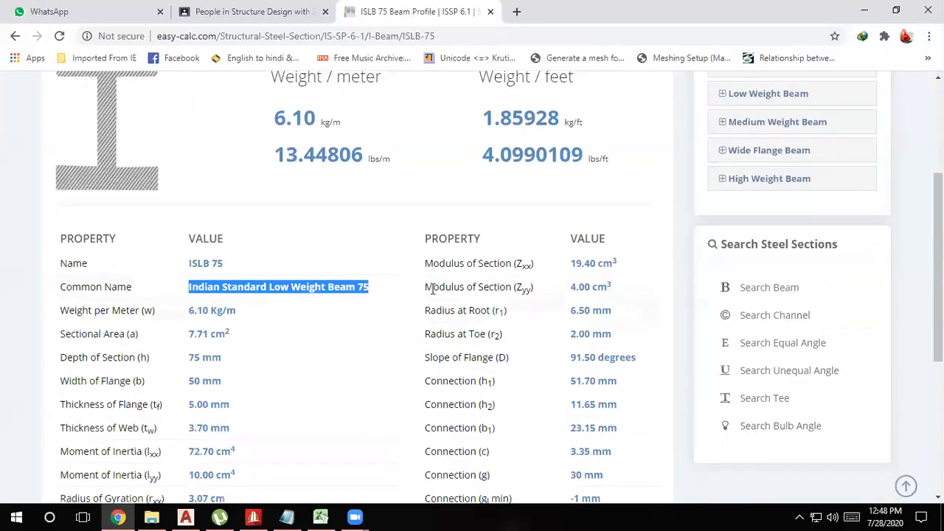
{"action": "left_click_drag", "start_coordinate": [422, 265], "coordinate": [660, 272]}
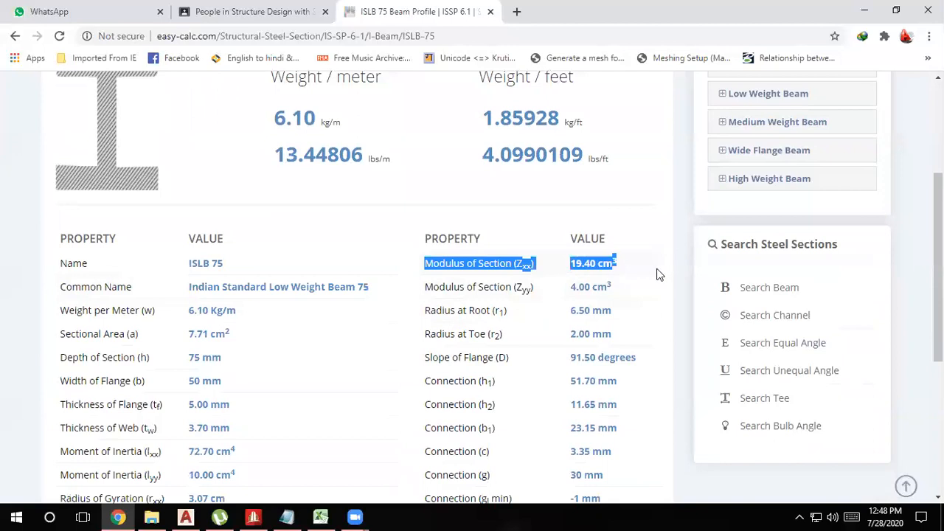
{"action": "scroll", "coordinate": [615, 296], "scroll_direction": "down", "scroll_amount": 5}
{"action": "scroll", "coordinate": [613, 296], "scroll_direction": "up", "scroll_amount": 7}
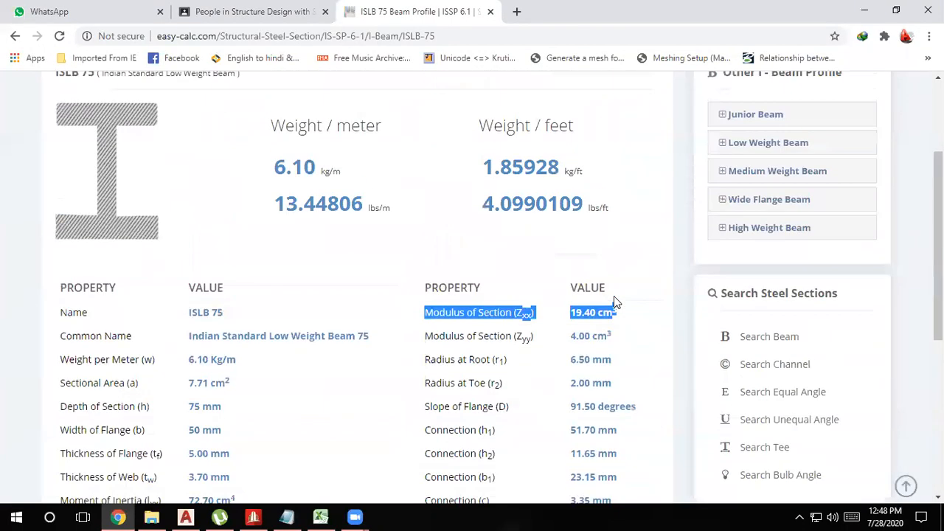
- Open the IS-SP-6-1 structural steel section list, look over its I-beam groups and open the ISLB 75 profile
{"action": "left_click", "coordinate": [461, 142]}
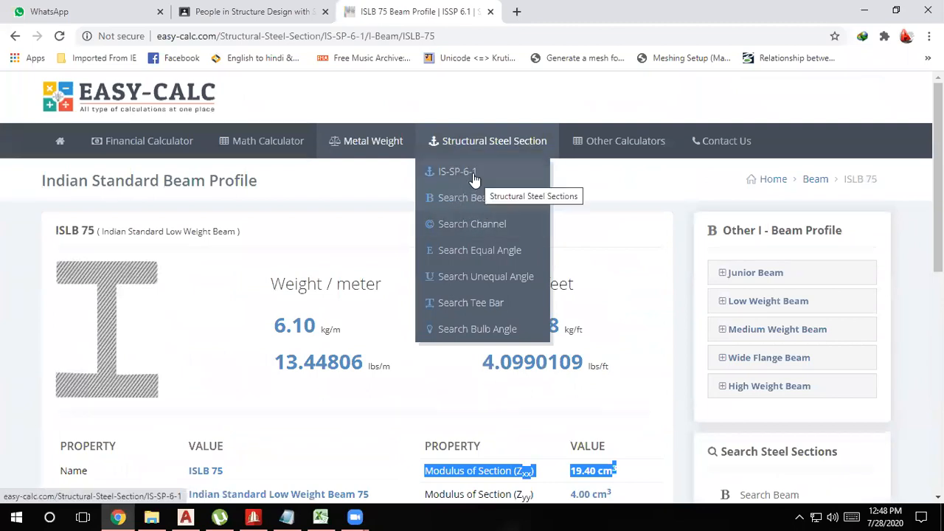
{"action": "left_click", "coordinate": [468, 175]}
{"action": "scroll", "coordinate": [417, 275], "scroll_direction": "down", "scroll_amount": 3}
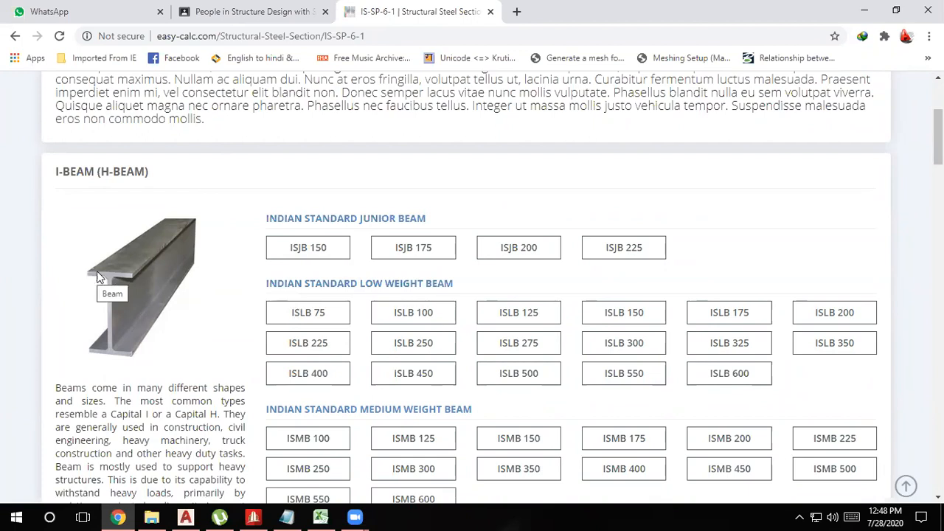
{"action": "scroll", "coordinate": [291, 314], "scroll_direction": "up", "scroll_amount": 2}
{"action": "scroll", "coordinate": [312, 406], "scroll_direction": "down", "scroll_amount": 2}
{"action": "left_click", "coordinate": [308, 314]}
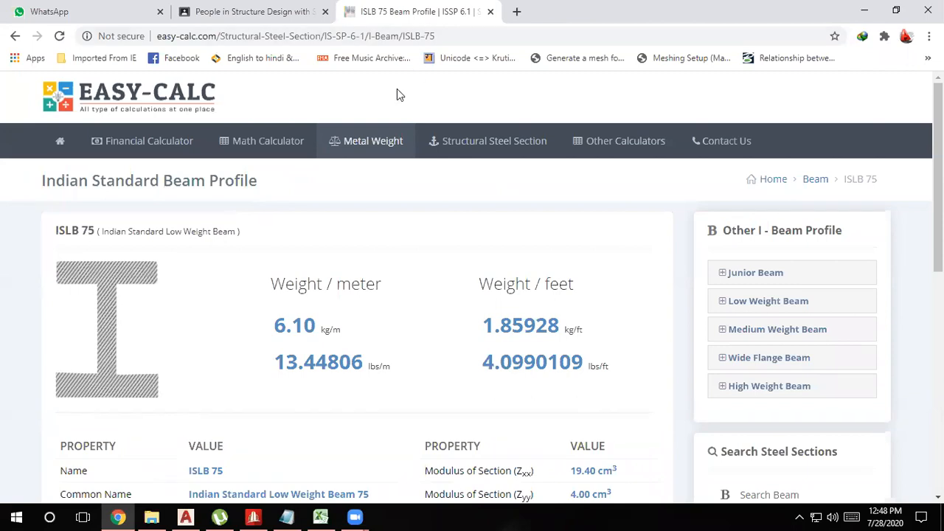
- Look over the ISLB 75 profile page and the site's calculator categories, and return to the IS-SP-6-1 section list
{"action": "scroll", "coordinate": [200, 280], "scroll_direction": "down", "scroll_amount": 3}
{"action": "scroll", "coordinate": [185, 263], "scroll_direction": "up", "scroll_amount": 3}
{"action": "mouse_move", "coordinate": [366, 139]}
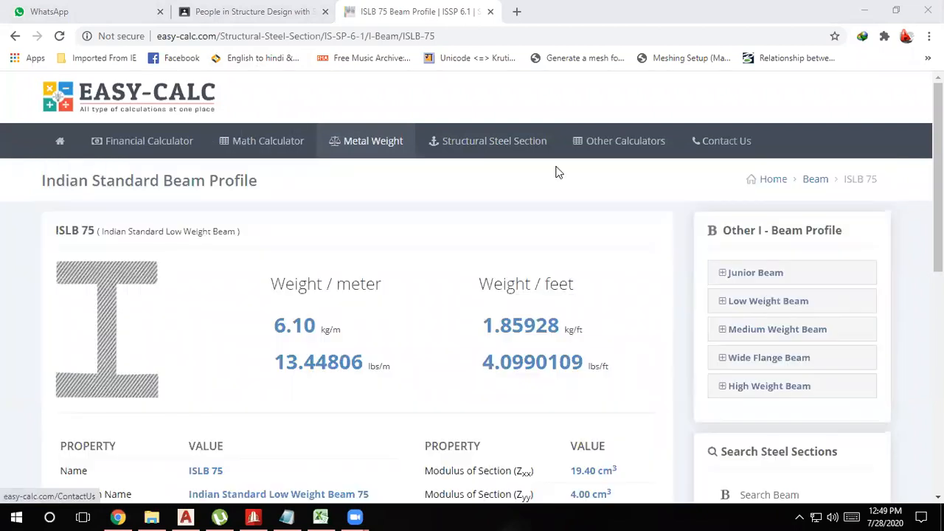
{"action": "mouse_move", "coordinate": [622, 150]}
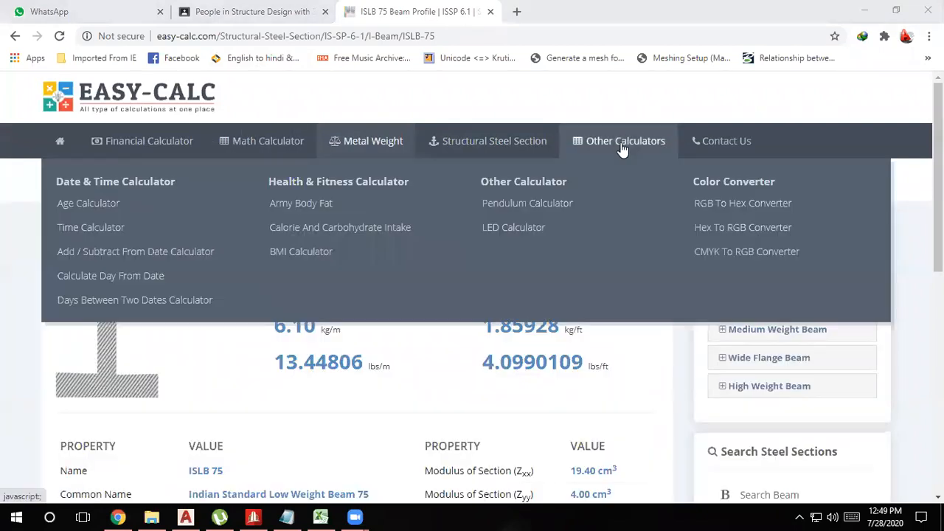
{"action": "mouse_move", "coordinate": [313, 196]}
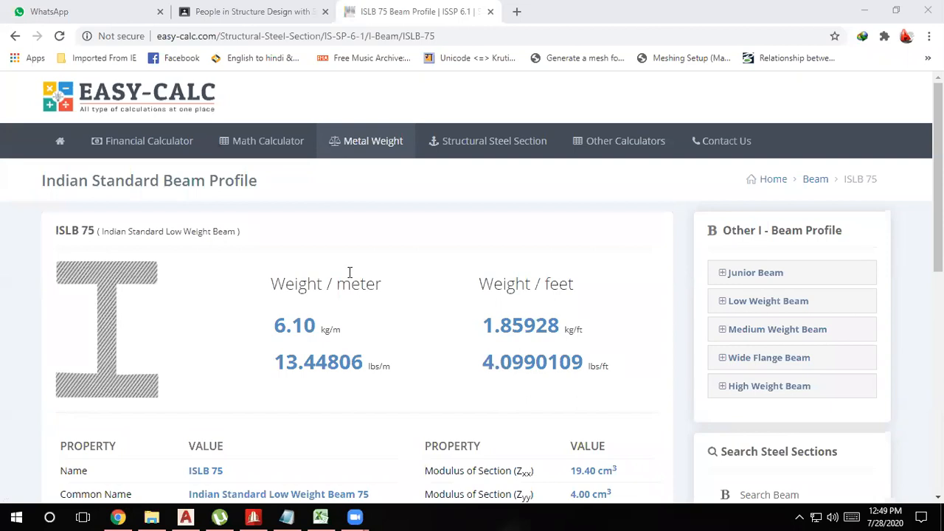
{"action": "mouse_move", "coordinate": [519, 132]}
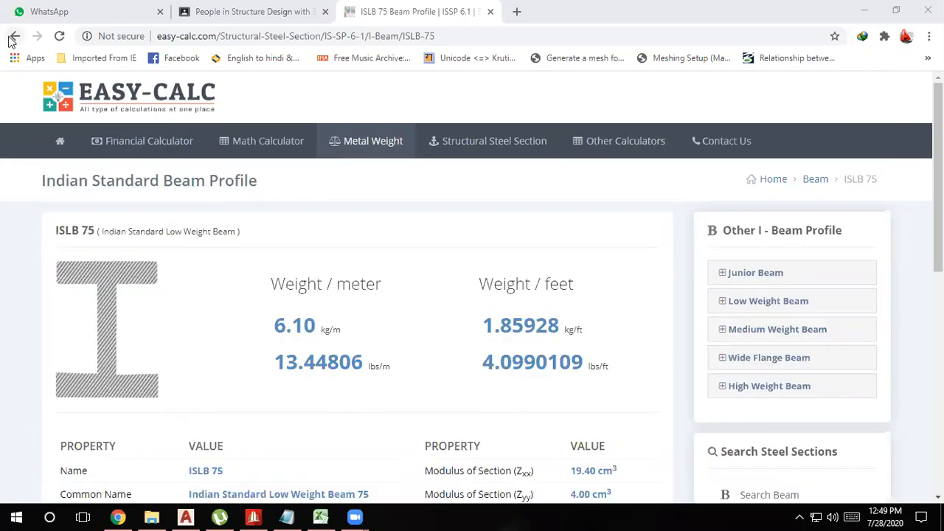
{"action": "left_click", "coordinate": [12, 39]}
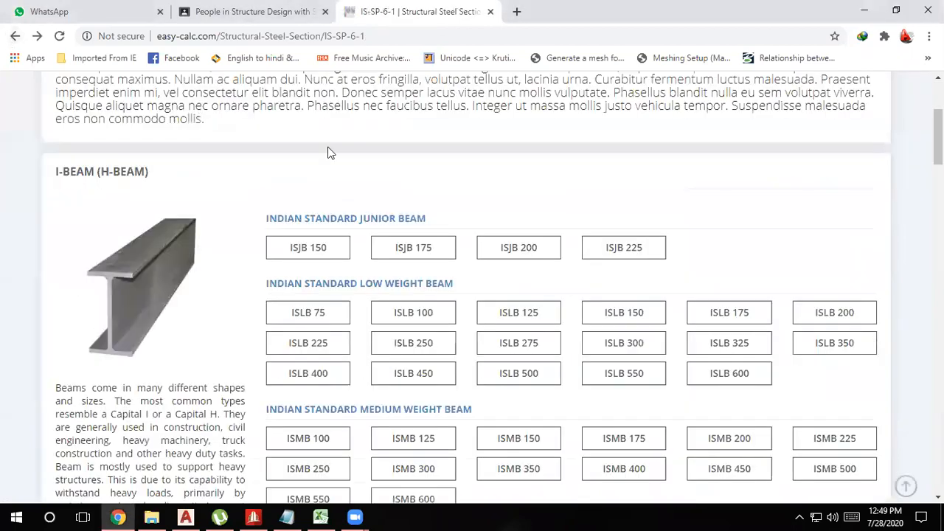
- Switch to STAAD.Pro and open the section database from the Structure2 model's section properties
{"action": "left_click", "coordinate": [320, 516]}
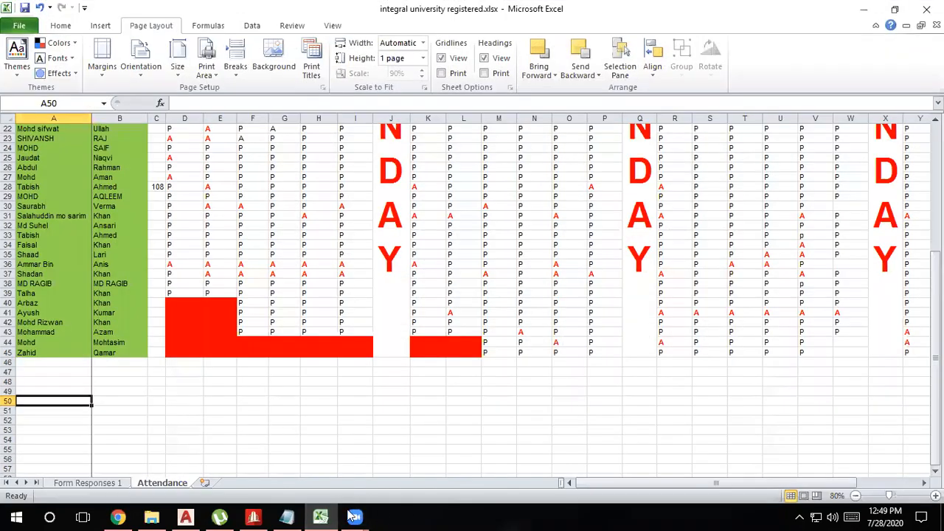
{"action": "left_click", "coordinate": [253, 517]}
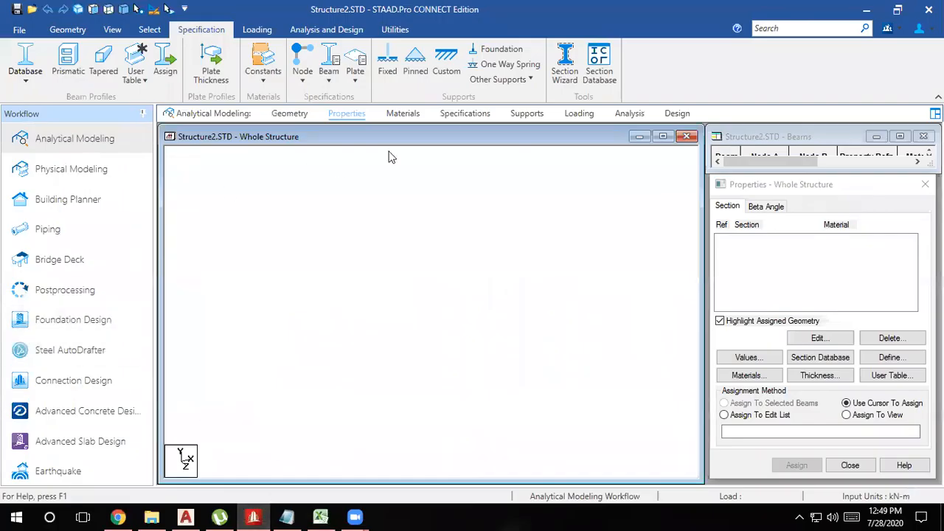
{"action": "left_click", "coordinate": [470, 117]}
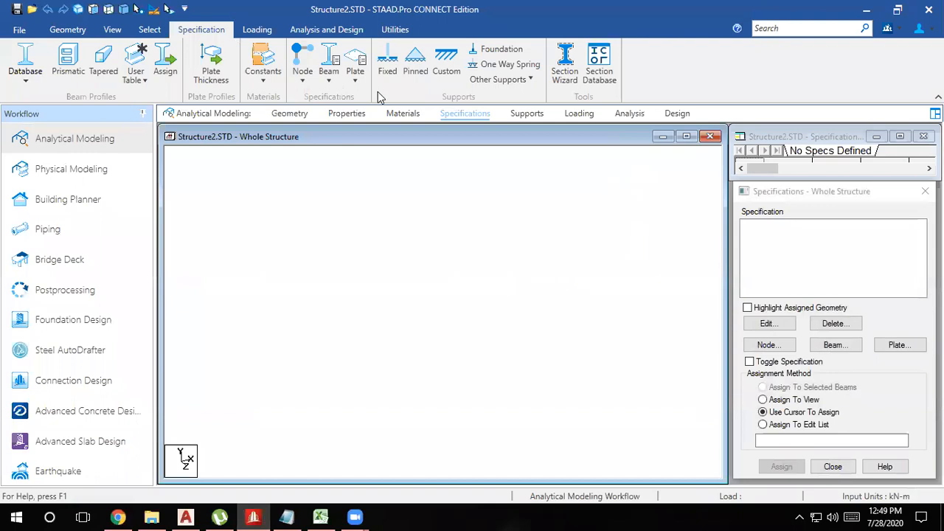
{"action": "left_click", "coordinate": [334, 119]}
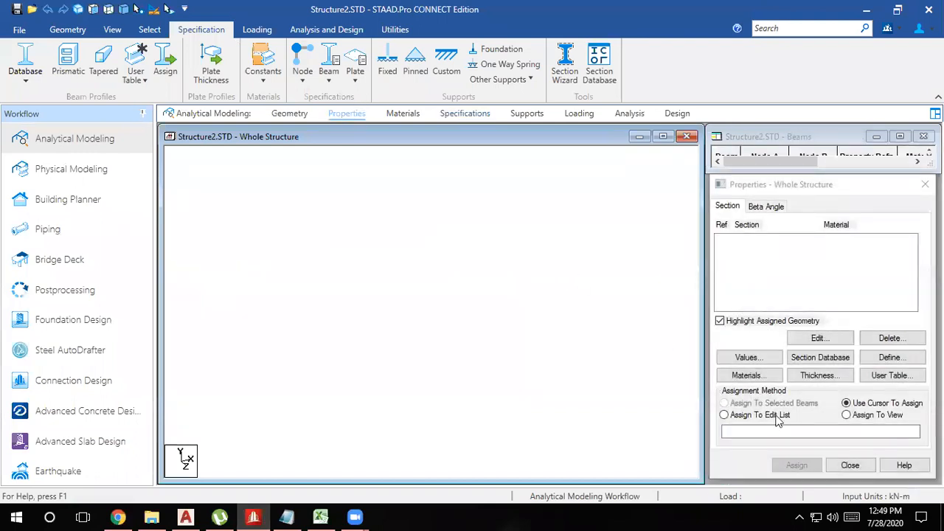
{"action": "left_click", "coordinate": [786, 357]}
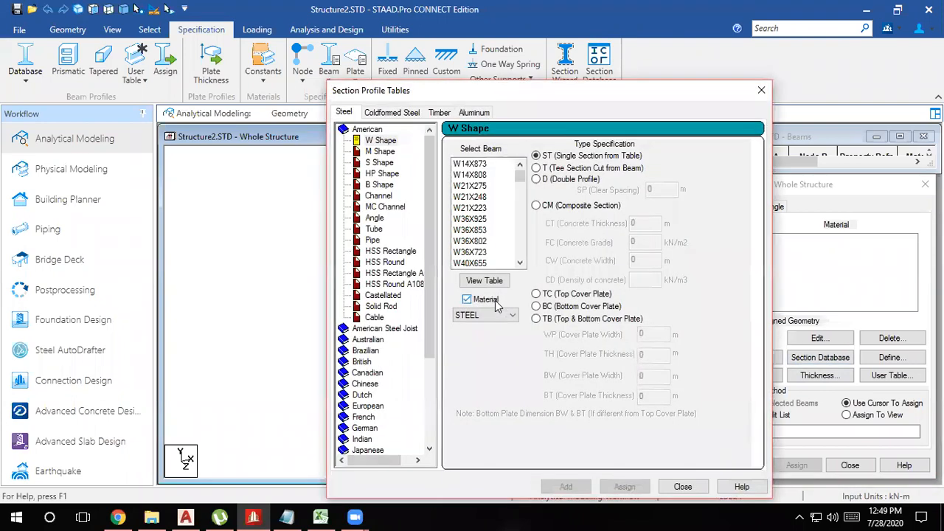
- Display the Indian W Shape steel sections and pick IW350300X010, followed by IW350300X012, to examine their designations
{"action": "left_click", "coordinate": [362, 439]}
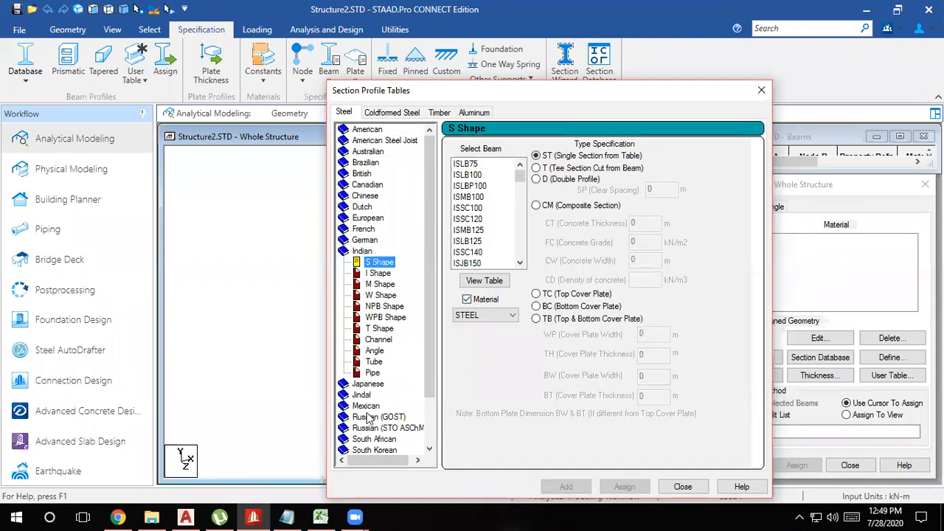
{"action": "left_click", "coordinate": [380, 295]}
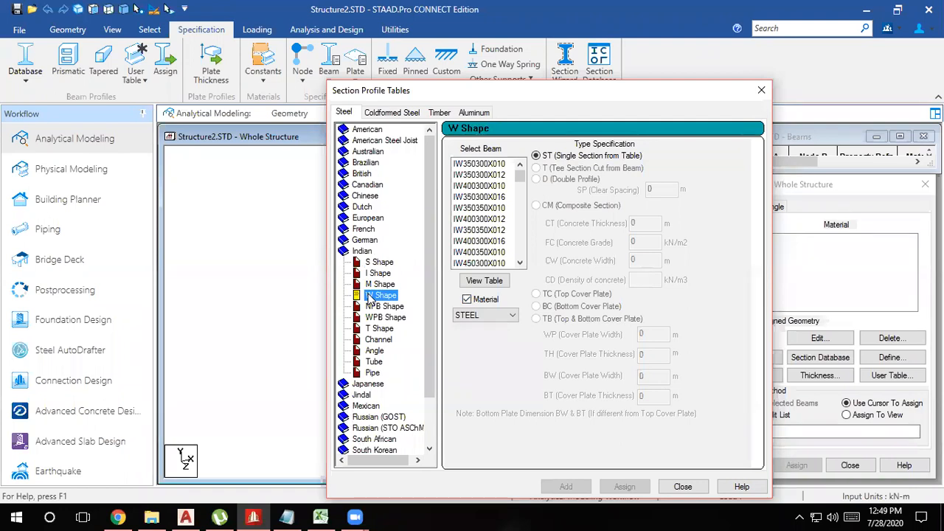
{"action": "left_click", "coordinate": [475, 165]}
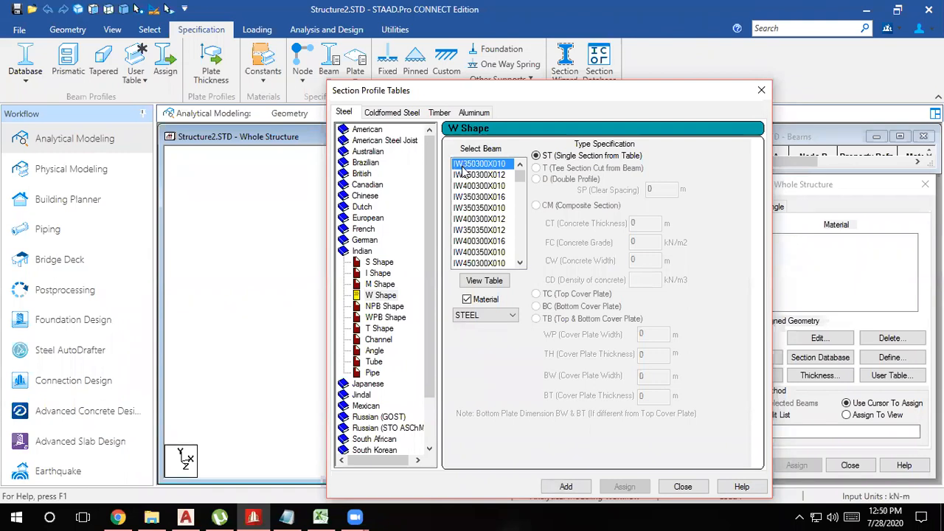
{"action": "left_click", "coordinate": [472, 165]}
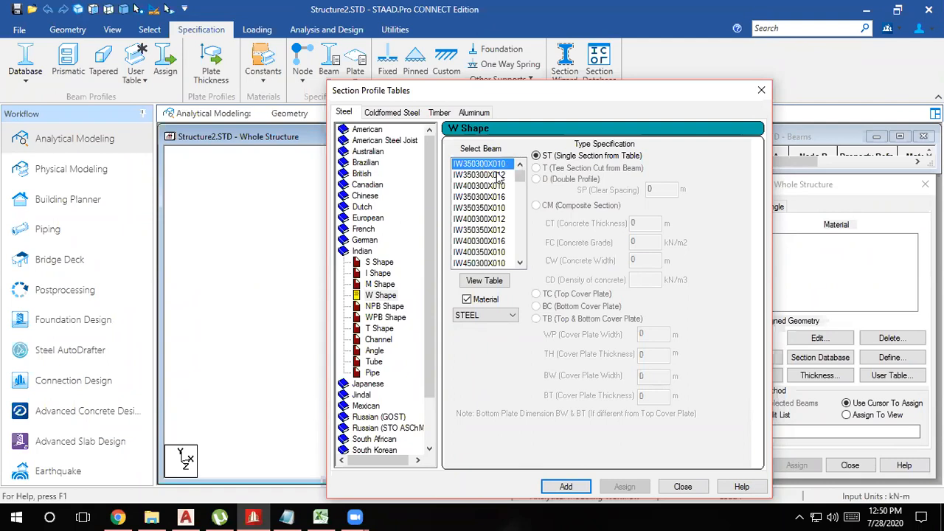
{"action": "left_click", "coordinate": [490, 177]}
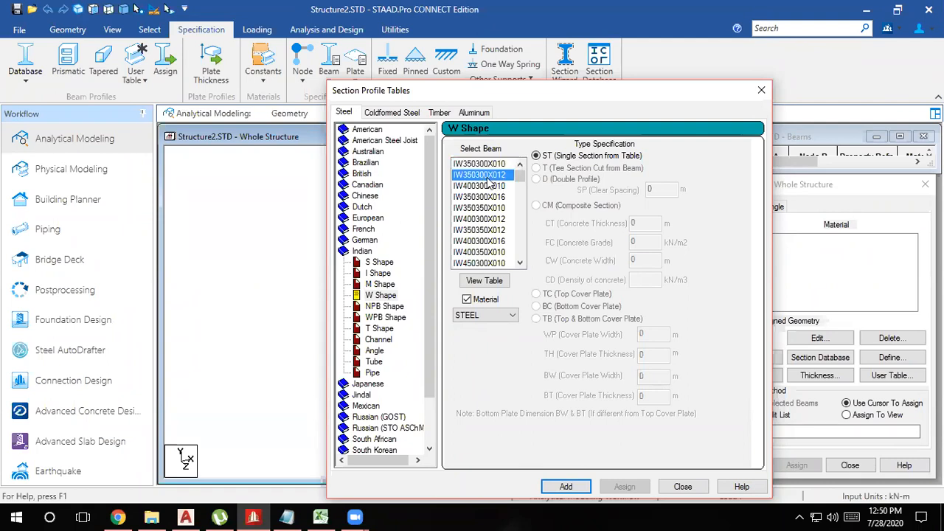
- Switch to Chrome and search the web for "w shape steel" in place of the steel section list
{"action": "left_click", "coordinate": [118, 517]}
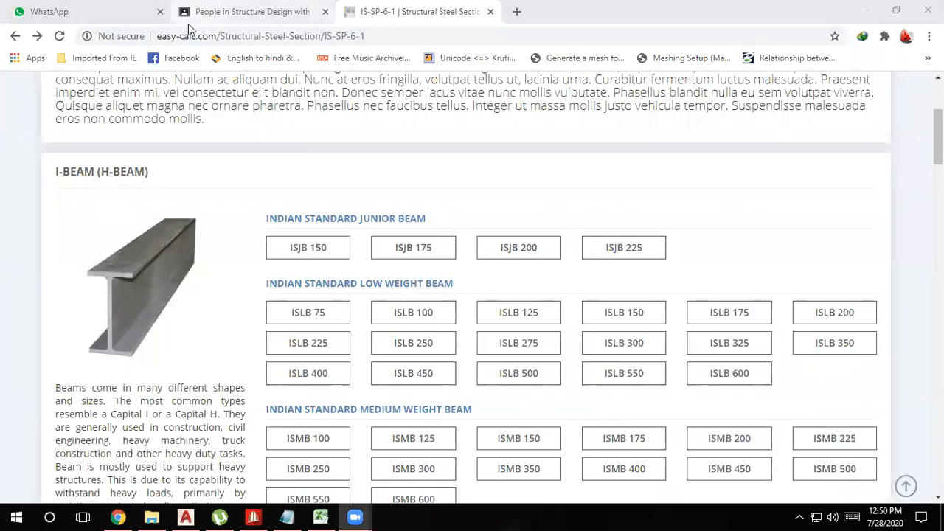
{"action": "left_click", "coordinate": [222, 12]}
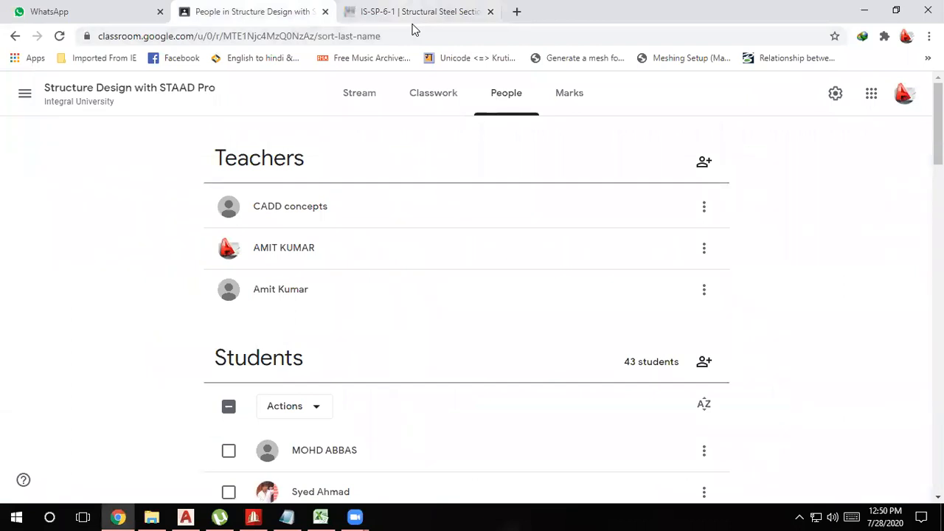
{"action": "left_click", "coordinate": [386, 37]}
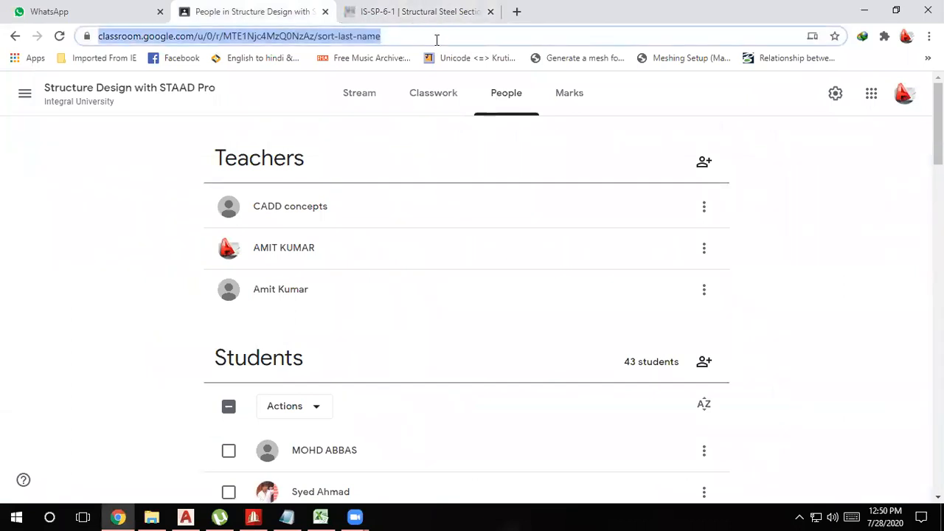
{"action": "left_click", "coordinate": [505, 22]}
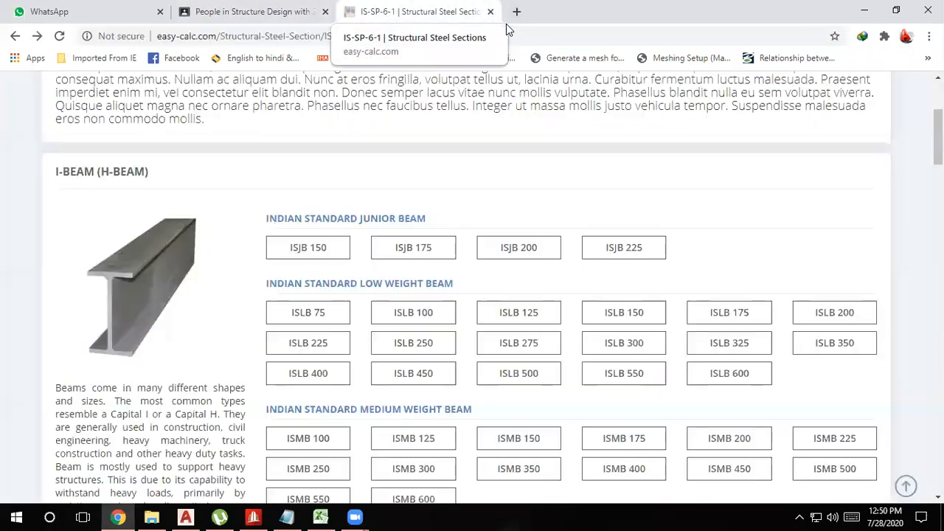
{"action": "left_click", "coordinate": [462, 29]}
{"action": "type", "text": "w"}
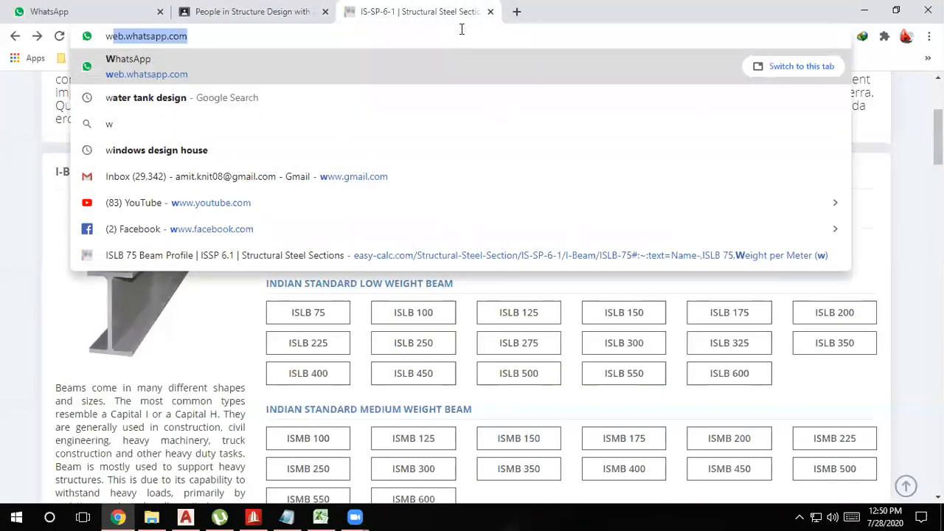
{"action": "type", "text": " shape "}
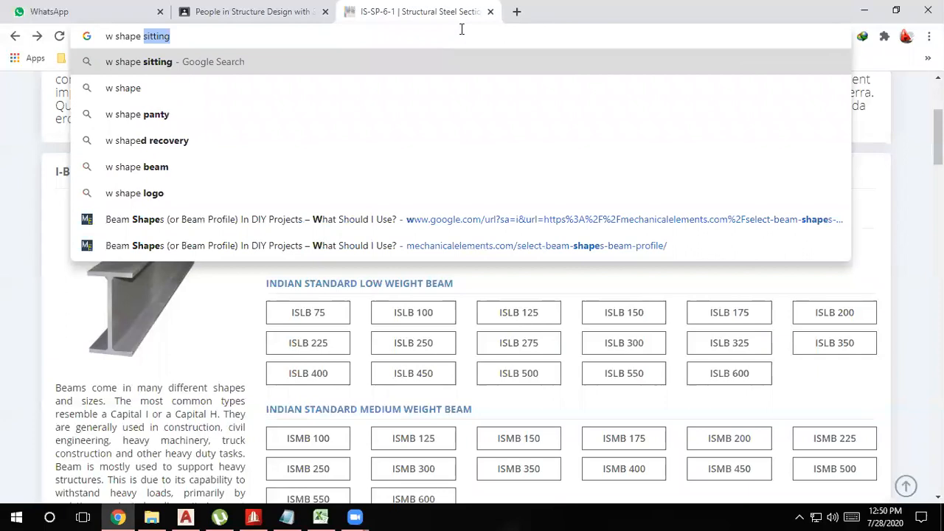
{"action": "type", "text": "steel"}
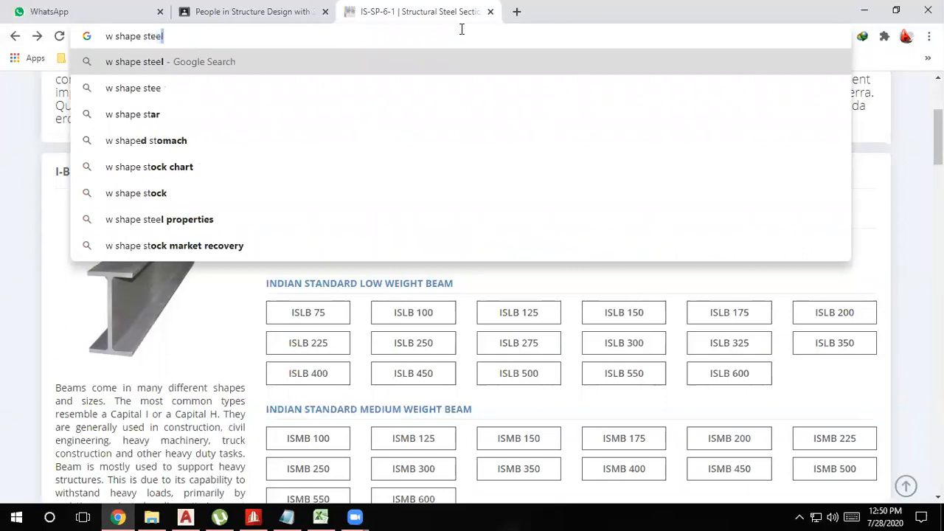
{"action": "key", "text": "Return"}
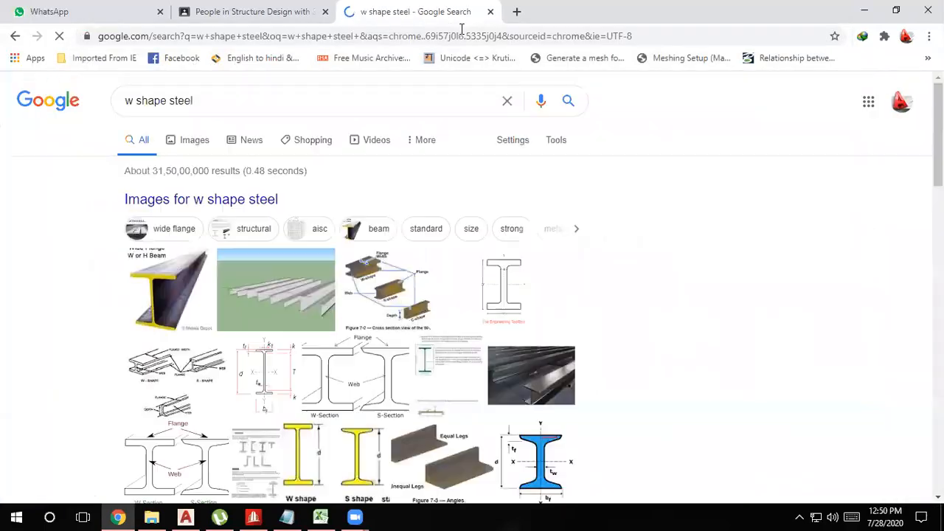
- Compare the wide flange beam photo, the W-shape slide, the dimensioned wide flange drawing and the W-, S- and C-shape figure
{"action": "left_click", "coordinate": [145, 289]}
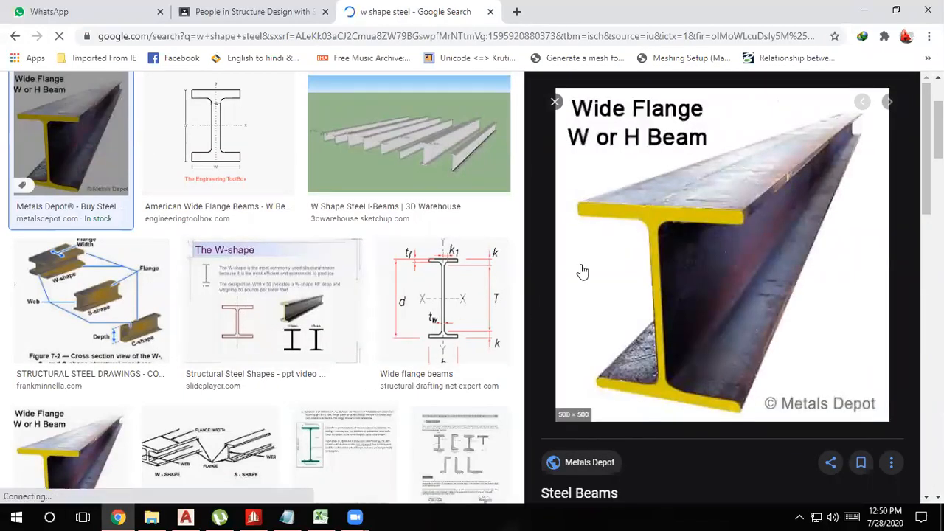
{"action": "scroll", "coordinate": [582, 269], "scroll_direction": "up", "scroll_amount": 2}
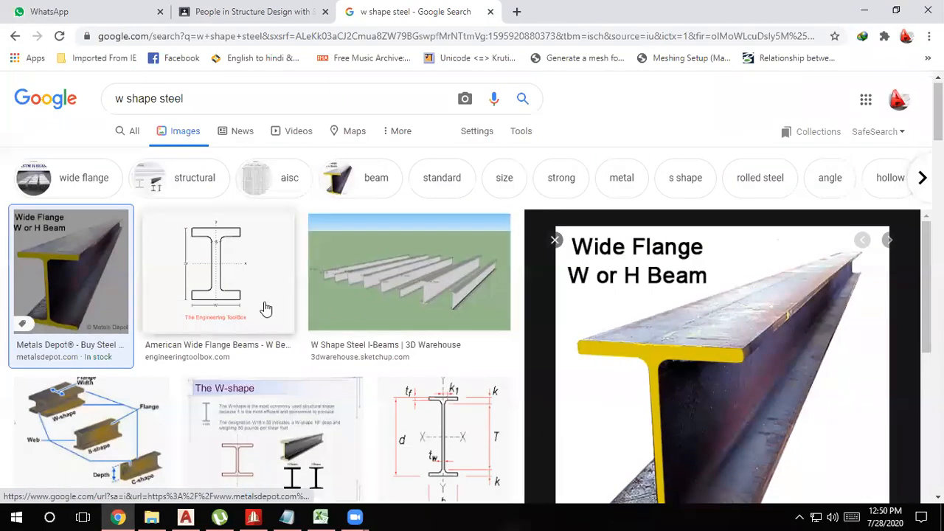
{"action": "scroll", "coordinate": [453, 373], "scroll_direction": "down", "scroll_amount": 2}
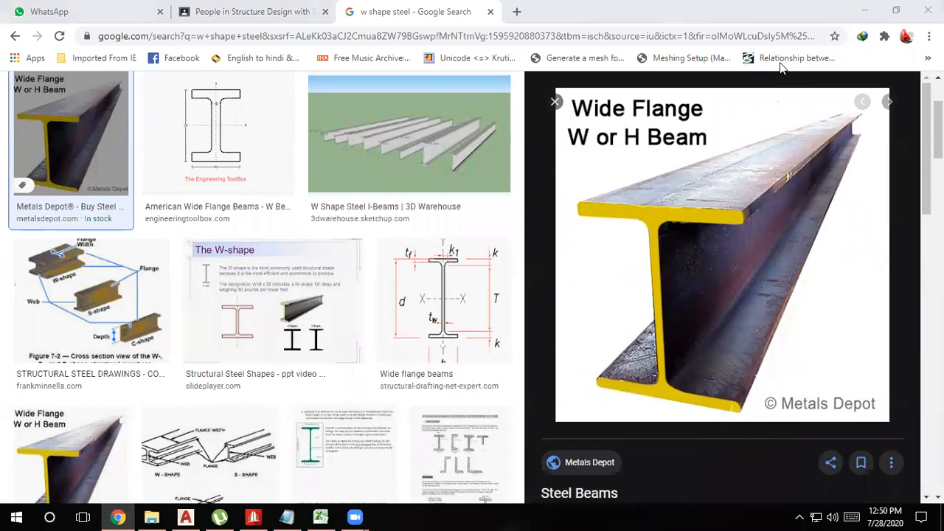
{"action": "left_click", "coordinate": [276, 319]}
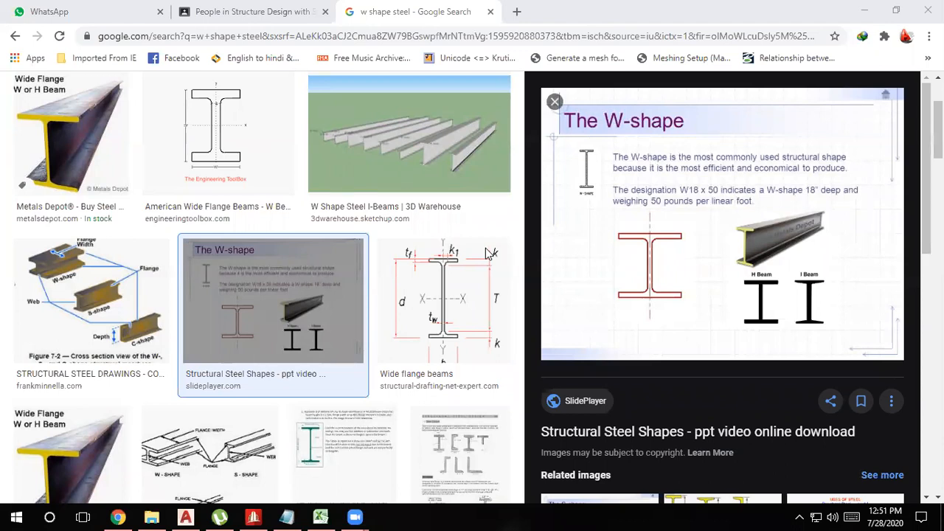
{"action": "left_click", "coordinate": [449, 300]}
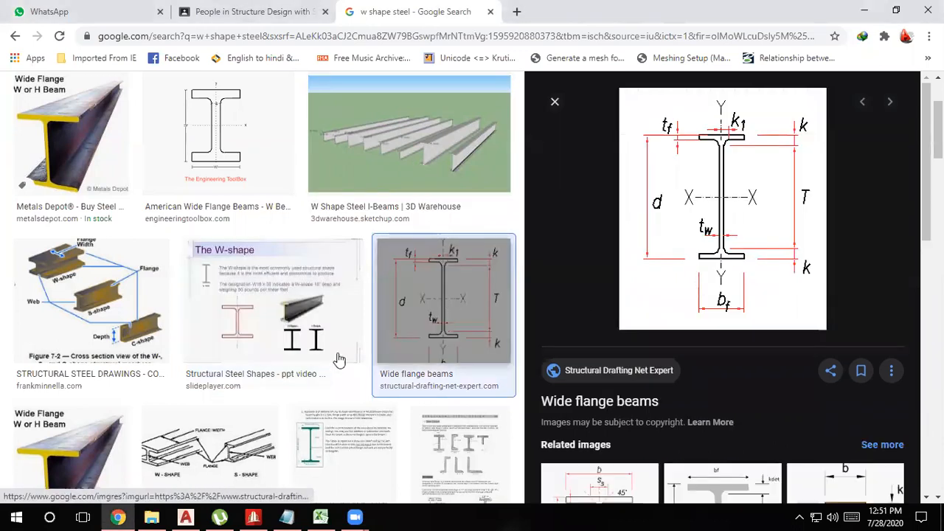
{"action": "left_click", "coordinate": [87, 341]}
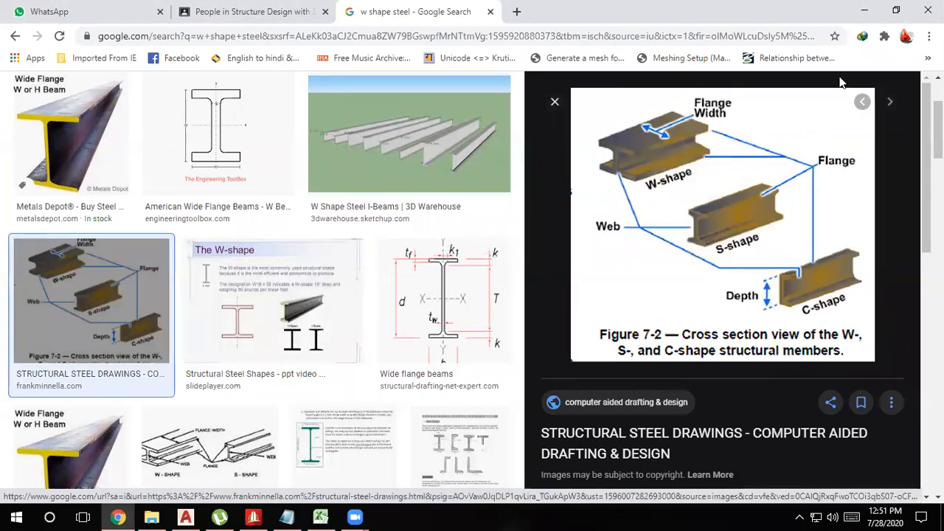
- Return to STAAD.Pro, display the Indian S Shape sections and close the section profile tables without adding a section
{"action": "left_click", "coordinate": [864, 10]}
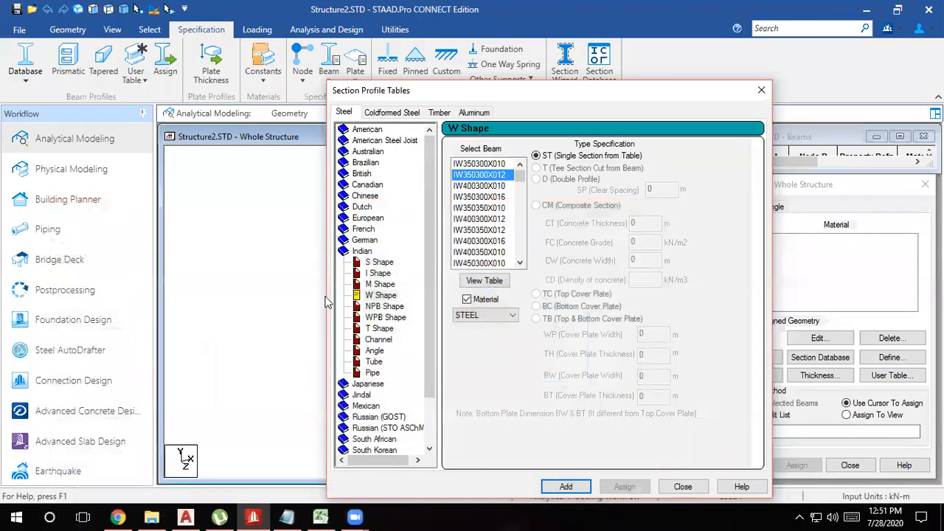
{"action": "left_click", "coordinate": [379, 262]}
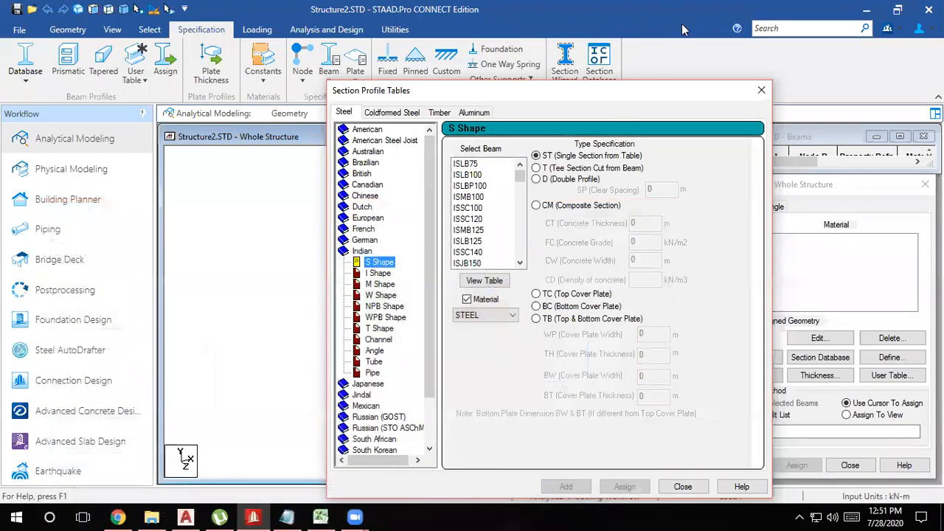
{"action": "left_click", "coordinate": [762, 90]}
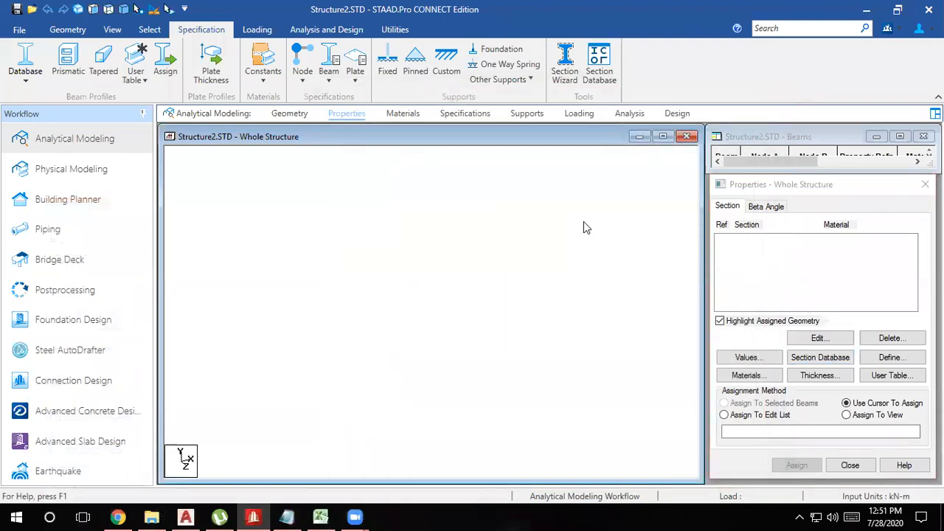
- Show the desktop, open the staad Training folder and display Transmission Tower.JPG in a maximized Photos window
{"action": "left_click", "coordinate": [942, 517]}
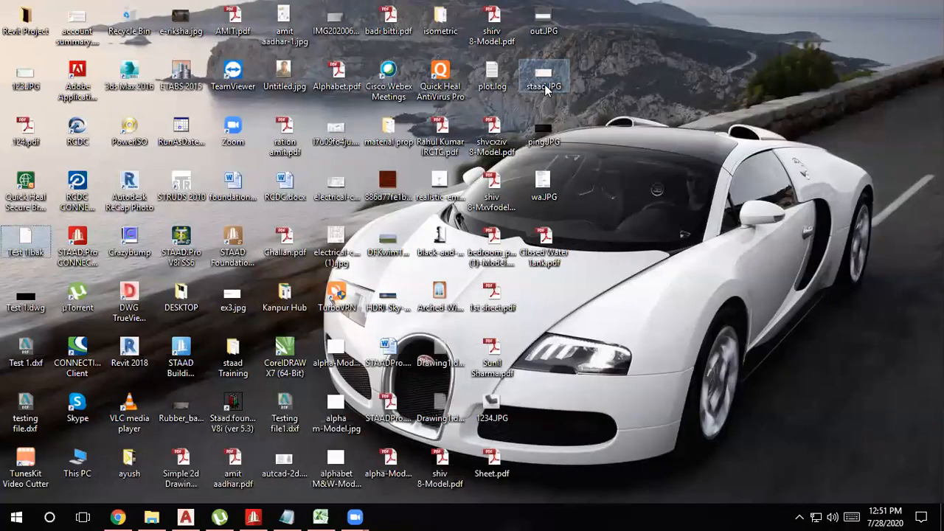
{"action": "key", "text": "Down"}
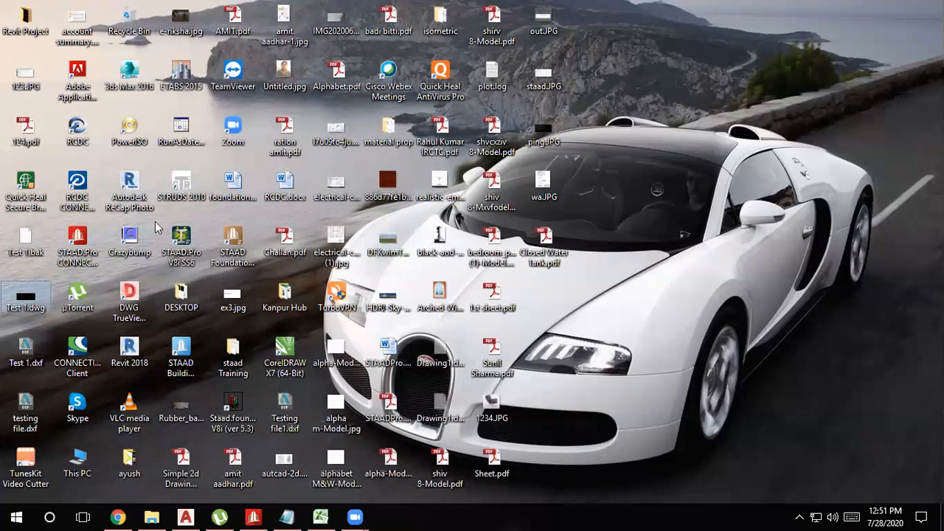
{"action": "double_click", "coordinate": [243, 348]}
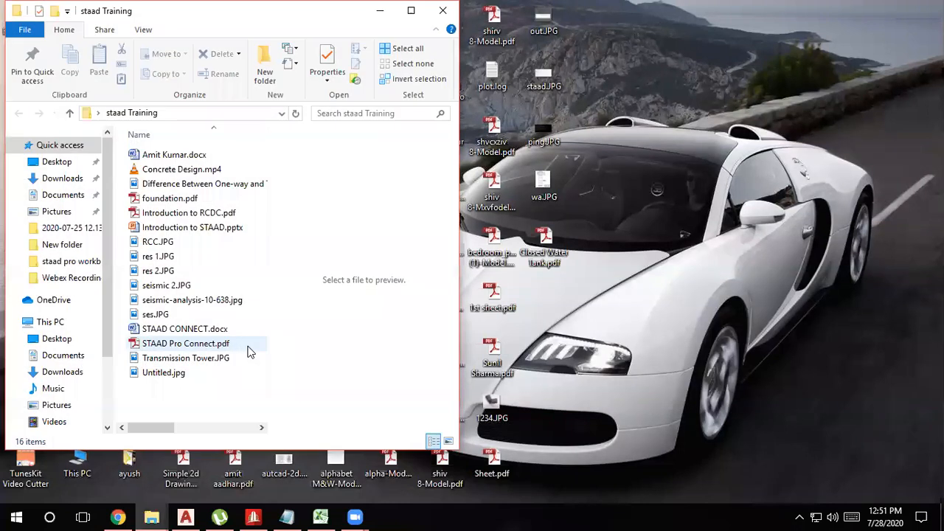
{"action": "left_click", "coordinate": [157, 361]}
{"action": "double_click", "coordinate": [157, 361]}
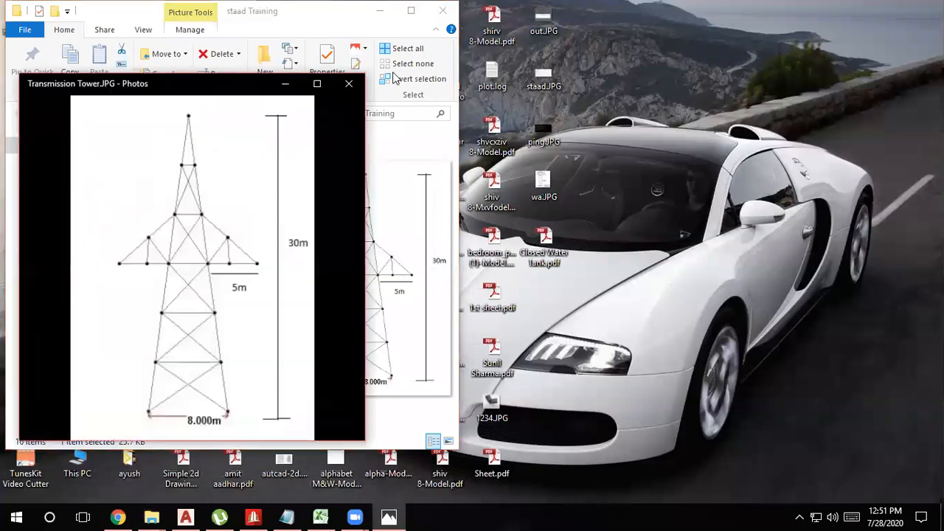
{"action": "left_click", "coordinate": [317, 84]}
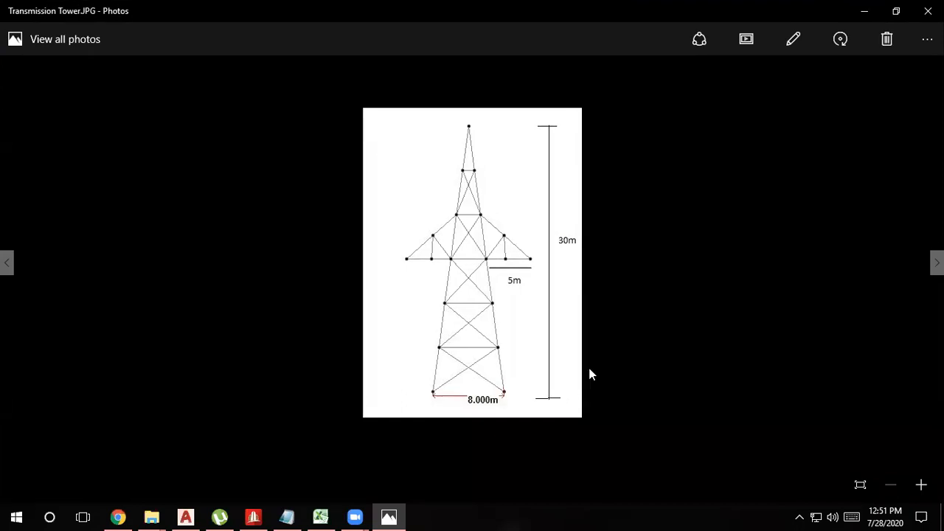
- Enlarge the transmission tower drawing and examine its overall height, base width, cross-arm length and bracing layout
{"action": "left_click", "coordinate": [921, 485]}
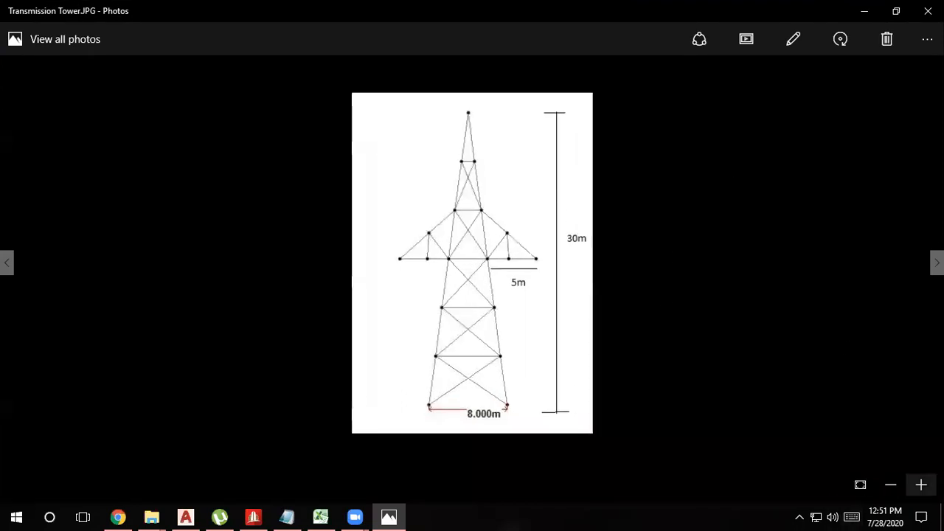
{"action": "left_click", "coordinate": [920, 485]}
{"action": "left_click", "coordinate": [921, 485]}
{"action": "left_click", "coordinate": [920, 484]}
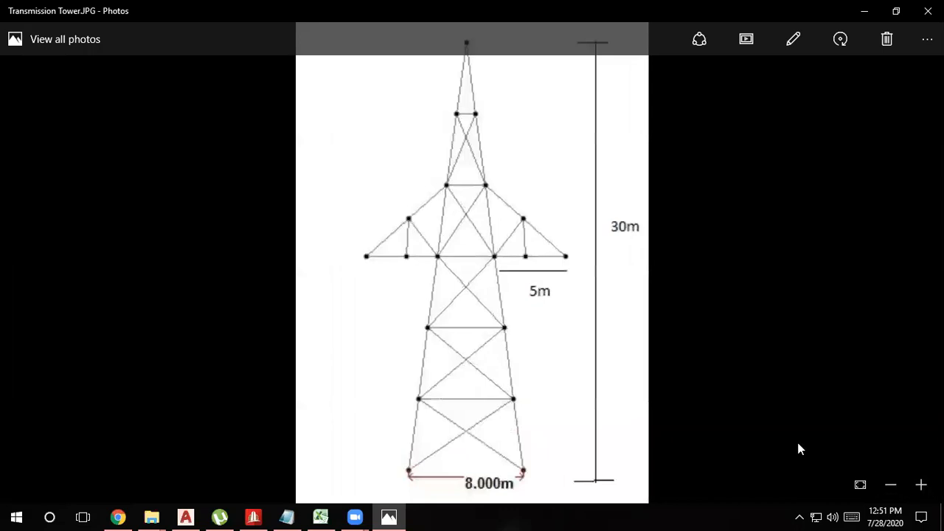
{"action": "left_click", "coordinate": [891, 484]}
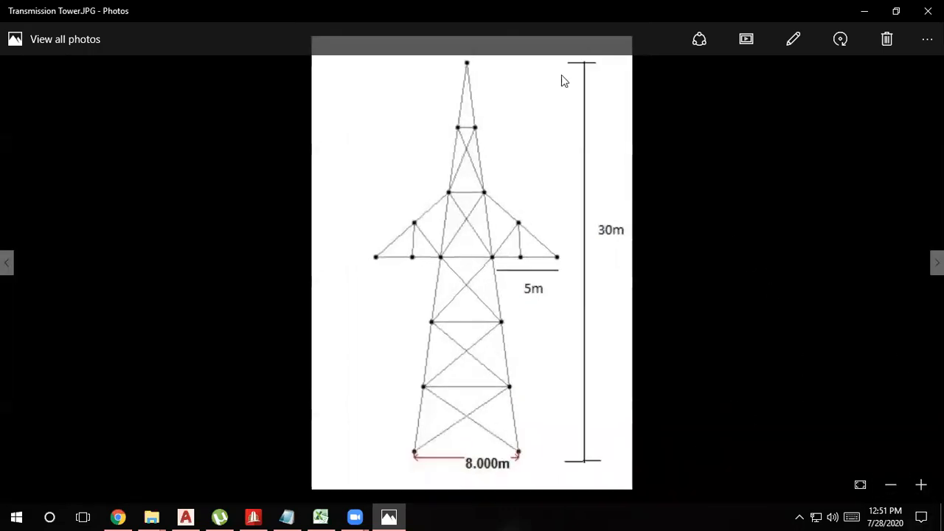
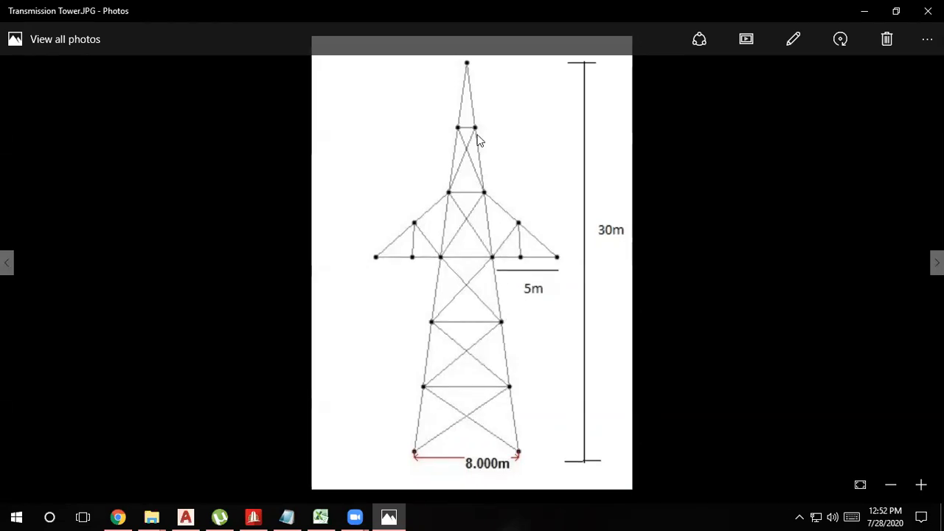
- Switch to STAAD.Pro, start the Structure Wizard and load the A Simple Tower prototype from the VBA-Macro Models
{"action": "left_click", "coordinate": [255, 517]}
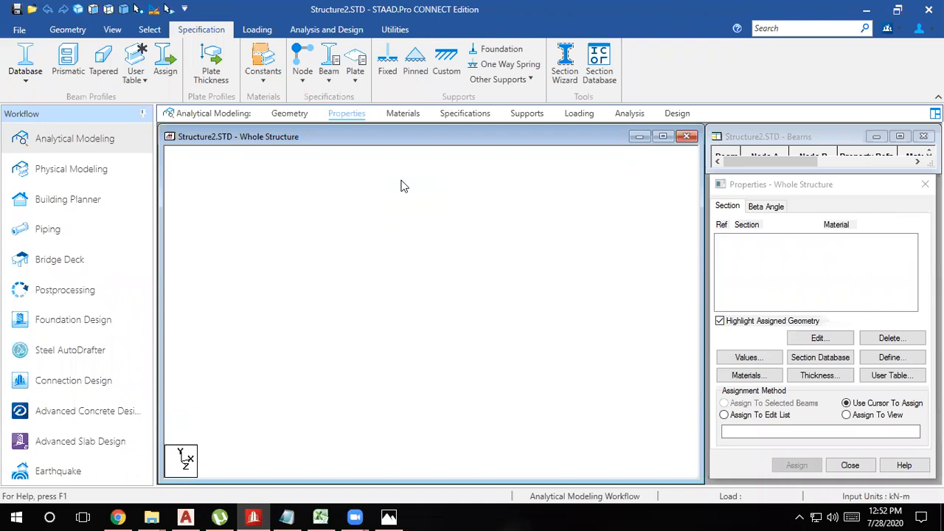
{"action": "left_click", "coordinate": [67, 30]}
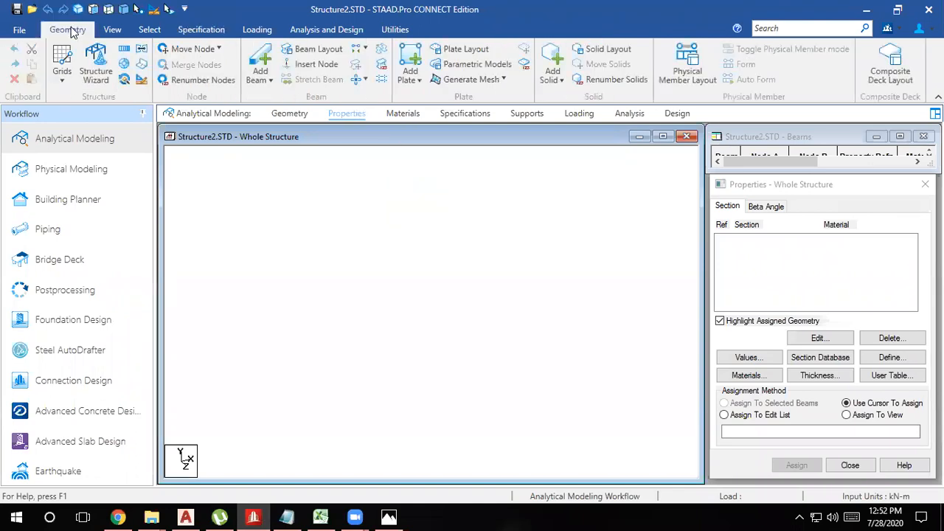
{"action": "left_click", "coordinate": [95, 63]}
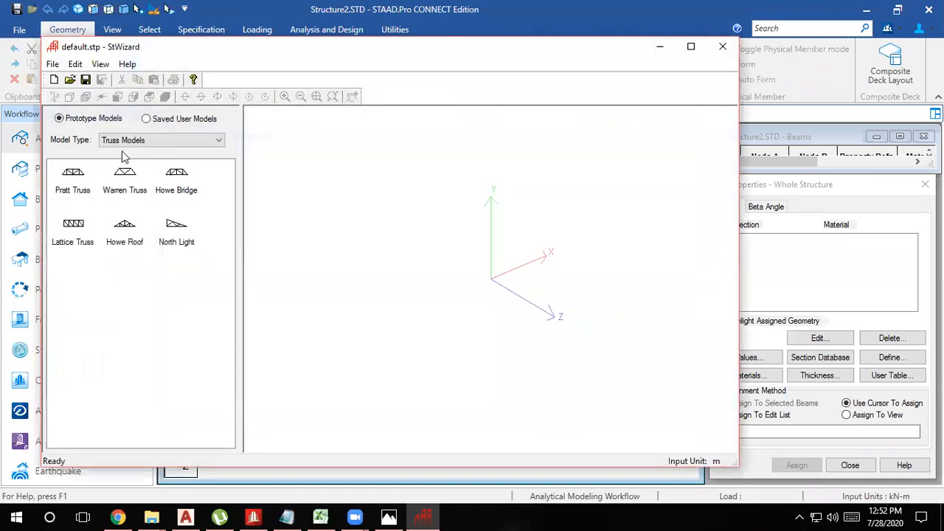
{"action": "left_click", "coordinate": [123, 141]}
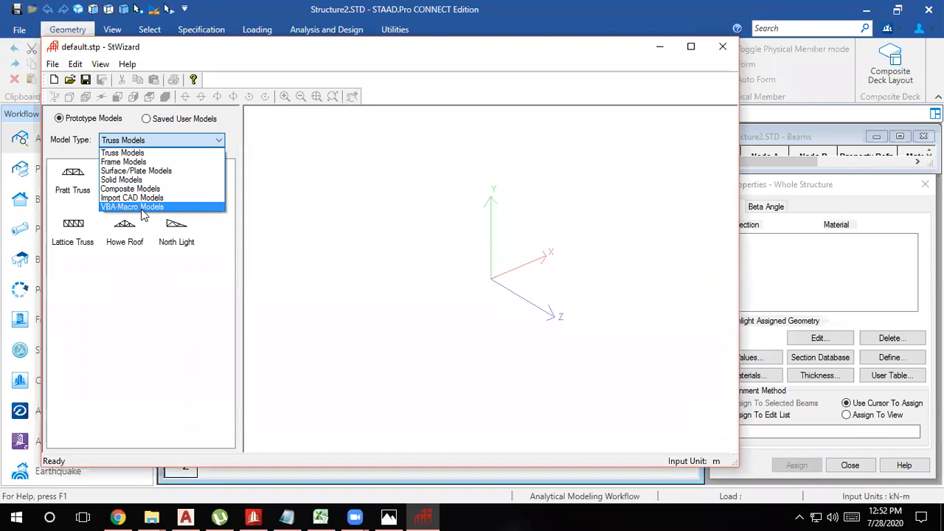
{"action": "left_click", "coordinate": [143, 213]}
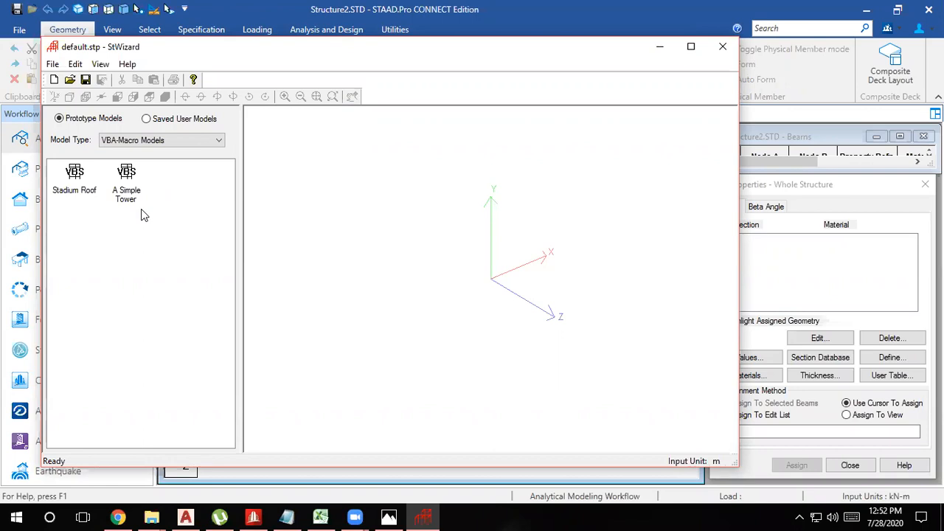
{"action": "left_click_drag", "start_coordinate": [126, 177], "coordinate": [502, 268]}
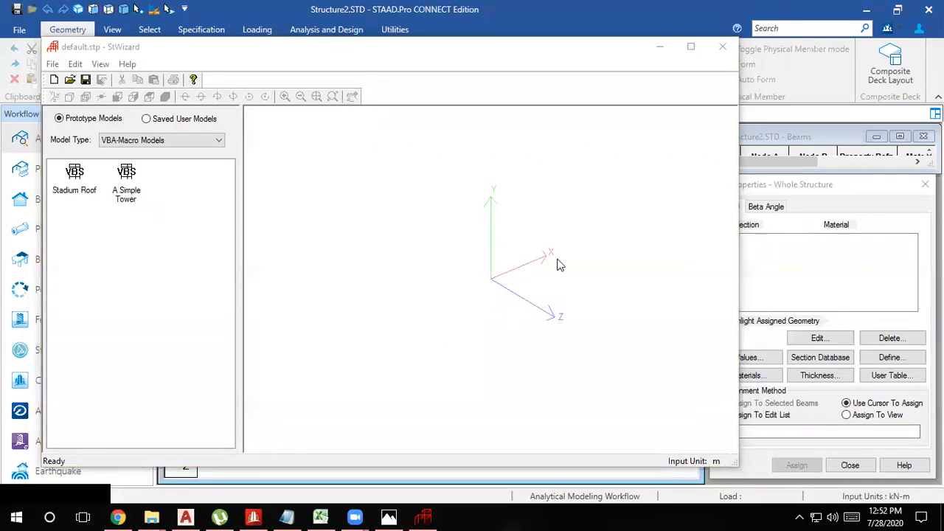
{"action": "left_click", "coordinate": [660, 47]}
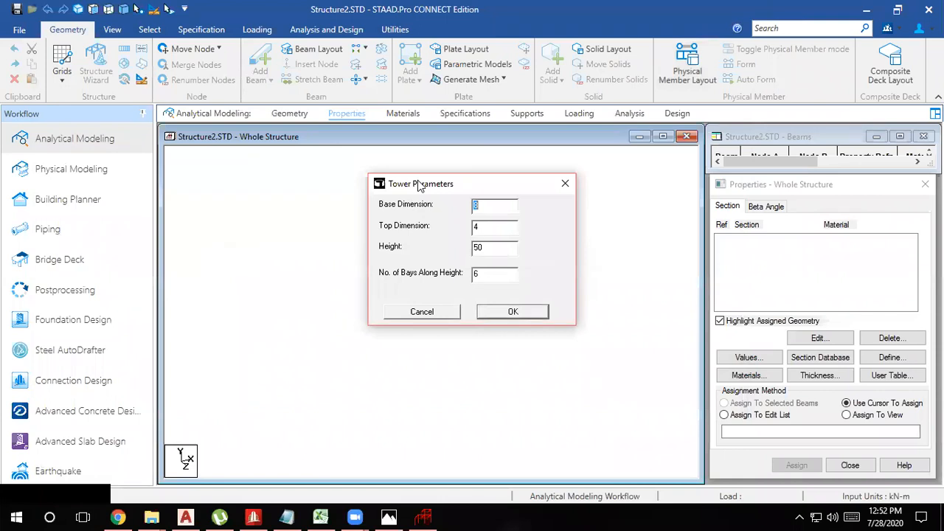
- Try generating the tower with base dimension 8, top dimension 2, height 30 and 6 bays along the height
{"action": "left_click_drag", "start_coordinate": [418, 185], "coordinate": [465, 195]}
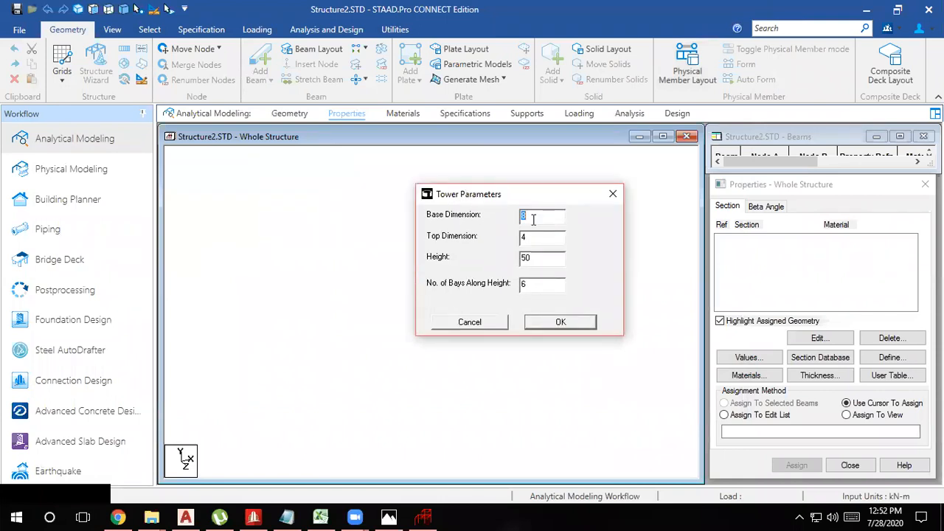
{"action": "key", "text": "Tab"}
{"action": "type", "text": "30"}
{"action": "left_click", "coordinate": [559, 324]}
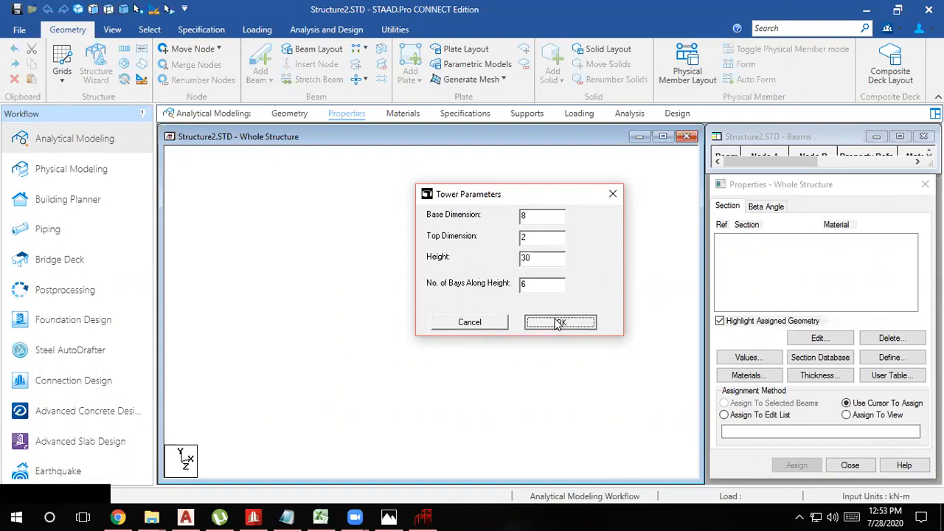
- Bring up the generated tower prototype, then close the Structure Wizard without transferring it into the model
{"action": "left_click", "coordinate": [426, 516]}
{"action": "left_click_drag", "start_coordinate": [475, 191], "coordinate": [572, 216]}
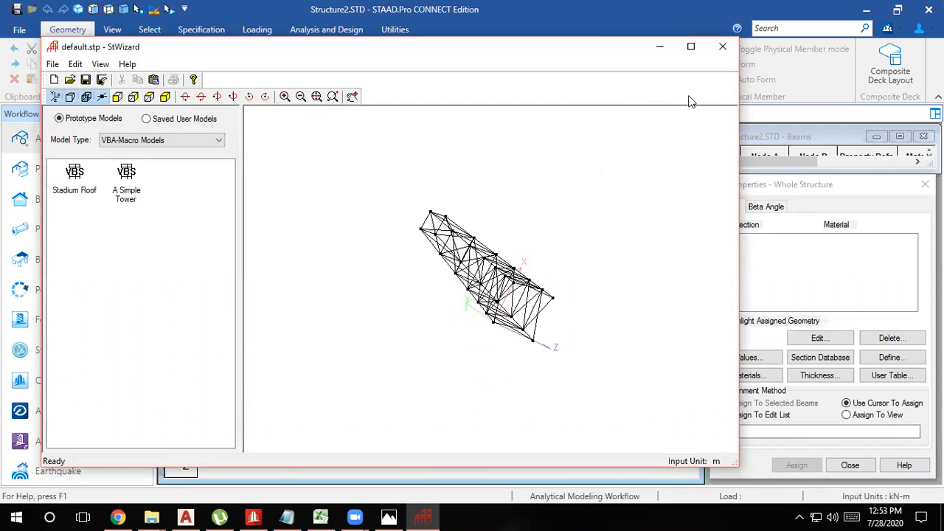
{"action": "left_click", "coordinate": [727, 47]}
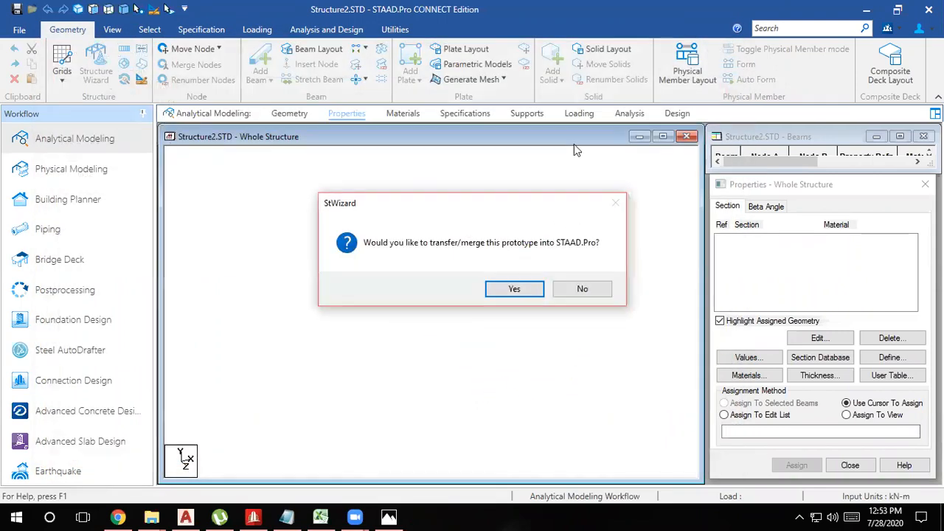
{"action": "left_click", "coordinate": [573, 290]}
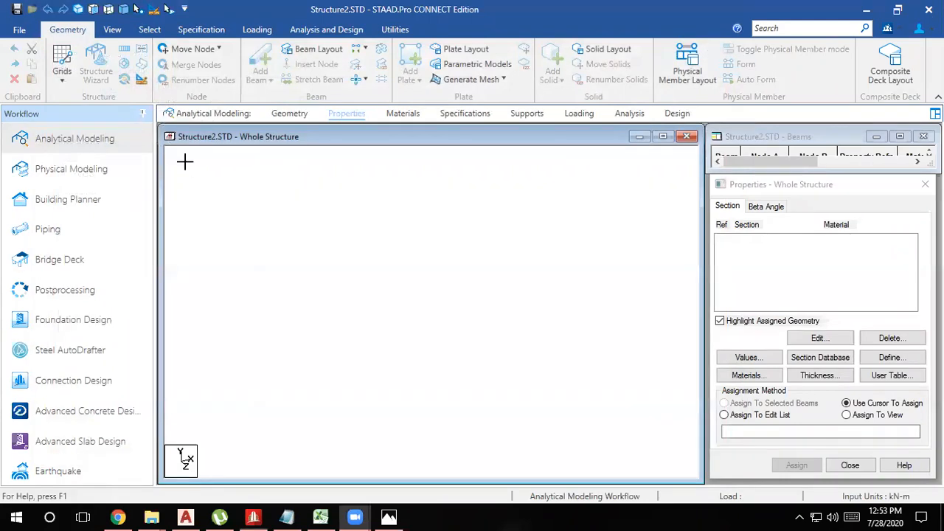
- Restart the Structure Wizard and load the A Simple Tower prototype from the VBA-Macro Models again
{"action": "left_click", "coordinate": [96, 65]}
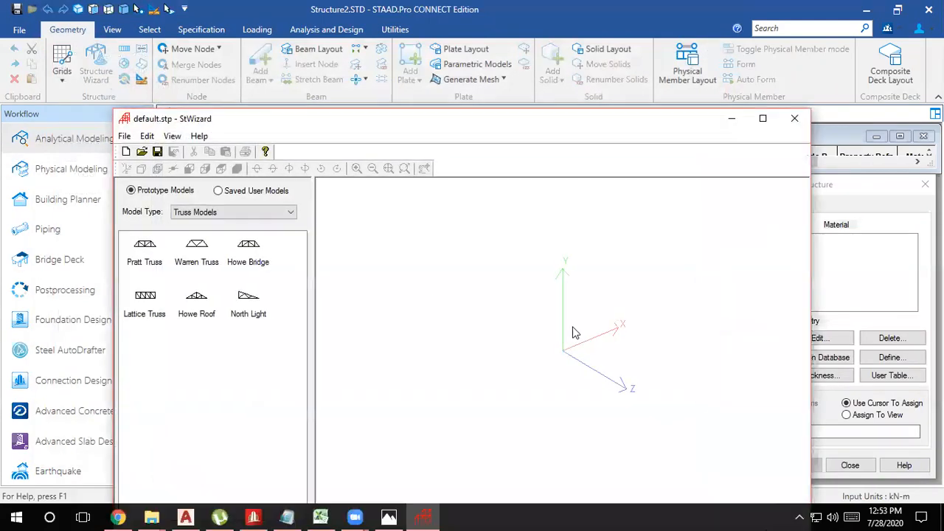
{"action": "left_click", "coordinate": [207, 214]}
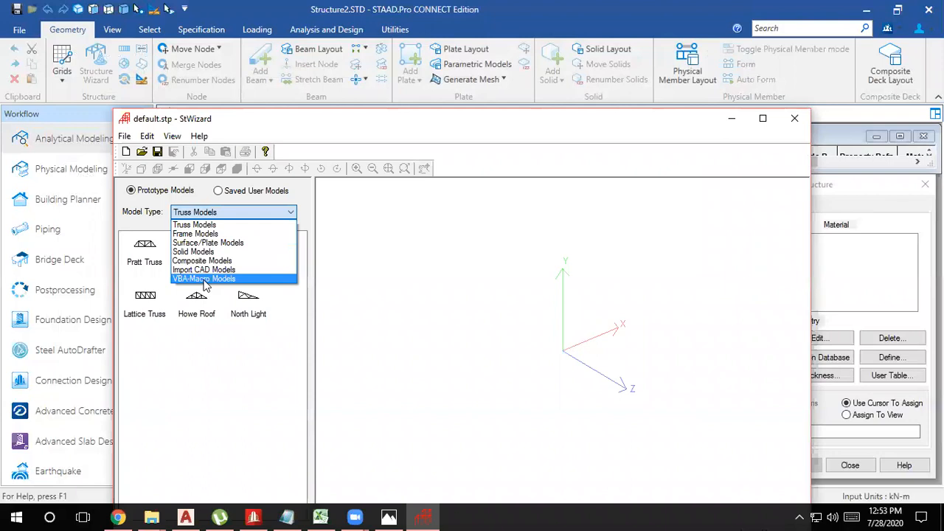
{"action": "left_click", "coordinate": [208, 276]}
{"action": "left_click_drag", "start_coordinate": [201, 245], "coordinate": [491, 291]}
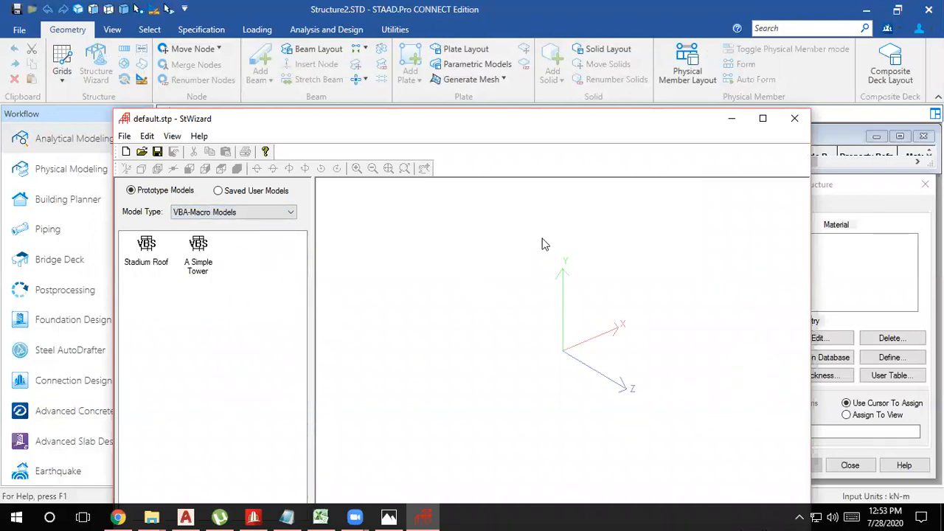
{"action": "left_click", "coordinate": [731, 118]}
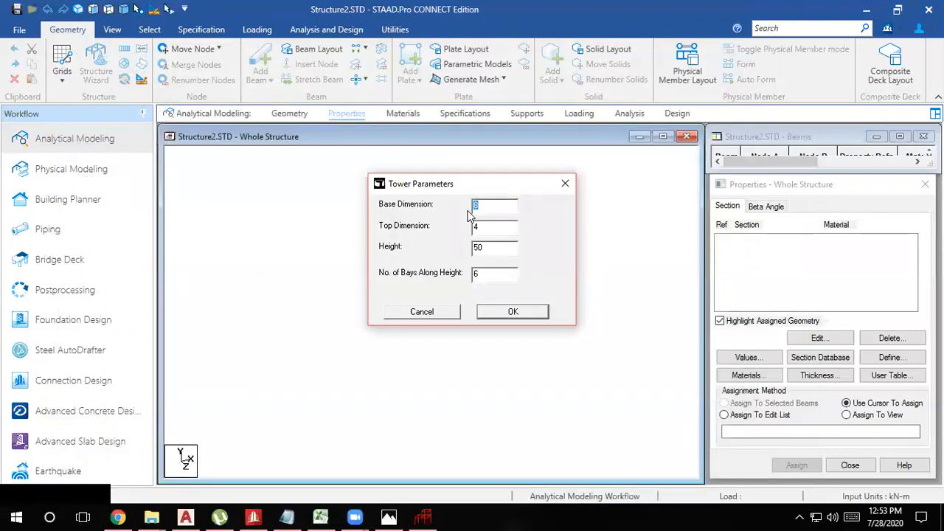
- Generate the tower with base dimension 8, top dimension 0, height 30 and 6 bays along the height
{"action": "key", "text": "Tab"}
{"action": "type", "text": "0"}
{"action": "key", "text": "Tab"}
{"action": "type", "text": "3"}
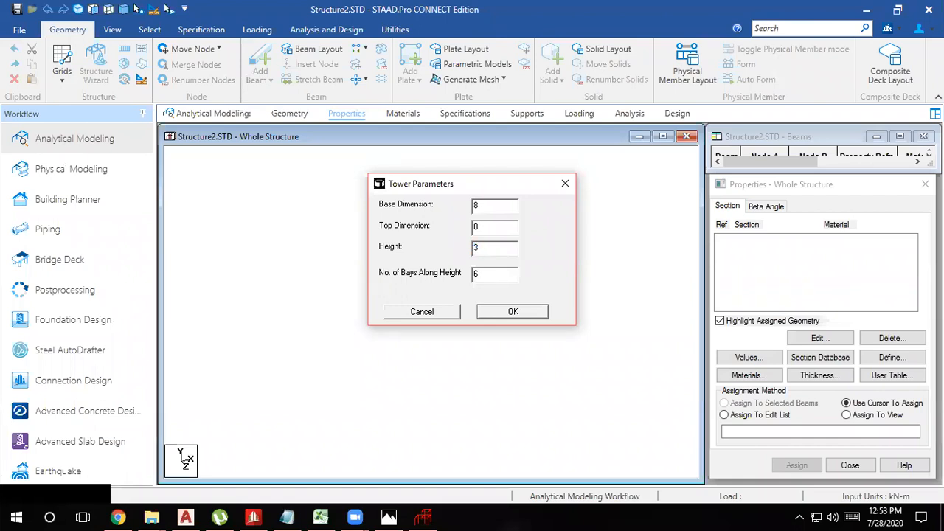
{"action": "left_click", "coordinate": [514, 313]}
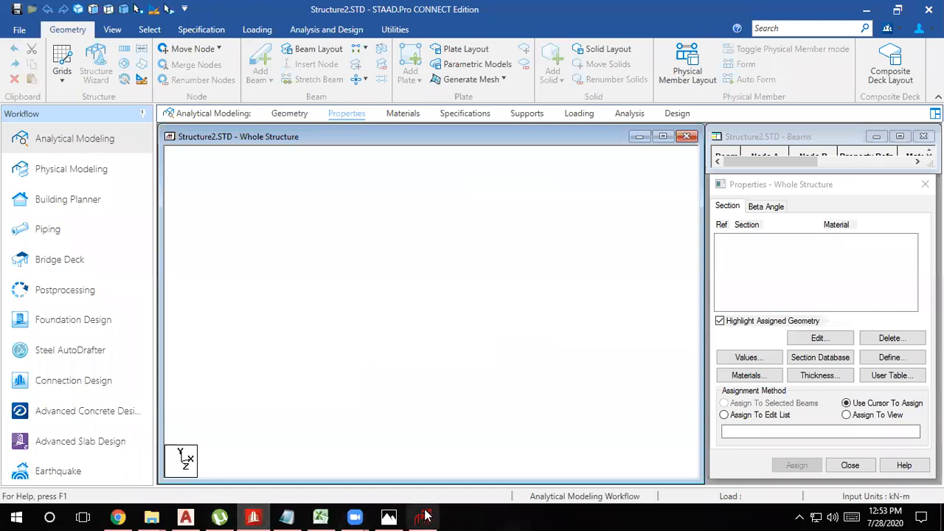
- Transfer the generated tower prototype into the Structure2 model at X 0, Y 0, Z 0 m and acknowledge the duplicate beams notice
{"action": "left_click", "coordinate": [426, 515]}
{"action": "left_click_drag", "start_coordinate": [472, 330], "coordinate": [519, 294]}
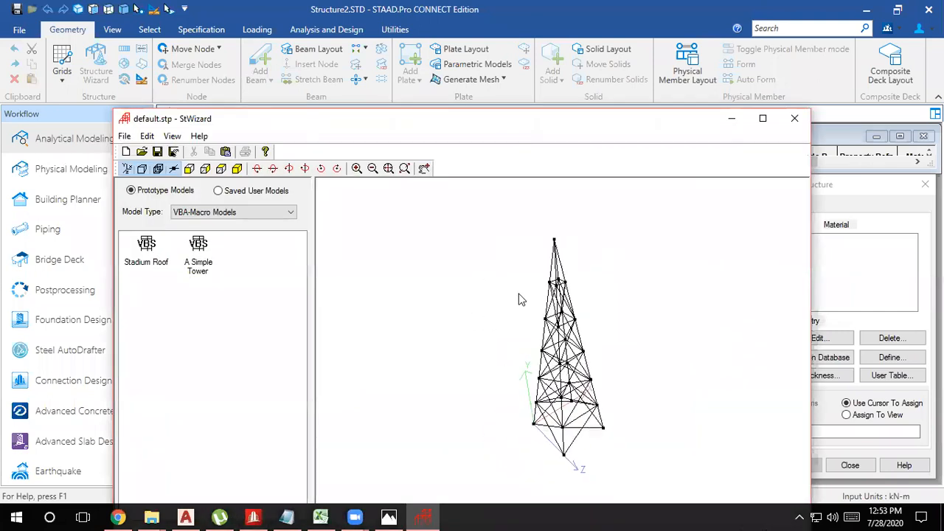
{"action": "left_click", "coordinate": [794, 118]}
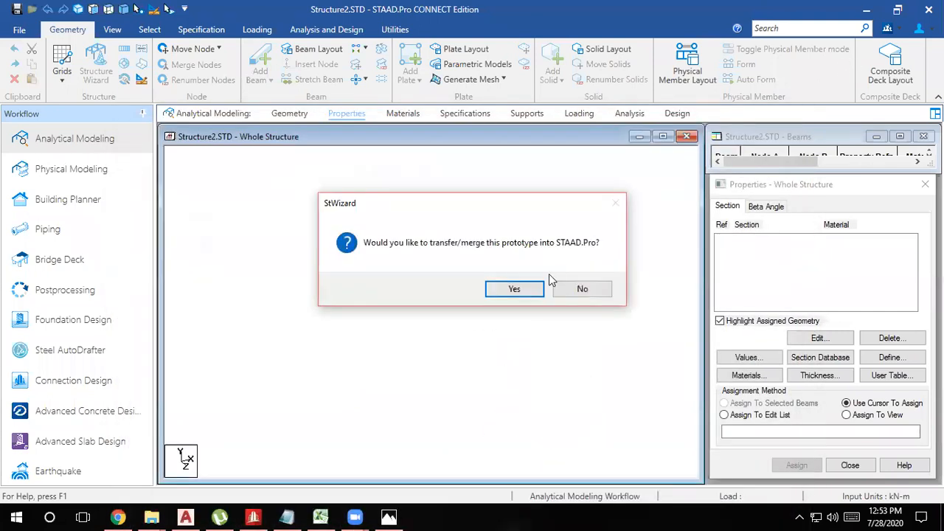
{"action": "left_click", "coordinate": [508, 290]}
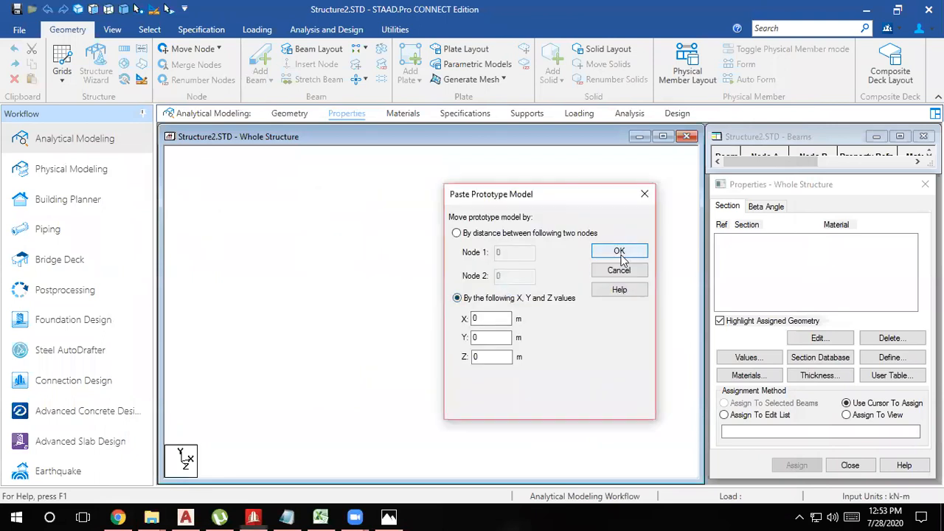
{"action": "left_click", "coordinate": [619, 252]}
{"action": "left_click", "coordinate": [514, 290]}
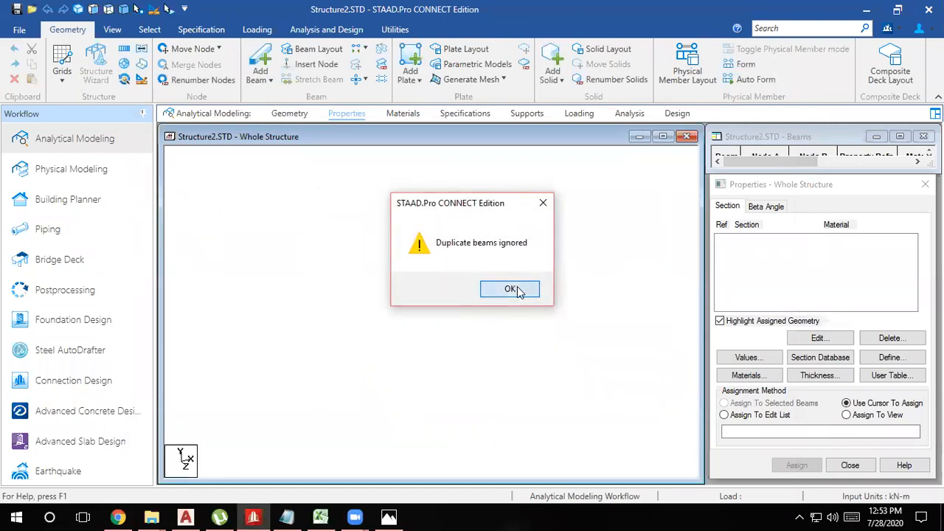
{"action": "left_click", "coordinate": [514, 290]}
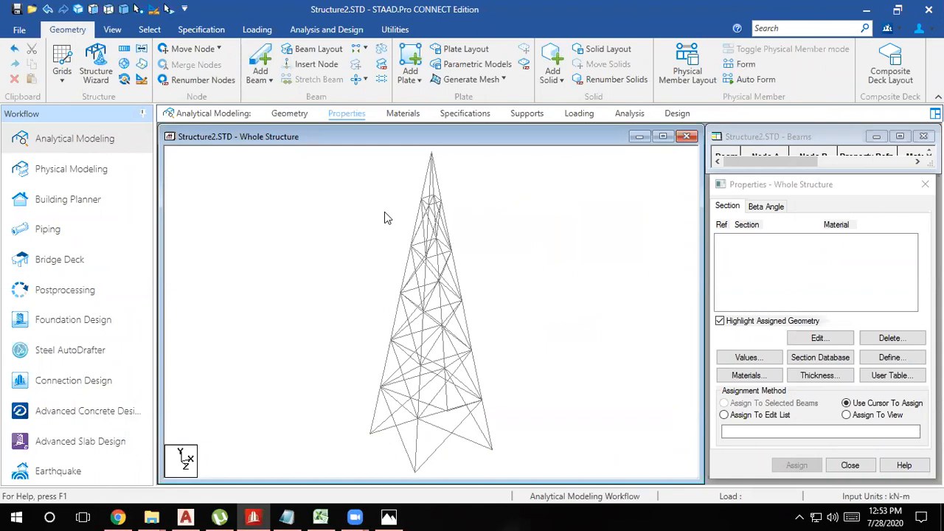
- Check the cross arms in the Transmission Tower.JPG drawing and return to the tower model in STAAD.Pro
{"action": "left_click", "coordinate": [389, 517]}
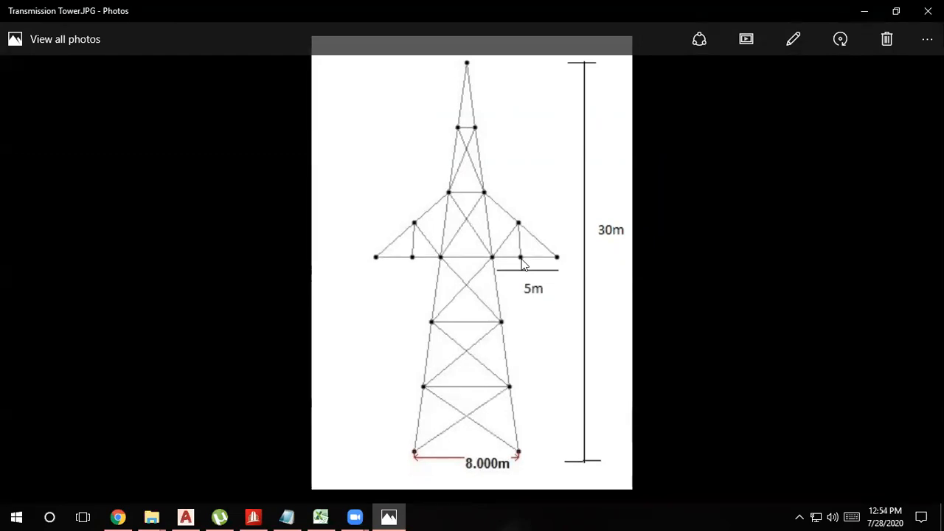
{"action": "left_click", "coordinate": [863, 10]}
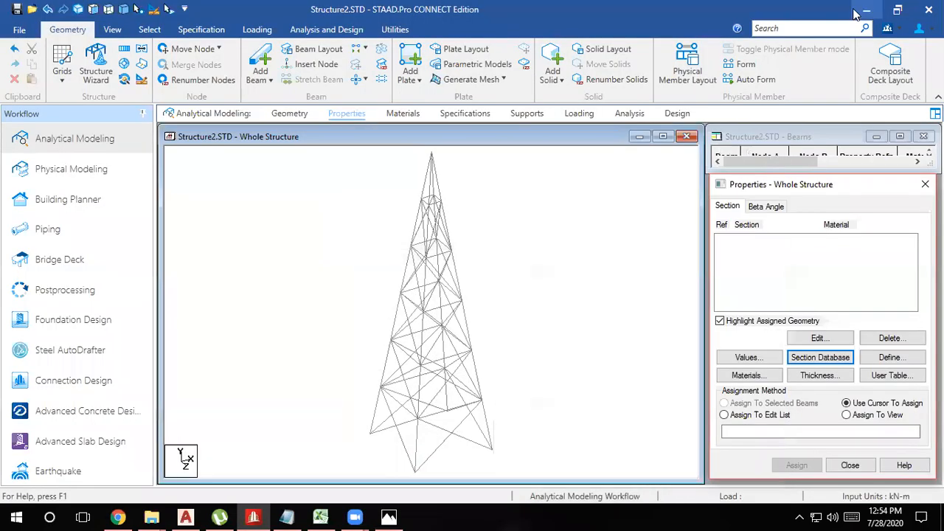
{"action": "scroll", "coordinate": [346, 310], "scroll_direction": "down", "scroll_amount": 3}
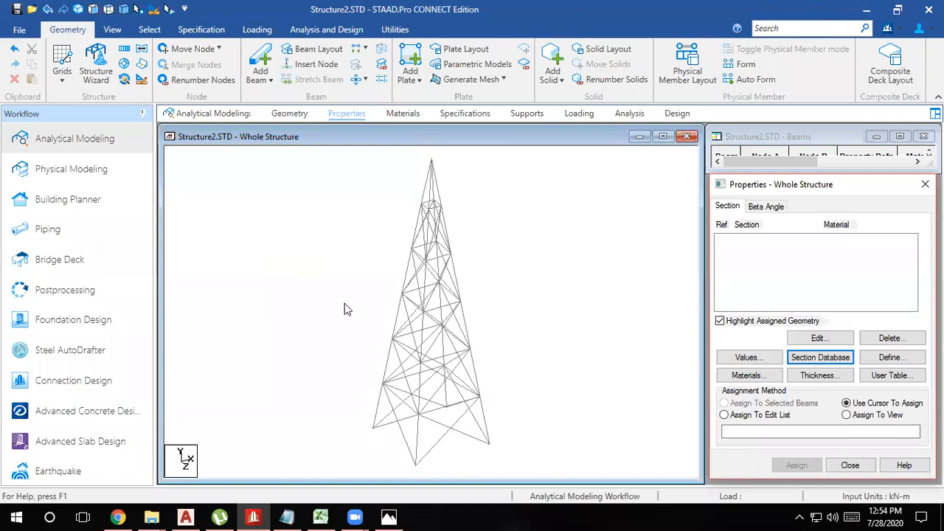
- Select all members of the tower and check the structure for duplicate nodes
{"action": "left_click_drag", "start_coordinate": [491, 446], "coordinate": [336, 171]}
{"action": "left_click", "coordinate": [336, 171]}
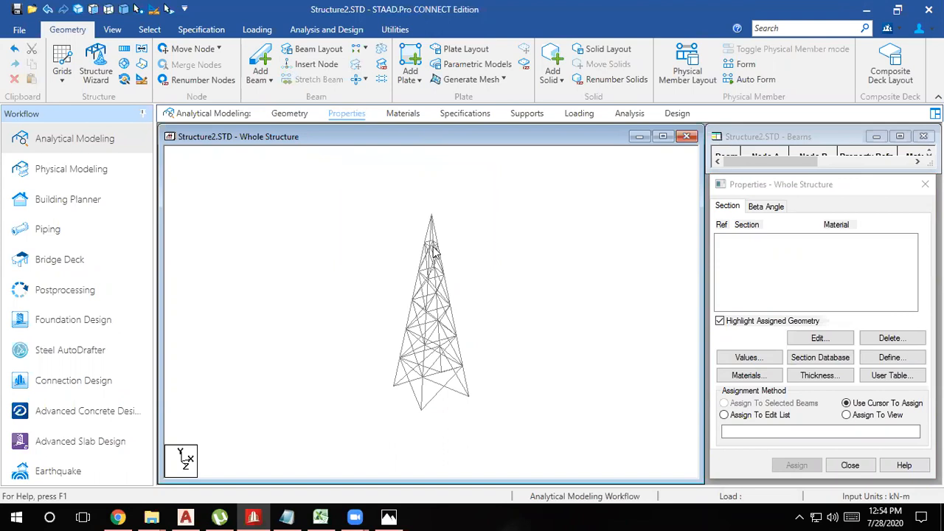
{"action": "scroll", "coordinate": [502, 434], "scroll_direction": "up", "scroll_amount": 2}
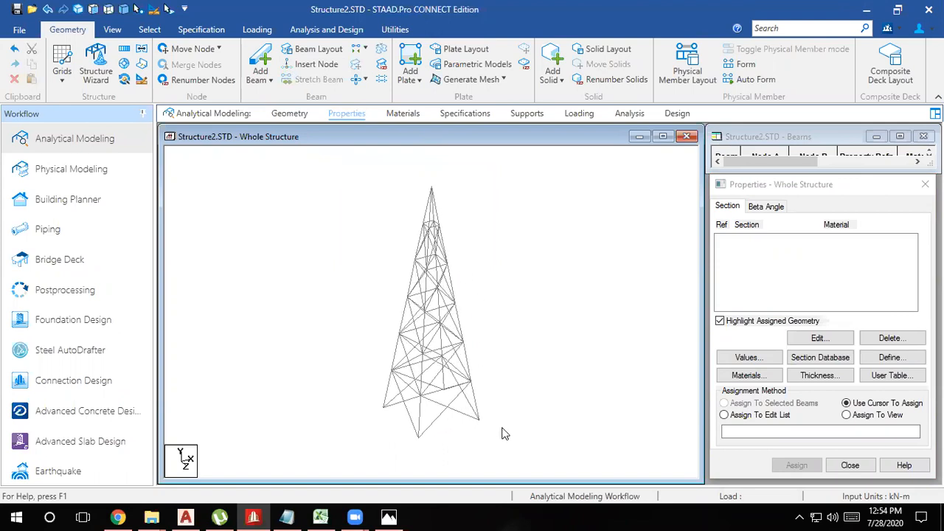
{"action": "left_click_drag", "start_coordinate": [405, 379], "coordinate": [312, 170]}
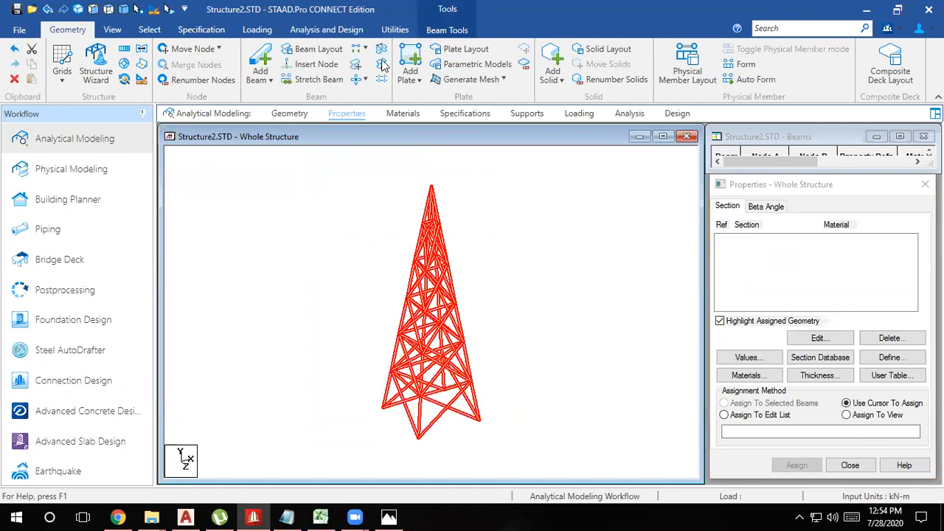
{"action": "left_click", "coordinate": [399, 31]}
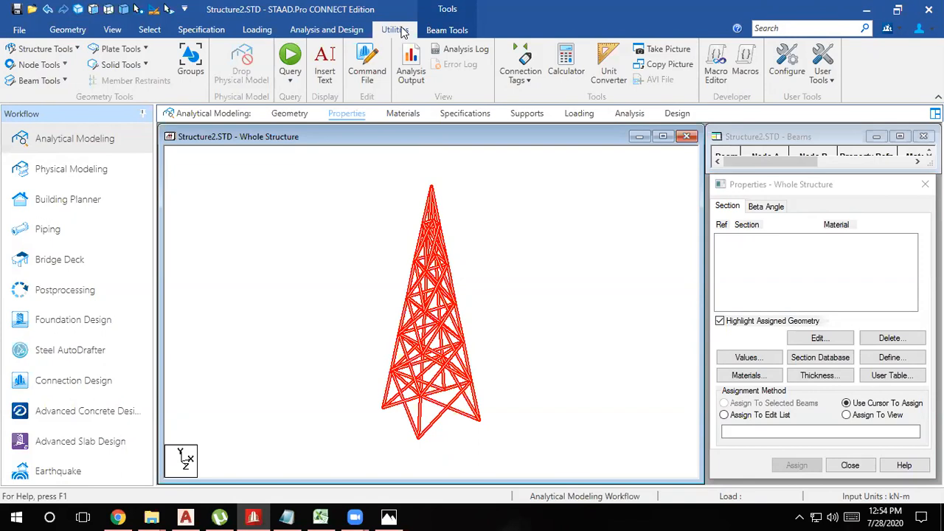
{"action": "scroll", "coordinate": [468, 200], "scroll_direction": "up", "scroll_amount": 3}
{"action": "middle_click_drag", "start_coordinate": [453, 177], "coordinate": [442, 296]}
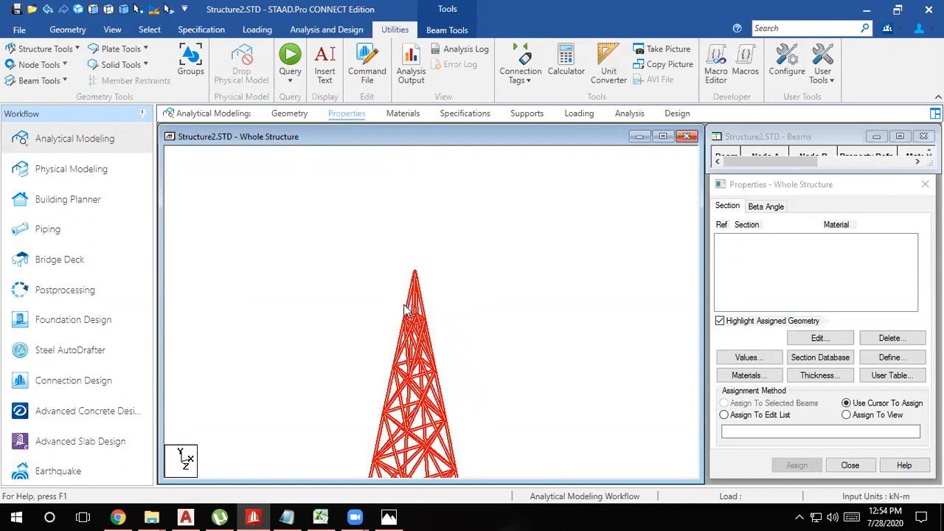
{"action": "left_click", "coordinate": [59, 68]}
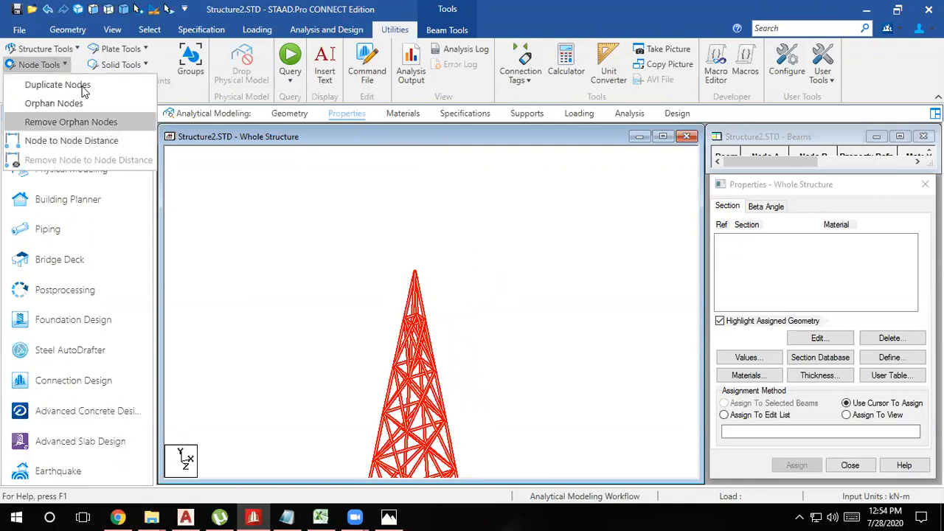
{"action": "left_click", "coordinate": [85, 85]}
{"action": "left_click", "coordinate": [410, 281]}
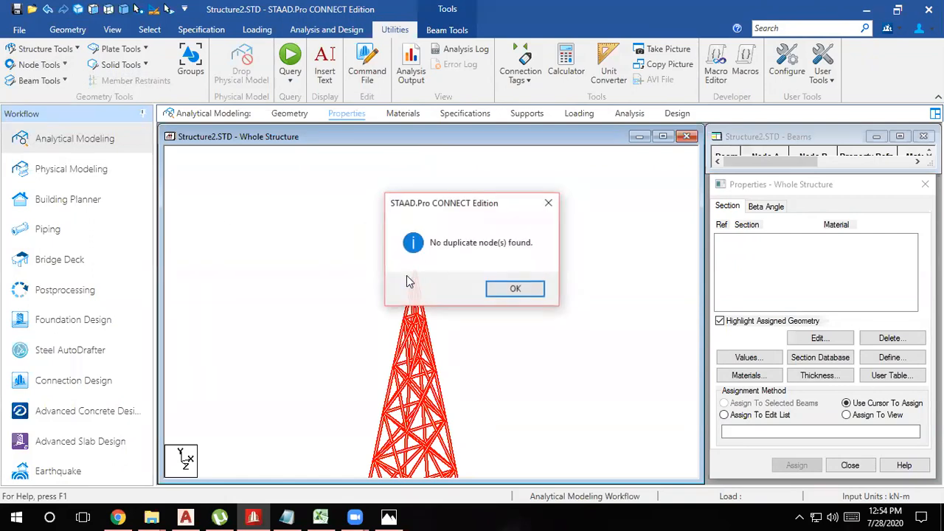
{"action": "left_click", "coordinate": [504, 288]}
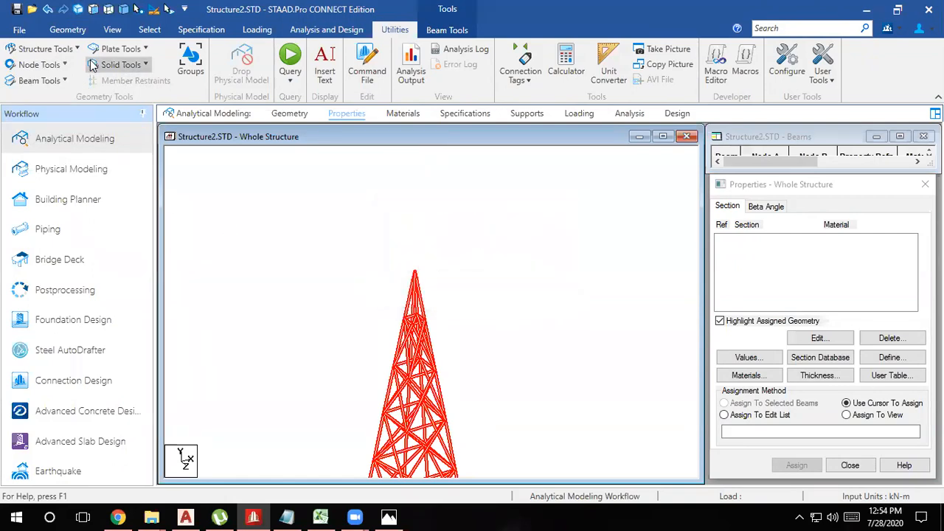
- Check the tower for duplicate beams and dismiss the notice
{"action": "left_click", "coordinate": [66, 81]}
{"action": "left_click", "coordinate": [72, 98]}
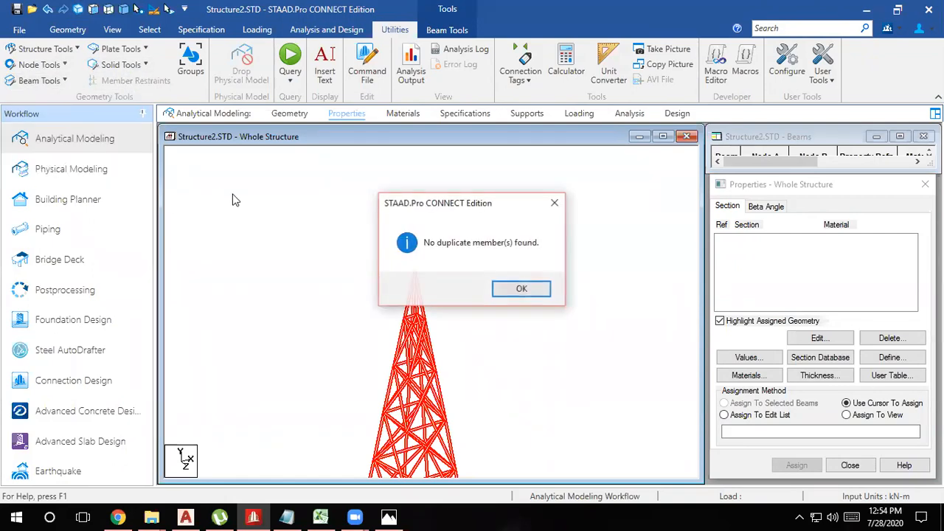
{"action": "left_click", "coordinate": [521, 288]}
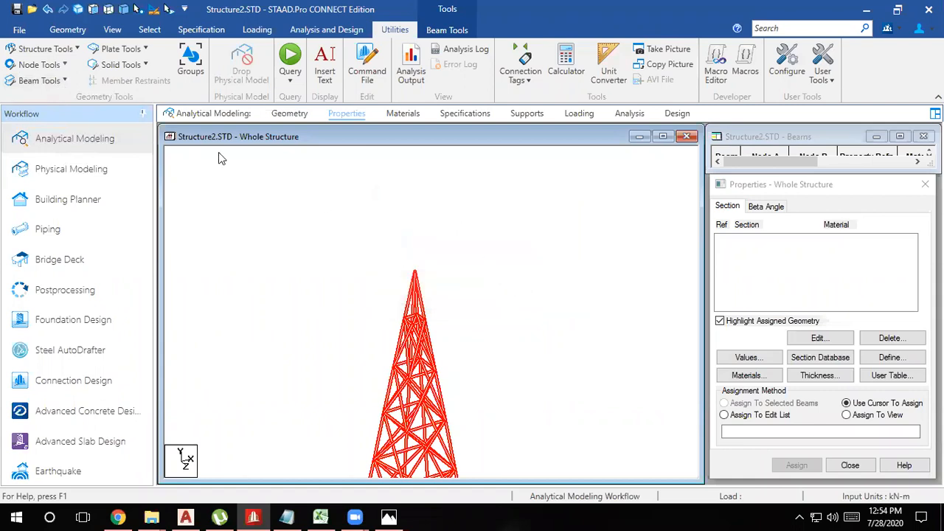
- Run the zero length beam check on the tower with a tolerance of 0.001 m
{"action": "left_click", "coordinate": [58, 66]}
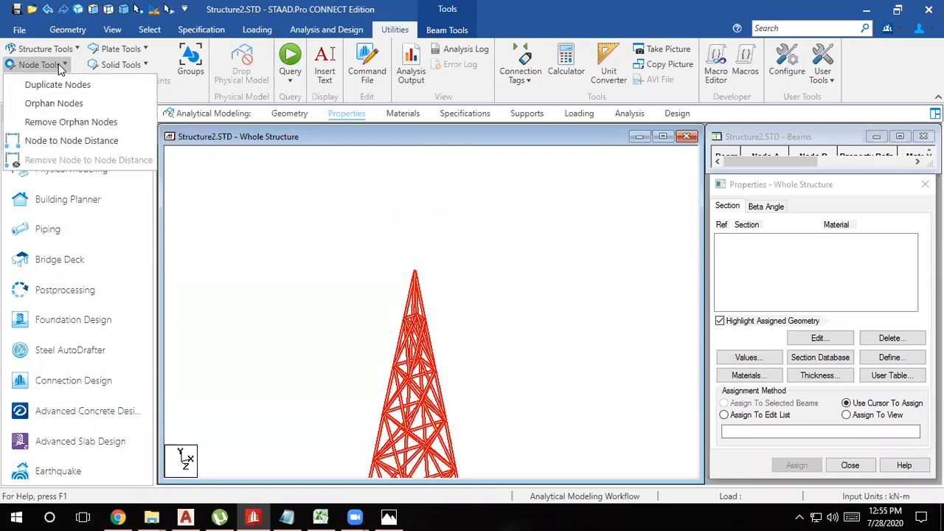
{"action": "left_click", "coordinate": [242, 224]}
{"action": "left_click", "coordinate": [67, 83]}
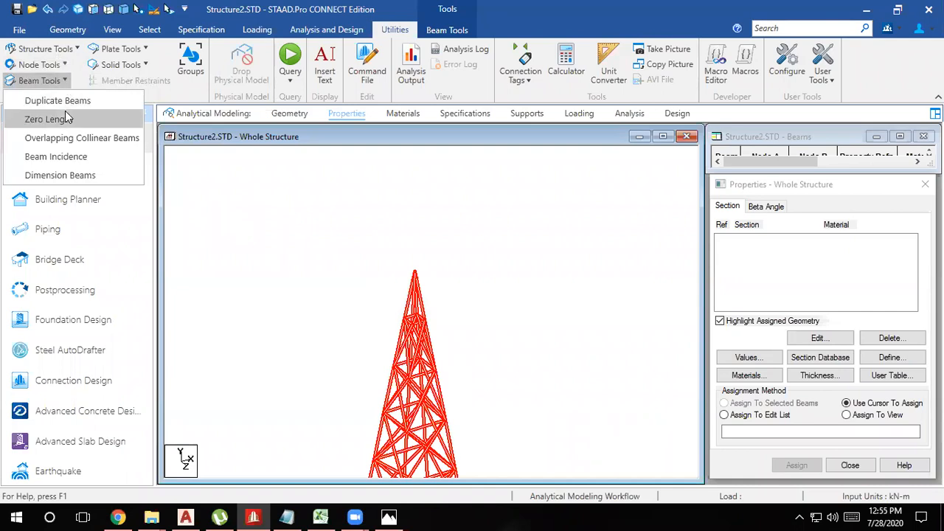
{"action": "left_click", "coordinate": [64, 121]}
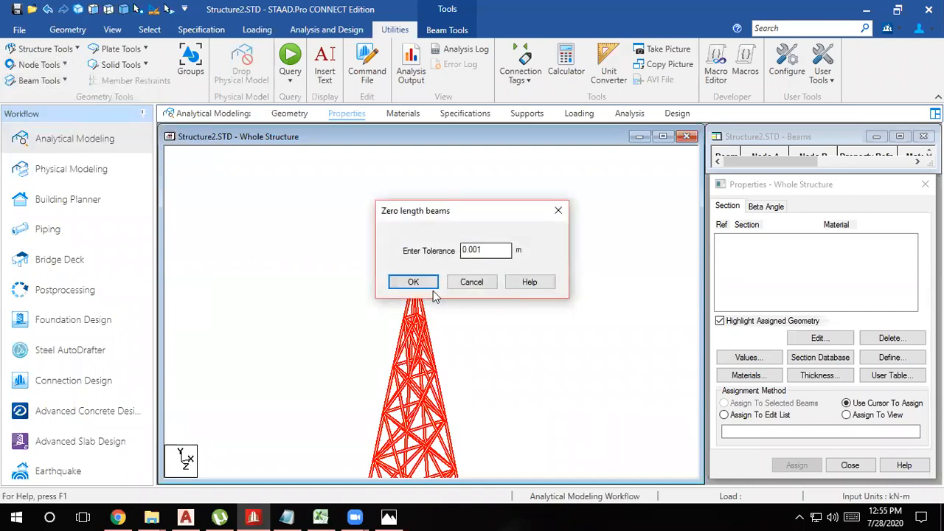
{"action": "left_click", "coordinate": [413, 283]}
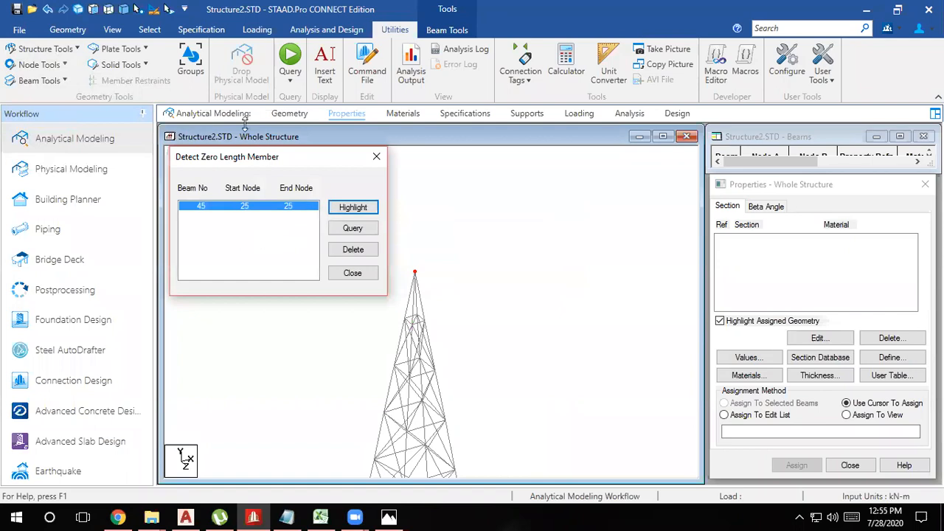
- Delete zero-length beam 45 at the tower's apex and close the Detect Zero Length Member results
{"action": "left_click_drag", "start_coordinate": [224, 158], "coordinate": [456, 107]}
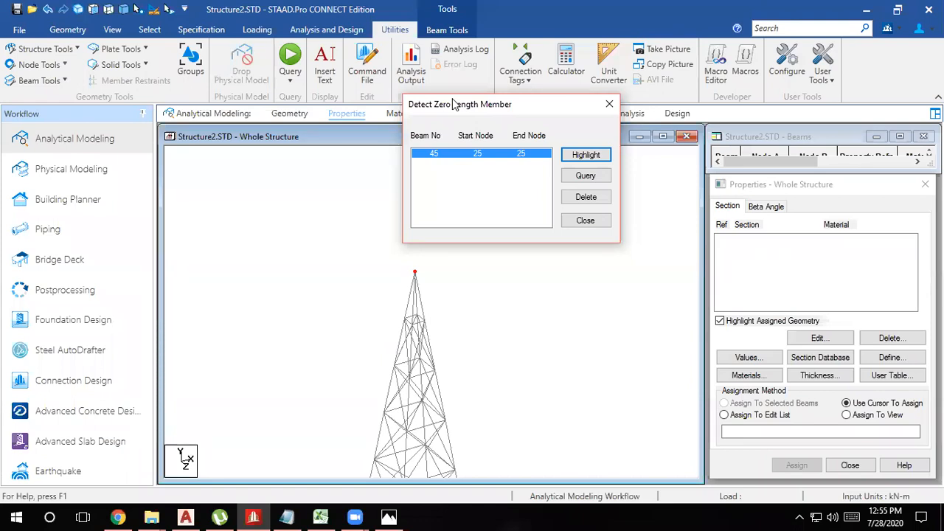
{"action": "left_click", "coordinate": [478, 159]}
{"action": "left_click", "coordinate": [428, 156]}
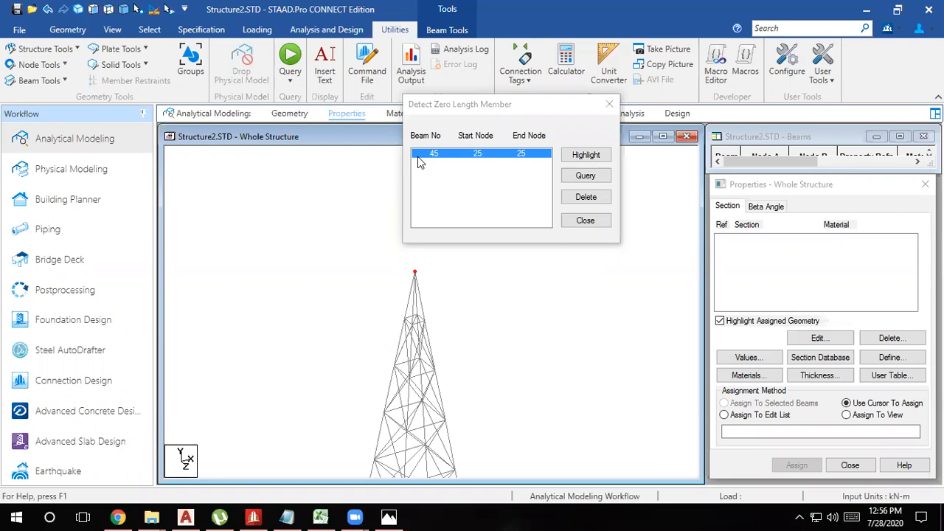
{"action": "left_click", "coordinate": [599, 200]}
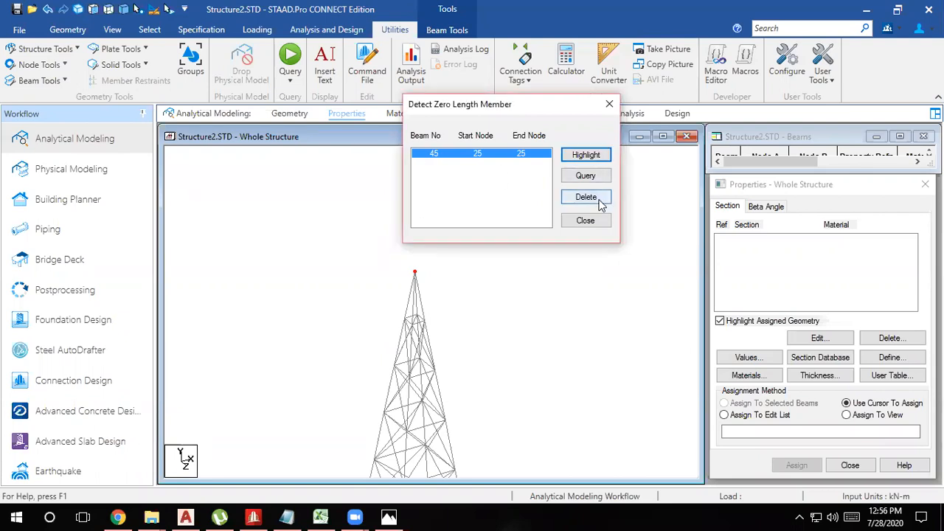
{"action": "left_click", "coordinate": [599, 200]}
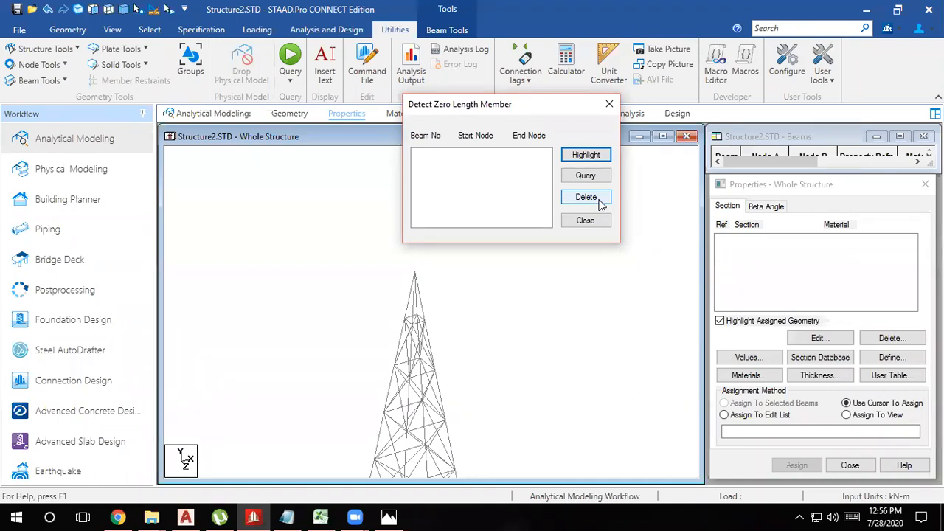
{"action": "left_click", "coordinate": [609, 104]}
- Check the cross-arm layout in the Transmission Tower.JPG drawing, return to STAAD.Pro and inspect the tower in front view
{"action": "scroll", "coordinate": [358, 225], "scroll_direction": "down", "scroll_amount": 2}
{"action": "middle_click_drag", "start_coordinate": [381, 273], "coordinate": [373, 228]}
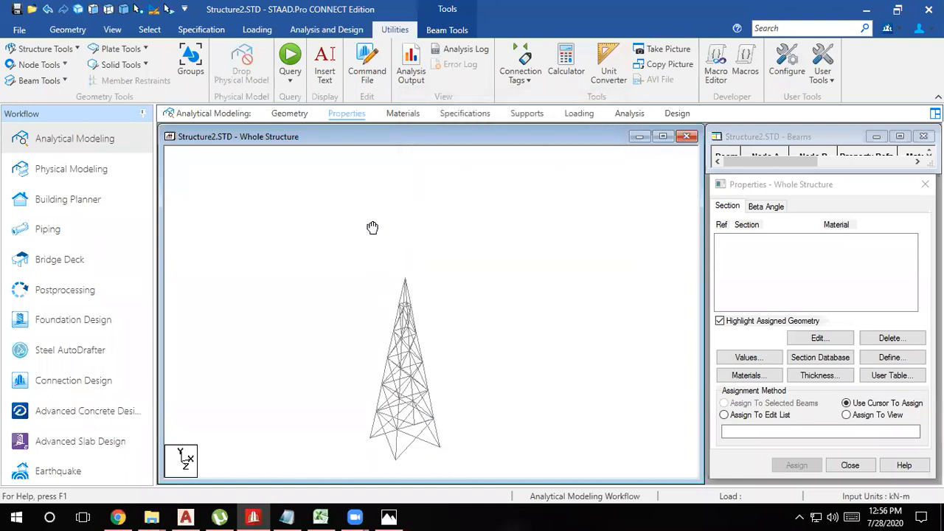
{"action": "left_click", "coordinate": [389, 517]}
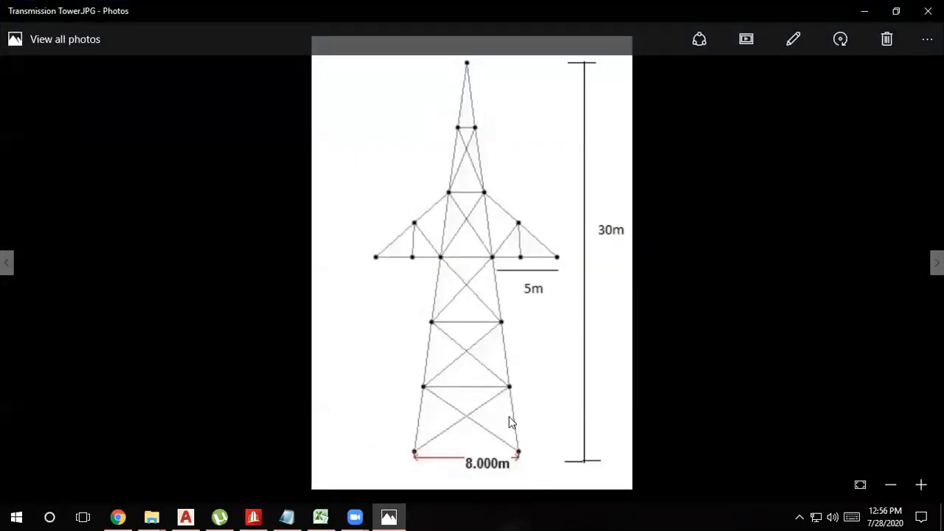
{"action": "left_click", "coordinate": [394, 517]}
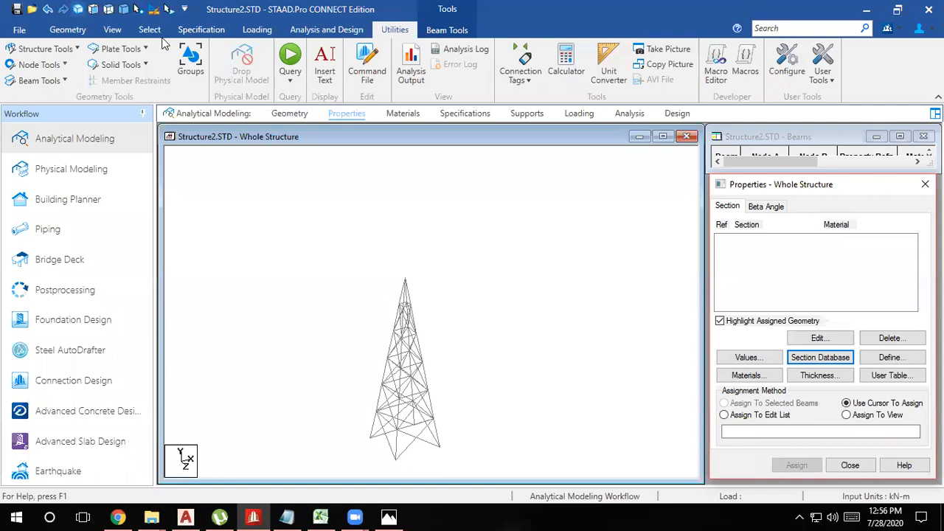
{"action": "left_click", "coordinate": [78, 9]}
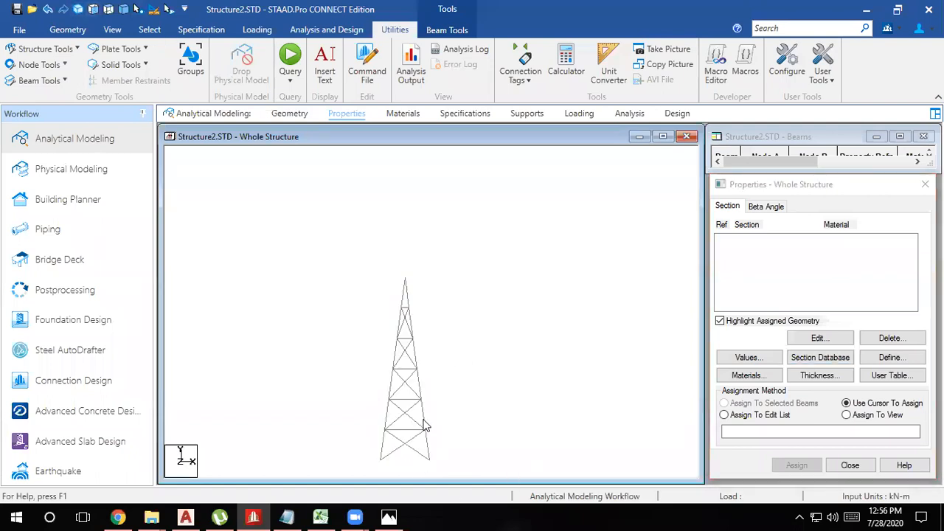
{"action": "left_click", "coordinate": [415, 361]}
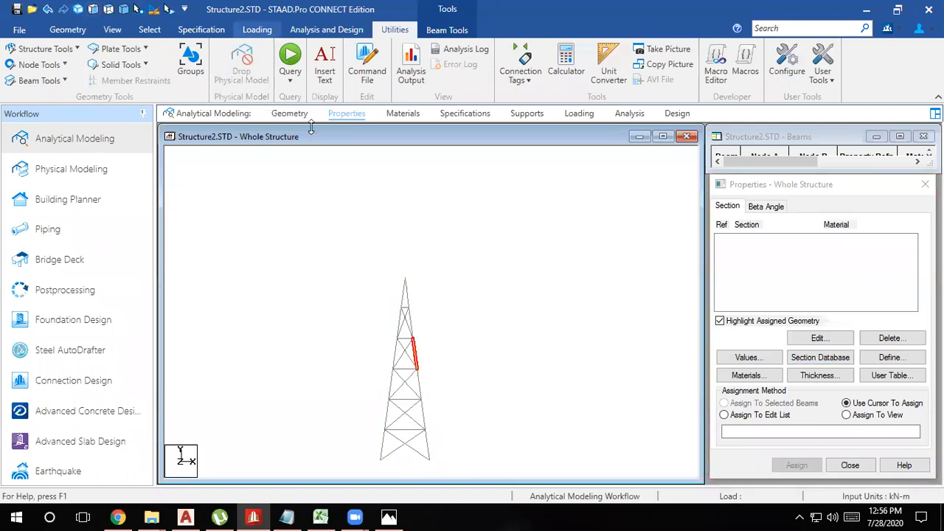
{"action": "left_click", "coordinate": [502, 213]}
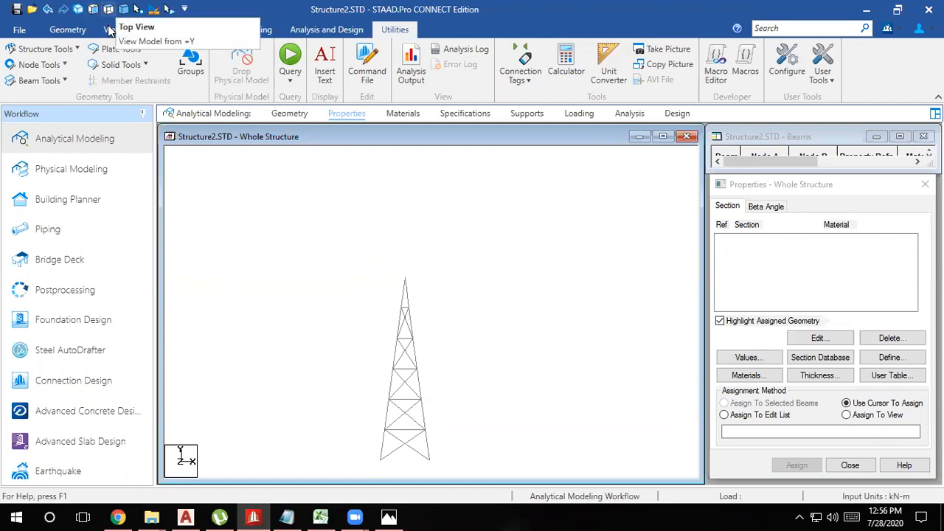
- Insert a midpoint node on each of the two opposite Z-direction horizontal beams at the tower's 15 m level
{"action": "scroll", "coordinate": [436, 343], "scroll_direction": "up", "scroll_amount": 3}
{"action": "middle_click_drag", "start_coordinate": [436, 346], "coordinate": [431, 275]}
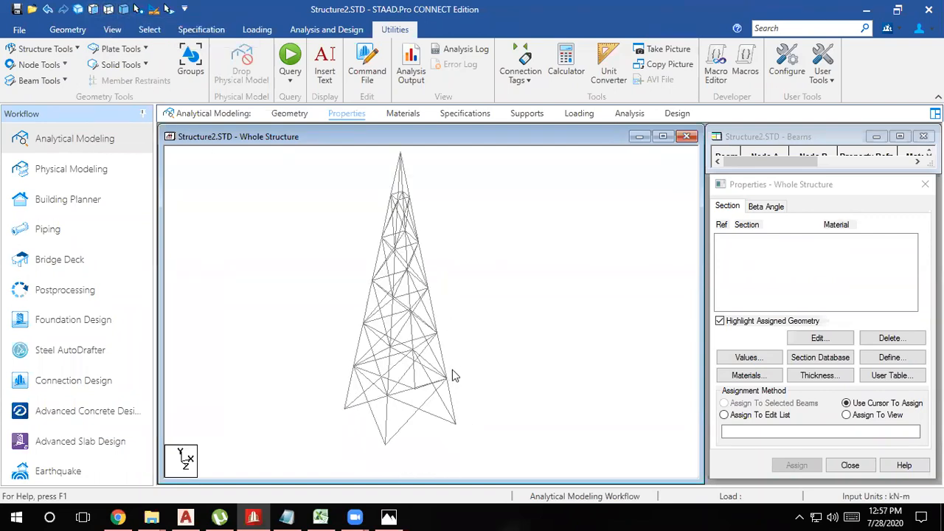
{"action": "scroll", "coordinate": [432, 295], "scroll_direction": "up", "scroll_amount": 5}
{"action": "scroll", "coordinate": [414, 283], "scroll_direction": "up", "scroll_amount": 5}
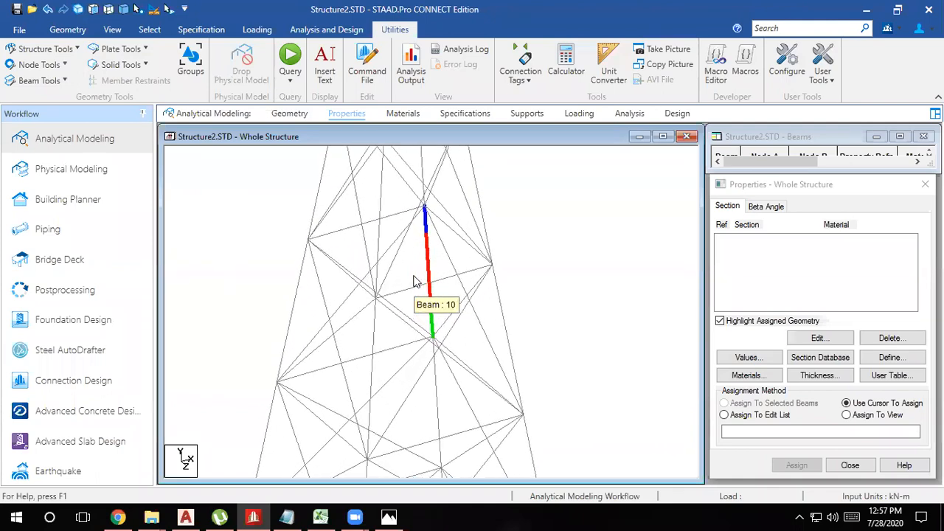
{"action": "scroll", "coordinate": [414, 283], "scroll_direction": "up", "scroll_amount": 5}
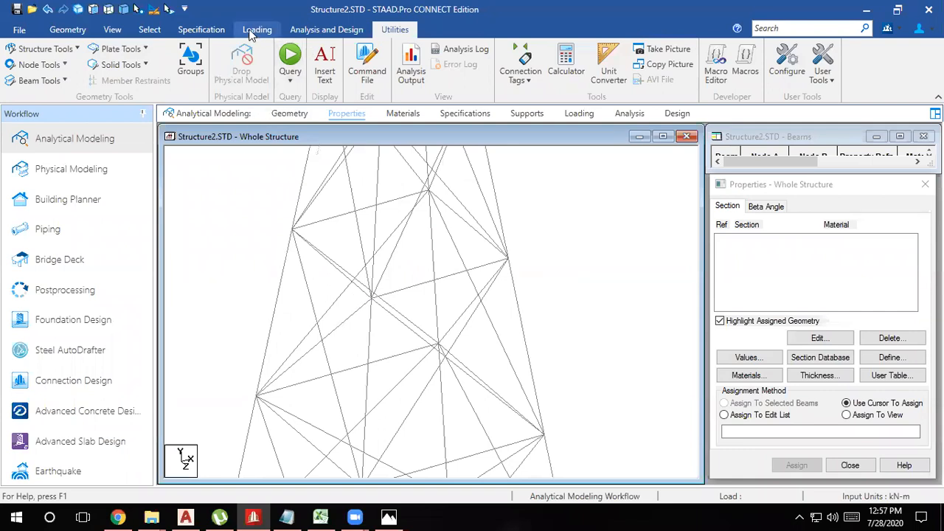
{"action": "left_click", "coordinate": [112, 30]}
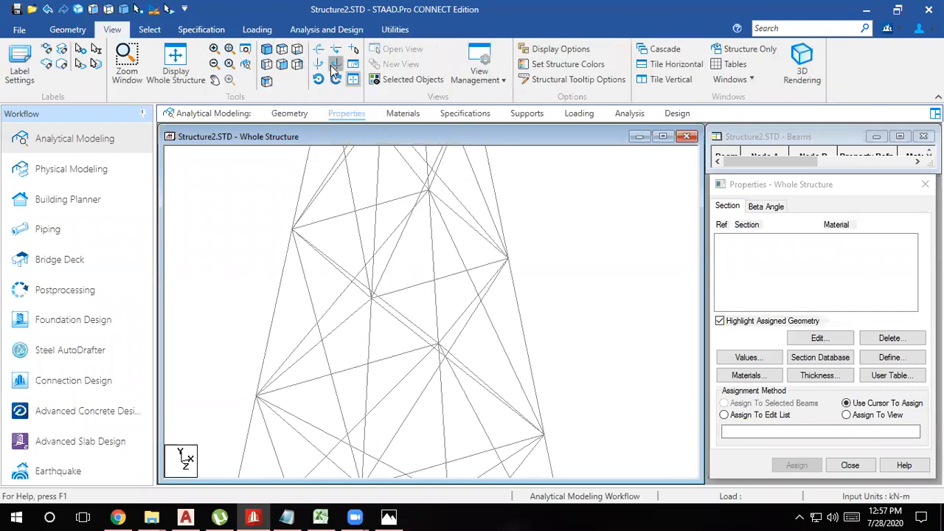
{"action": "left_click", "coordinate": [332, 65]}
{"action": "left_click", "coordinate": [333, 66]}
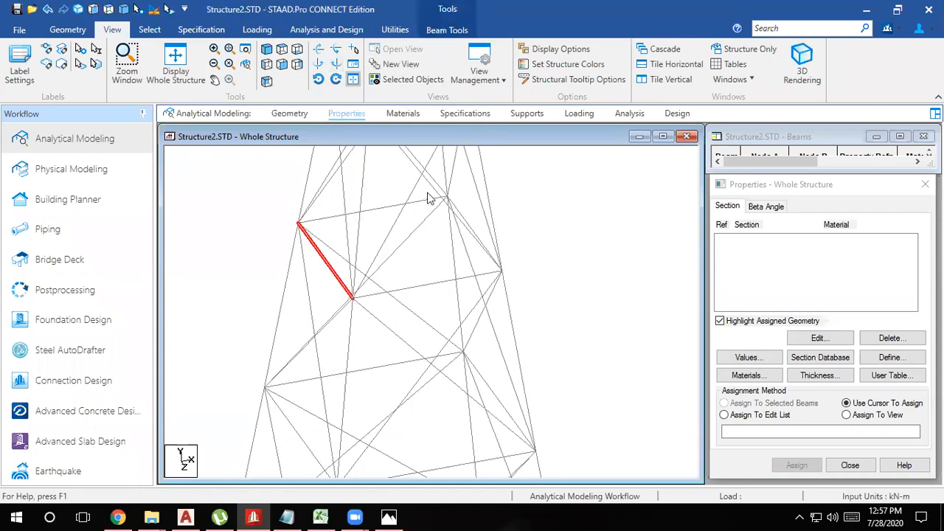
{"action": "left_click", "coordinate": [317, 65]}
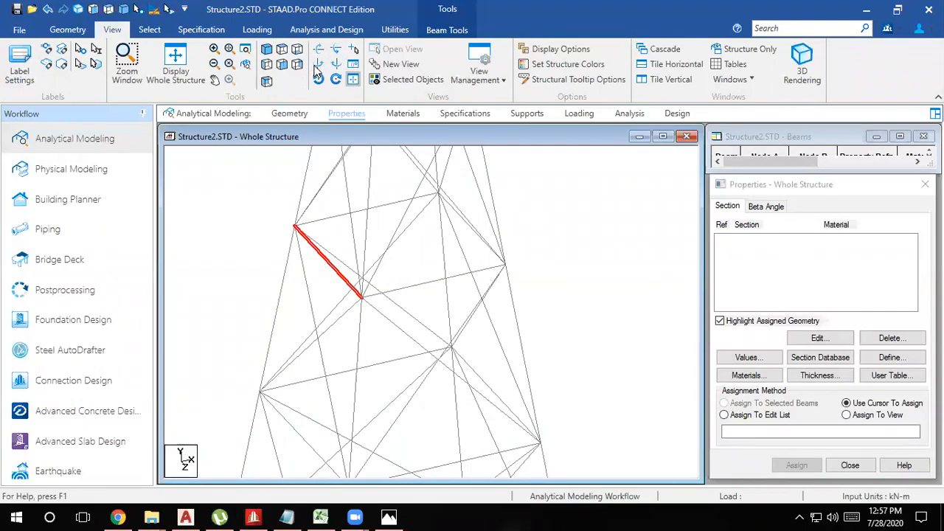
{"action": "scroll", "coordinate": [469, 243], "scroll_direction": "up", "scroll_amount": 3}
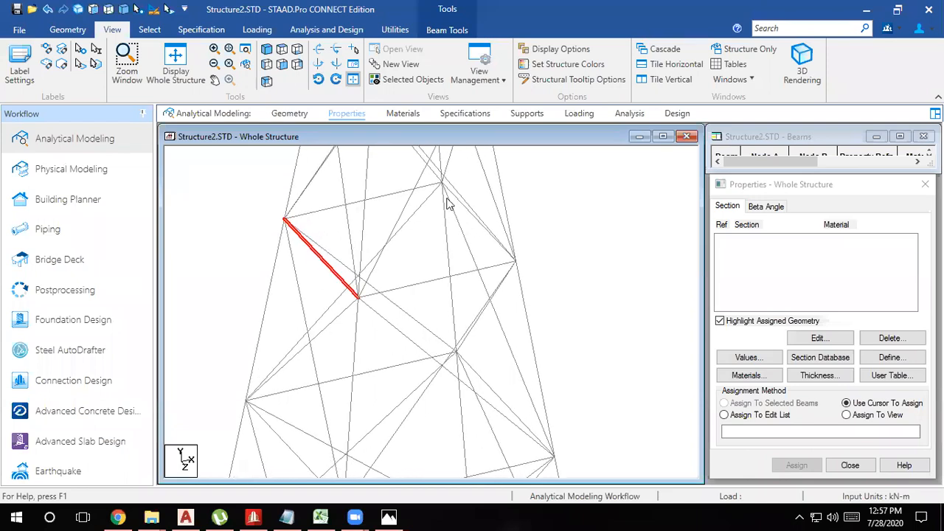
{"action": "left_click", "coordinate": [317, 64]}
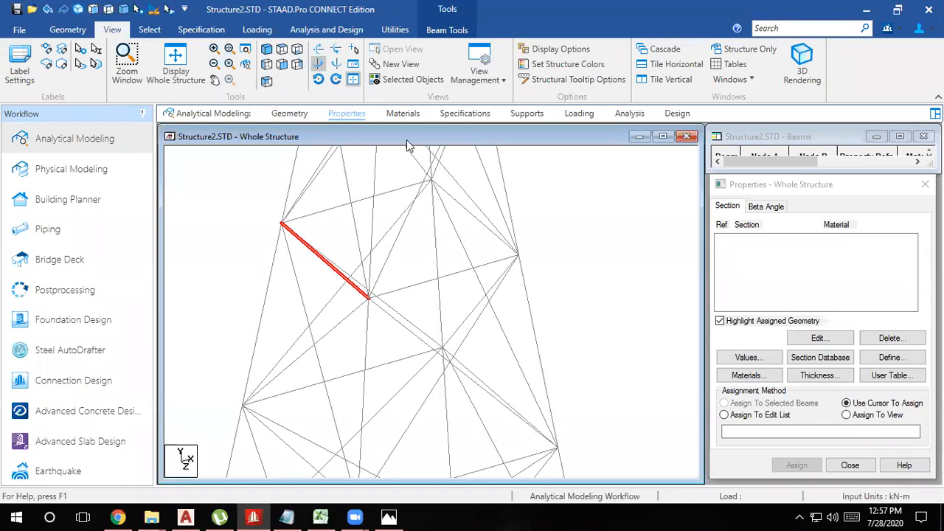
{"action": "left_click", "coordinate": [474, 221]}
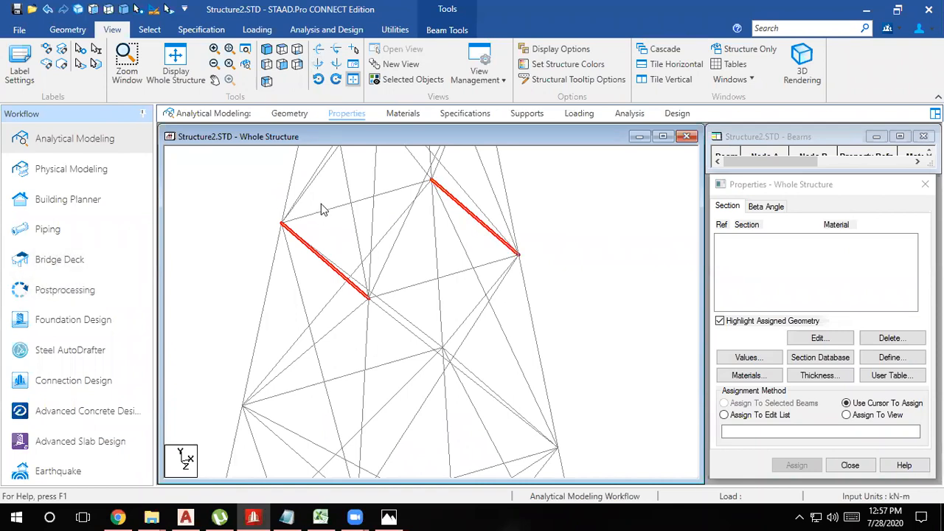
{"action": "scroll", "coordinate": [315, 235], "scroll_direction": "up", "scroll_amount": 5}
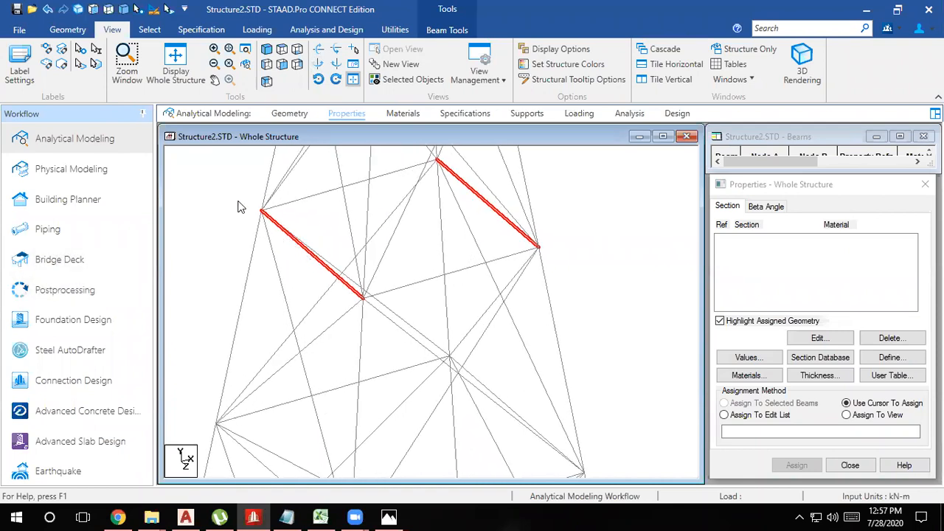
{"action": "scroll", "coordinate": [416, 334], "scroll_direction": "down", "scroll_amount": 5}
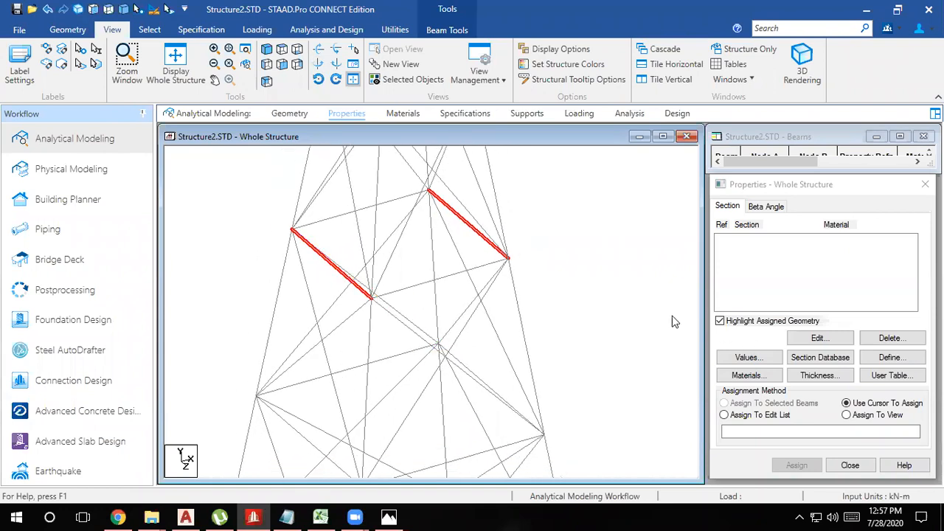
{"action": "left_click_drag", "start_coordinate": [534, 289], "coordinate": [544, 354]}
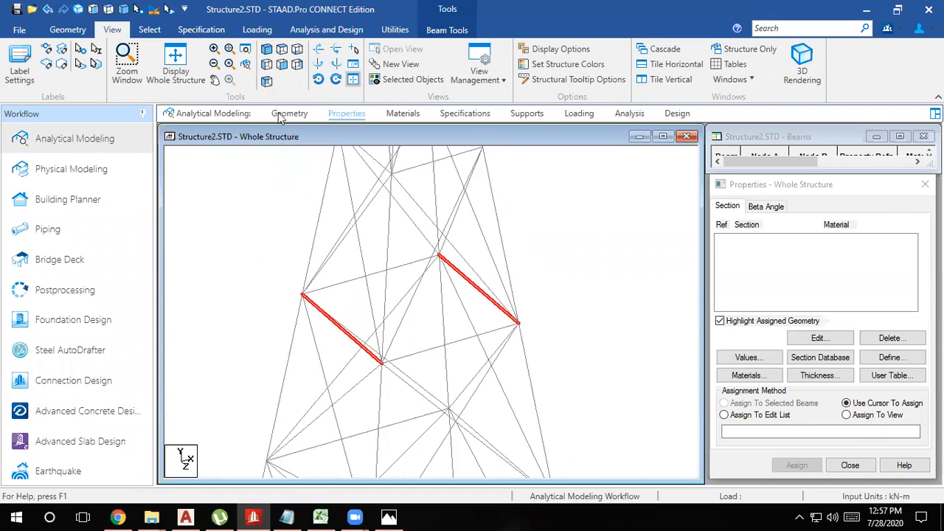
{"action": "left_click", "coordinate": [64, 31]}
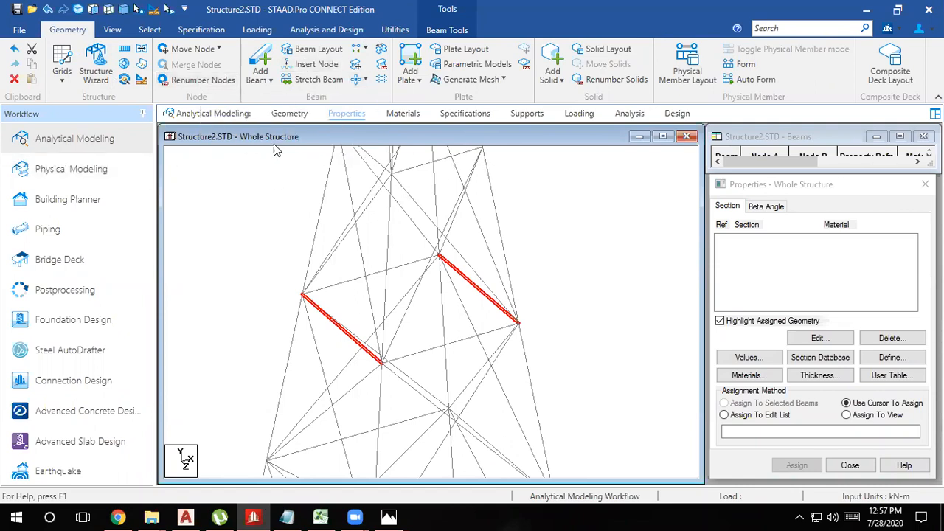
{"action": "left_click", "coordinate": [319, 65]}
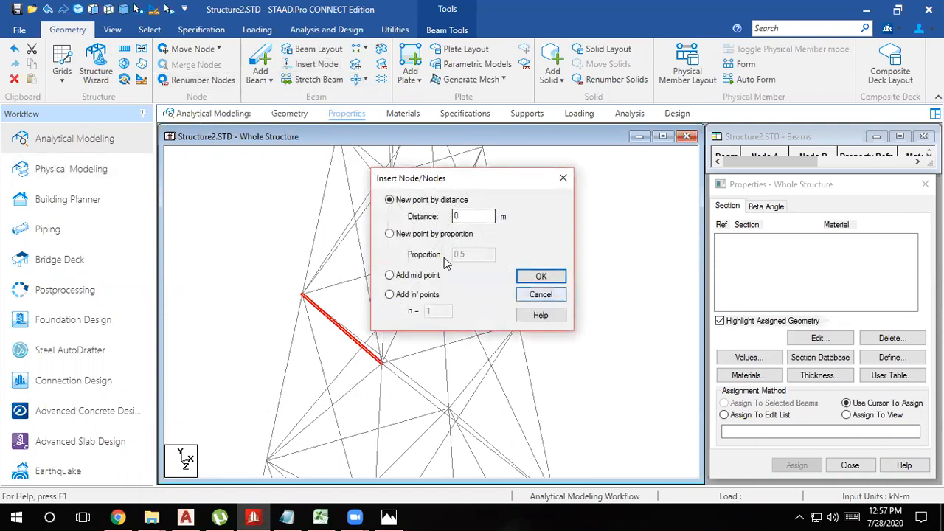
{"action": "left_click", "coordinate": [397, 278]}
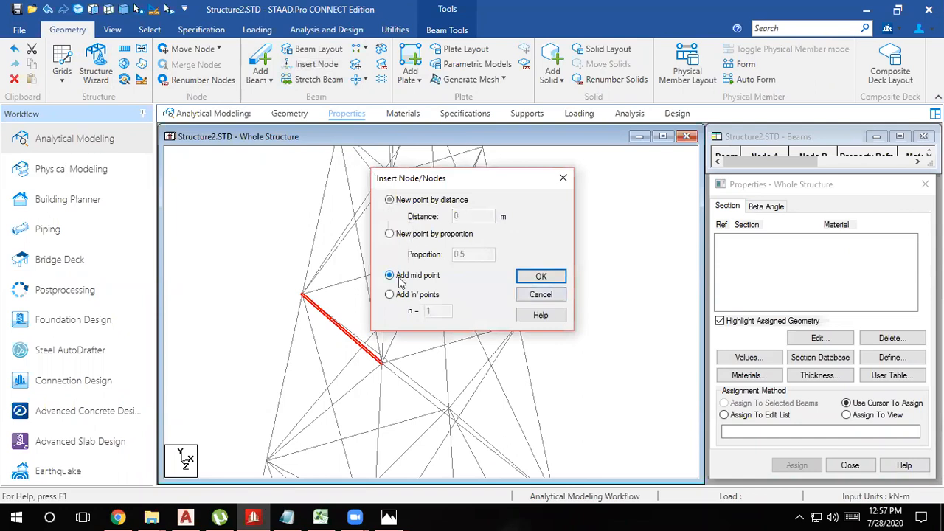
{"action": "left_click", "coordinate": [543, 277]}
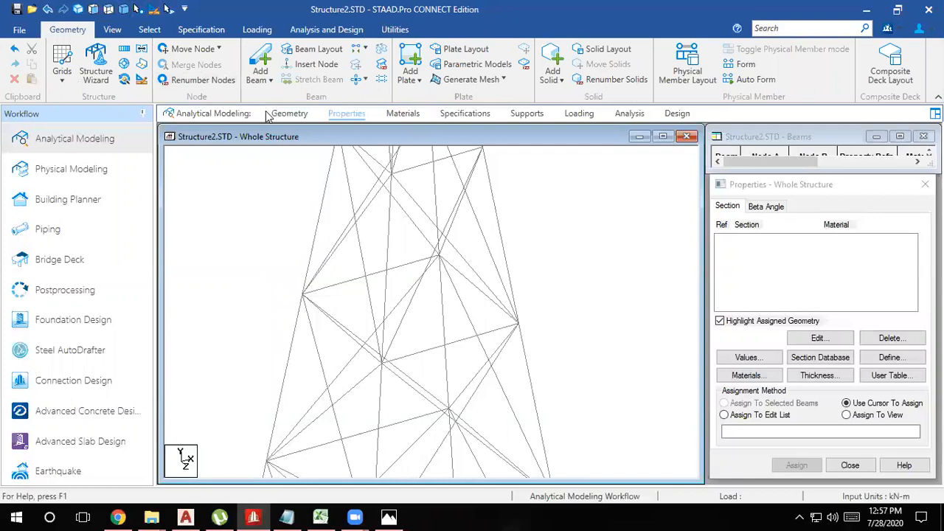
- Copy the midpoint node at X 6 m, Y 15 m with one Translational Repeat step of 5 m in X, following the reference drawing
{"action": "left_click", "coordinate": [287, 115]}
{"action": "scroll", "coordinate": [446, 201], "scroll_direction": "up", "scroll_amount": 5}
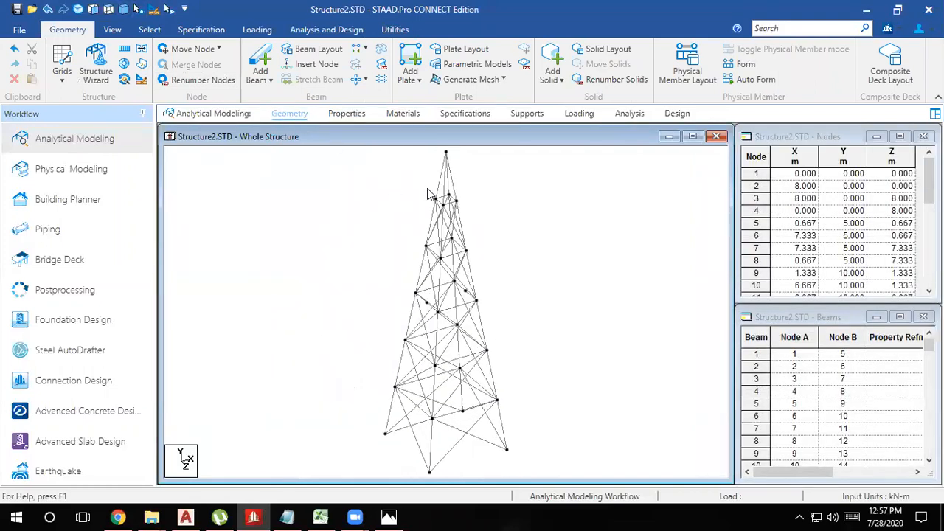
{"action": "scroll", "coordinate": [476, 276], "scroll_direction": "up", "scroll_amount": 5}
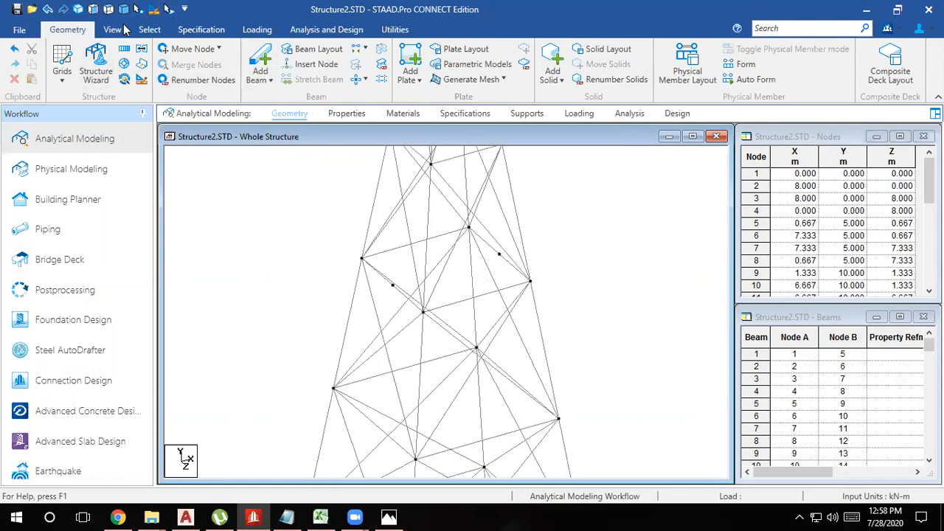
{"action": "left_click", "coordinate": [498, 255]}
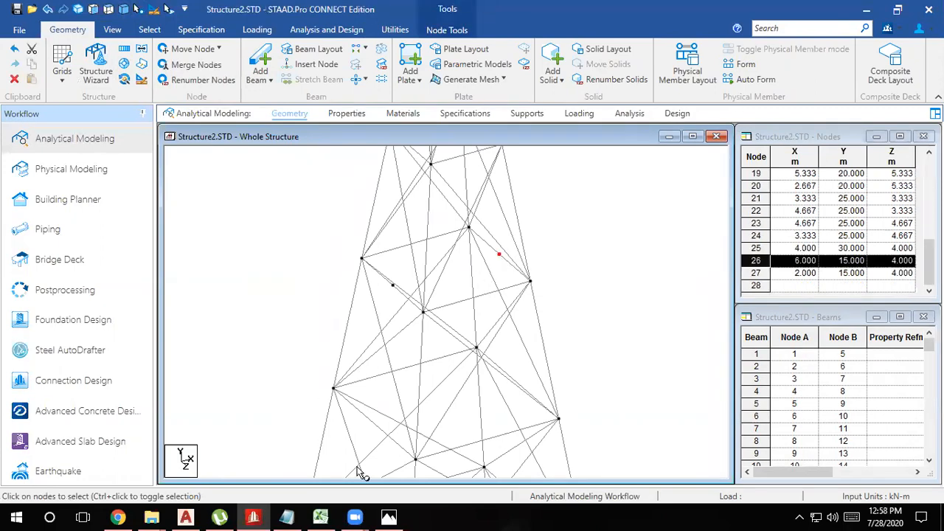
{"action": "left_click", "coordinate": [389, 517]}
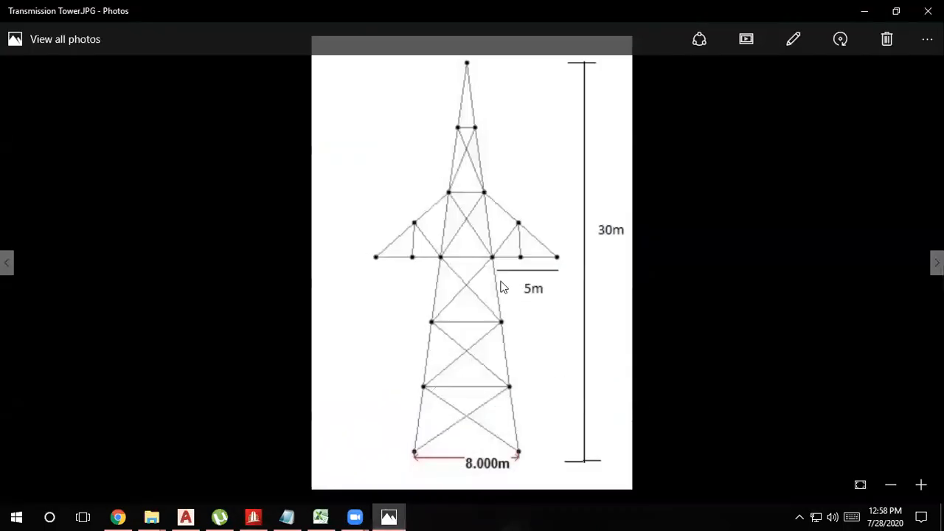
{"action": "left_click", "coordinate": [388, 516]}
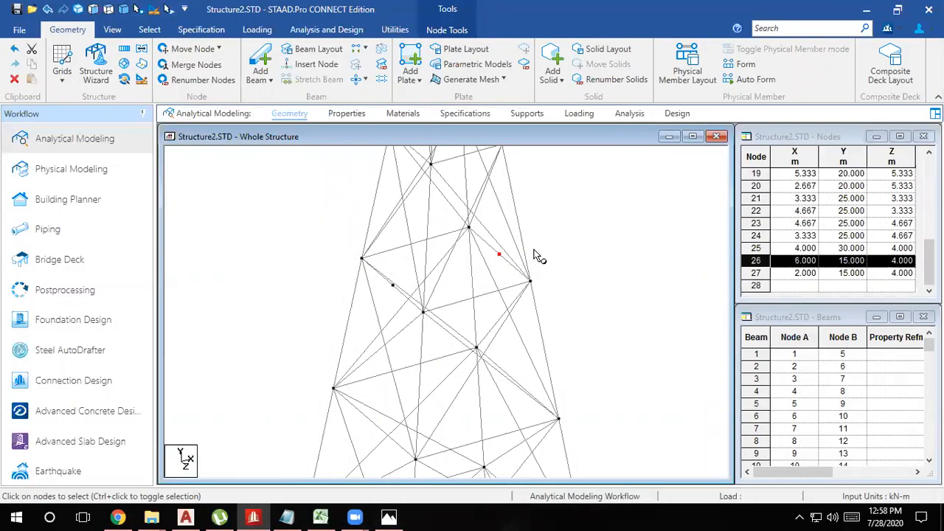
{"action": "left_click", "coordinate": [126, 64]}
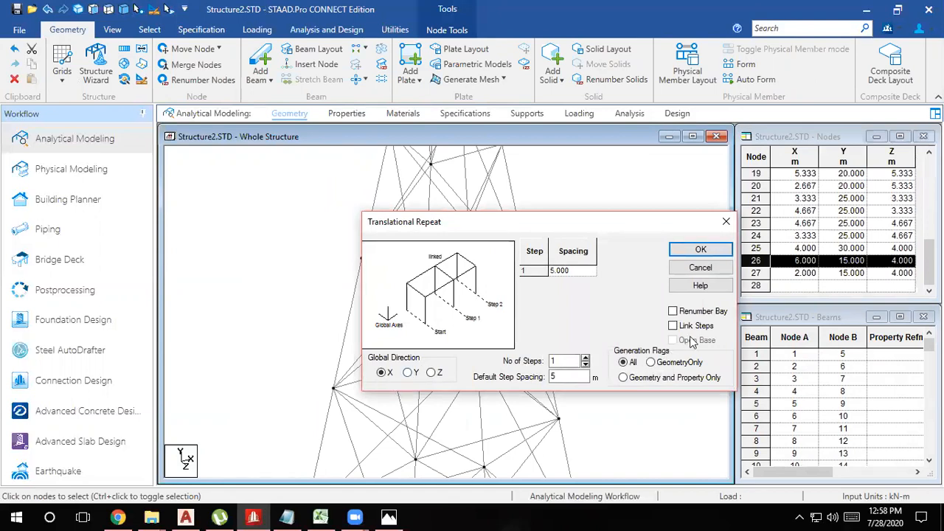
{"action": "left_click", "coordinate": [689, 250]}
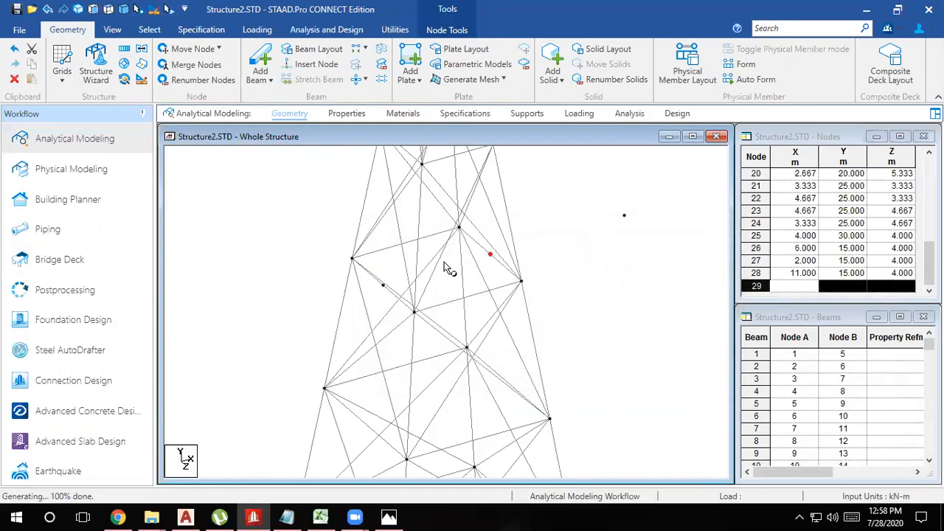
- Copy the opposite midpoint node at X 2 m, Y 15 m with one Translational Repeat step of -5 m in X
{"action": "left_click", "coordinate": [384, 285]}
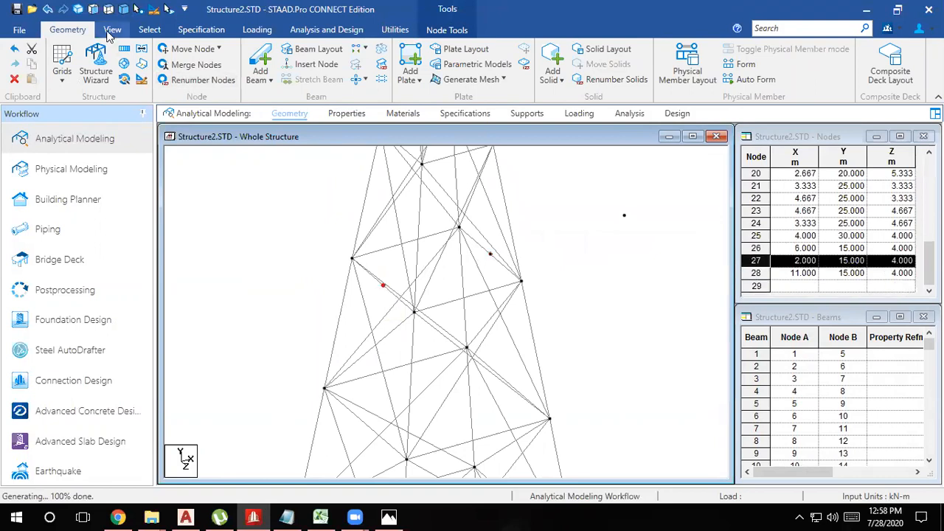
{"action": "left_click", "coordinate": [125, 64]}
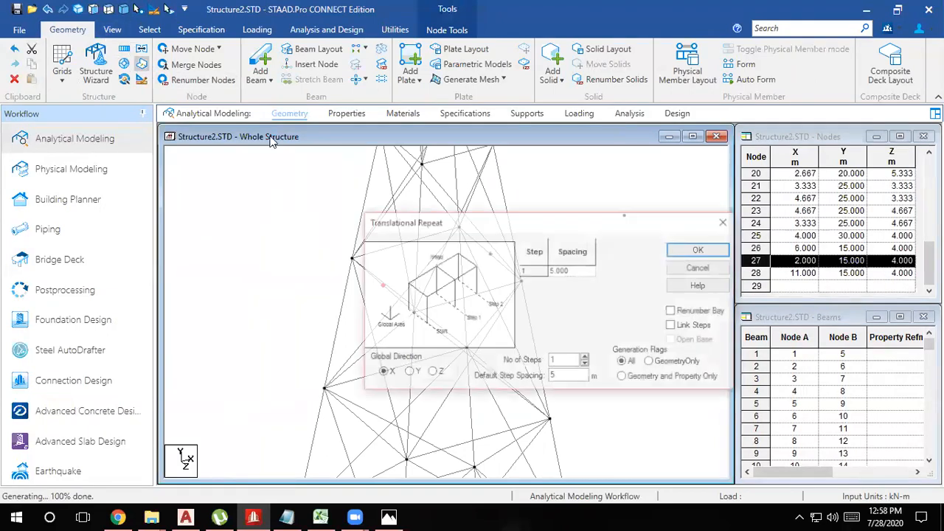
{"action": "double_click", "coordinate": [550, 377]}
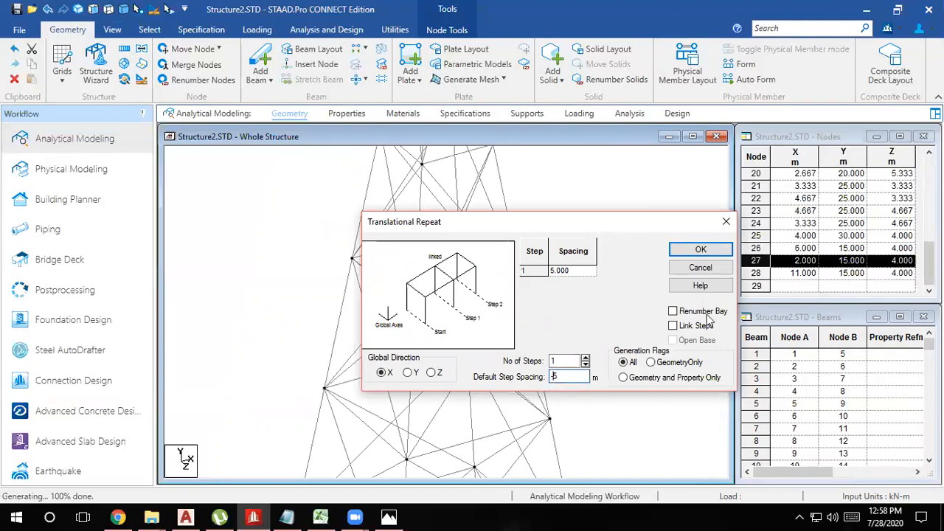
{"action": "left_click", "coordinate": [693, 249]}
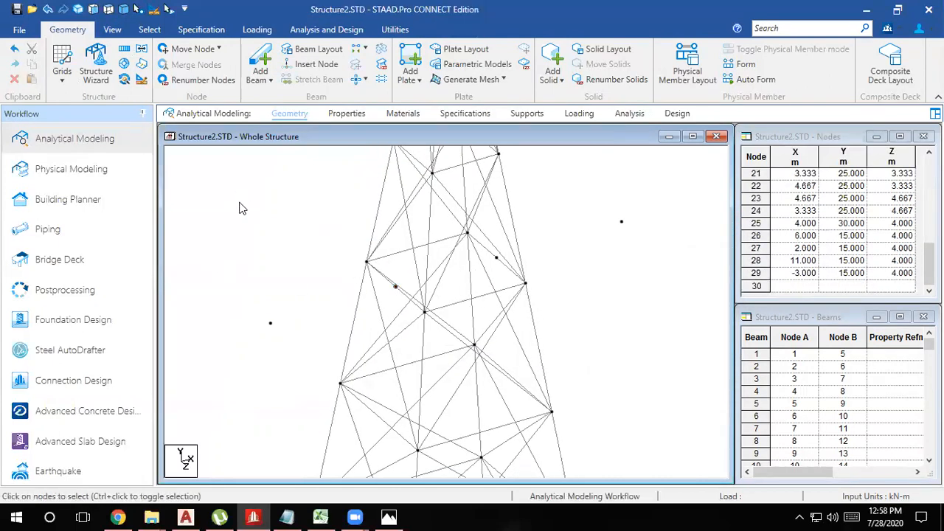
- Merge the two segments of the split horizontal beam on the X 6 m side, beams 34 and 86, retaining number 34
{"action": "scroll", "coordinate": [416, 298], "scroll_direction": "up", "scroll_amount": 4}
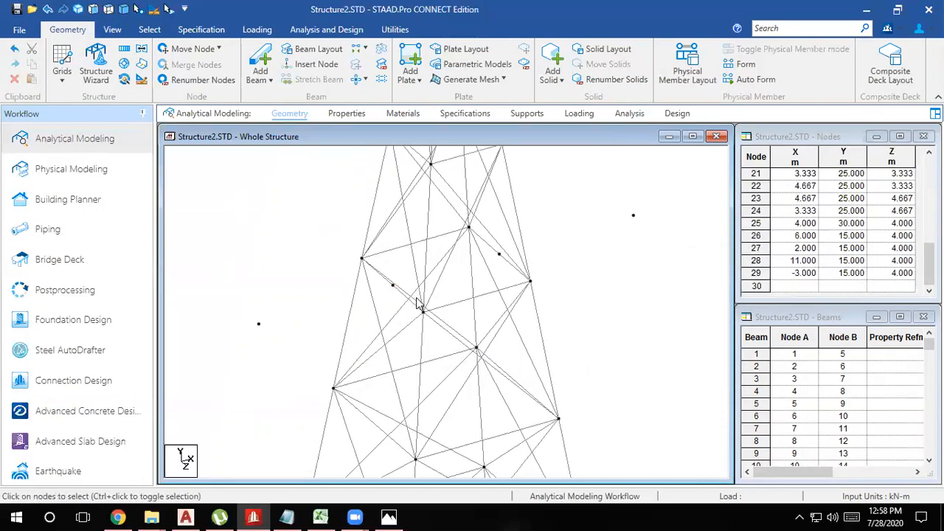
{"action": "left_click", "coordinate": [504, 245]}
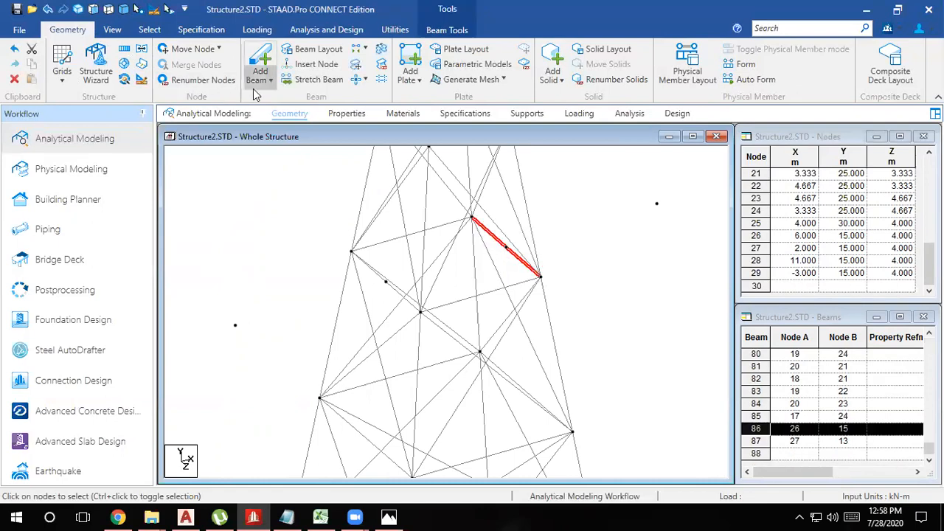
{"action": "left_click", "coordinate": [383, 50]}
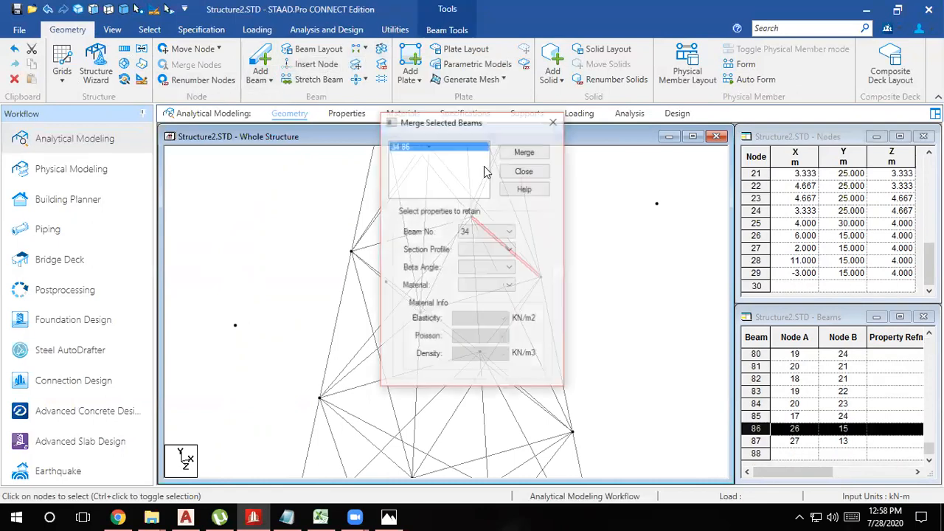
{"action": "left_click", "coordinate": [520, 153]}
{"action": "left_click", "coordinate": [553, 121]}
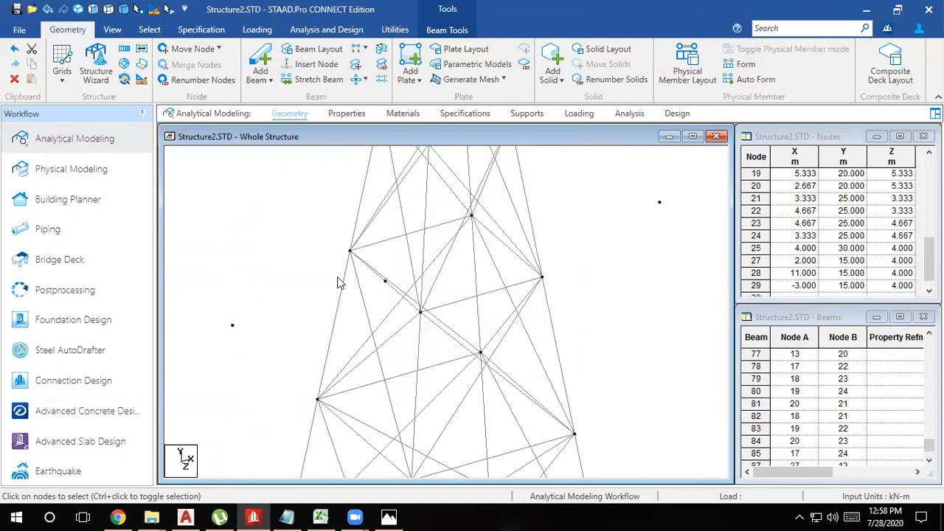
- Merge the two segments of the split horizontal beam on the X 2 m side, beams 36 and 87, retaining number 36
{"action": "left_click", "coordinate": [381, 284]}
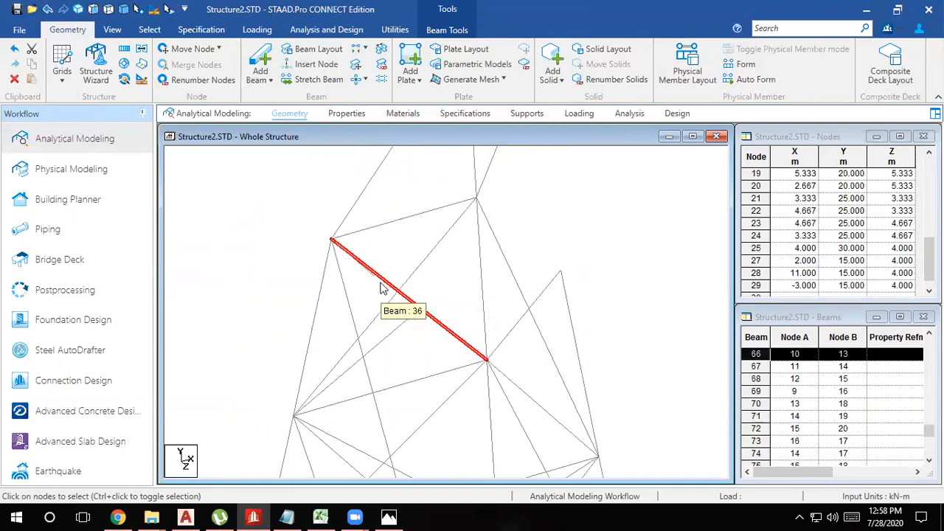
{"action": "left_click", "coordinate": [371, 251]}
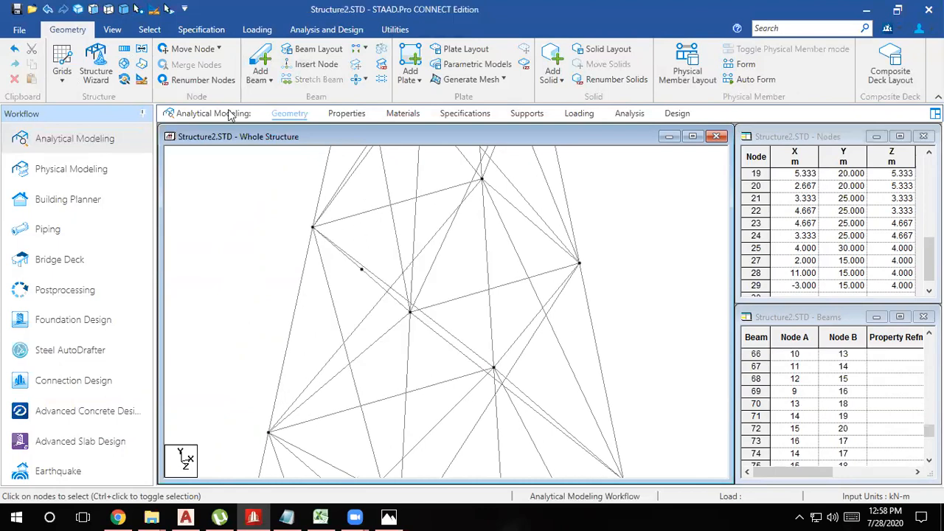
{"action": "left_click", "coordinate": [112, 30]}
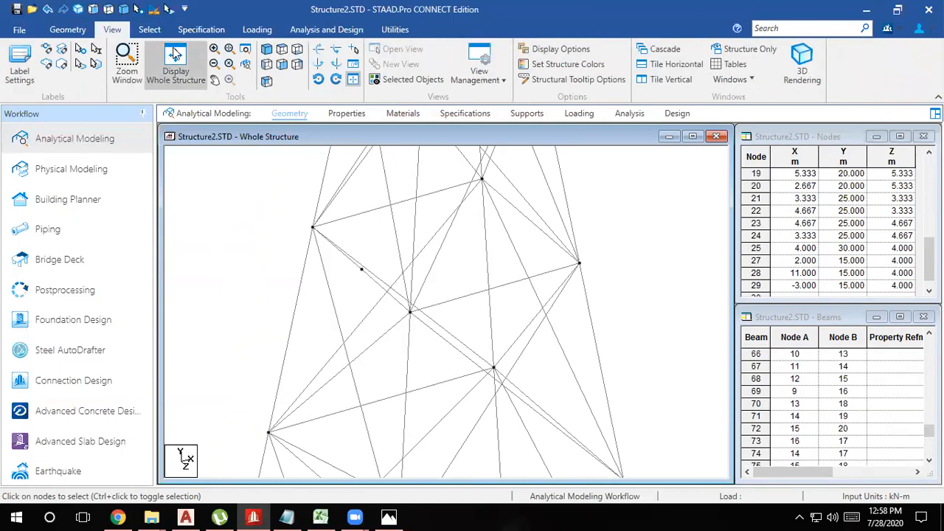
{"action": "left_click", "coordinate": [333, 63]}
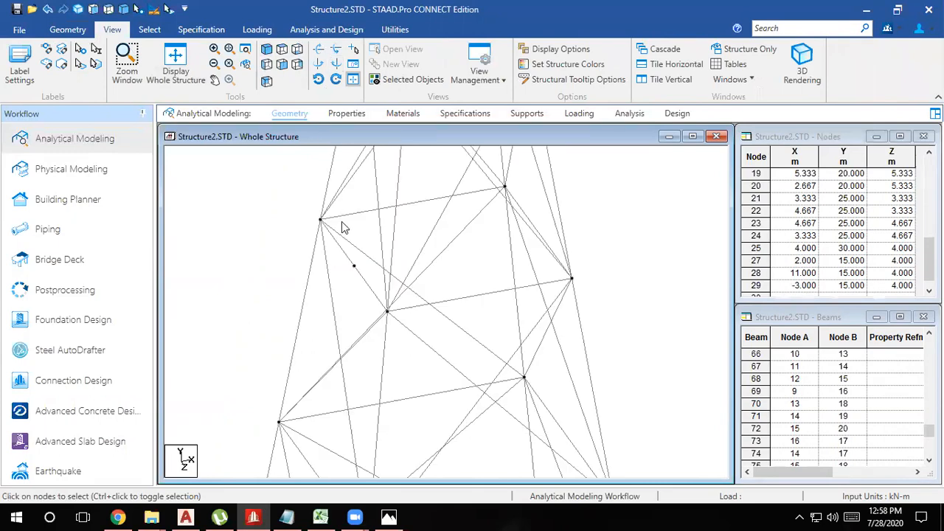
{"action": "left_click", "coordinate": [355, 268]}
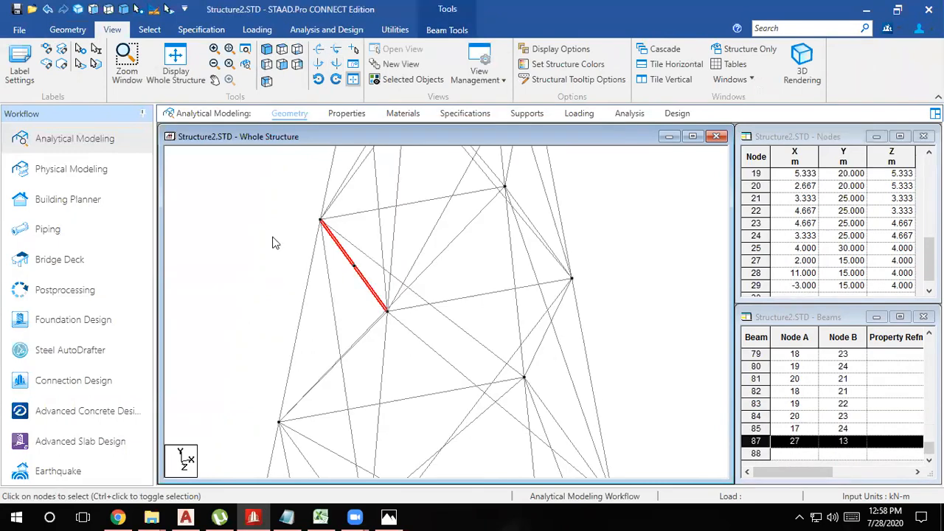
{"action": "left_click", "coordinate": [250, 215]}
{"action": "left_click", "coordinate": [342, 250]}
{"action": "left_click", "coordinate": [374, 294]}
{"action": "left_click", "coordinate": [360, 295]}
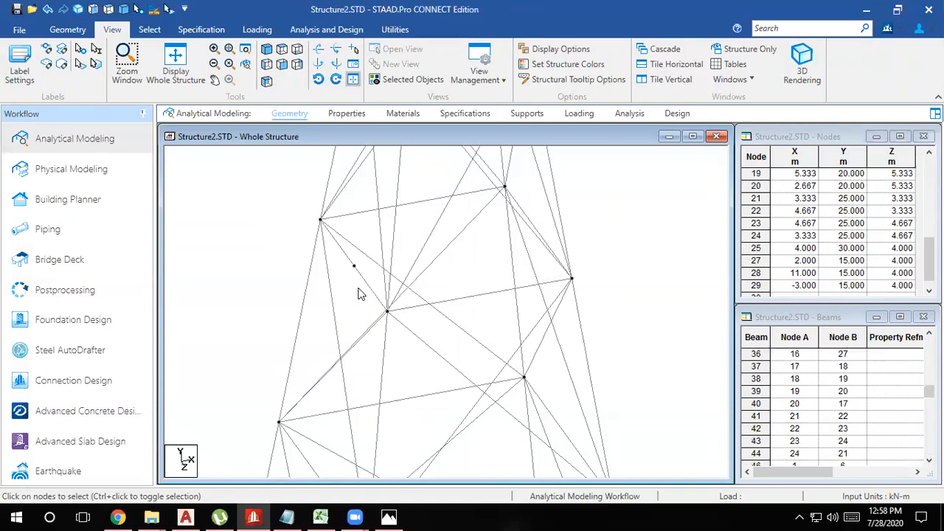
{"action": "left_click", "coordinate": [355, 271]}
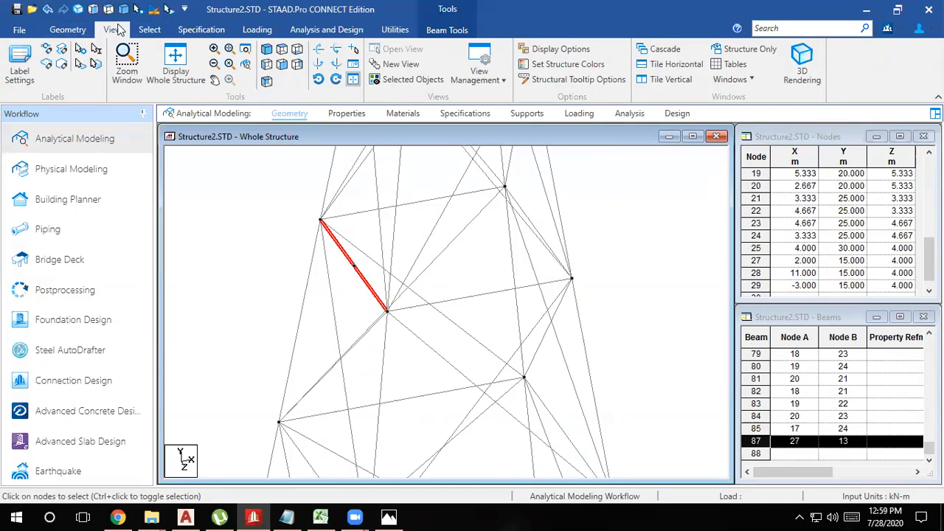
{"action": "left_click", "coordinate": [81, 31]}
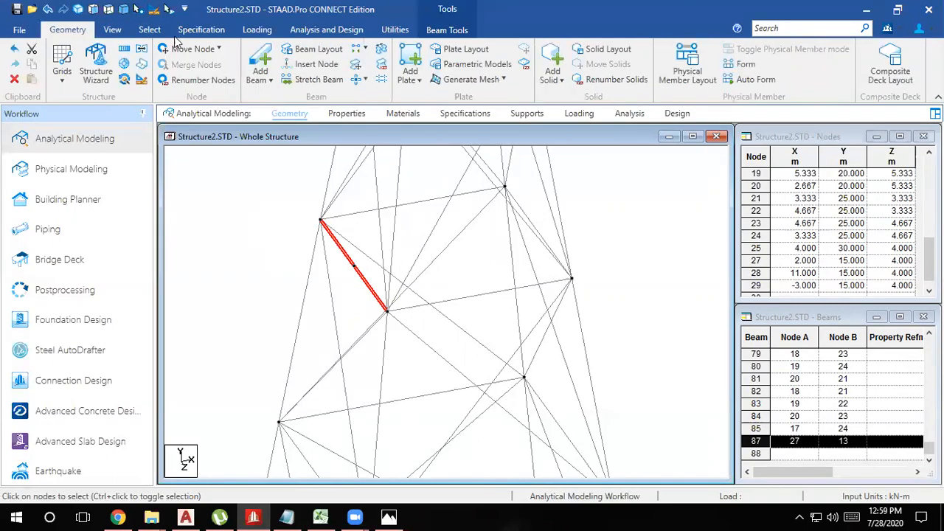
{"action": "left_click", "coordinate": [380, 49]}
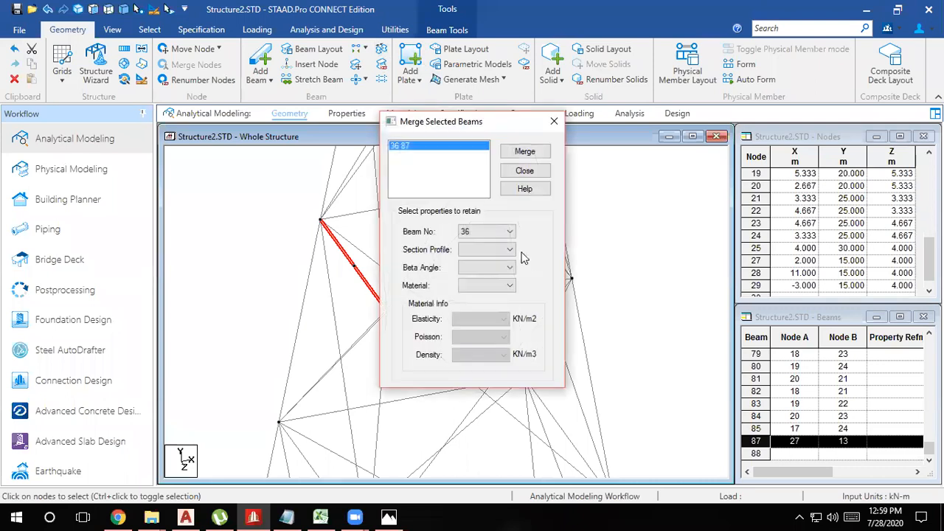
{"action": "left_click", "coordinate": [508, 154]}
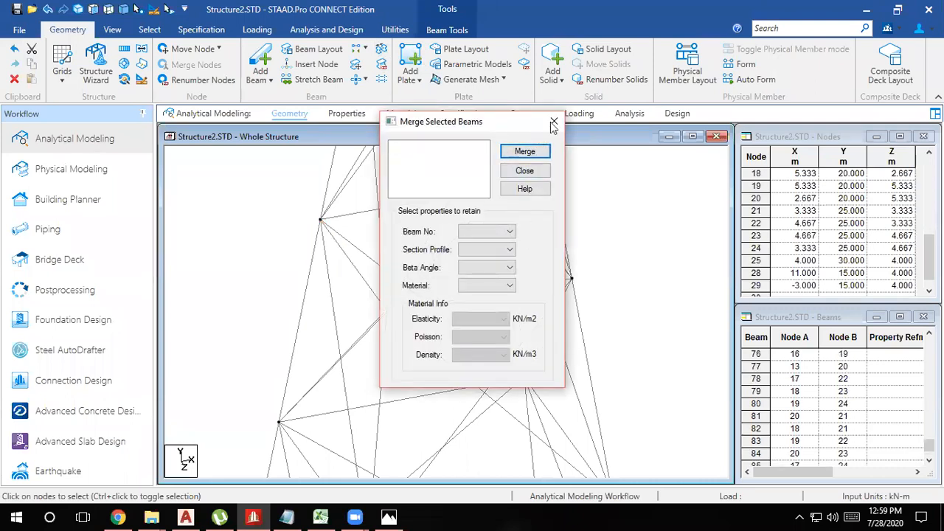
{"action": "left_click", "coordinate": [553, 122]}
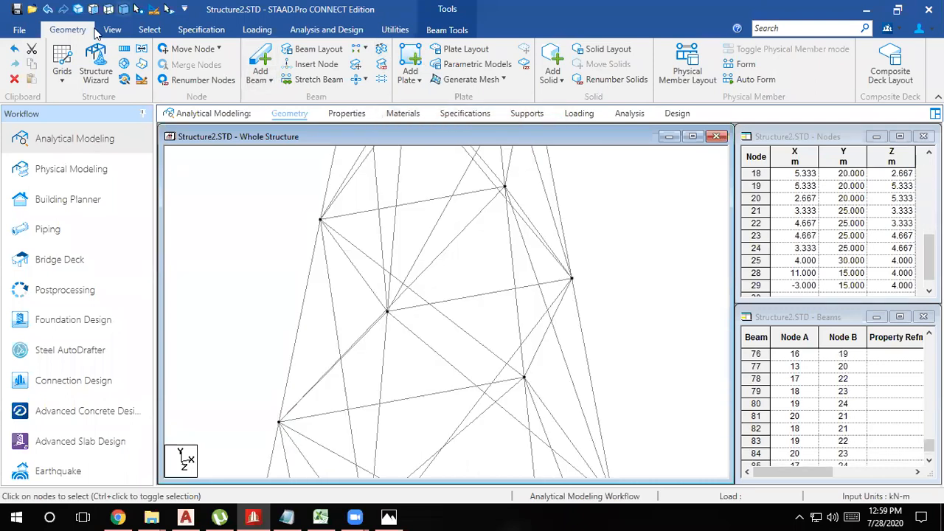
- Add four beams from the cross-arm tip at X -3 m to the adjacent tower-leg nodes, two at 15 m and two at 20 m
{"action": "left_click", "coordinate": [79, 10]}
{"action": "scroll", "coordinate": [438, 260], "scroll_direction": "down", "scroll_amount": 4}
{"action": "scroll", "coordinate": [437, 288], "scroll_direction": "down", "scroll_amount": 3}
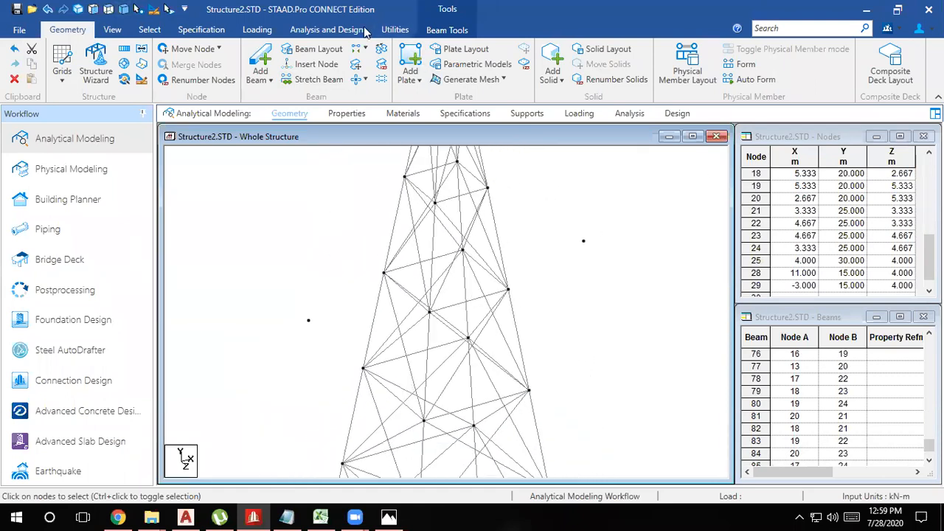
{"action": "left_click", "coordinate": [261, 64]}
{"action": "mouse_move", "coordinate": [309, 321]}
{"action": "left_mouse_down"}
{"action": "mouse_move", "coordinate": [362, 310]}
{"action": "mouse_move", "coordinate": [383, 273]}
{"action": "left_mouse_up"}
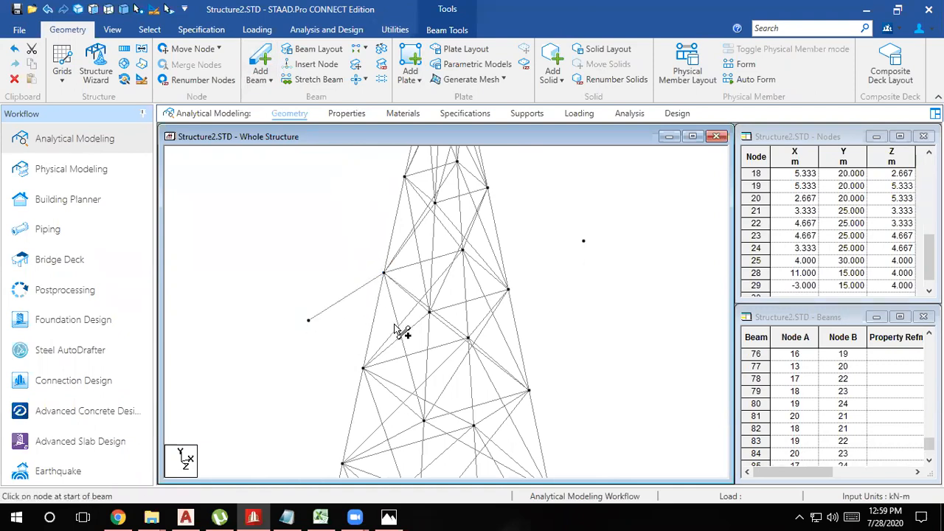
{"action": "left_click_drag", "start_coordinate": [429, 312], "coordinate": [308, 320]}
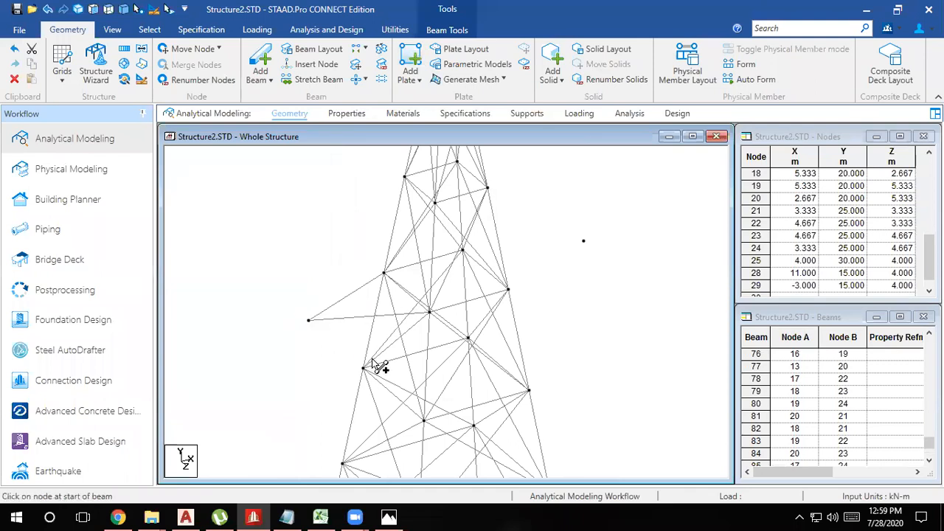
{"action": "scroll", "coordinate": [374, 326], "scroll_direction": "down", "scroll_amount": 1}
{"action": "left_click", "coordinate": [319, 318]}
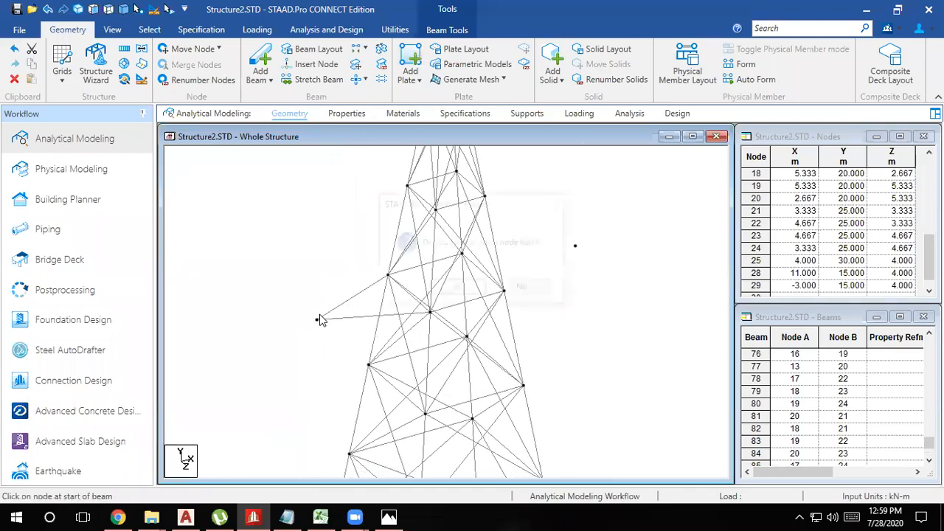
{"action": "left_click", "coordinate": [523, 289]}
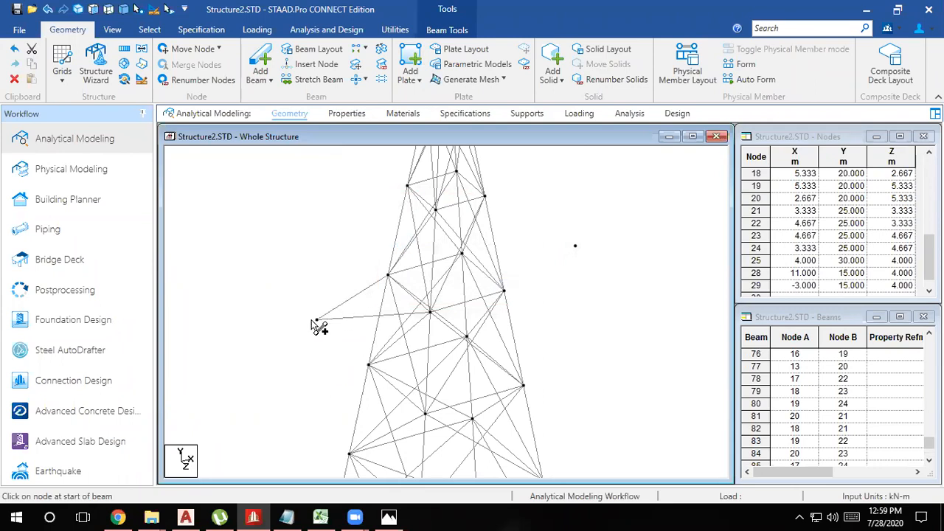
{"action": "left_click_drag", "start_coordinate": [318, 319], "coordinate": [407, 184]}
{"action": "left_click_drag", "start_coordinate": [317, 320], "coordinate": [435, 210]}
- Add four beams joining the cross-arm tip at X 11 m to the two adjacent tower-leg nodes at 20 m and the two at 15 m
{"action": "left_click_drag", "start_coordinate": [456, 172], "coordinate": [577, 249]}
{"action": "left_click_drag", "start_coordinate": [484, 196], "coordinate": [576, 249]}
{"action": "left_click_drag", "start_coordinate": [463, 255], "coordinate": [577, 249]}
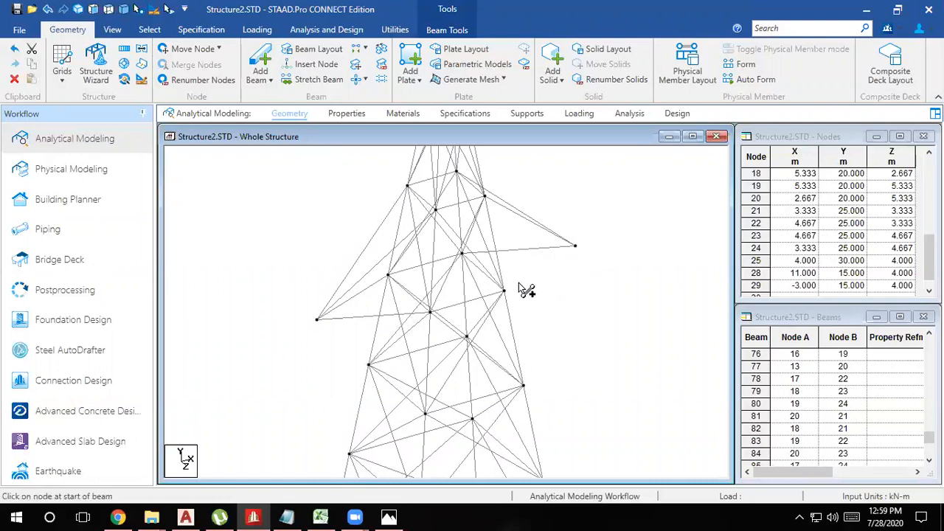
{"action": "left_click_drag", "start_coordinate": [506, 292], "coordinate": [582, 251]}
- Add a Perpendicular Intersection beam from the rear 15 m leg node to the rear upper chord of the X -3 m arm
{"action": "left_click", "coordinate": [267, 81]}
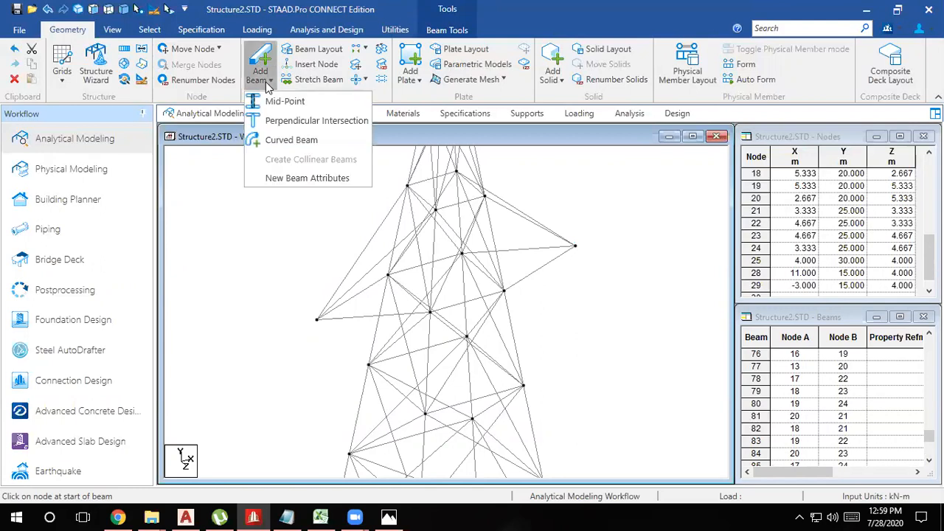
{"action": "left_click", "coordinate": [183, 65]}
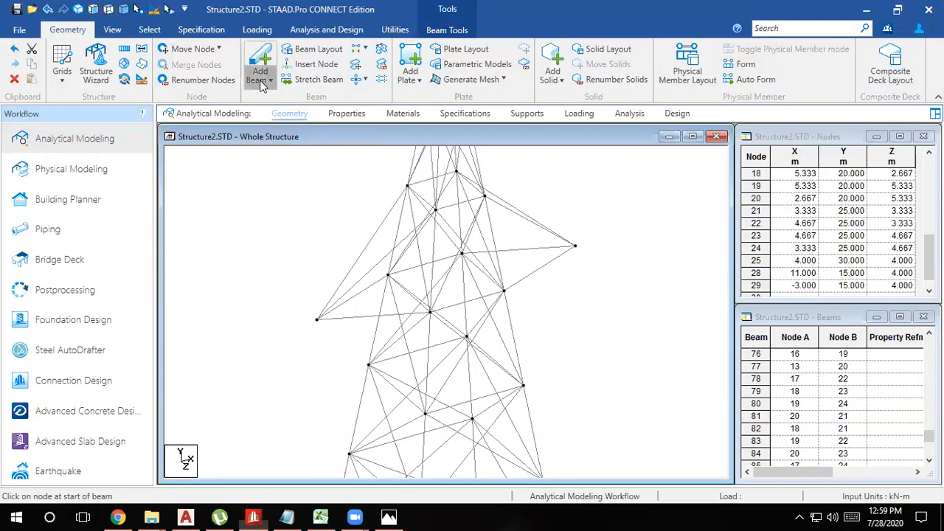
{"action": "left_click", "coordinate": [268, 80]}
{"action": "left_click", "coordinate": [298, 122]}
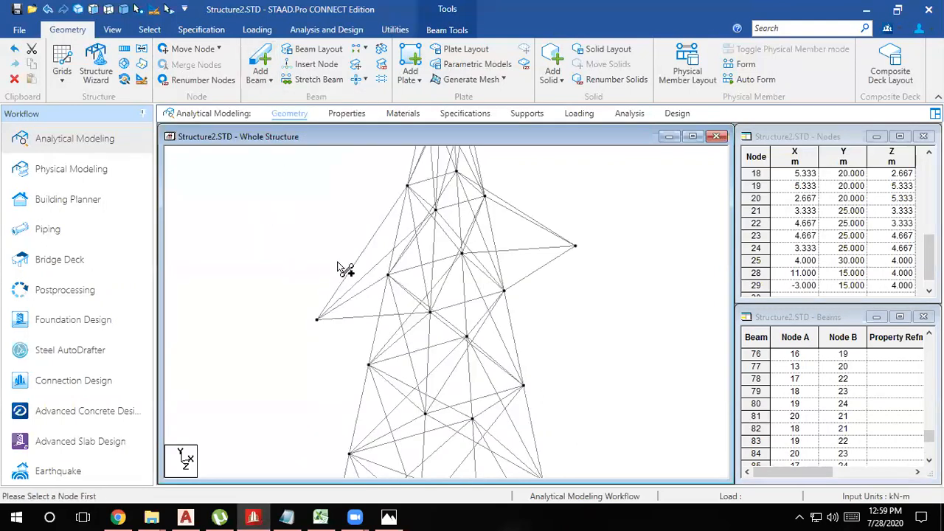
{"action": "left_click", "coordinate": [388, 275]}
{"action": "left_click", "coordinate": [379, 225]}
{"action": "left_click", "coordinate": [431, 314]}
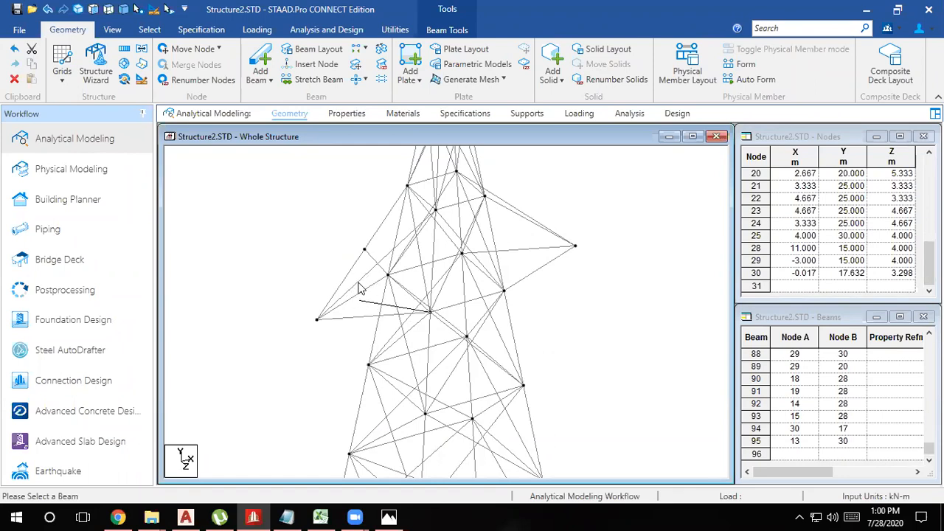
{"action": "left_click", "coordinate": [356, 287]}
{"action": "left_click", "coordinate": [391, 299]}
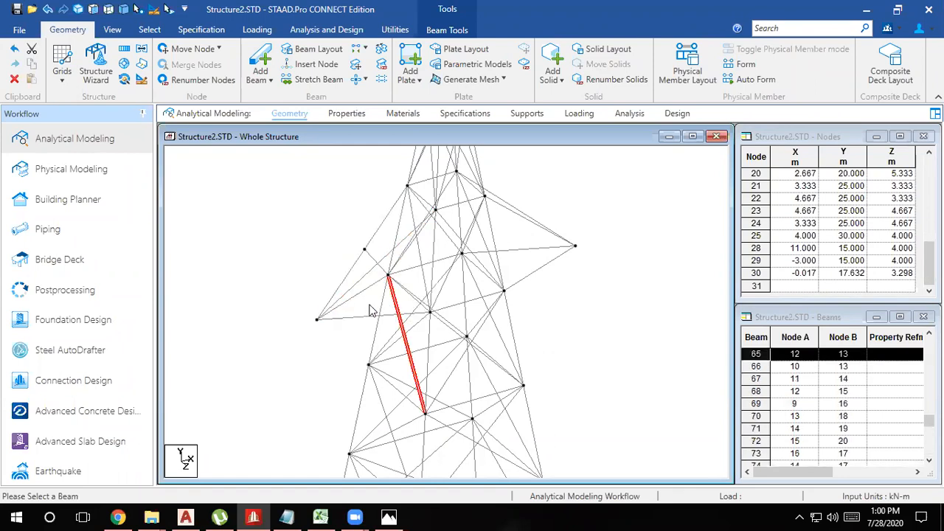
{"action": "scroll", "coordinate": [370, 304], "scroll_direction": "up", "scroll_amount": 2}
{"action": "left_click", "coordinate": [273, 276]}
{"action": "scroll", "coordinate": [362, 307], "scroll_direction": "up", "scroll_amount": 2}
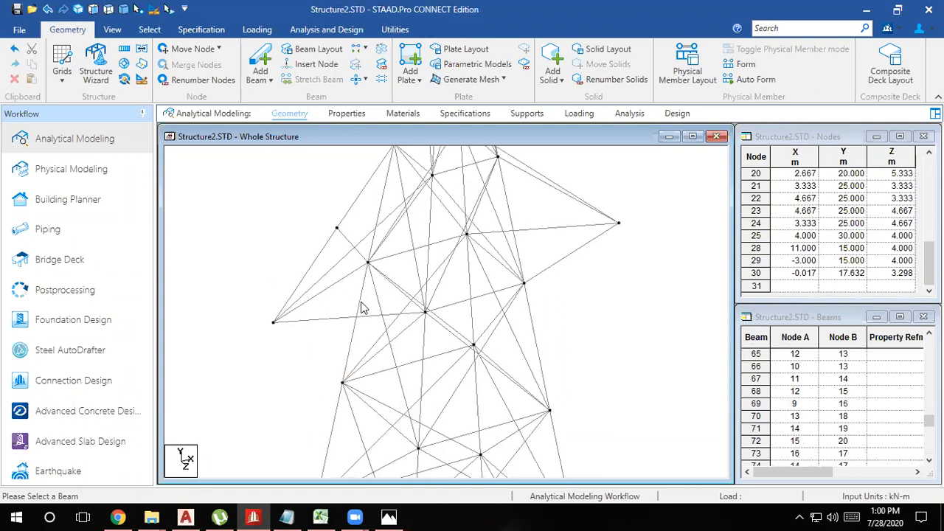
- Add a Perpendicular Intersection beam from the front 15 m leg node to the front upper chord of the X -3 m arm
{"action": "middle_click_drag", "start_coordinate": [465, 335], "coordinate": [480, 383]}
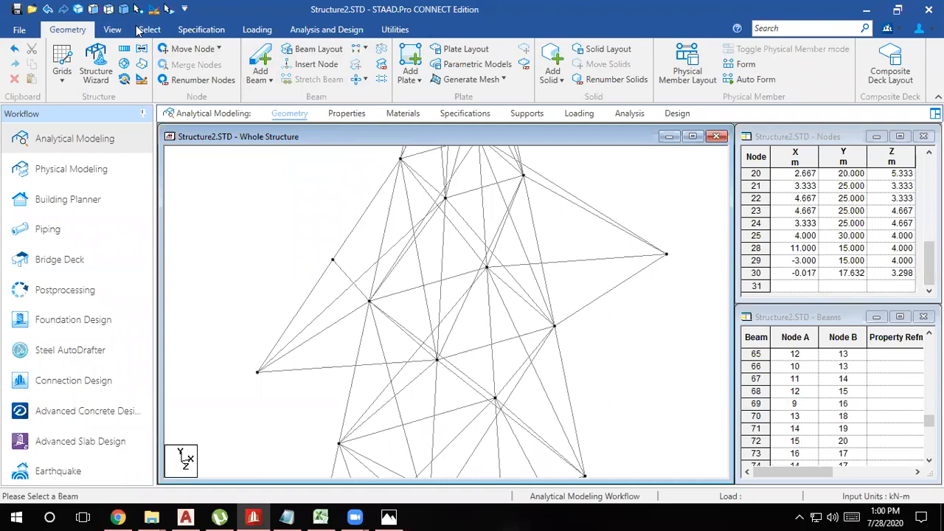
{"action": "left_click", "coordinate": [112, 29]}
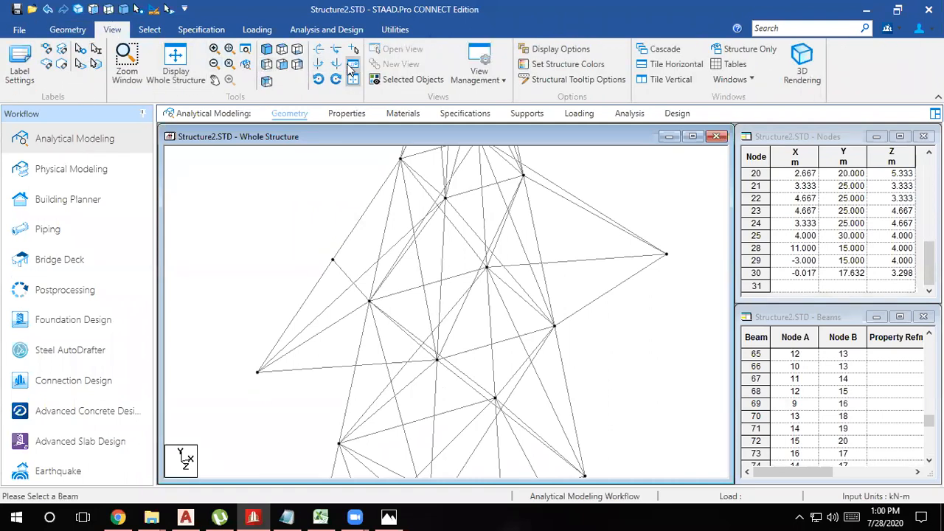
{"action": "left_click", "coordinate": [336, 64]}
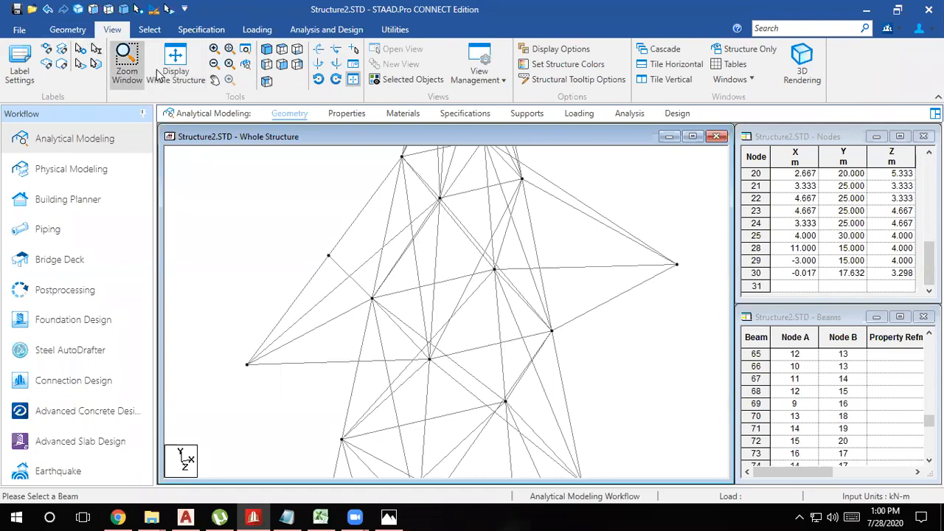
{"action": "left_click", "coordinate": [67, 29]}
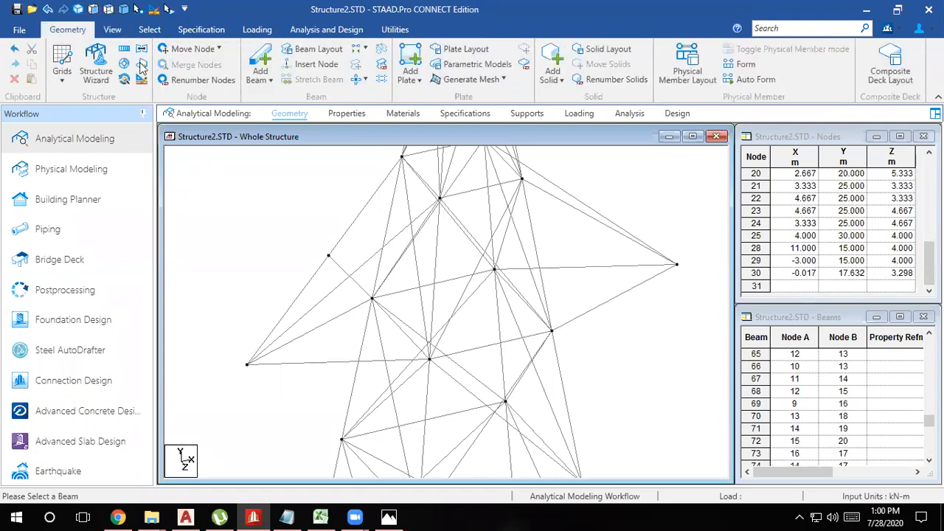
{"action": "left_click", "coordinate": [261, 77]}
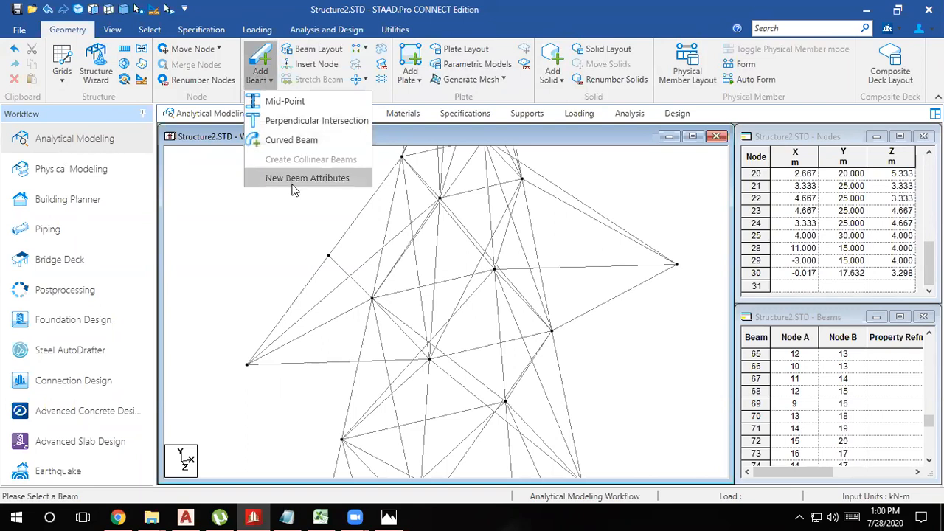
{"action": "left_click", "coordinate": [290, 127]}
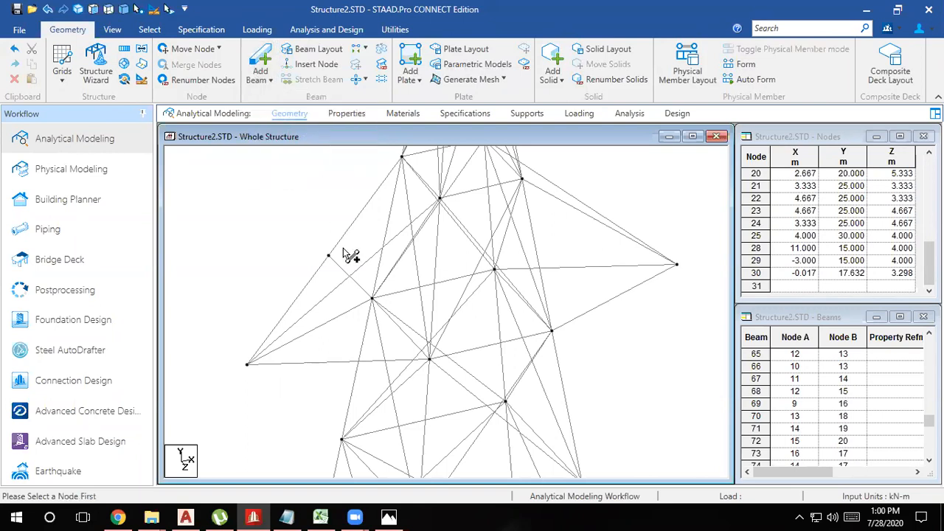
{"action": "left_click", "coordinate": [428, 360]}
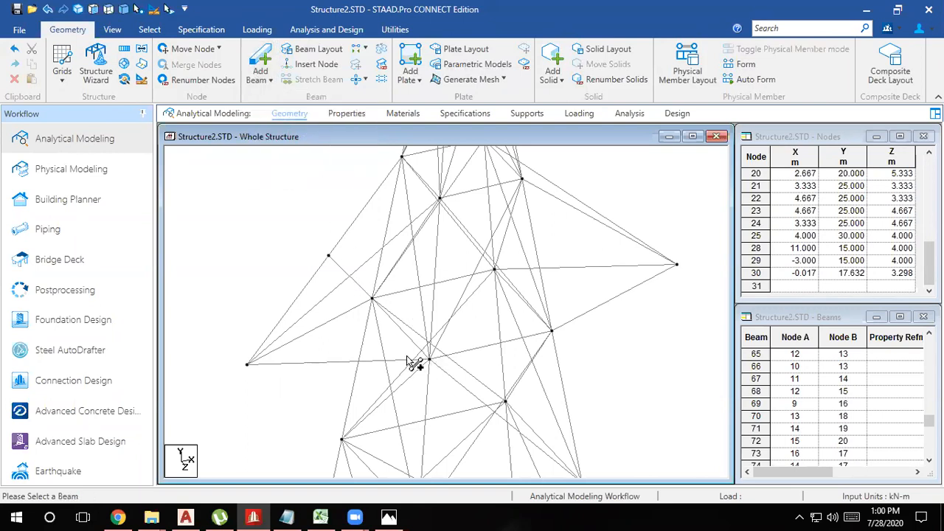
{"action": "left_click", "coordinate": [306, 306]}
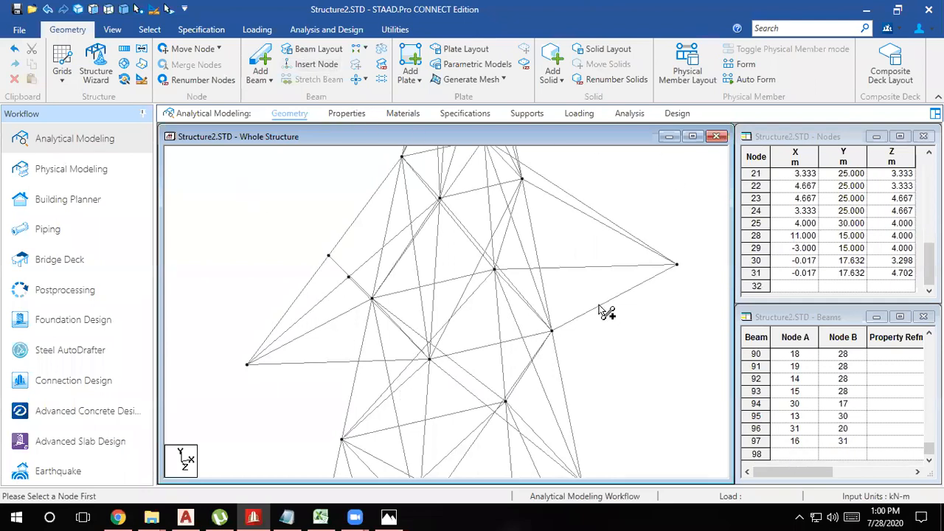
- Add Perpendicular Intersection beams from the two 15 m leg nodes to the rear and front upper chords of the X 11 m arm
{"action": "middle_click_drag", "start_coordinate": [566, 347], "coordinate": [448, 457]}
{"action": "left_click", "coordinate": [376, 378]}
{"action": "left_click", "coordinate": [432, 301]}
{"action": "left_click", "coordinate": [434, 441]}
- Add Perpendicular Intersection beams from the two upper-chord nodes of the X -3 m arm down to its 15 m level bottom chords
{"action": "middle_click_drag", "start_coordinate": [243, 404], "coordinate": [385, 285]}
{"action": "left_click", "coordinate": [363, 244]}
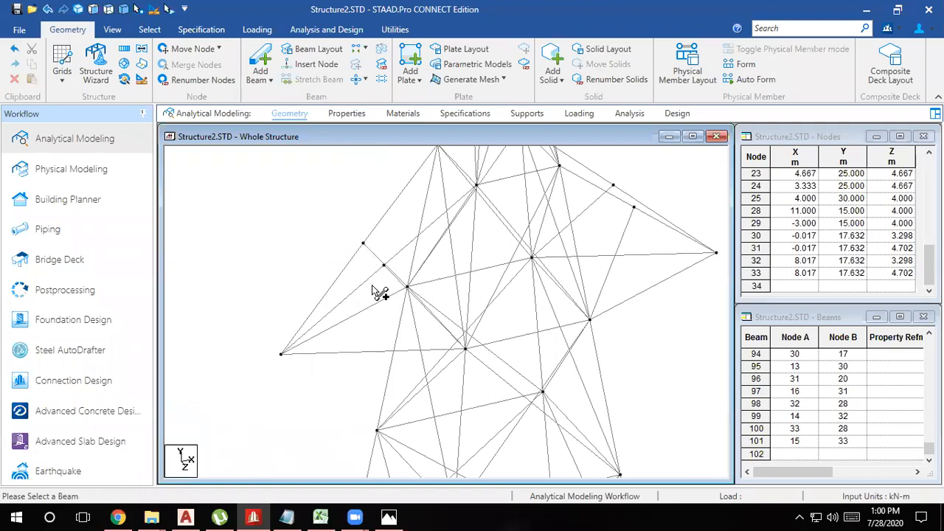
{"action": "left_click", "coordinate": [350, 321]}
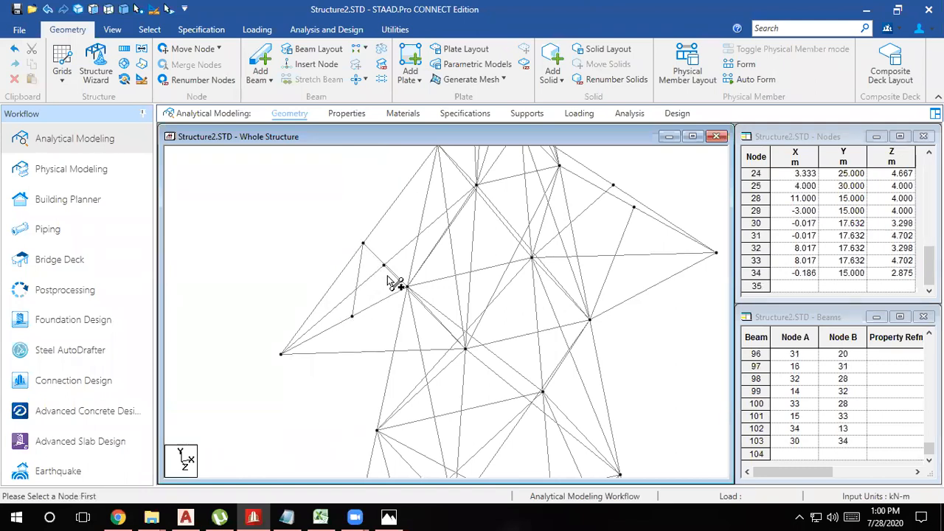
{"action": "left_click", "coordinate": [354, 353]}
- Add Perpendicular Intersection beams from the two upper-chord nodes of the X 11 m arm down to its 15 m level bottom chords
{"action": "scroll", "coordinate": [250, 424], "scroll_direction": "up", "scroll_amount": 6}
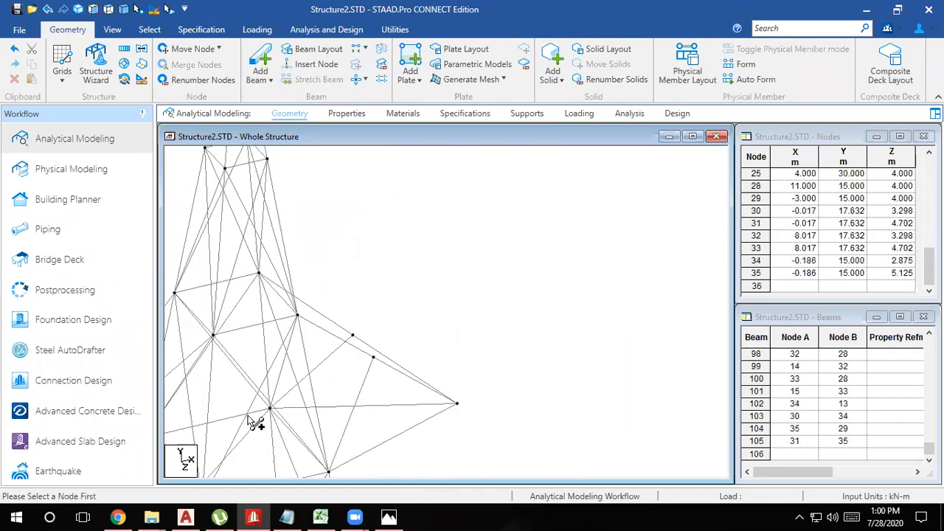
{"action": "left_click", "coordinate": [381, 294]}
{"action": "left_click", "coordinate": [391, 383]}
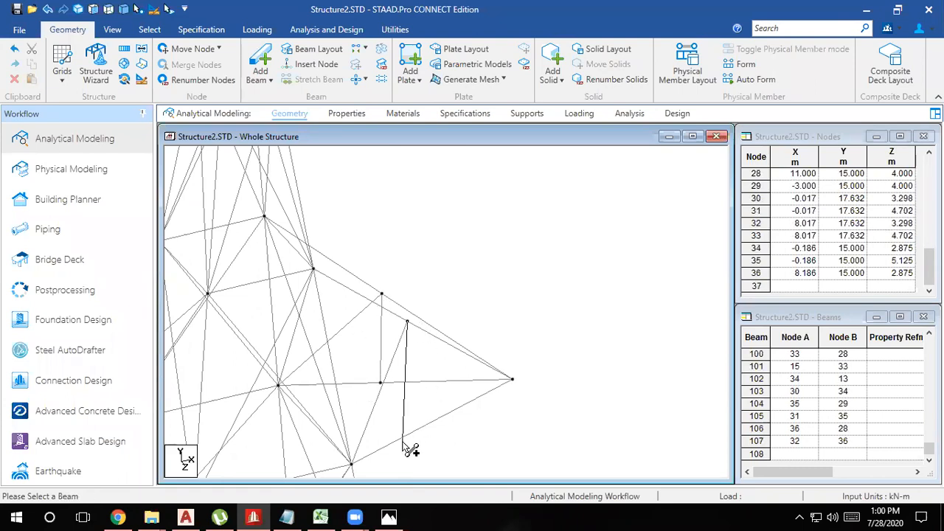
{"action": "left_click", "coordinate": [421, 426]}
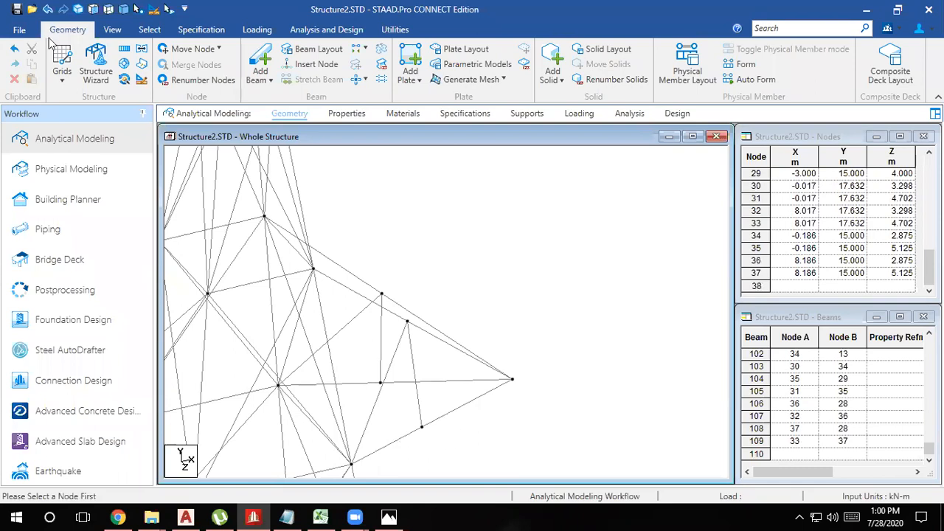
- Examine the whole tower and its braced cross arms in front and isometric views
{"action": "left_click", "coordinate": [93, 10]}
{"action": "scroll", "coordinate": [367, 213], "scroll_direction": "down", "scroll_amount": 5}
{"action": "scroll", "coordinate": [413, 284], "scroll_direction": "down", "scroll_amount": 6}
{"action": "middle_click_drag", "start_coordinate": [432, 380], "coordinate": [588, 228]}
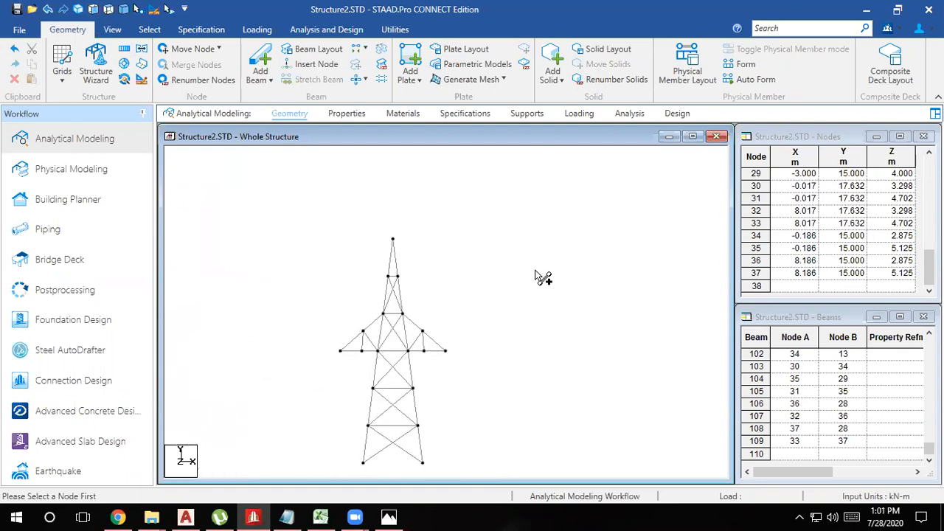
{"action": "left_click", "coordinate": [543, 278]}
{"action": "left_click", "coordinate": [544, 202]}
{"action": "left_click", "coordinate": [124, 10]}
{"action": "scroll", "coordinate": [352, 403], "scroll_direction": "up", "scroll_amount": 5}
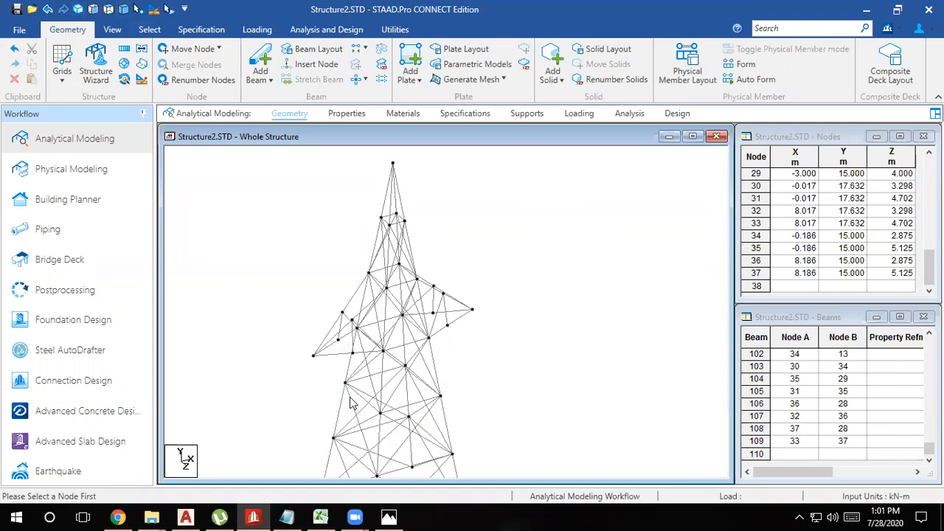
{"action": "scroll", "coordinate": [353, 402], "scroll_direction": "down", "scroll_amount": 6}
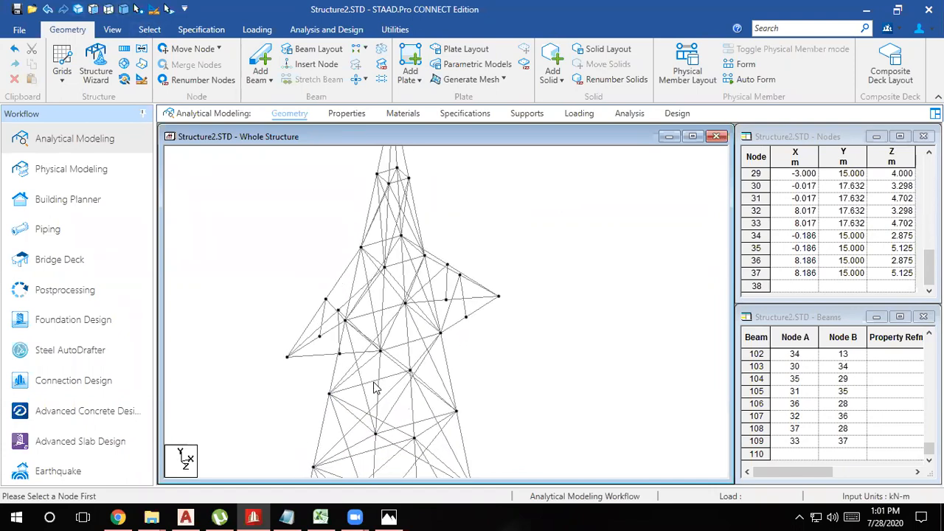
{"action": "scroll", "coordinate": [372, 398], "scroll_direction": "down", "scroll_amount": 1}
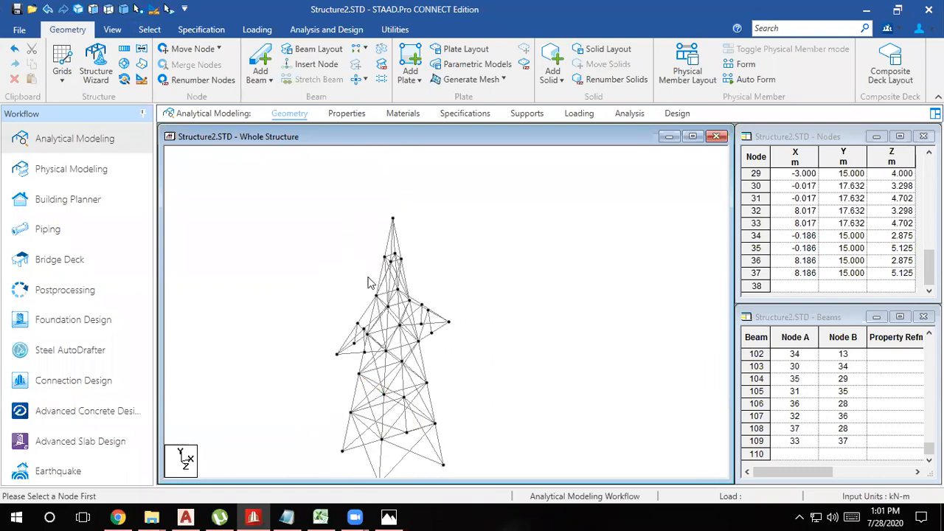
- Create a fixed support definition for the tower
{"action": "left_click", "coordinate": [346, 114]}
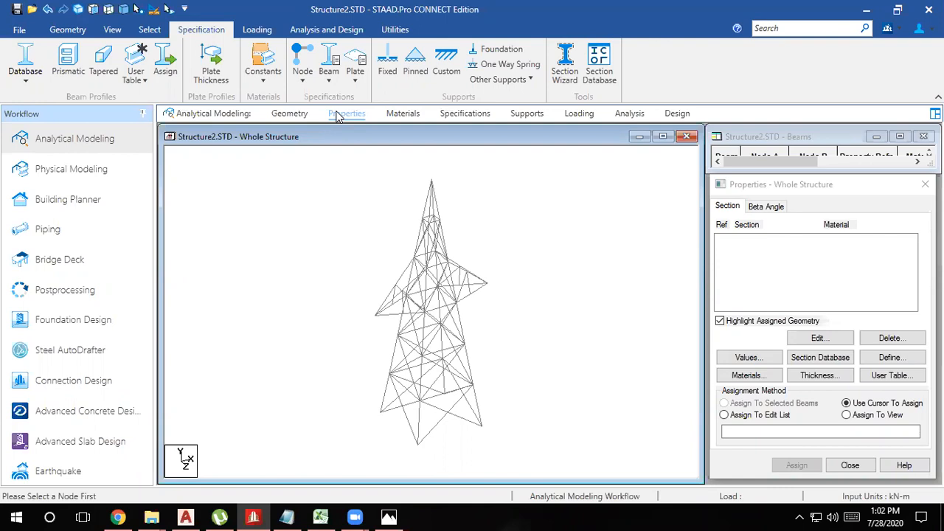
{"action": "left_click", "coordinate": [514, 113]}
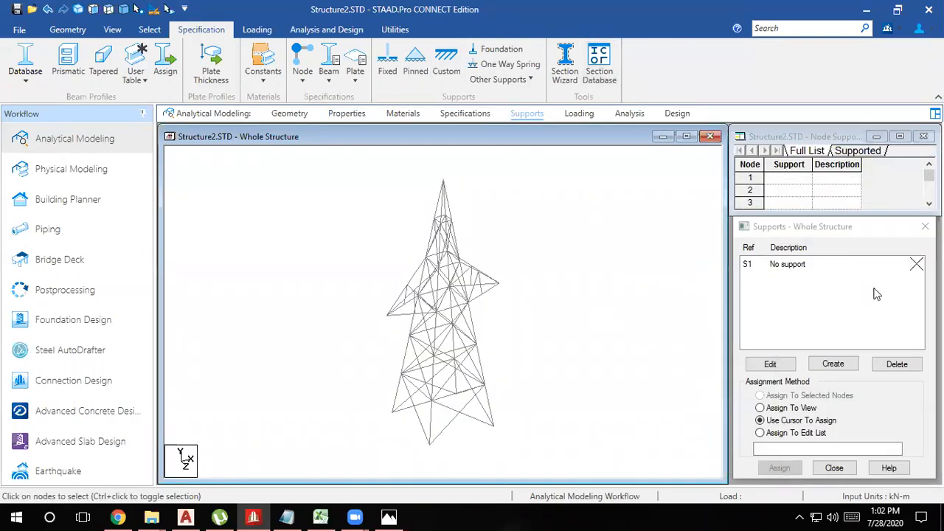
{"action": "left_click", "coordinate": [828, 366]}
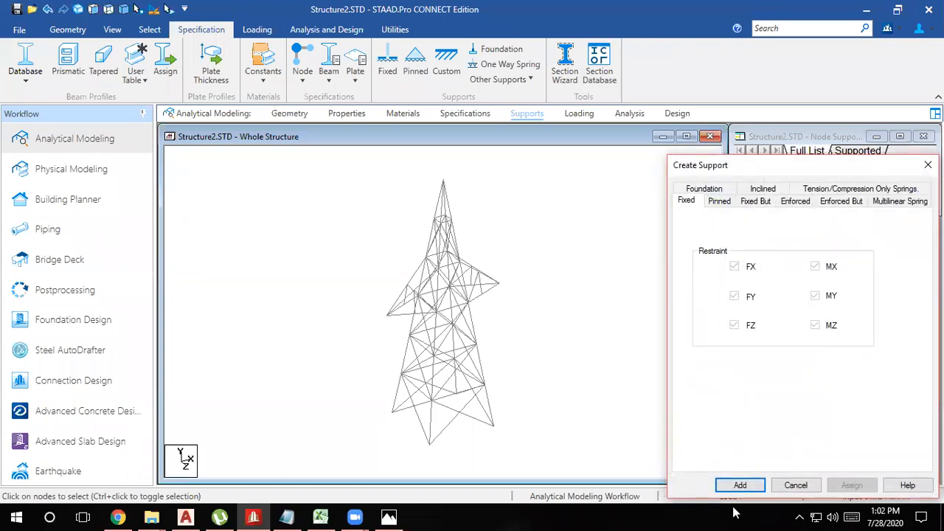
{"action": "left_click", "coordinate": [740, 485]}
{"action": "left_click", "coordinate": [786, 287]}
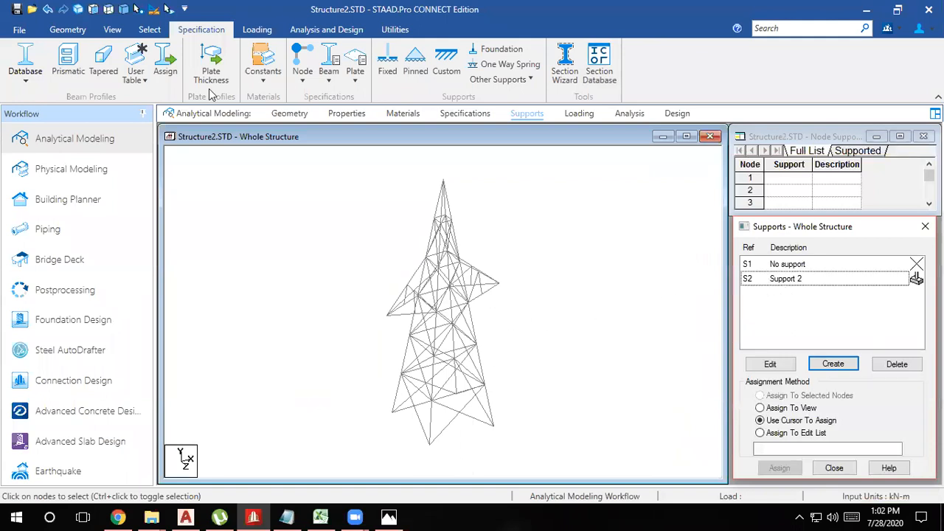
- Try to assign the fixed support to the nodes at the tower's base
{"action": "left_click", "coordinate": [79, 10]}
{"action": "scroll", "coordinate": [416, 397], "scroll_direction": "down", "scroll_amount": 3}
{"action": "middle_click_drag", "start_coordinate": [418, 401], "coordinate": [419, 368]}
{"action": "left_click_drag", "start_coordinate": [542, 453], "coordinate": [310, 375]}
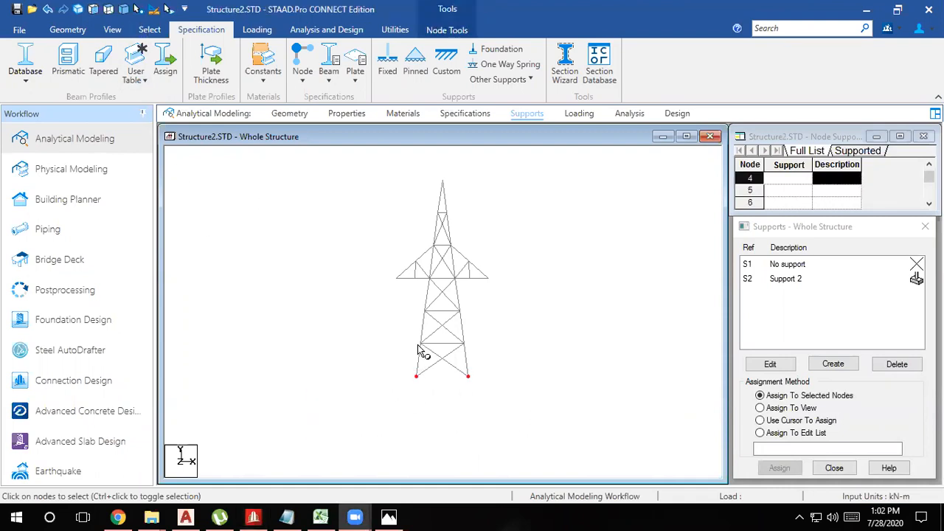
{"action": "left_click", "coordinate": [123, 10]}
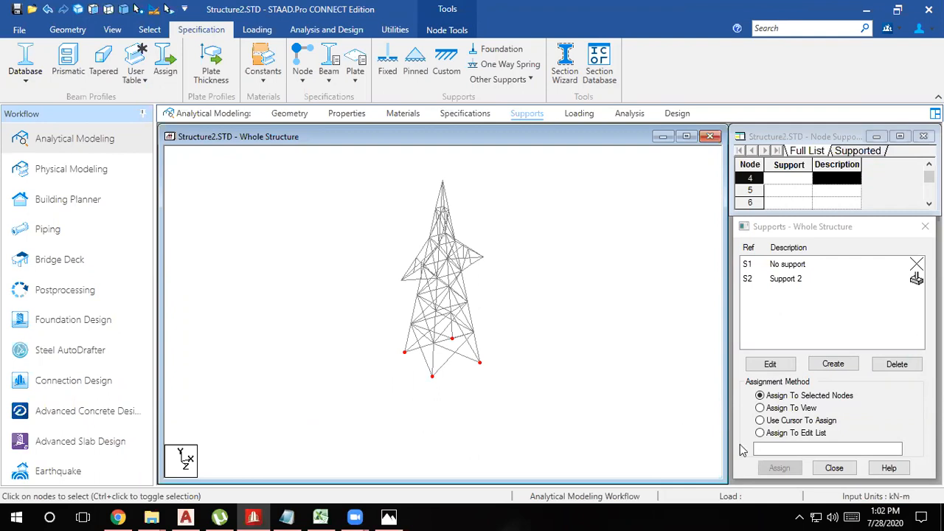
{"action": "left_click", "coordinate": [793, 466]}
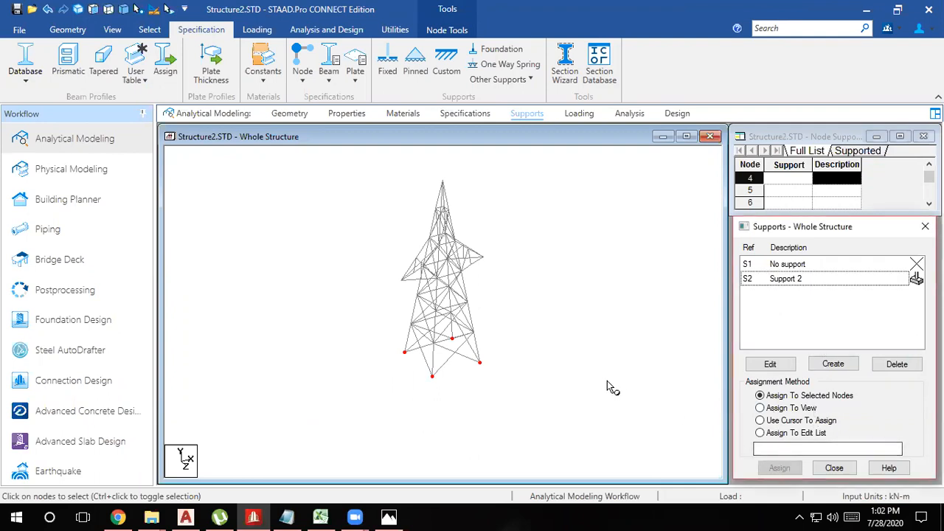
- Assign the fixed support to the four base nodes with Assign To Selected Nodes
{"action": "left_click", "coordinate": [783, 287]}
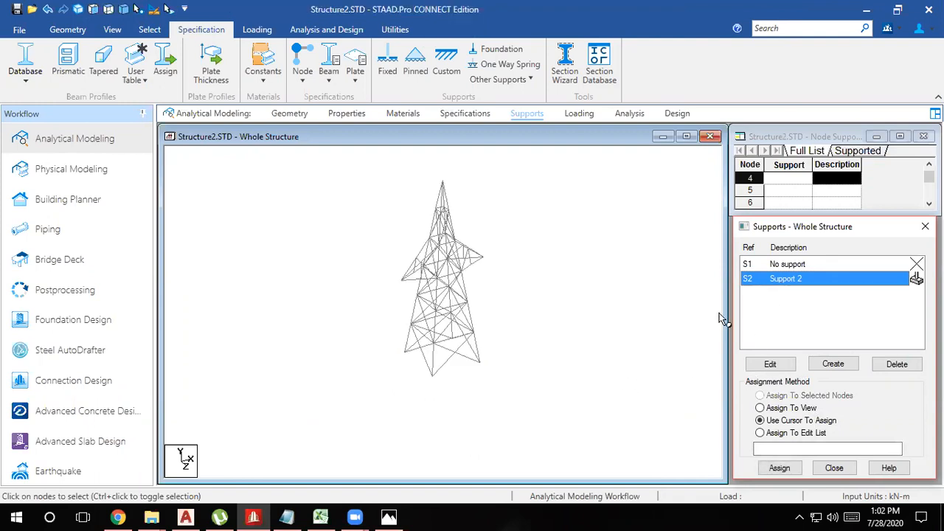
{"action": "left_click", "coordinate": [93, 9]}
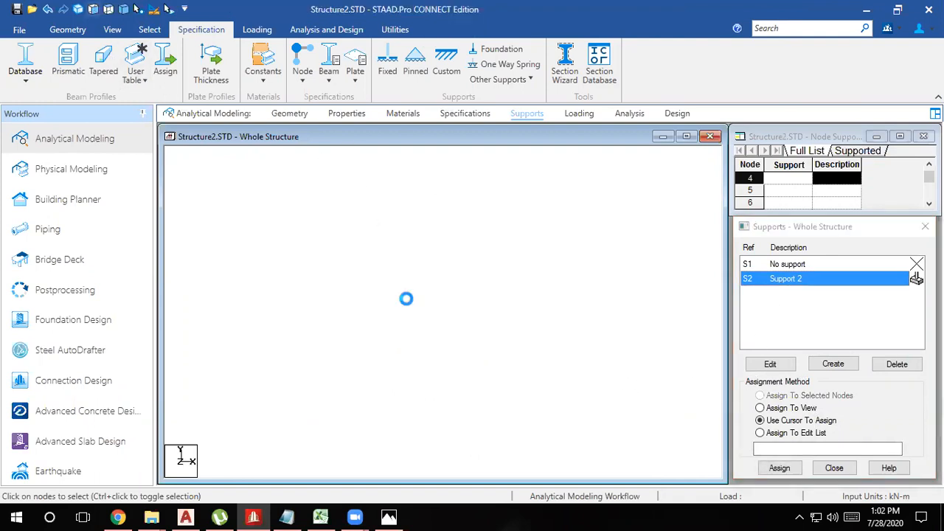
{"action": "left_click_drag", "start_coordinate": [367, 354], "coordinate": [352, 366]}
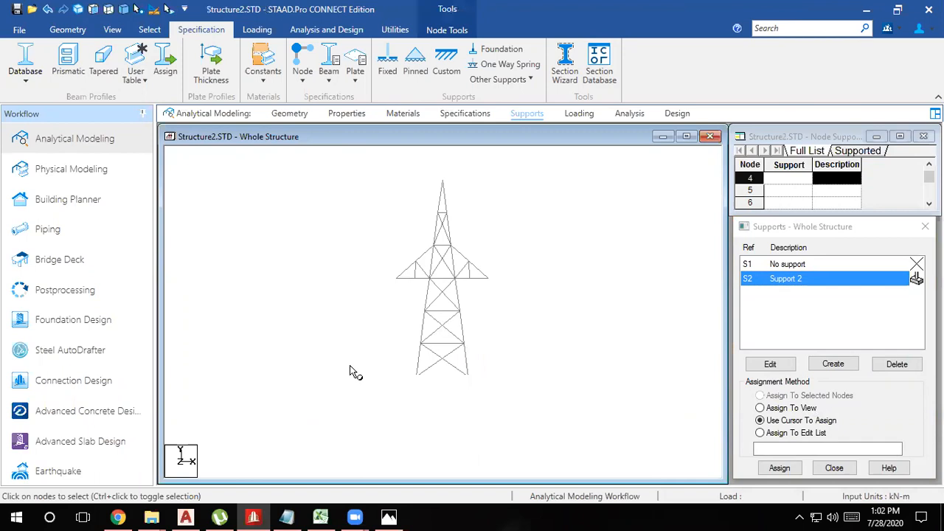
{"action": "left_click", "coordinate": [780, 471]}
{"action": "left_click", "coordinate": [808, 391]}
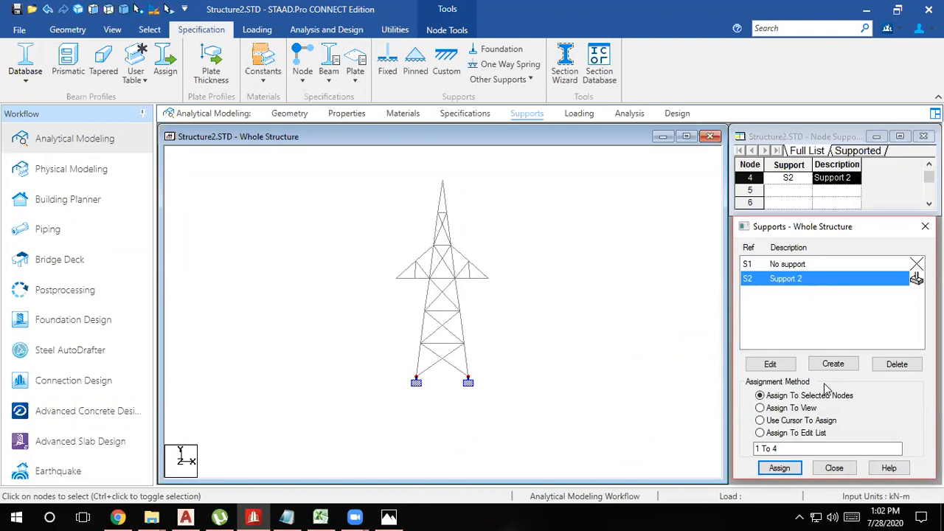
- Add the Indian S Shape section ISLB100 in STEEL as a single section to the beam properties
{"action": "left_click", "coordinate": [335, 117]}
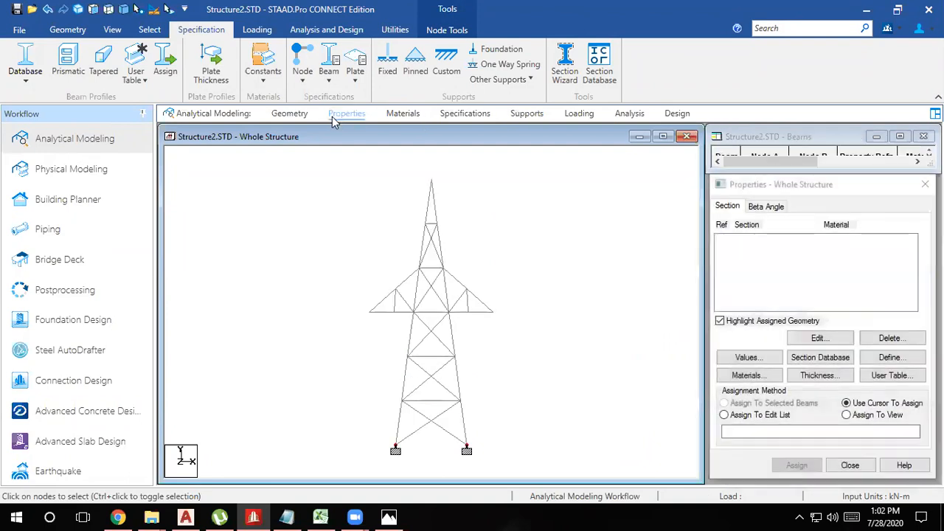
{"action": "left_click", "coordinate": [807, 357]}
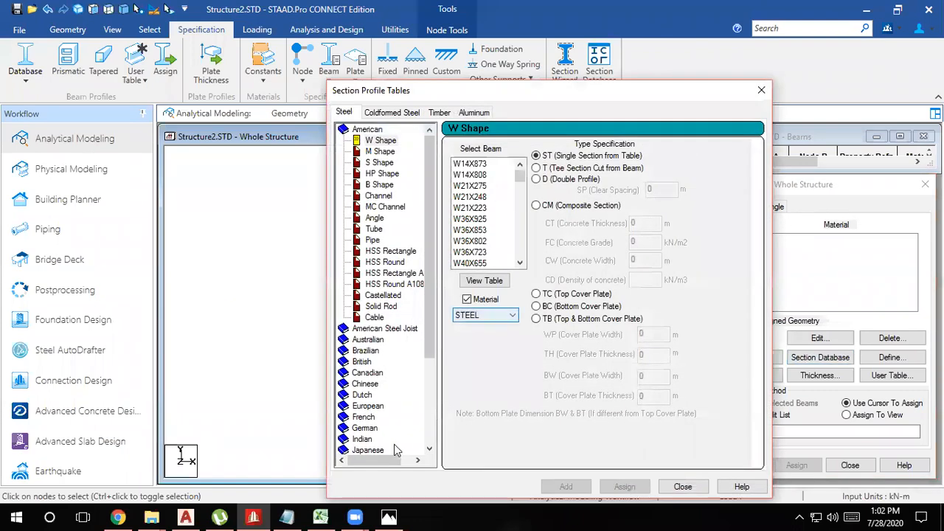
{"action": "left_click", "coordinate": [361, 439]}
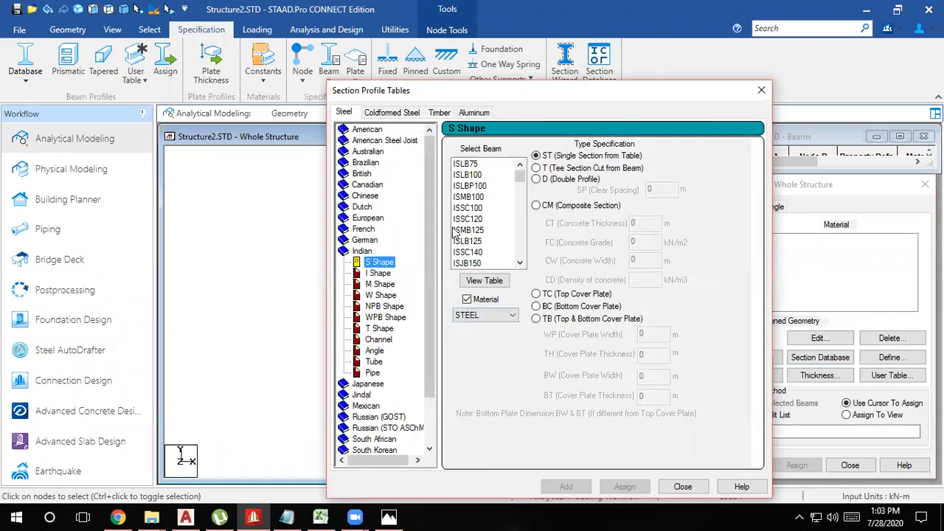
{"action": "left_click", "coordinate": [478, 175]}
{"action": "left_click", "coordinate": [582, 488]}
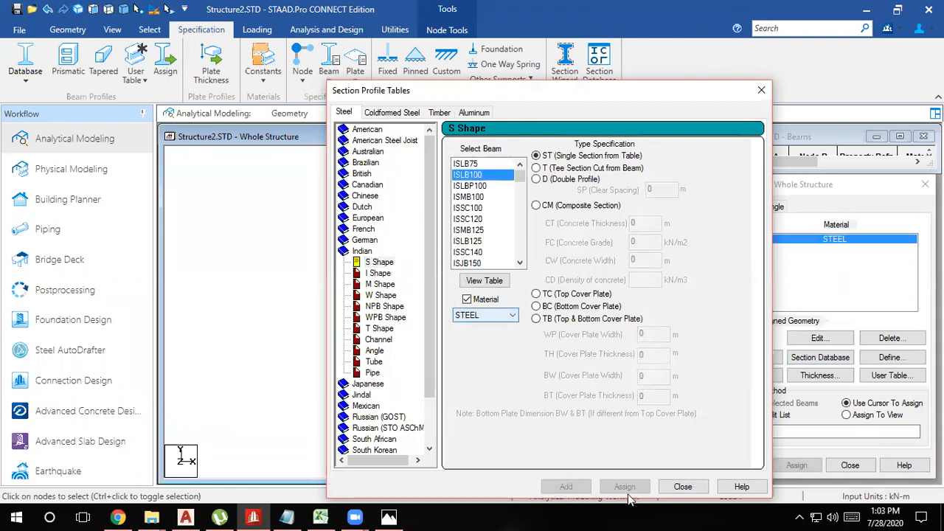
{"action": "left_click", "coordinate": [683, 487]}
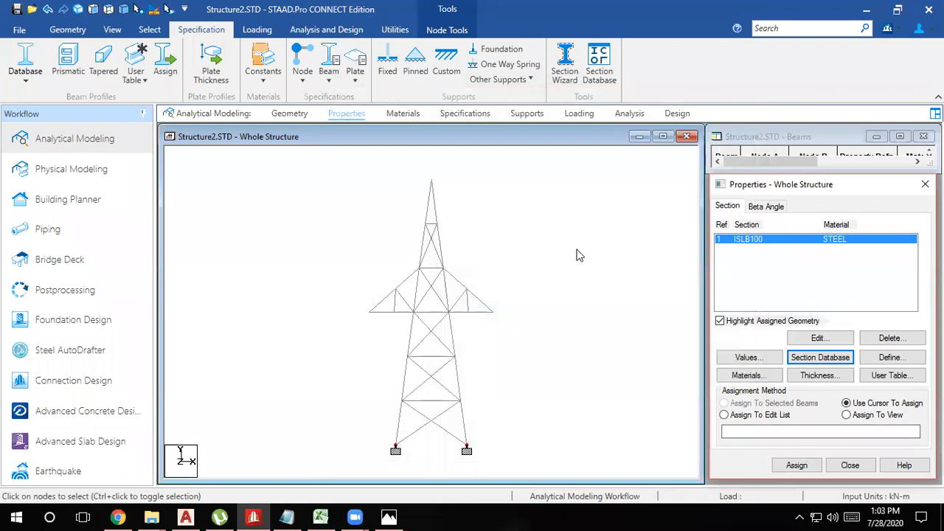
- Create primary load case 1 titled DL with the loading type Dead
{"action": "left_click", "coordinate": [579, 114]}
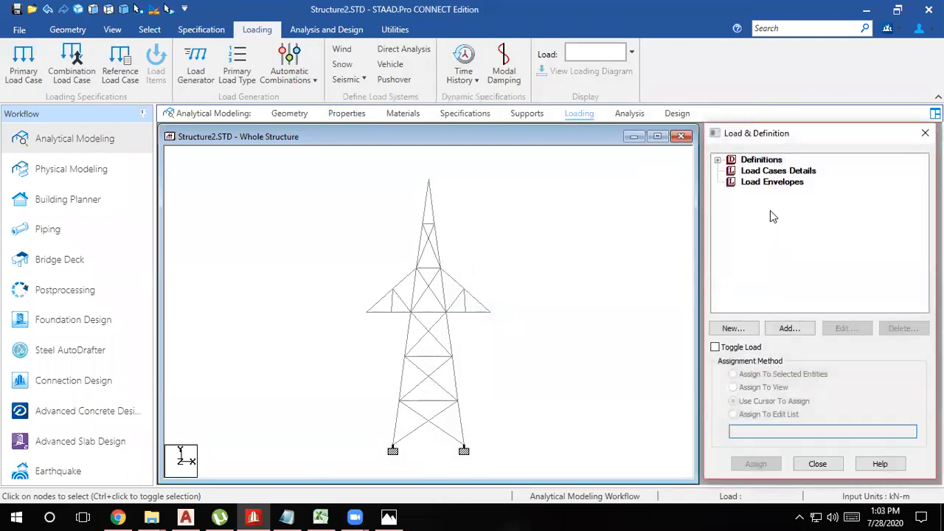
{"action": "left_click", "coordinate": [774, 175]}
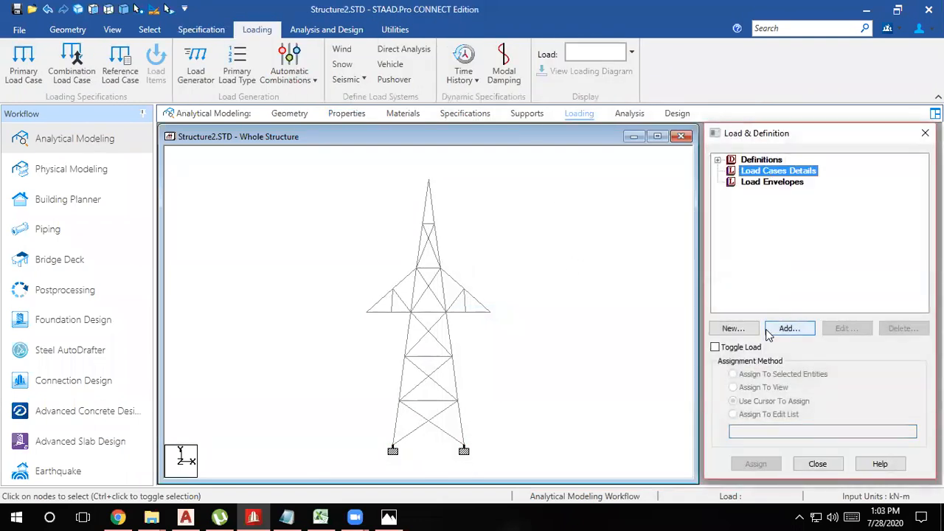
{"action": "left_click", "coordinate": [790, 328]}
{"action": "left_click", "coordinate": [628, 217]}
{"action": "left_click", "coordinate": [599, 230]}
{"action": "key", "text": "Tab"}
{"action": "type", "text": "DL"}
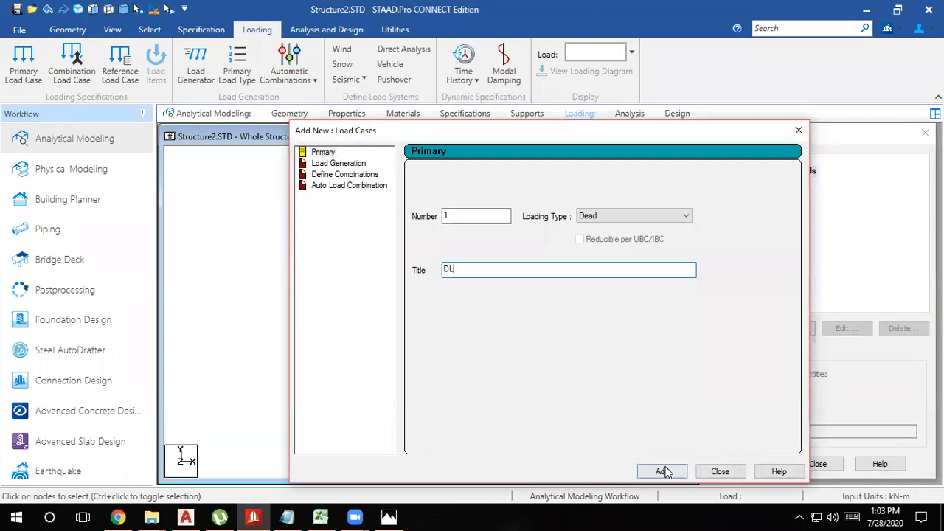
{"action": "left_click", "coordinate": [662, 471]}
- Create primary load case 2 titled LL with the loading type Live and finish adding load cases
{"action": "left_click", "coordinate": [599, 216]}
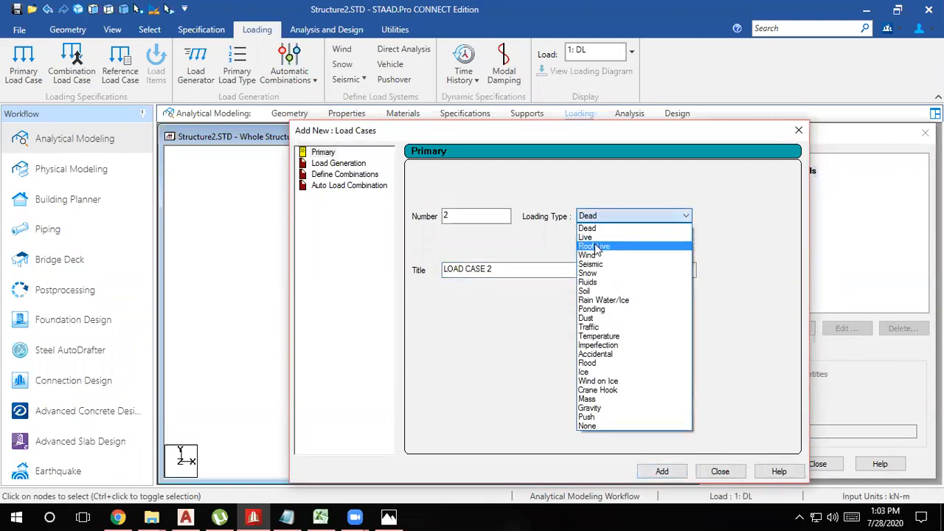
{"action": "left_click", "coordinate": [595, 238]}
{"action": "left_click_drag", "start_coordinate": [470, 267], "coordinate": [159, 274]}
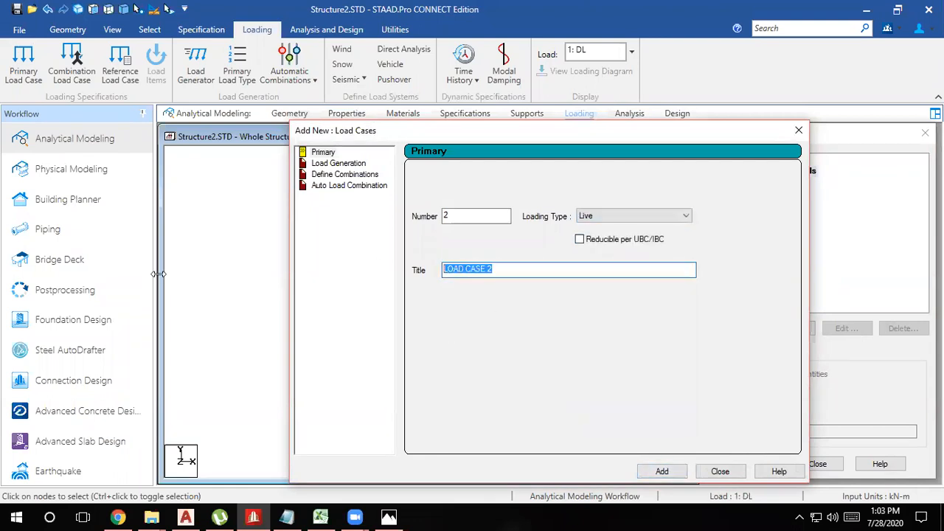
{"action": "type", "text": "LL"}
{"action": "left_click", "coordinate": [662, 472]}
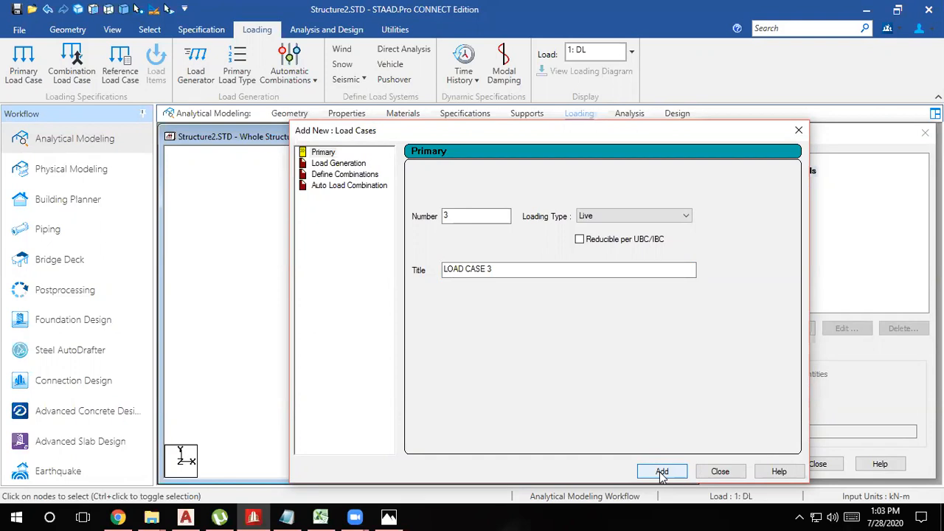
{"action": "left_click", "coordinate": [798, 132]}
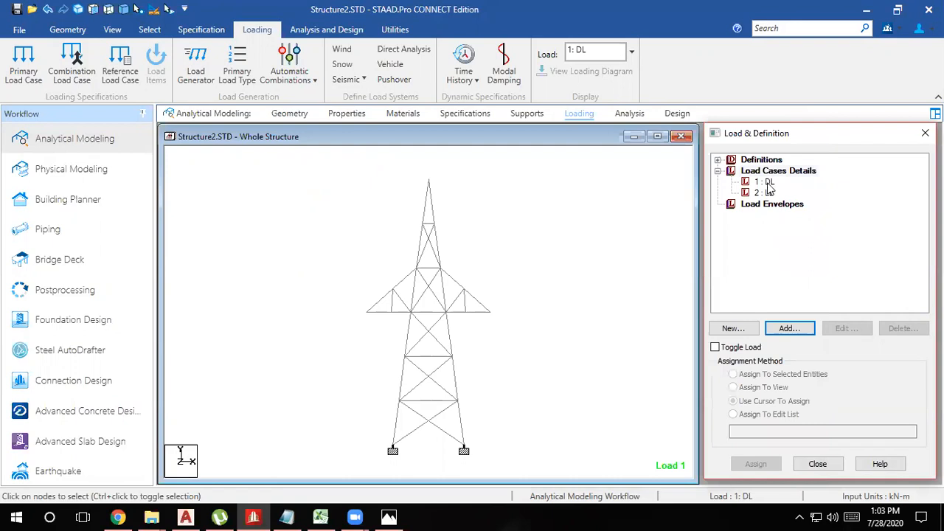
- Add a selfweight load in the Y direction with factor -1 to load case DL and assign it to the whole view
{"action": "left_click", "coordinate": [765, 181]}
{"action": "left_click", "coordinate": [788, 330]}
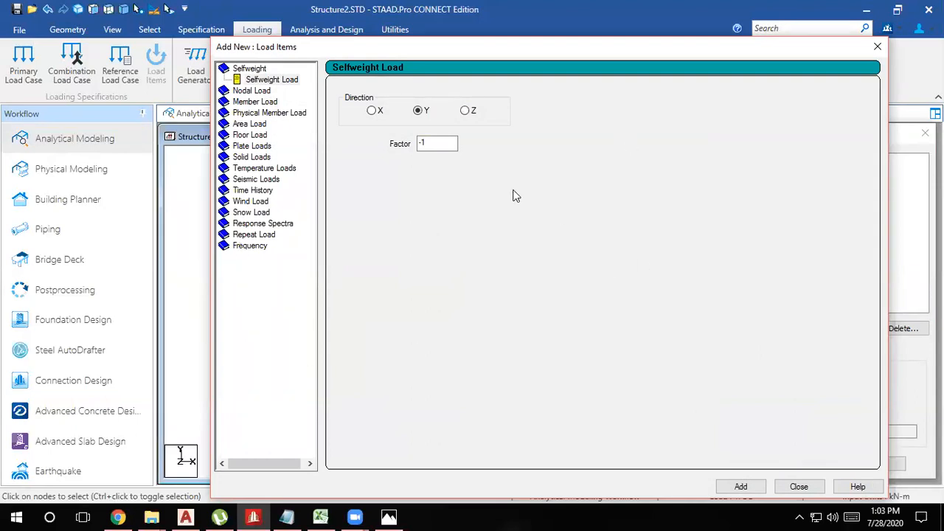
{"action": "left_click", "coordinate": [741, 489]}
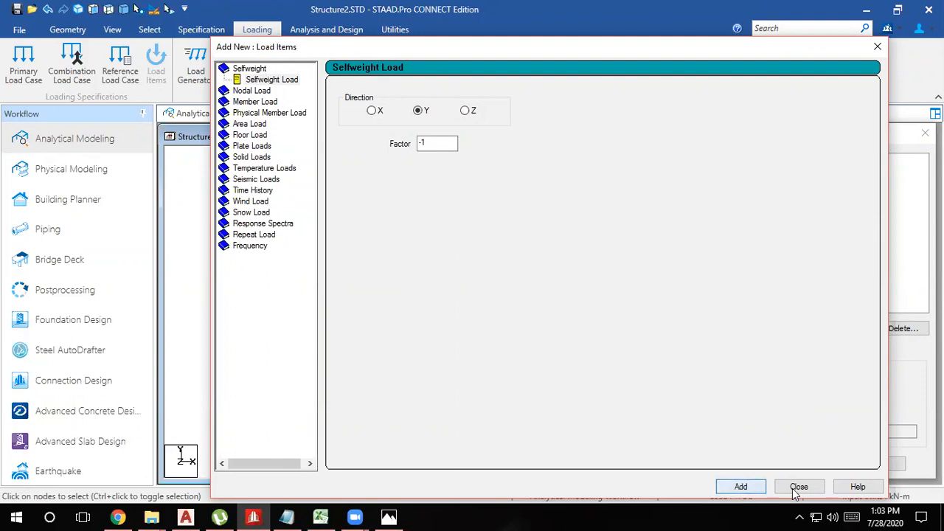
{"action": "left_click", "coordinate": [798, 487]}
{"action": "left_click", "coordinate": [799, 194]}
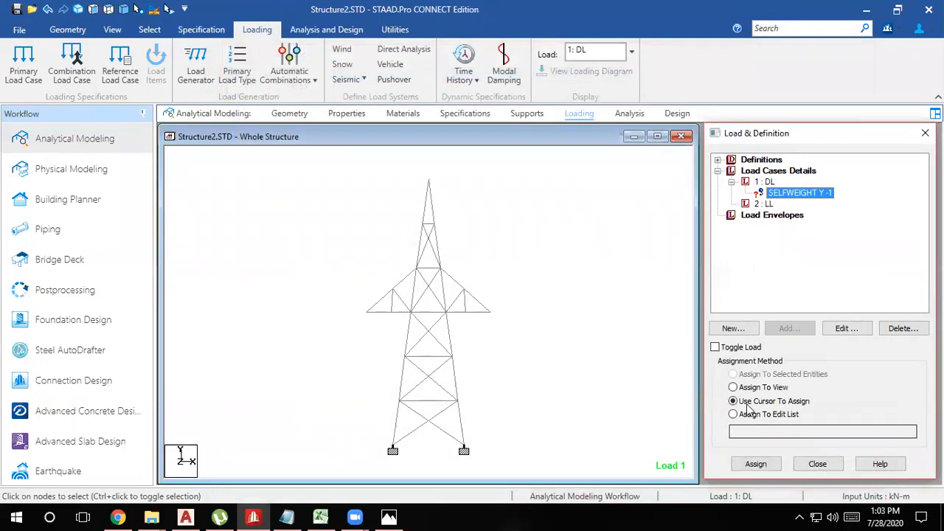
{"action": "left_click", "coordinate": [733, 388]}
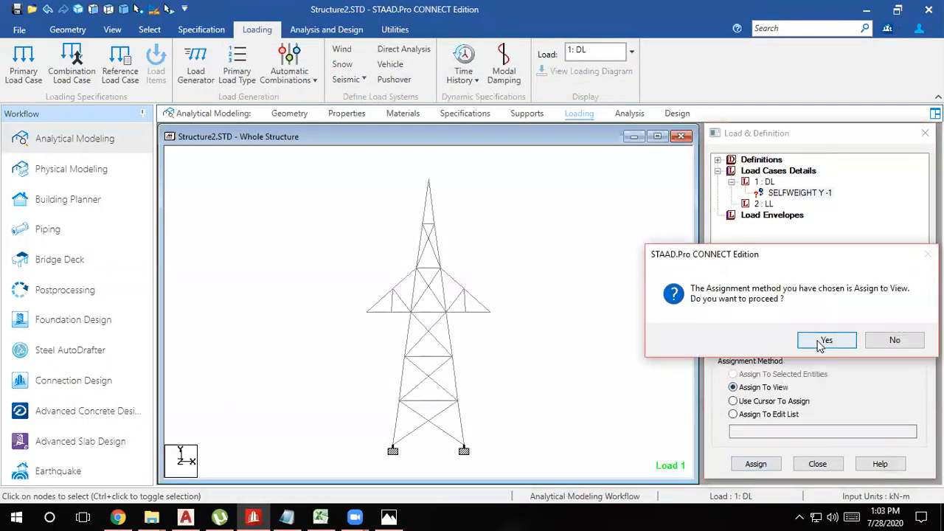
{"action": "left_click", "coordinate": [826, 340]}
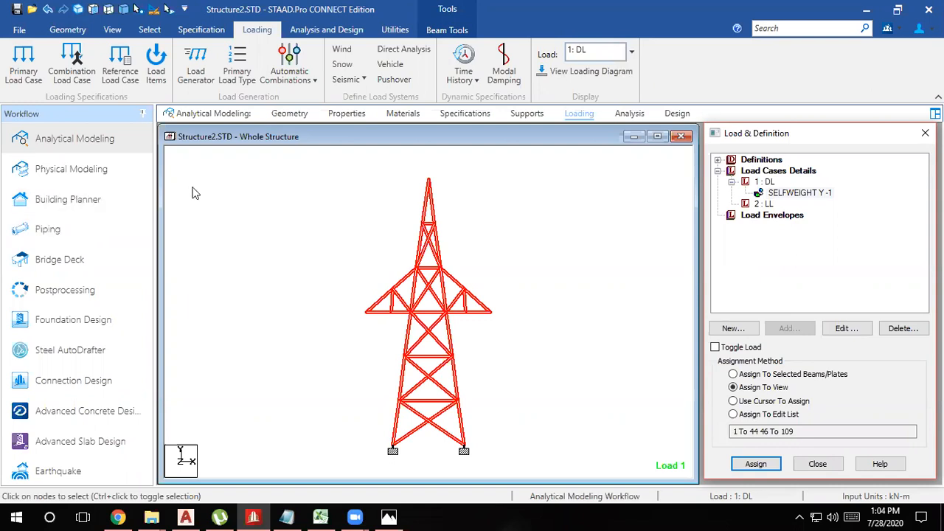
- Clear the selection of all tower members in the whole-structure view
{"action": "left_click", "coordinate": [365, 159]}
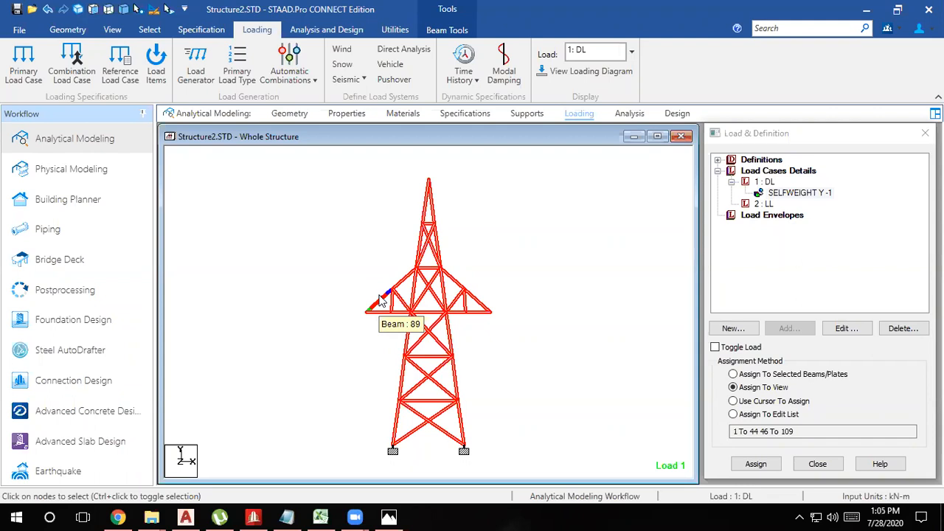
{"action": "scroll", "coordinate": [369, 297], "scroll_direction": "up", "scroll_amount": 2}
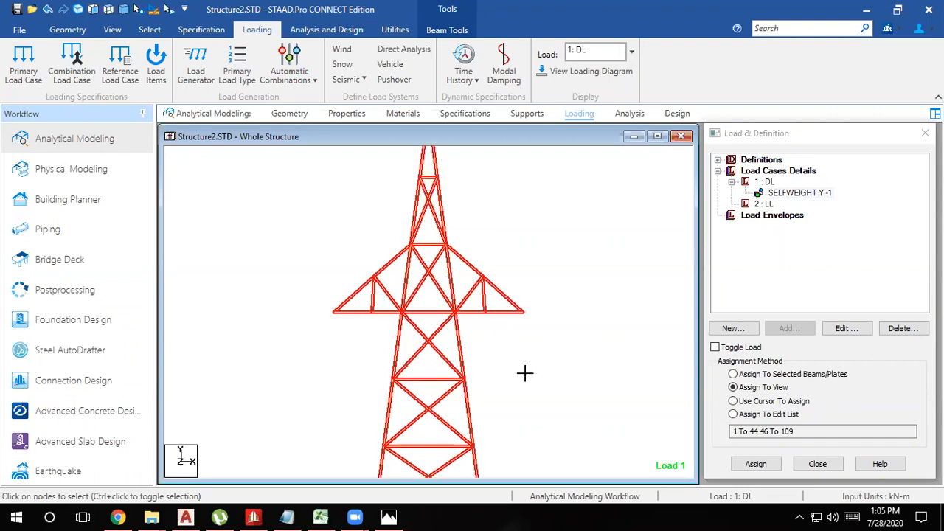
{"action": "left_click", "coordinate": [525, 373]}
{"action": "scroll", "coordinate": [509, 301], "scroll_direction": "up", "scroll_amount": 2}
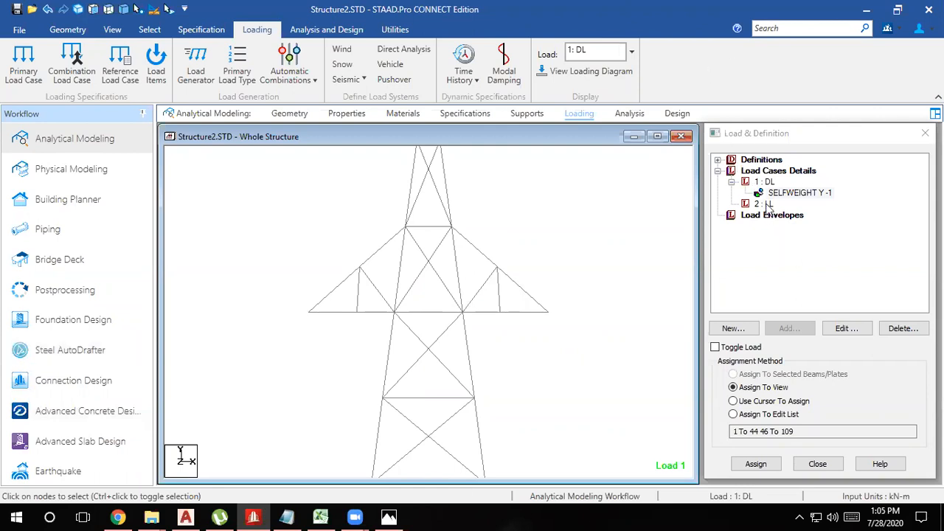
- Add a nodal load with Fy -1 kN and My 1 kNm to load case 2: LL
{"action": "left_click", "coordinate": [765, 204]}
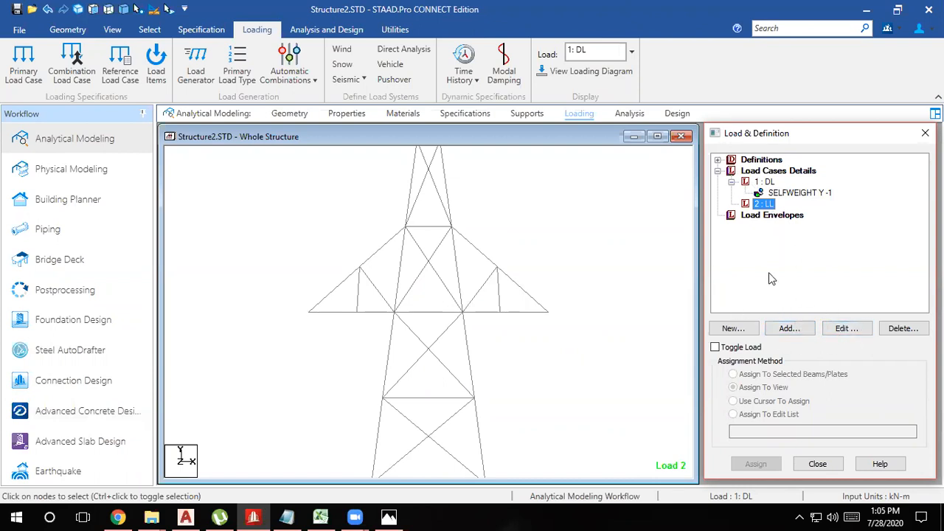
{"action": "left_click", "coordinate": [784, 329]}
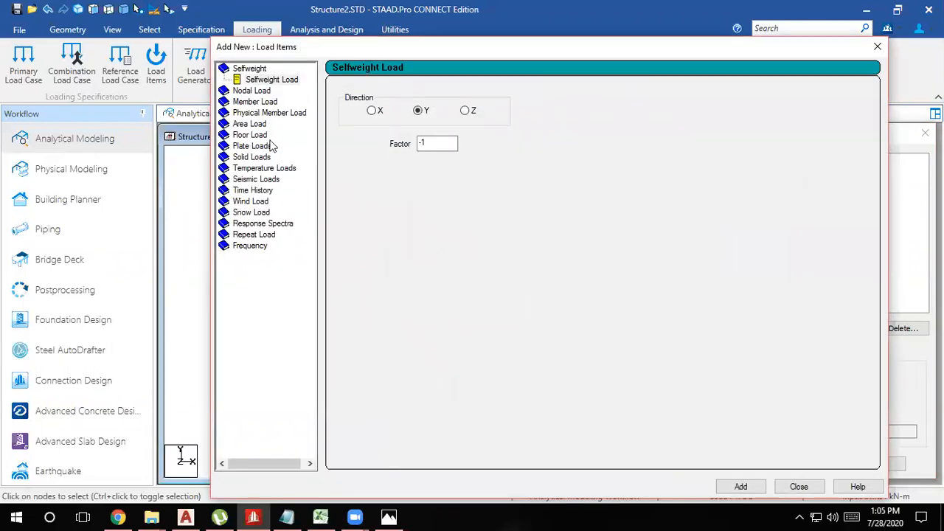
{"action": "left_click", "coordinate": [263, 90]}
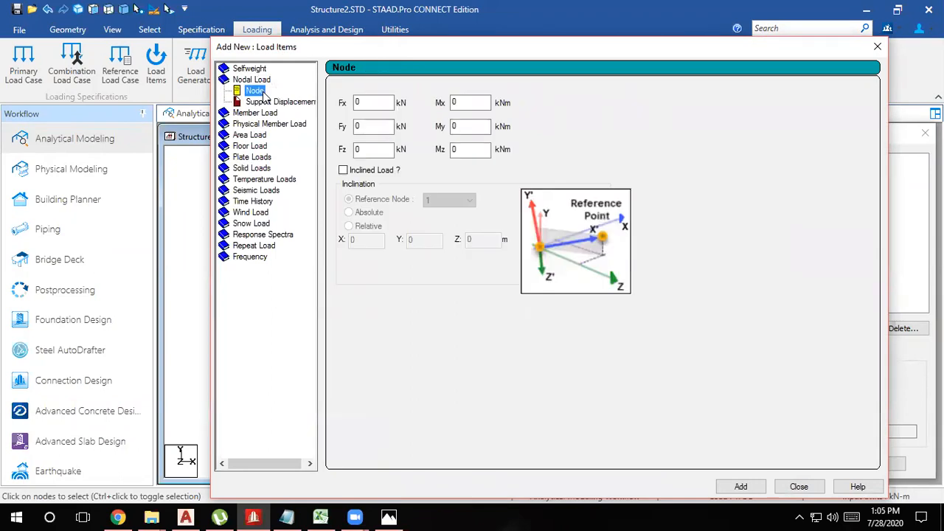
{"action": "double_click", "coordinate": [366, 126]}
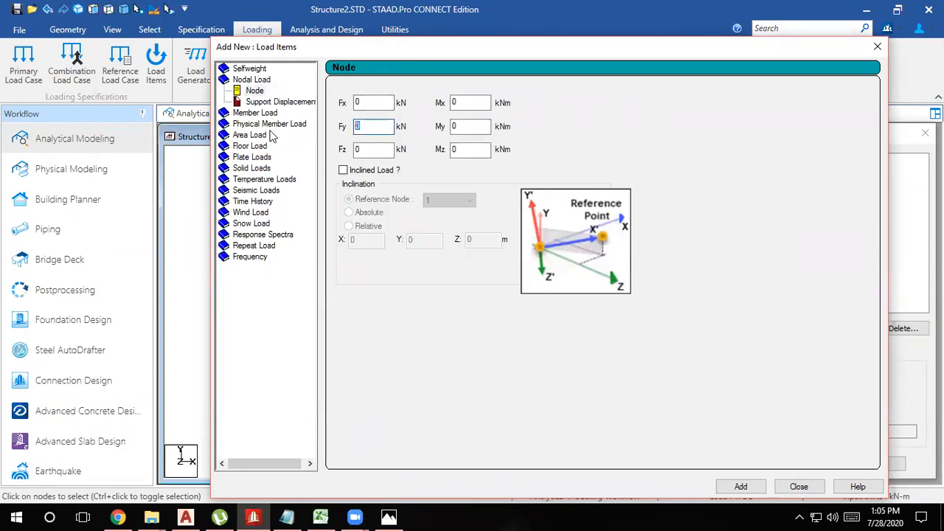
{"action": "type", "text": "-1"}
{"action": "double_click", "coordinate": [461, 126]}
{"action": "type", "text": "1"}
{"action": "left_click", "coordinate": [741, 487]}
{"action": "left_click", "coordinate": [799, 487]}
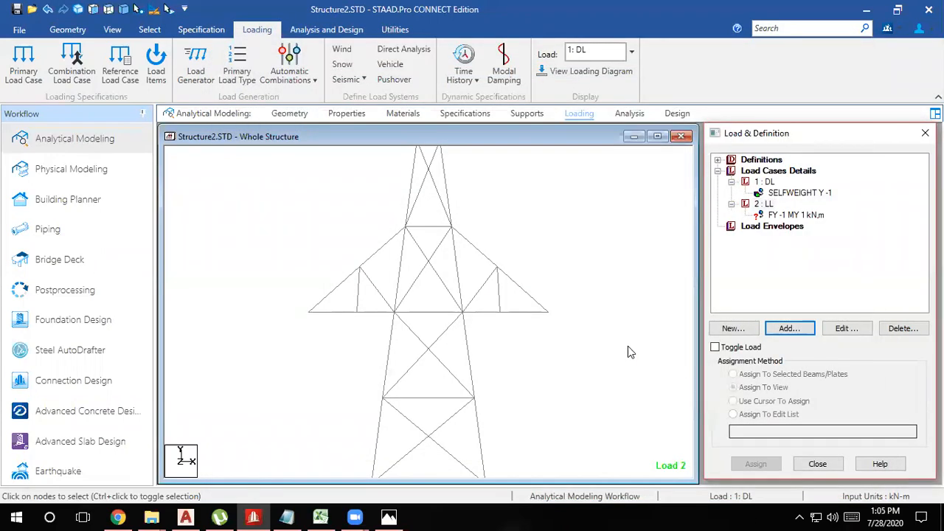
- Assign the LL nodal load to the two outer tip nodes of the cross arms, selected in an isometric view
{"action": "left_click", "coordinate": [788, 215]}
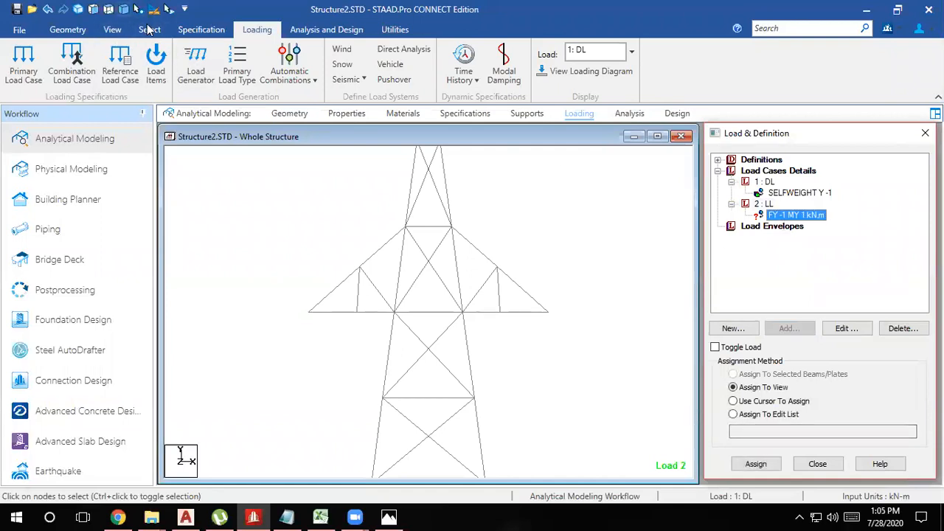
{"action": "left_click", "coordinate": [78, 9]}
{"action": "scroll", "coordinate": [333, 313], "scroll_direction": "up", "scroll_amount": 1}
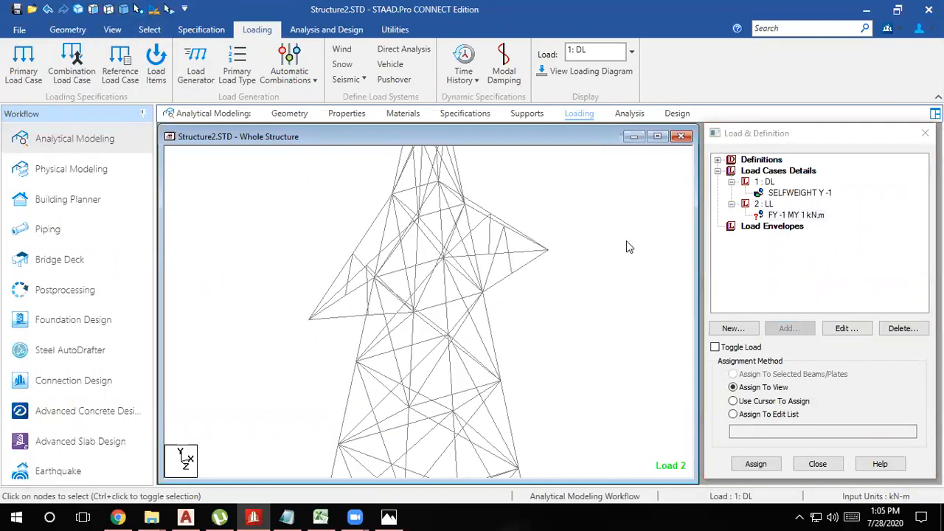
{"action": "middle_click_drag", "start_coordinate": [598, 287], "coordinate": [659, 295]}
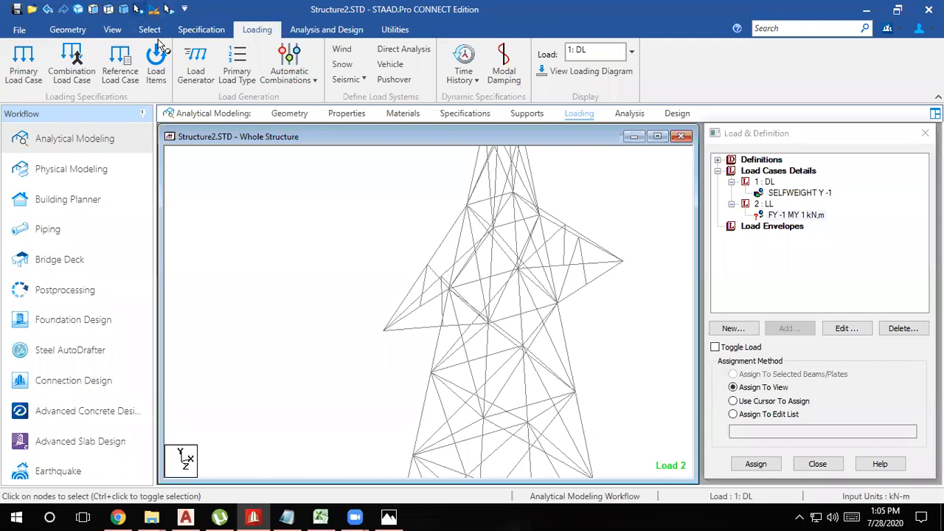
{"action": "left_click_drag", "start_coordinate": [357, 311], "coordinate": [410, 357]}
{"action": "left_click_drag", "start_coordinate": [599, 197], "coordinate": [639, 282], "text": "ctrl"}
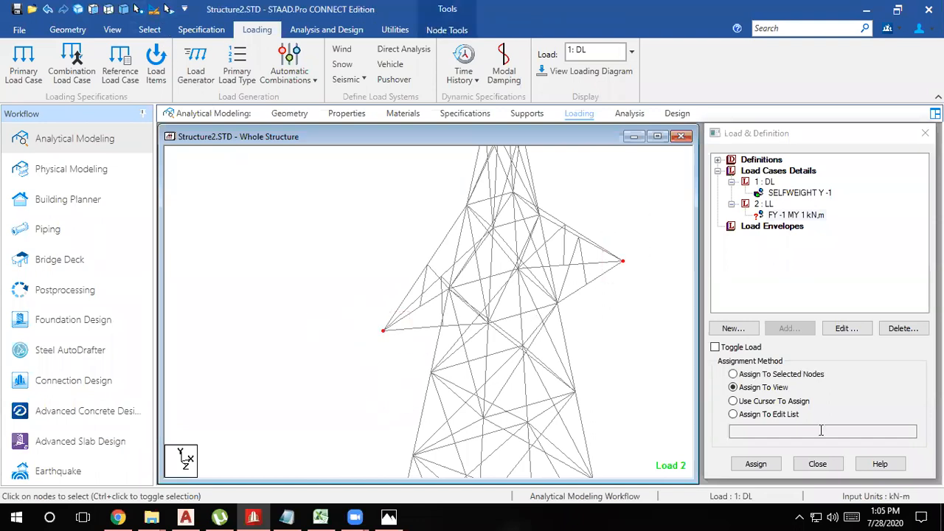
{"action": "left_click", "coordinate": [757, 374]}
{"action": "left_click", "coordinate": [757, 463]}
{"action": "left_click", "coordinate": [812, 342]}
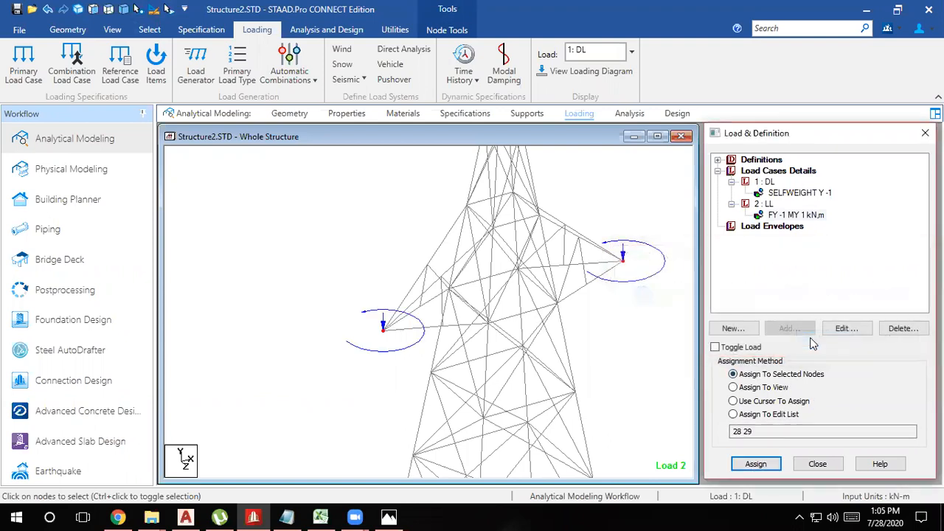
- Open the LL nodal load for editing and examine its Fy and My entries against the load arrows at the cross-arm tip
{"action": "scroll", "coordinate": [376, 337], "scroll_direction": "up", "scroll_amount": 3}
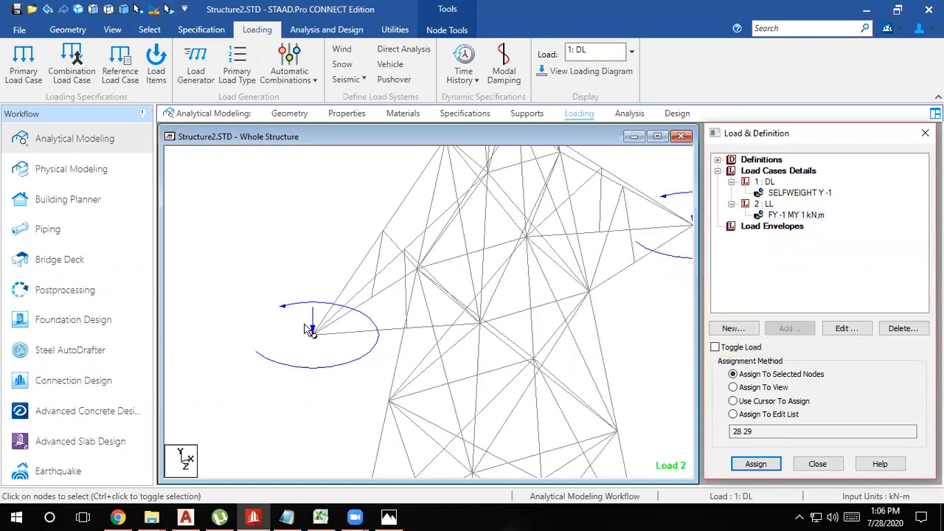
{"action": "scroll", "coordinate": [310, 329], "scroll_direction": "up", "scroll_amount": 2}
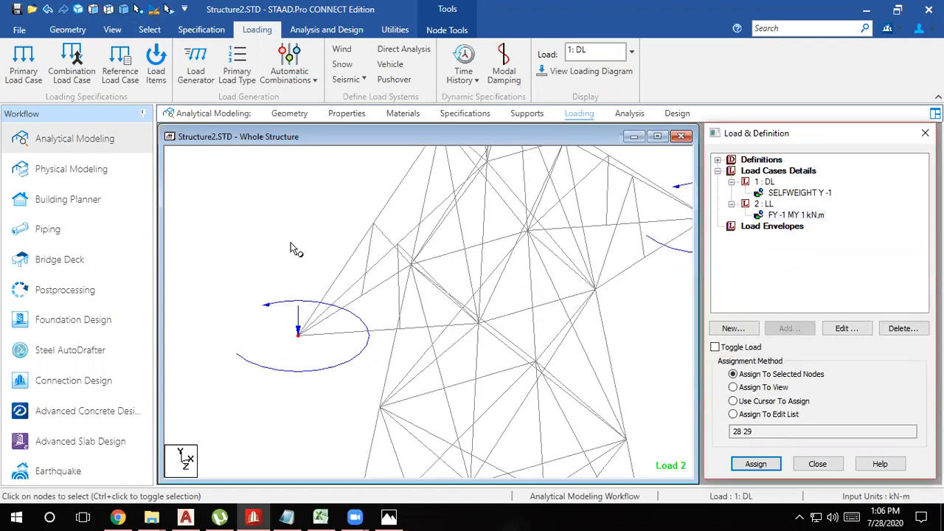
{"action": "left_click", "coordinate": [847, 329]}
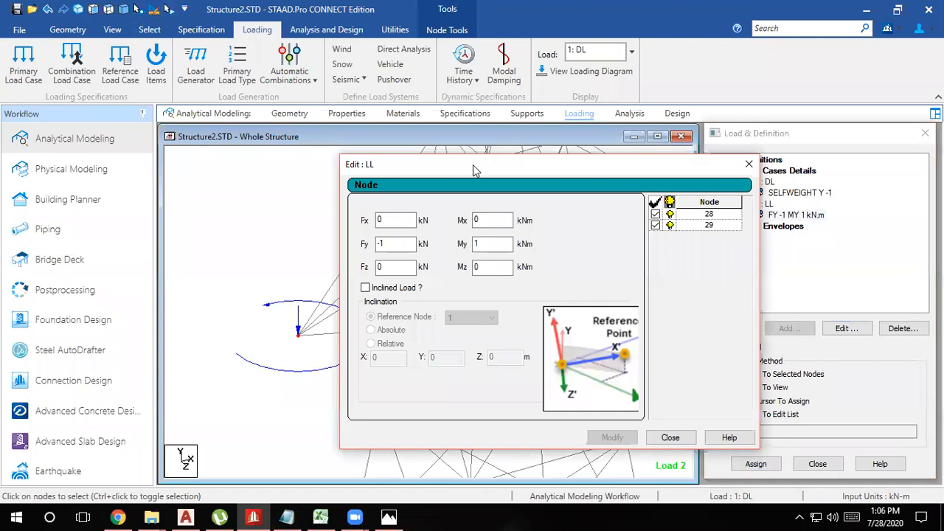
{"action": "left_click_drag", "start_coordinate": [475, 171], "coordinate": [586, 143]}
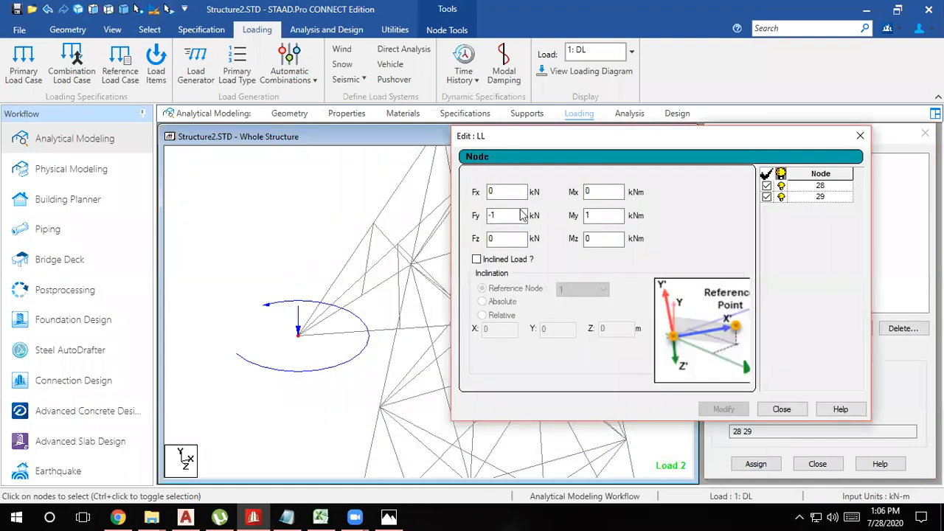
{"action": "double_click", "coordinate": [491, 214]}
{"action": "left_click", "coordinate": [503, 215]}
{"action": "left_click_drag", "start_coordinate": [596, 214], "coordinate": [573, 217]}
{"action": "left_click", "coordinate": [589, 215]}
{"action": "left_click_drag", "start_coordinate": [589, 215], "coordinate": [553, 220]}
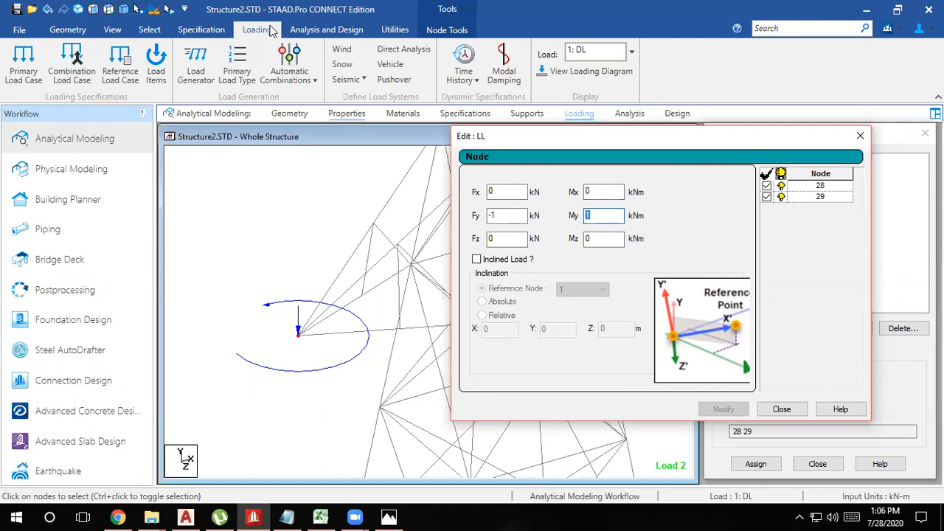
{"action": "left_click", "coordinate": [260, 215]}
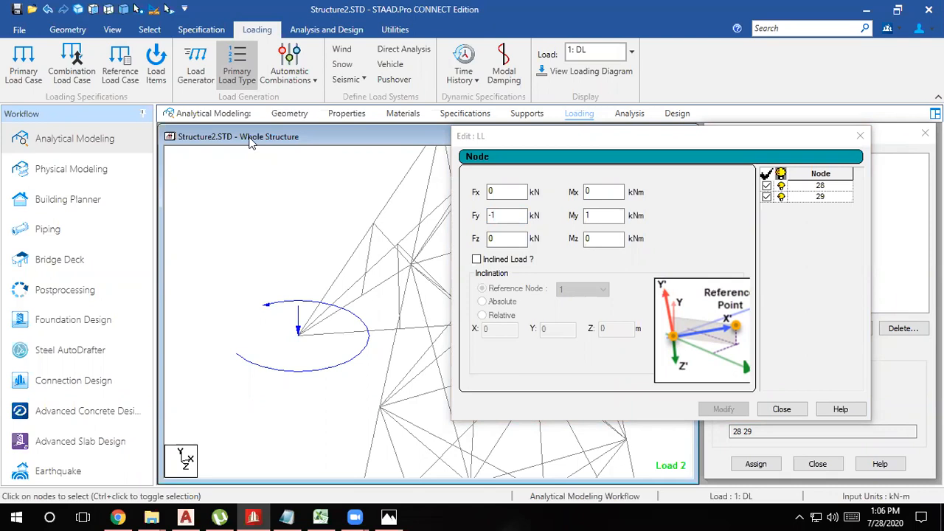
- Set the My moment of the LL nodal load to -1 kNm, checking its rotation direction in plan and isometric views
{"action": "left_click", "coordinate": [109, 9]}
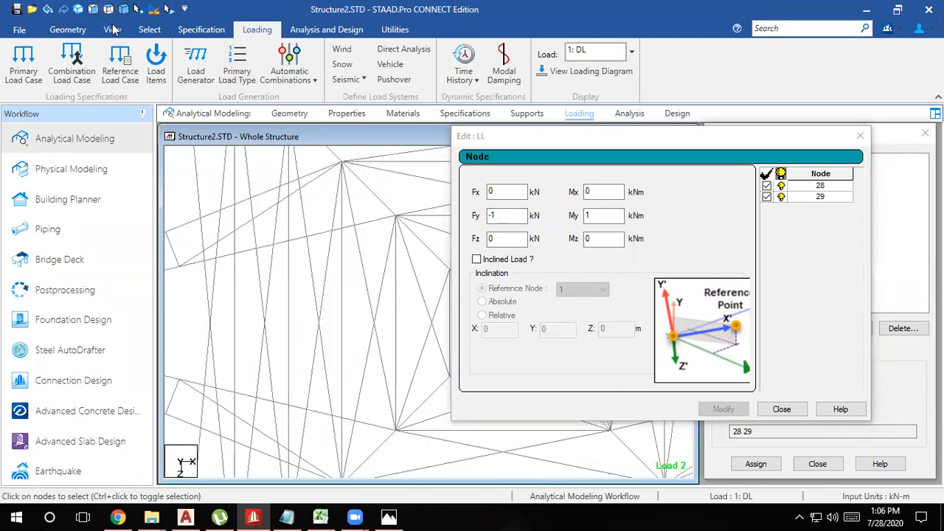
{"action": "scroll", "coordinate": [306, 372], "scroll_direction": "down", "scroll_amount": 5}
{"action": "scroll", "coordinate": [308, 372], "scroll_direction": "down", "scroll_amount": 5}
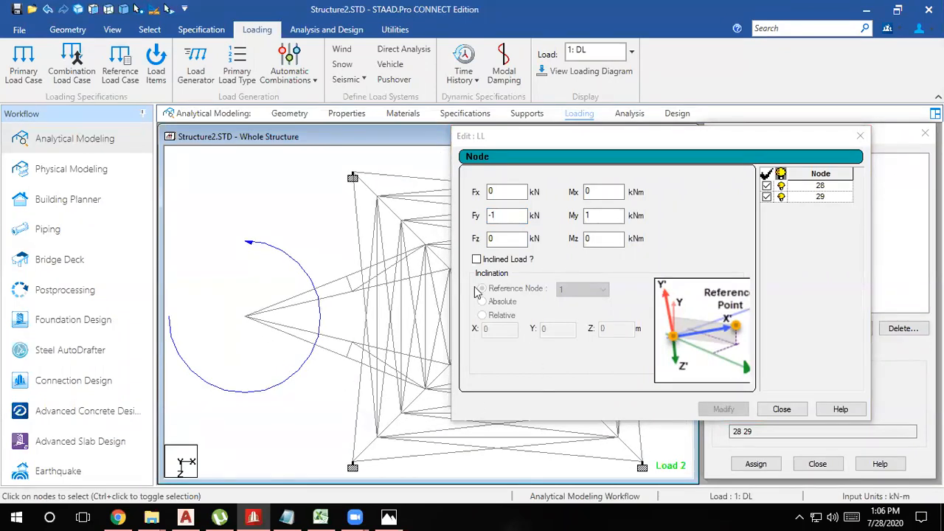
{"action": "left_click", "coordinate": [587, 216]}
{"action": "left_click", "coordinate": [589, 216]}
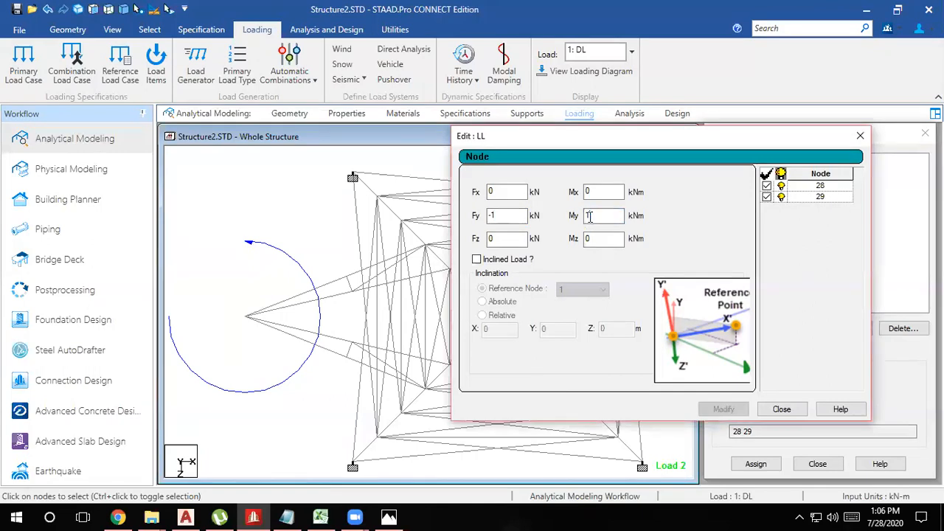
{"action": "type", "text": "-"}
{"action": "left_click", "coordinate": [719, 410]}
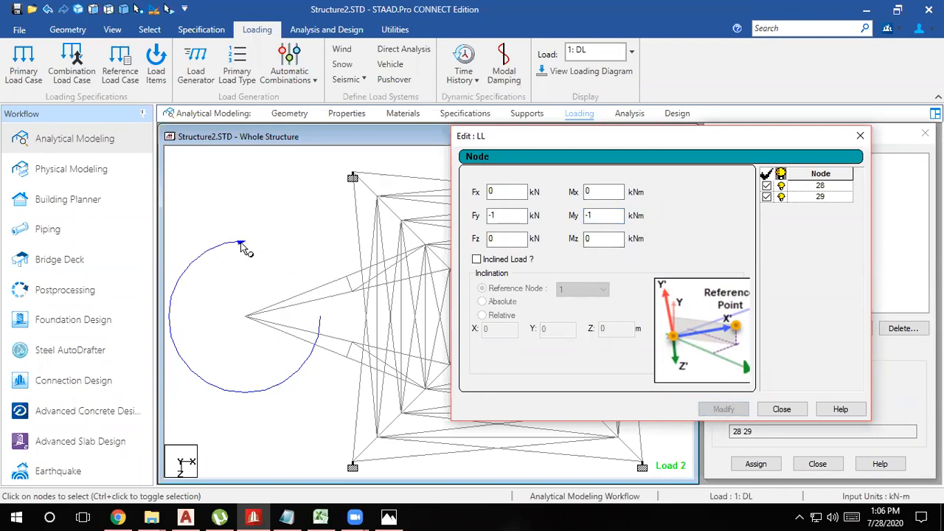
{"action": "left_click", "coordinate": [859, 140]}
{"action": "left_click", "coordinate": [822, 215]}
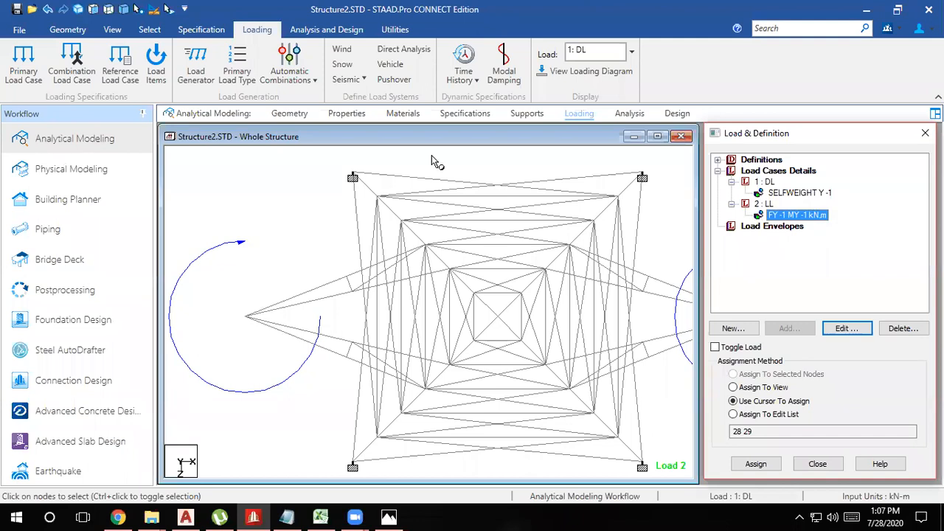
{"action": "left_click", "coordinate": [123, 9]}
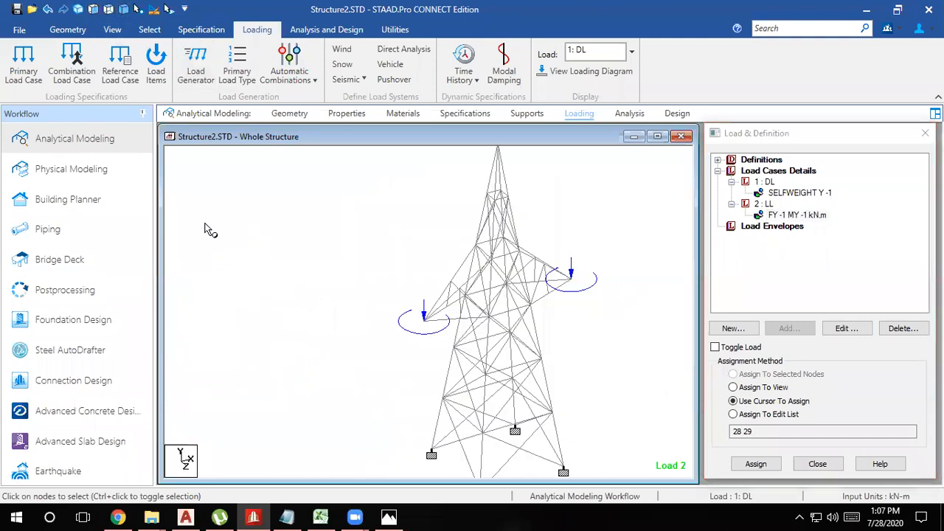
{"action": "scroll", "coordinate": [426, 327], "scroll_direction": "up", "scroll_amount": 3}
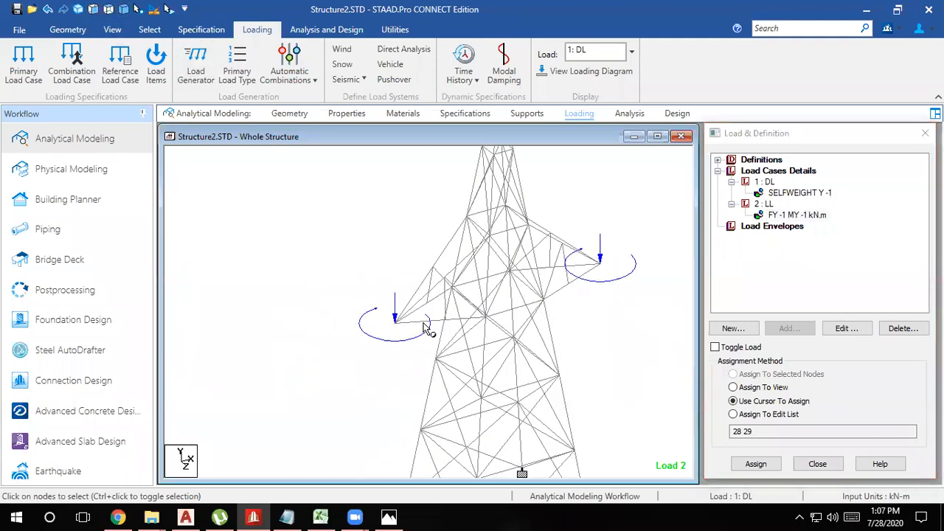
{"action": "scroll", "coordinate": [426, 328], "scroll_direction": "up", "scroll_amount": 2}
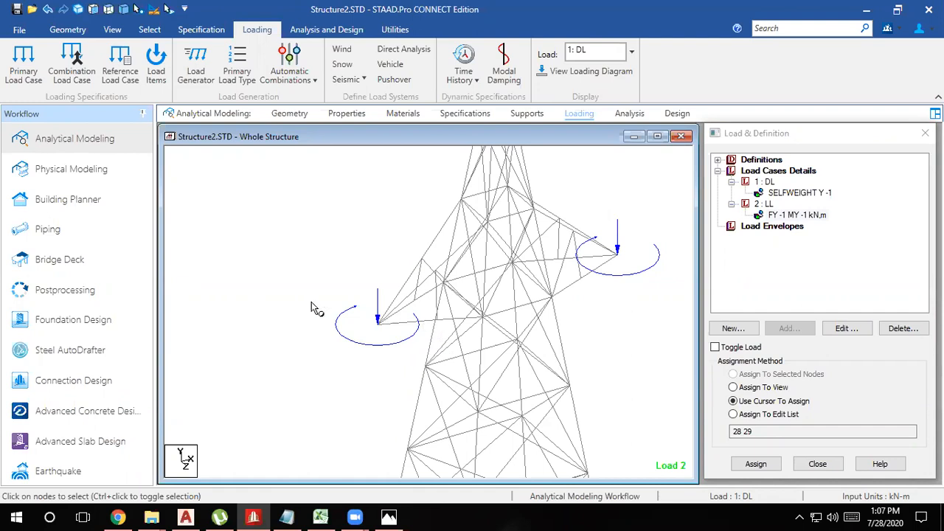
{"action": "scroll", "coordinate": [243, 364], "scroll_direction": "up", "scroll_amount": 3}
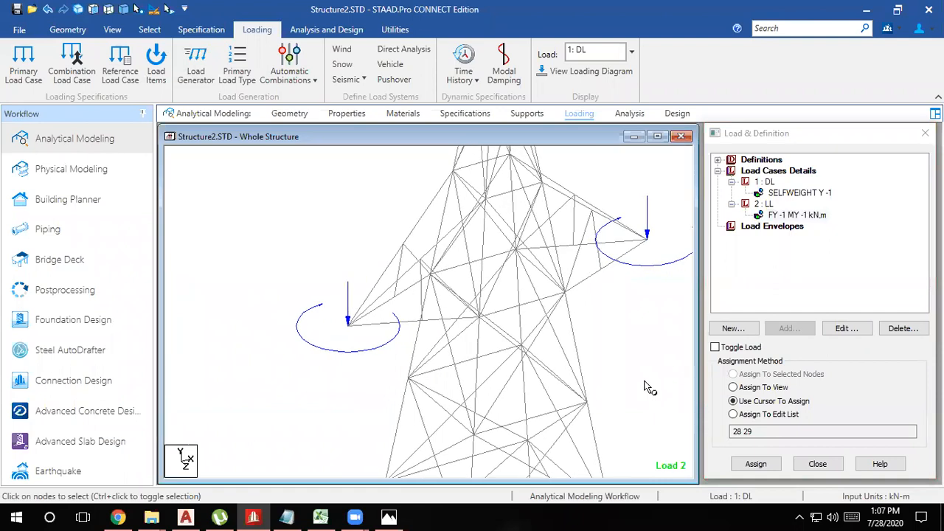
- Add wind definition type 1 with the comment WIND 1
{"action": "left_click", "coordinate": [717, 160]}
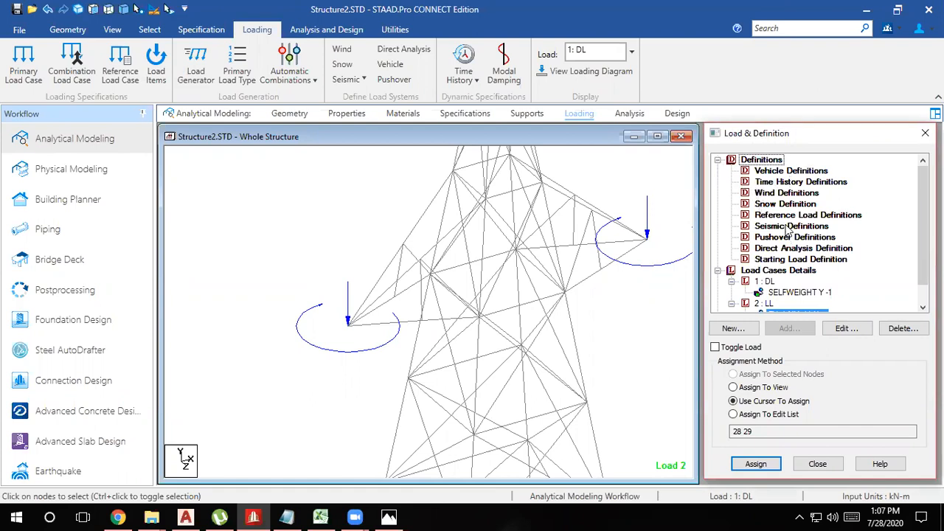
{"action": "left_click", "coordinate": [810, 194]}
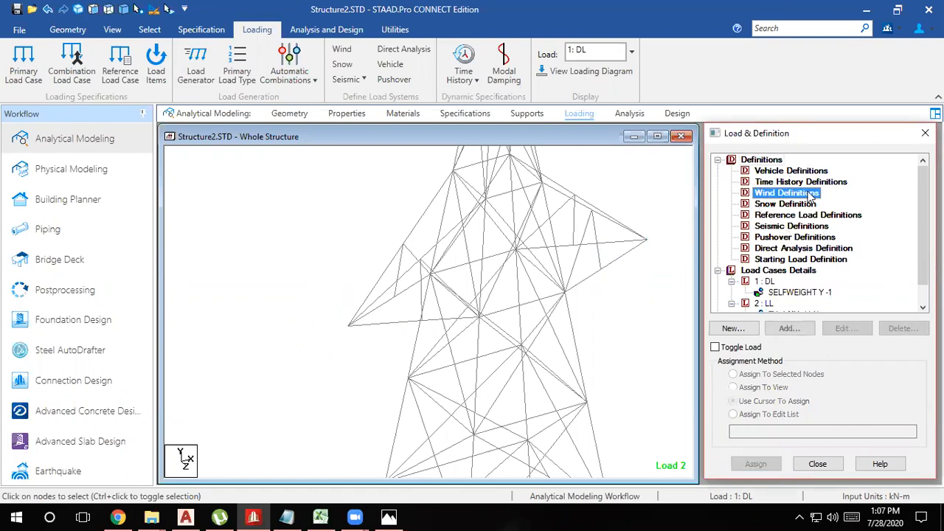
{"action": "left_click", "coordinate": [789, 328]}
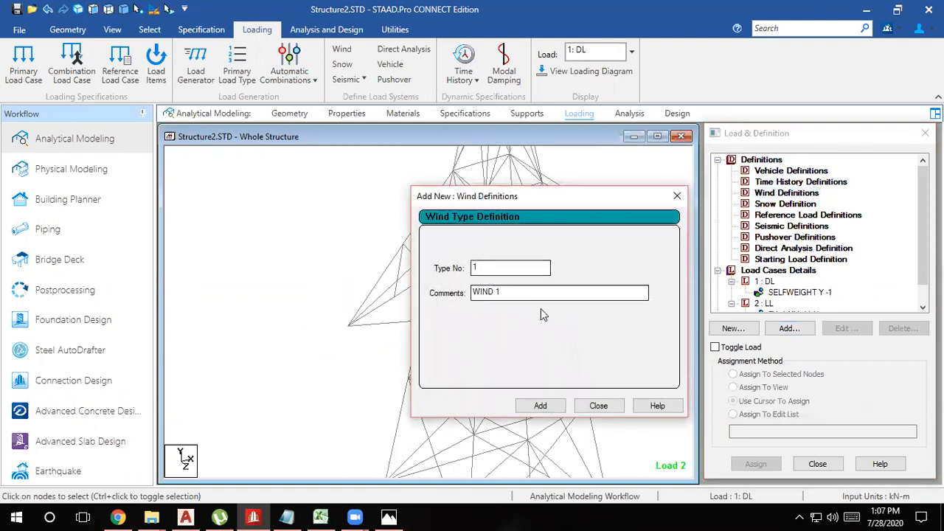
{"action": "left_click", "coordinate": [536, 409]}
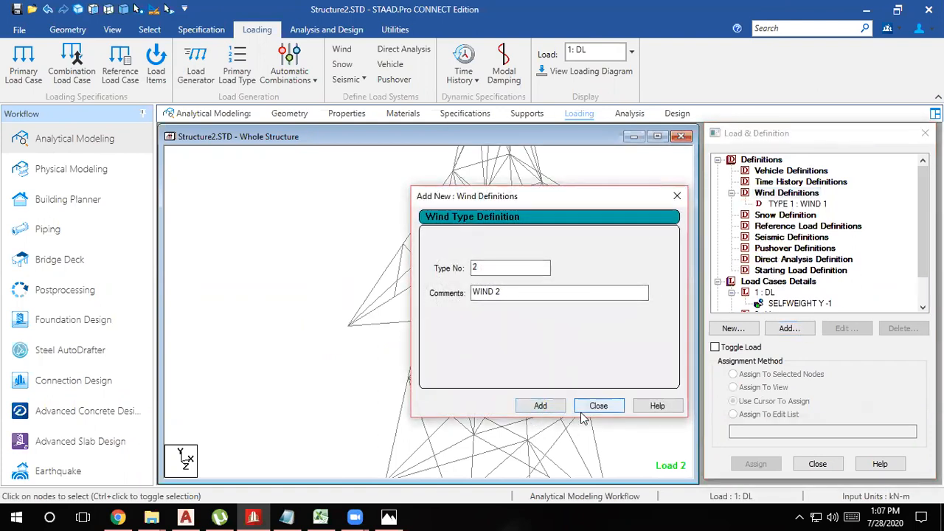
{"action": "left_click", "coordinate": [598, 406]}
- Open the ASCE-7 wind intensity calculation for the type 1 WIND 1 definition
{"action": "left_click", "coordinate": [775, 205]}
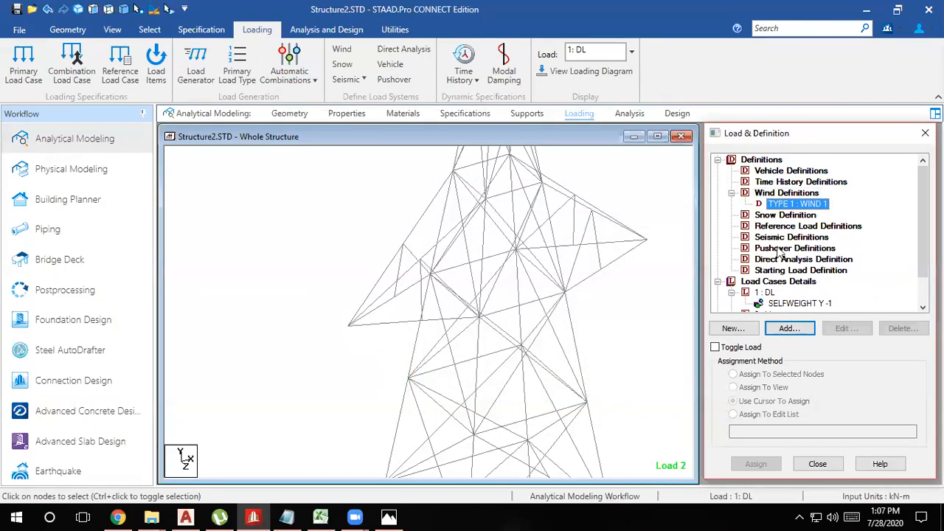
{"action": "left_click", "coordinate": [790, 328]}
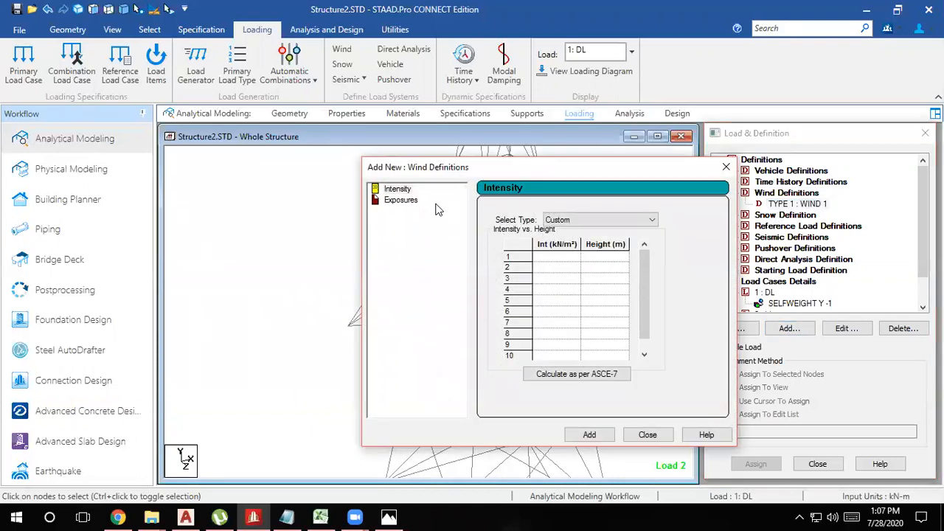
{"action": "left_click", "coordinate": [400, 200]}
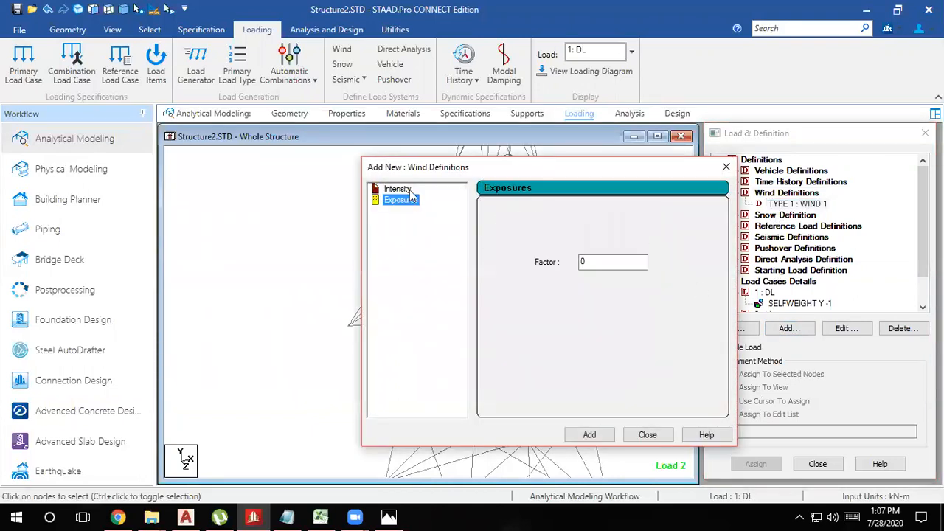
{"action": "left_click", "coordinate": [398, 189]}
{"action": "left_click", "coordinate": [601, 376]}
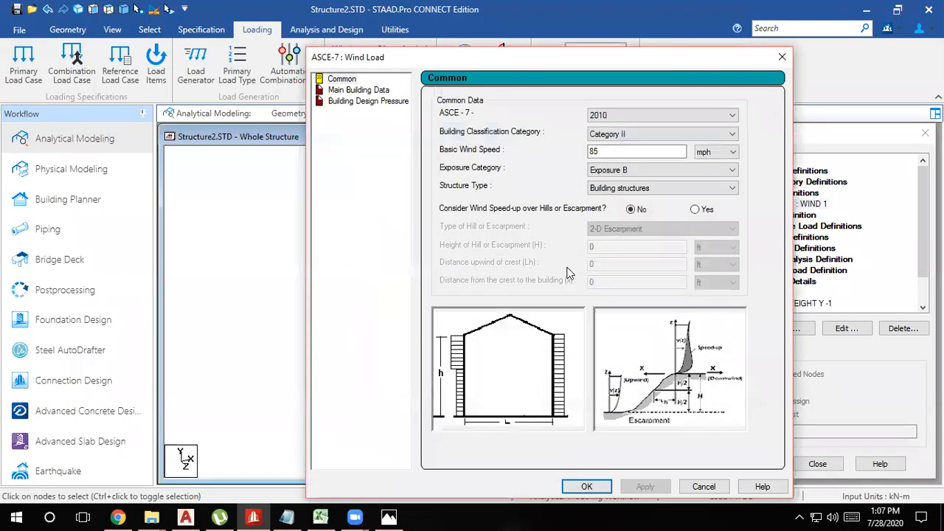
- Choose building classification Category II and the Trussed Tower structure type in the ASCE-7 common data
{"action": "left_click", "coordinate": [622, 134]}
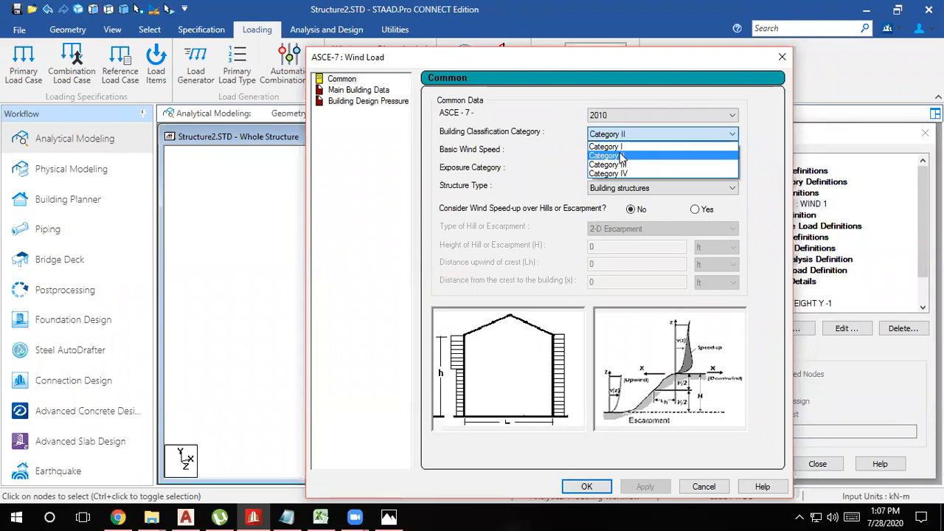
{"action": "left_click", "coordinate": [622, 156]}
{"action": "left_click", "coordinate": [621, 170]}
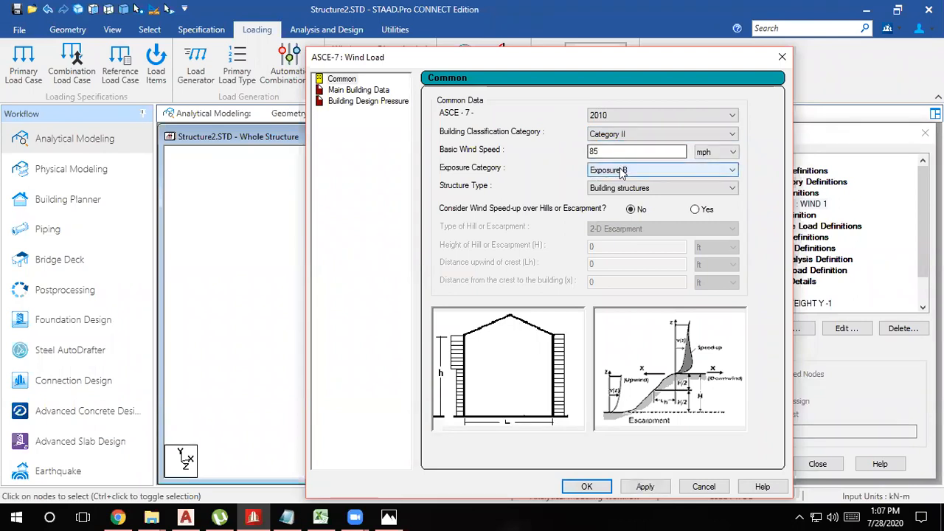
{"action": "left_click", "coordinate": [626, 183]}
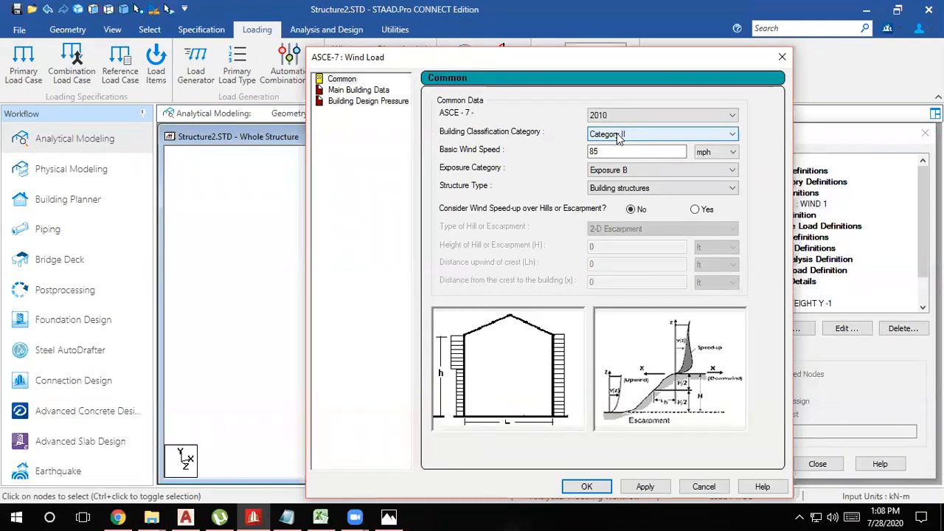
{"action": "left_click", "coordinate": [606, 190]}
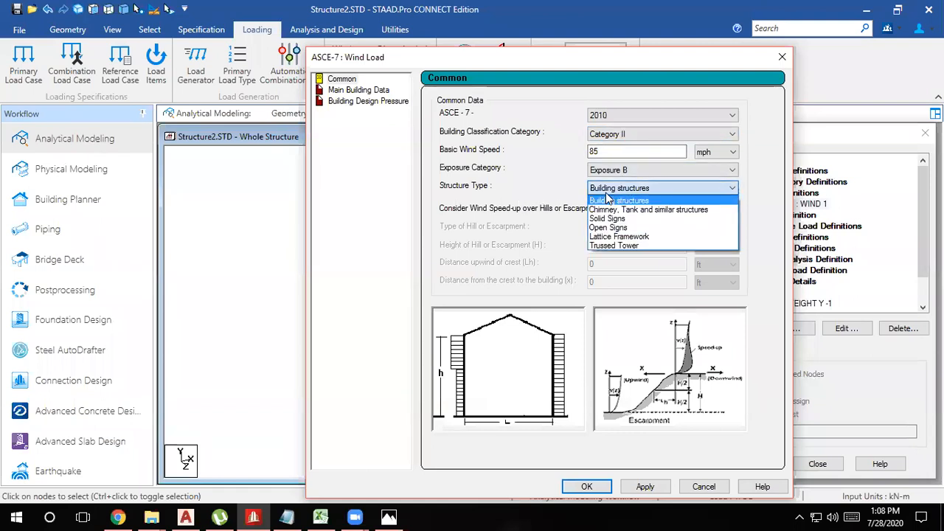
{"action": "left_click", "coordinate": [647, 246]}
{"action": "left_click", "coordinate": [643, 189]}
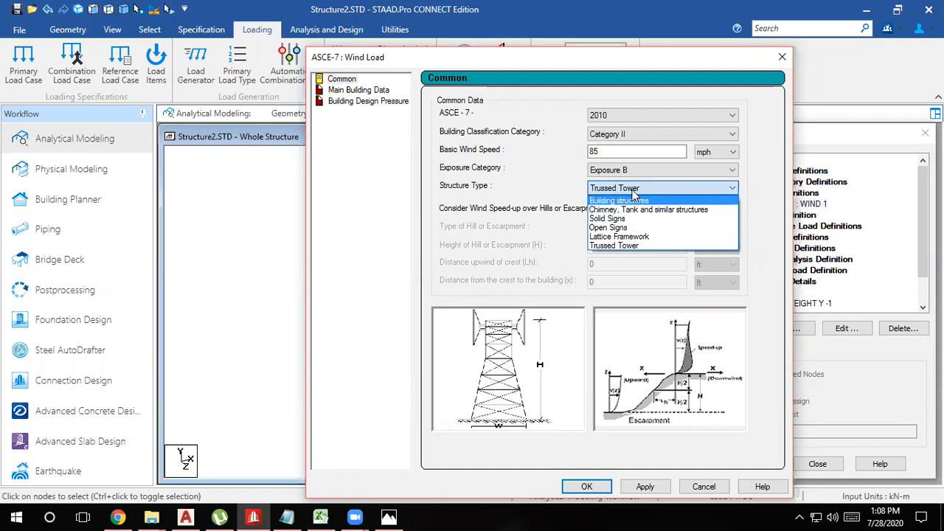
{"action": "left_click", "coordinate": [633, 190]}
{"action": "left_click", "coordinate": [633, 189]}
{"action": "left_click", "coordinate": [627, 246]}
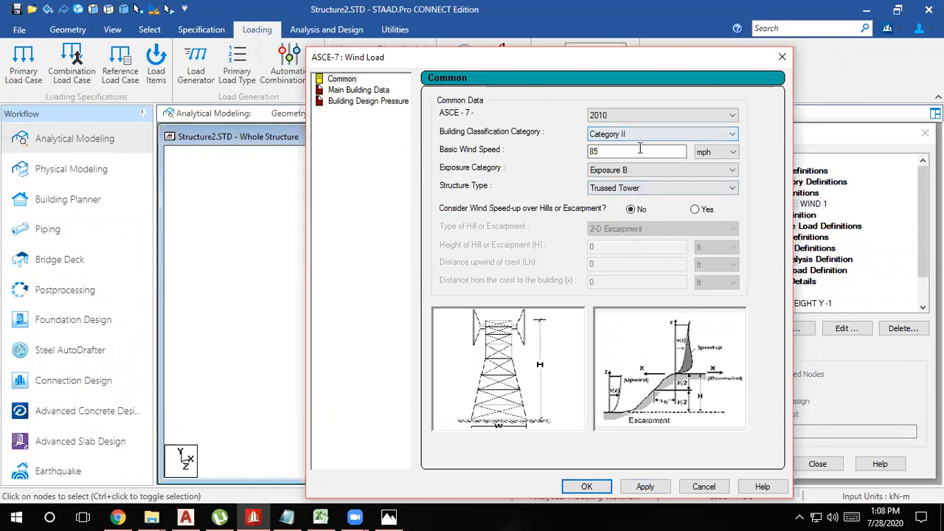
- Set the basic wind speed to 45 m/sec and generate the intensity table from the common data alone
{"action": "left_click", "coordinate": [716, 152]}
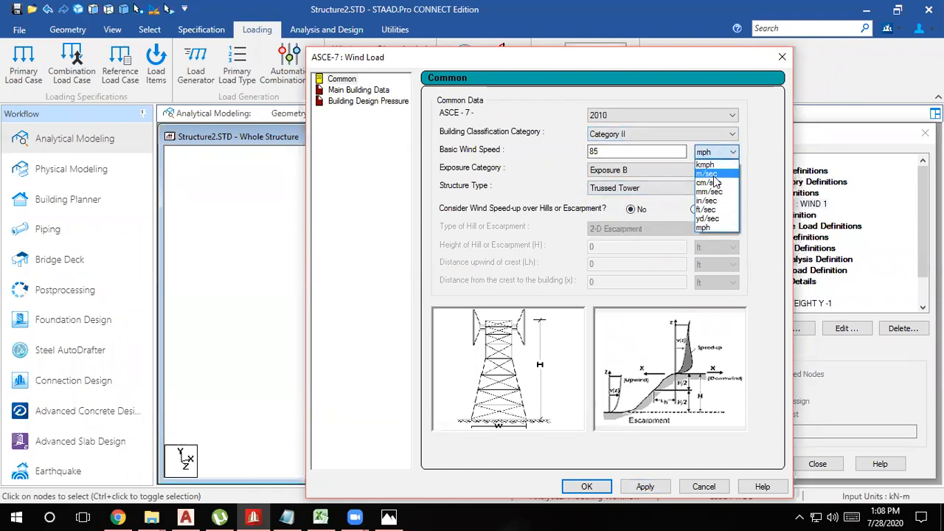
{"action": "left_click", "coordinate": [708, 174]}
{"action": "left_click_drag", "start_coordinate": [619, 151], "coordinate": [466, 151]}
{"action": "type", "text": "45"}
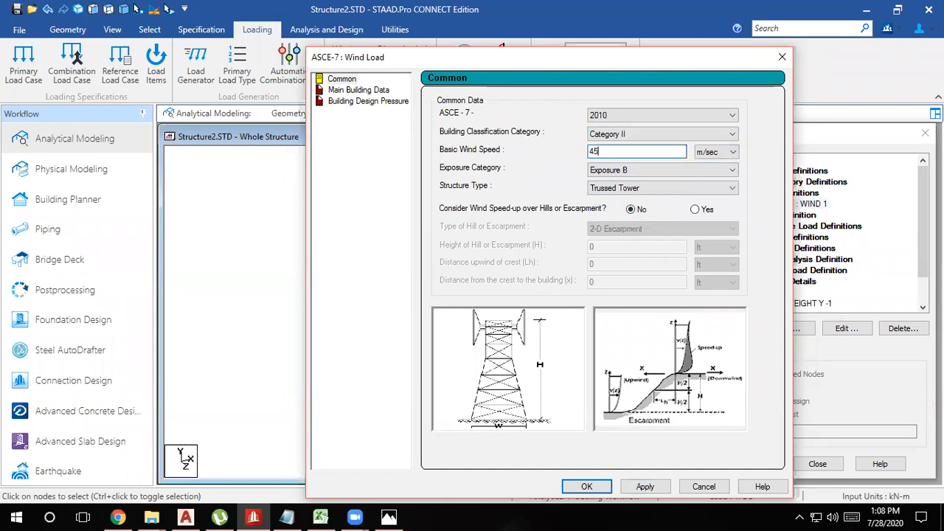
{"action": "left_click", "coordinate": [591, 487]}
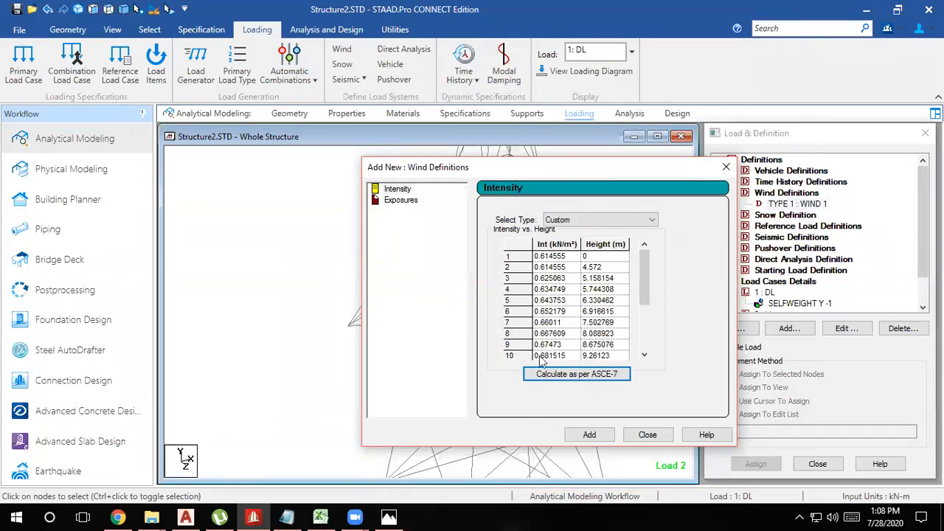
- Reopen the ASCE-7 calculation and apply Exposure B, a basic wind speed of 45 m/sec and the Trussed Tower structure type
{"action": "left_click_drag", "start_coordinate": [610, 171], "coordinate": [452, 119]}
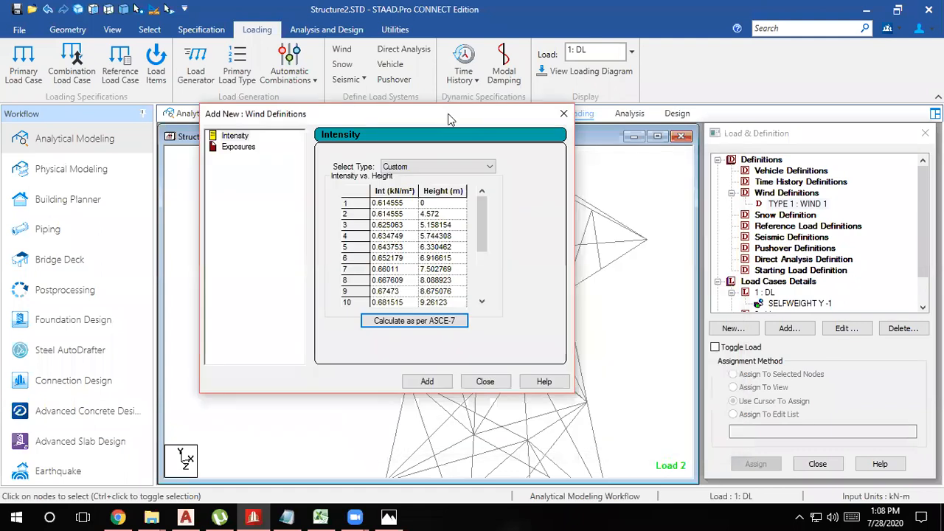
{"action": "left_click", "coordinate": [417, 321]}
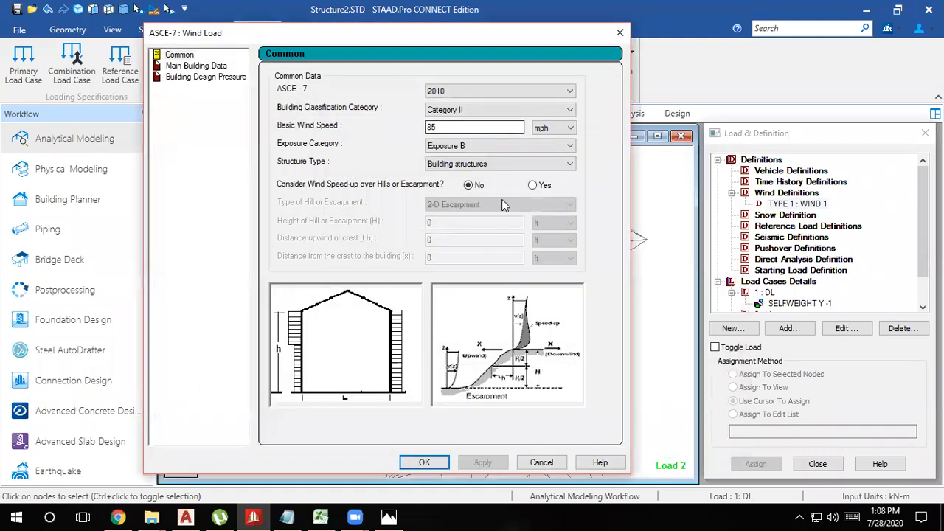
{"action": "left_click", "coordinate": [474, 145]}
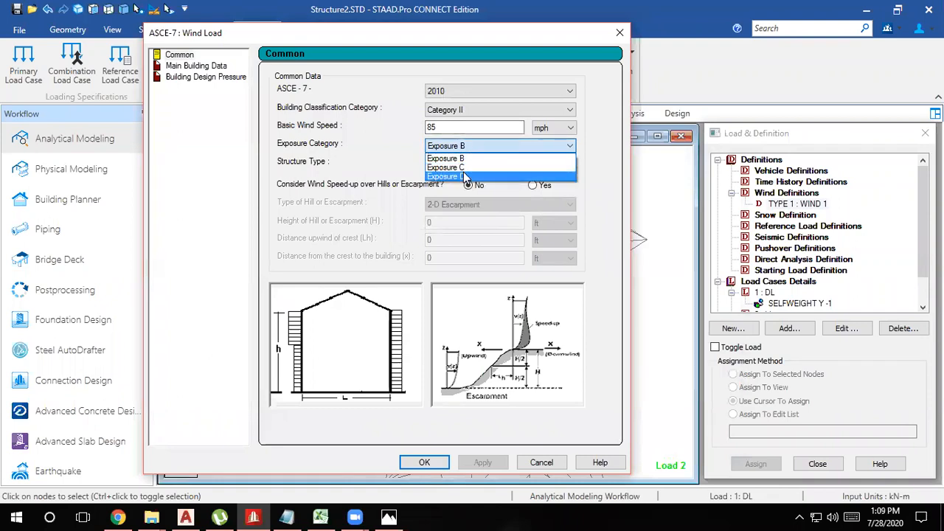
{"action": "left_click", "coordinate": [463, 159]}
{"action": "double_click", "coordinate": [466, 127]}
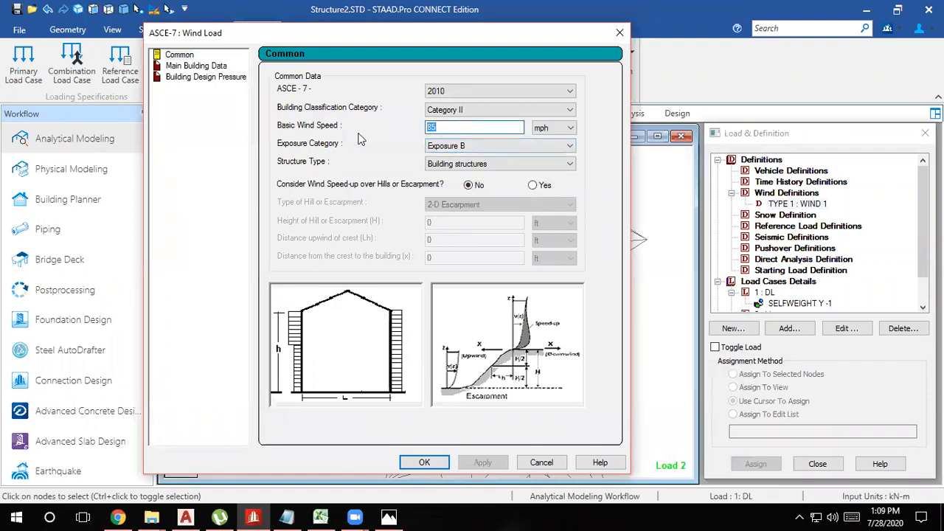
{"action": "type", "text": "45"}
{"action": "left_click", "coordinate": [552, 127]}
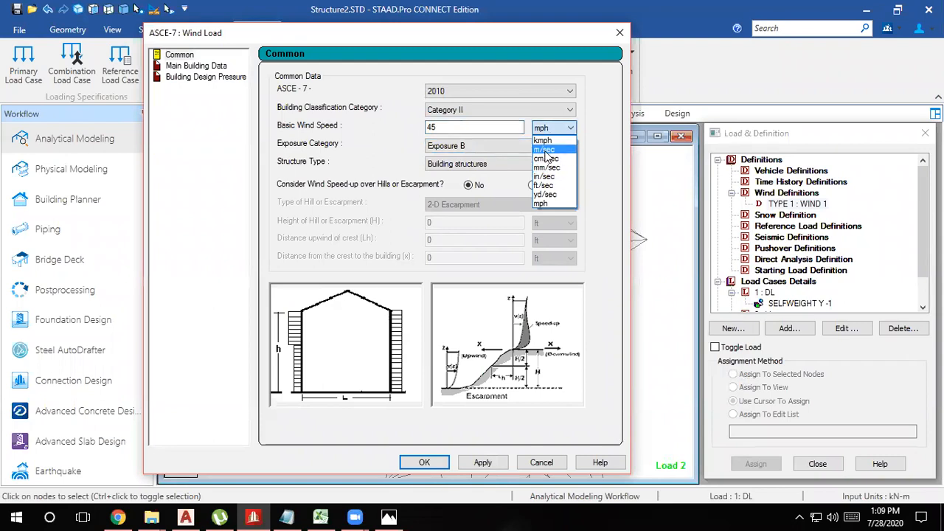
{"action": "left_click", "coordinate": [545, 150]}
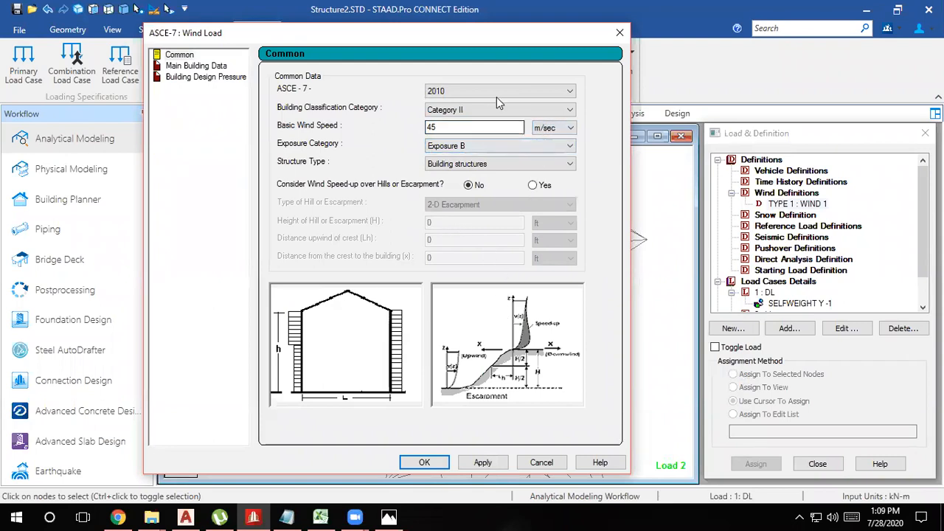
{"action": "left_click", "coordinate": [459, 164]}
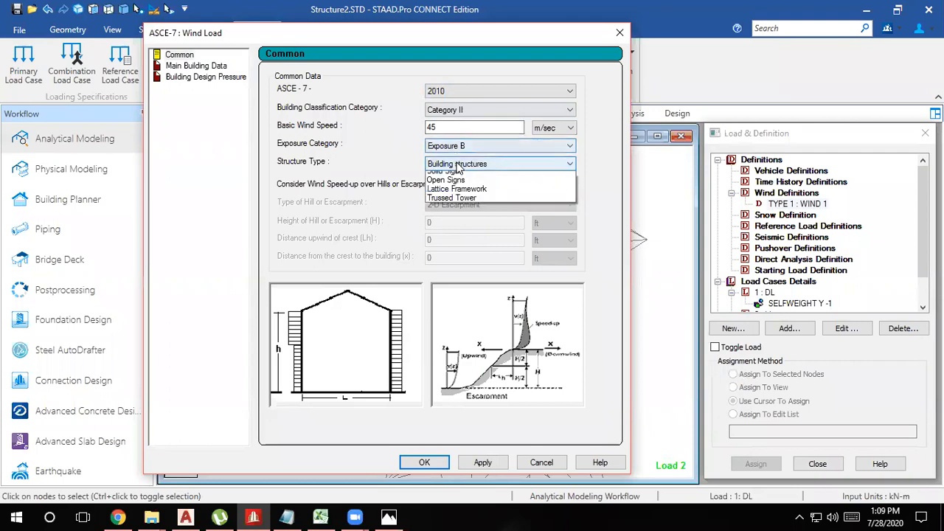
{"action": "left_click", "coordinate": [458, 221]}
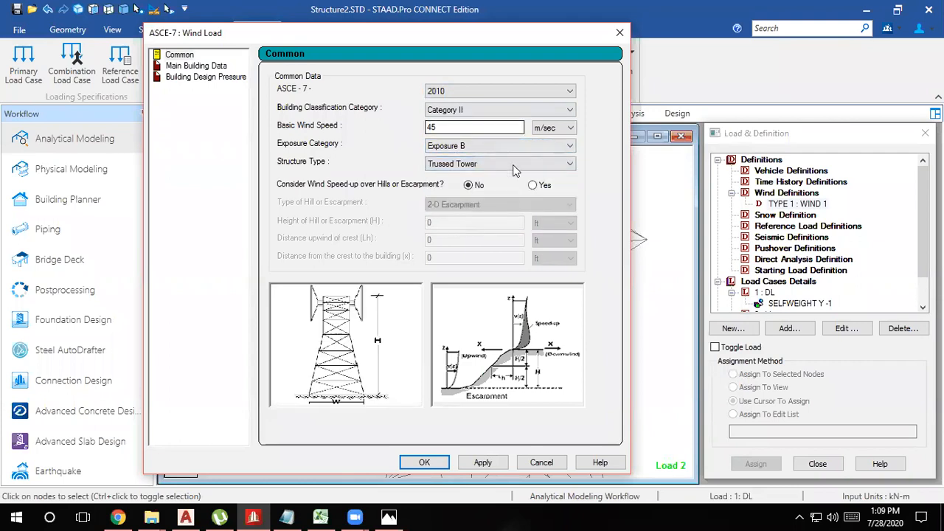
{"action": "left_click", "coordinate": [482, 463]}
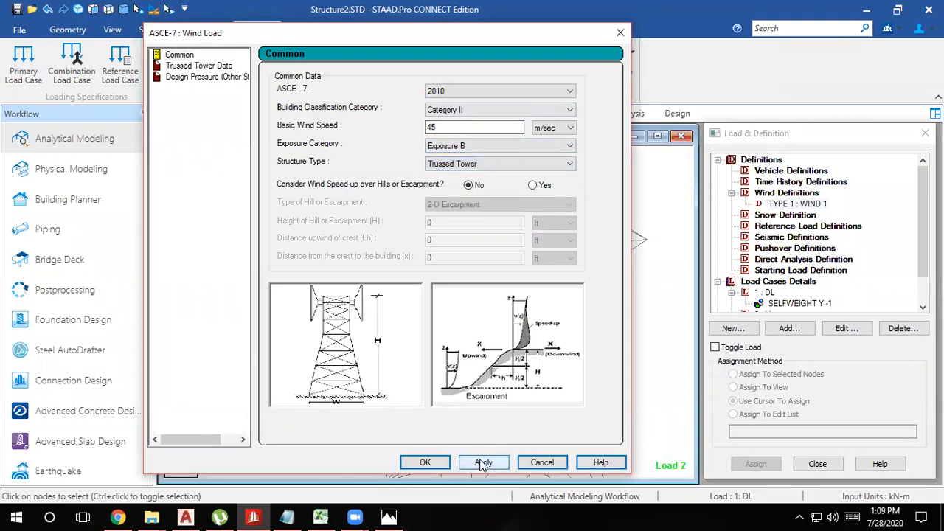
- Set the trussed tower height to 30 m and width to 8 m, and apply the data
{"action": "left_click", "coordinate": [201, 66]}
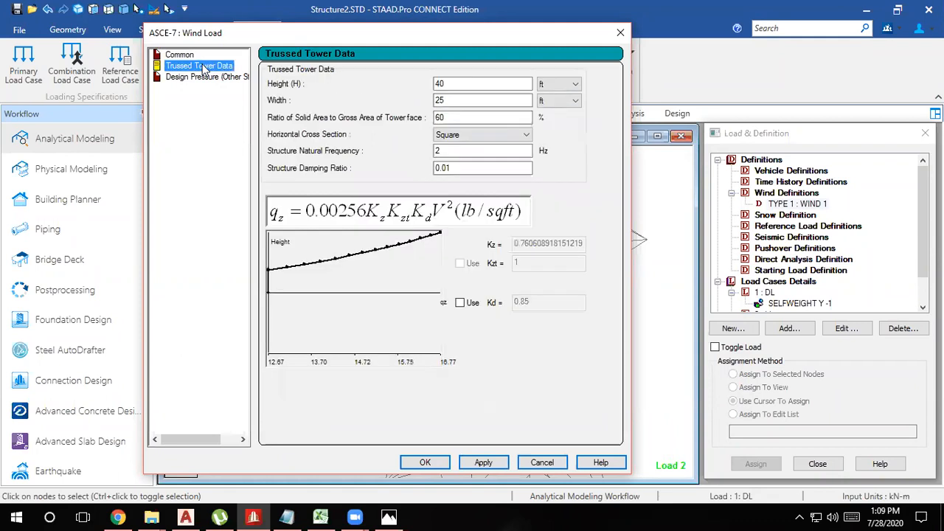
{"action": "double_click", "coordinate": [484, 83]}
{"action": "type", "text": "30"}
{"action": "left_click", "coordinate": [546, 86]}
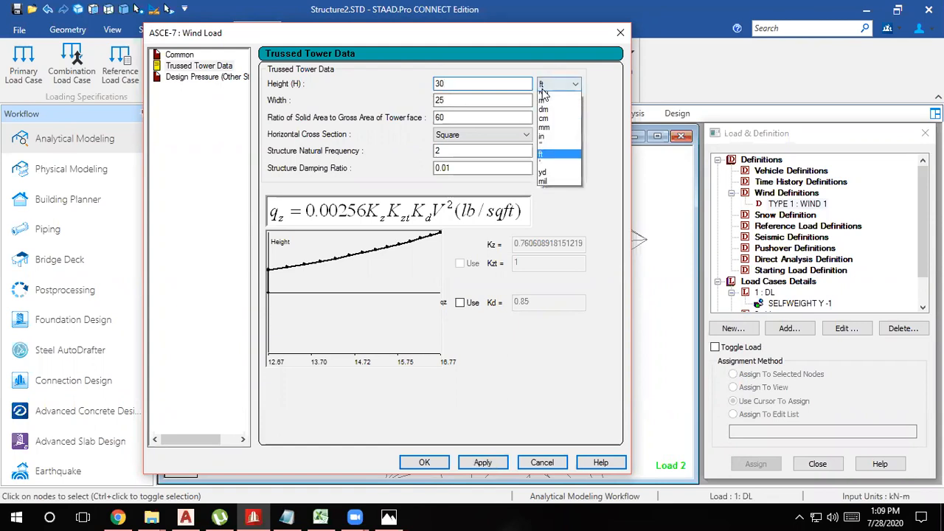
{"action": "left_click", "coordinate": [544, 99]}
{"action": "double_click", "coordinate": [464, 101]}
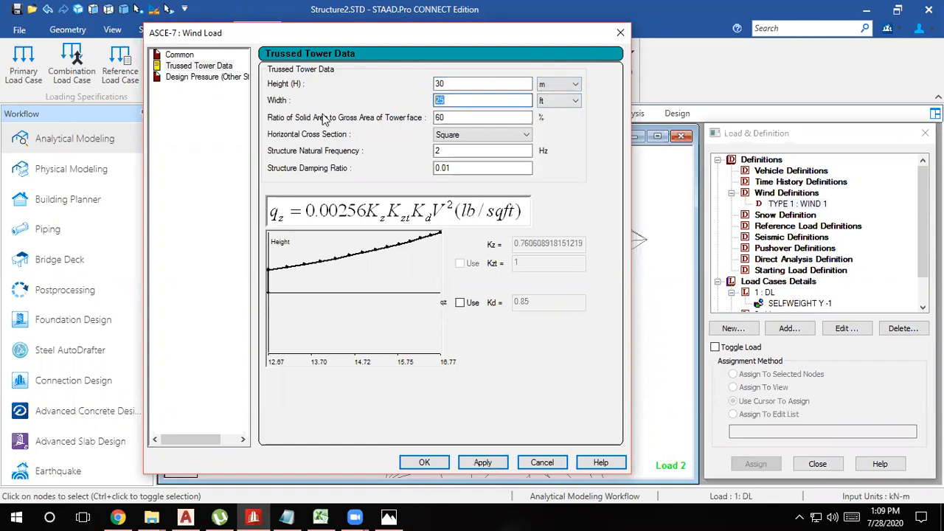
{"action": "type", "text": "8"}
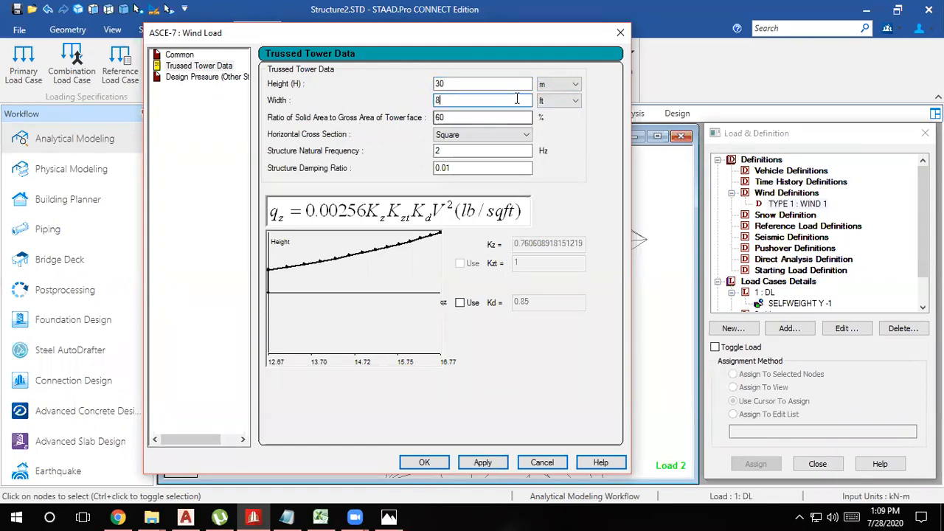
{"action": "left_click", "coordinate": [558, 101]}
{"action": "left_click", "coordinate": [546, 115]}
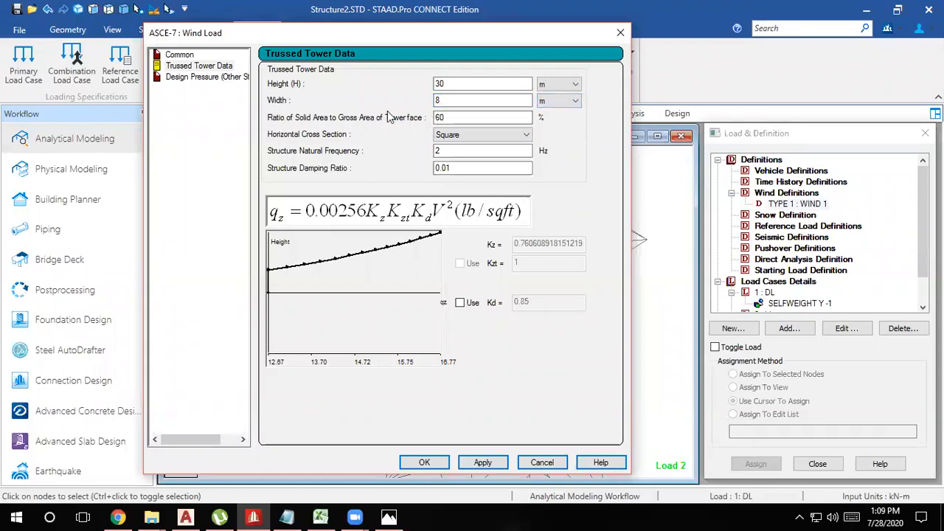
{"action": "double_click", "coordinate": [458, 117]}
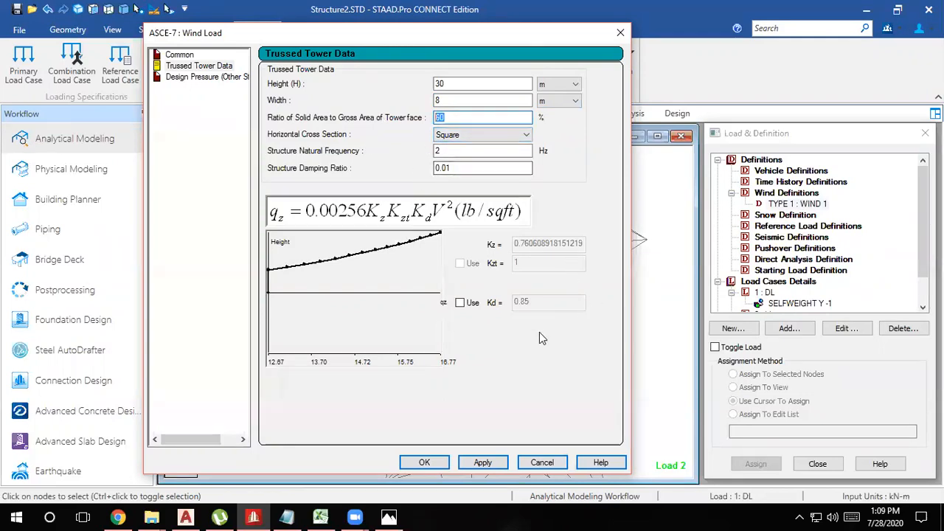
{"action": "left_click", "coordinate": [482, 461]}
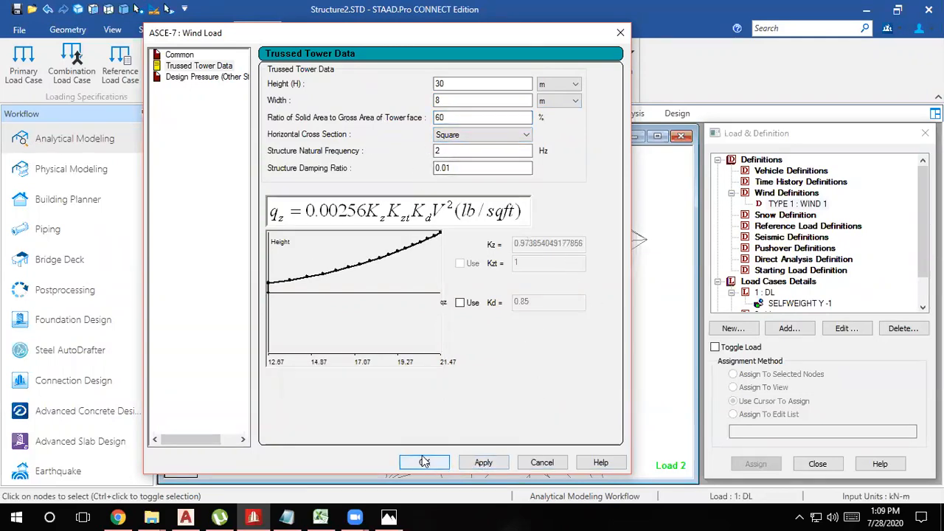
- Apply the ASCE-7 design pressures and add the calculated intensity-height table to WIND 1
{"action": "left_click", "coordinate": [217, 65]}
{"action": "left_click", "coordinate": [222, 78]}
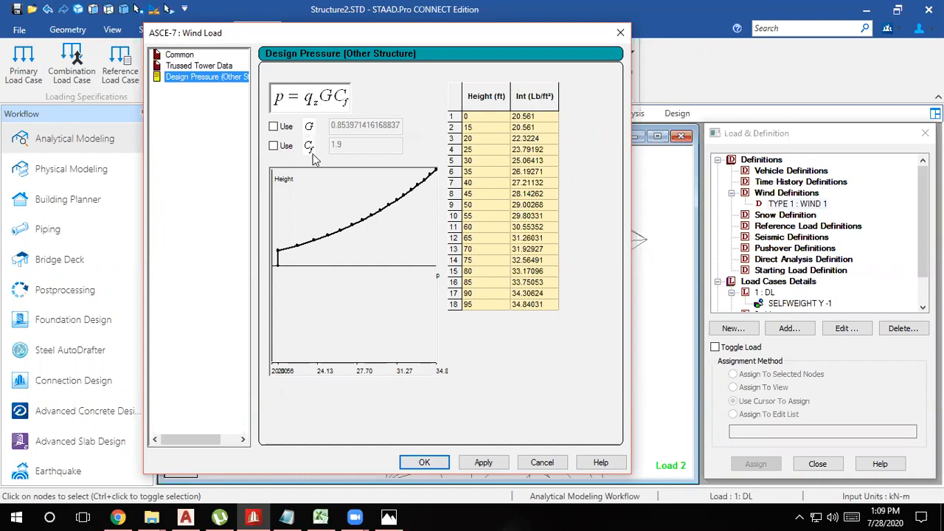
{"action": "left_click", "coordinate": [483, 462]}
{"action": "left_click", "coordinate": [425, 463]}
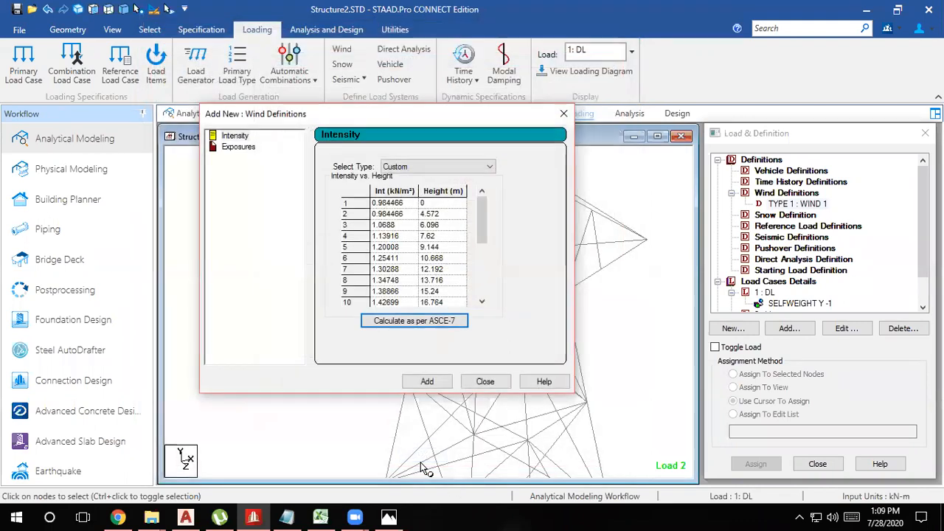
{"action": "left_click", "coordinate": [429, 382]}
- Add an exposure with a factor of 1 to the WIND 1 definition
{"action": "double_click", "coordinate": [348, 207]}
{"action": "type", "text": "1"}
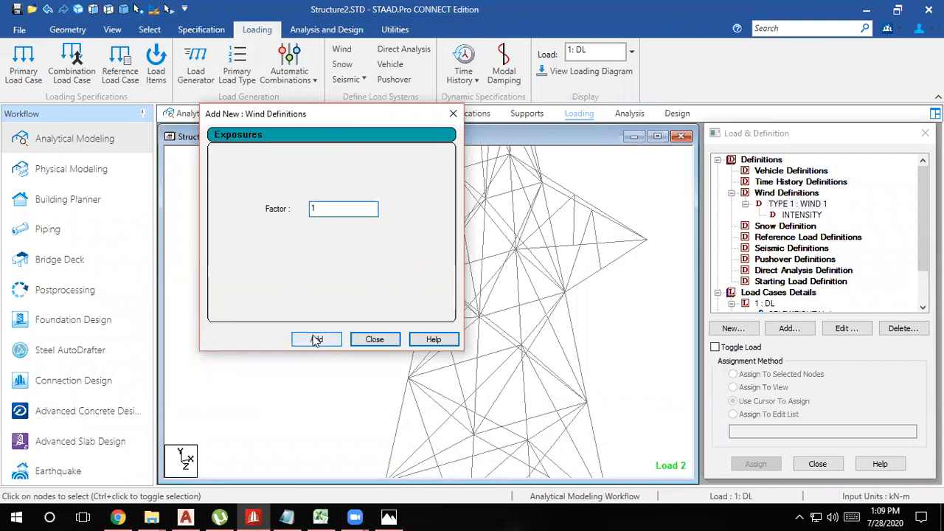
{"action": "left_click", "coordinate": [316, 339]}
{"action": "left_click", "coordinate": [374, 339]}
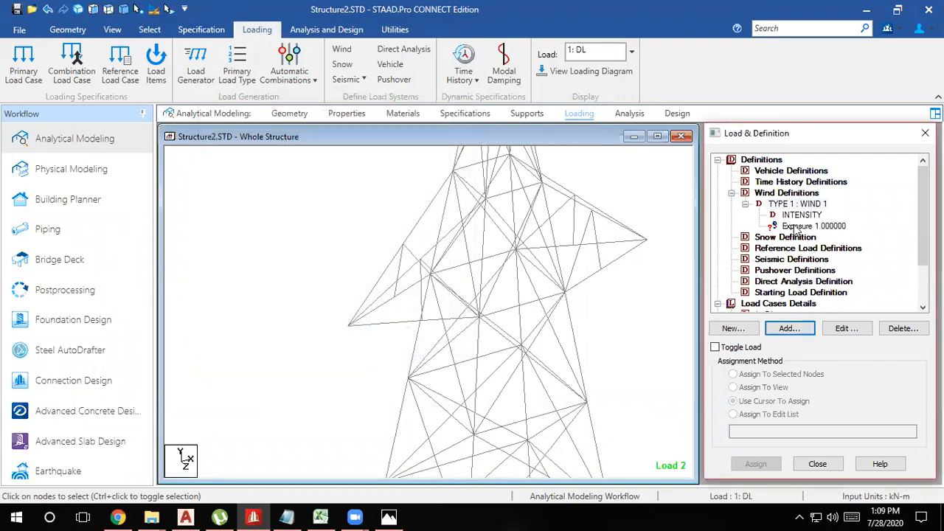
- Assign the WIND 1 exposure to all nodes of the tower in view
{"action": "left_click", "coordinate": [796, 225]}
{"action": "left_click", "coordinate": [734, 387]}
{"action": "left_click", "coordinate": [755, 464]}
{"action": "left_click", "coordinate": [817, 343]}
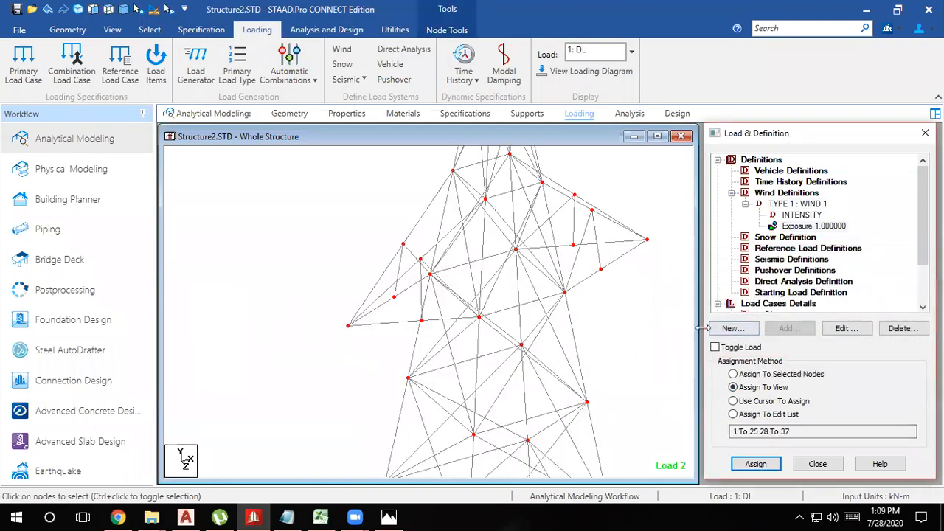
{"action": "scroll", "coordinate": [567, 335], "scroll_direction": "down", "scroll_amount": 5}
{"action": "scroll", "coordinate": [557, 337], "scroll_direction": "down", "scroll_amount": 2}
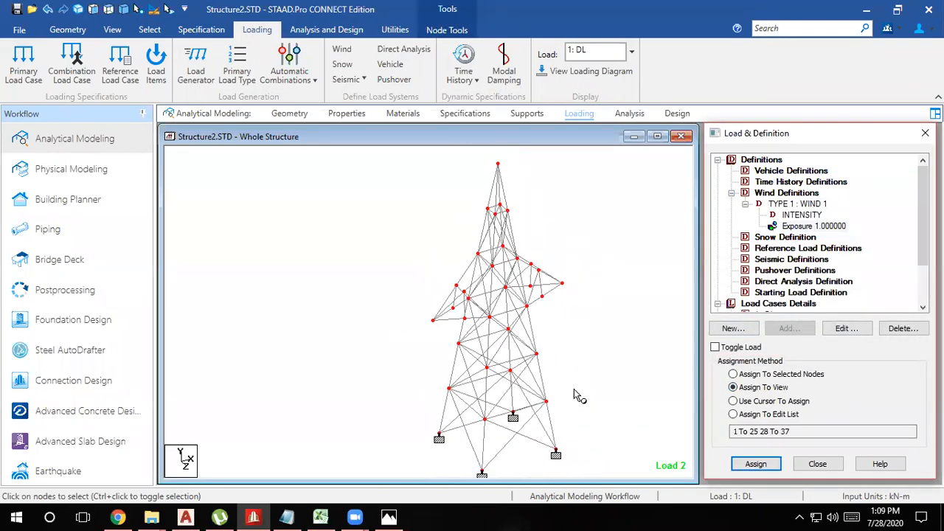
- Create primary load case 3 with the Wind loading type and the title WL
{"action": "left_click", "coordinate": [332, 175]}
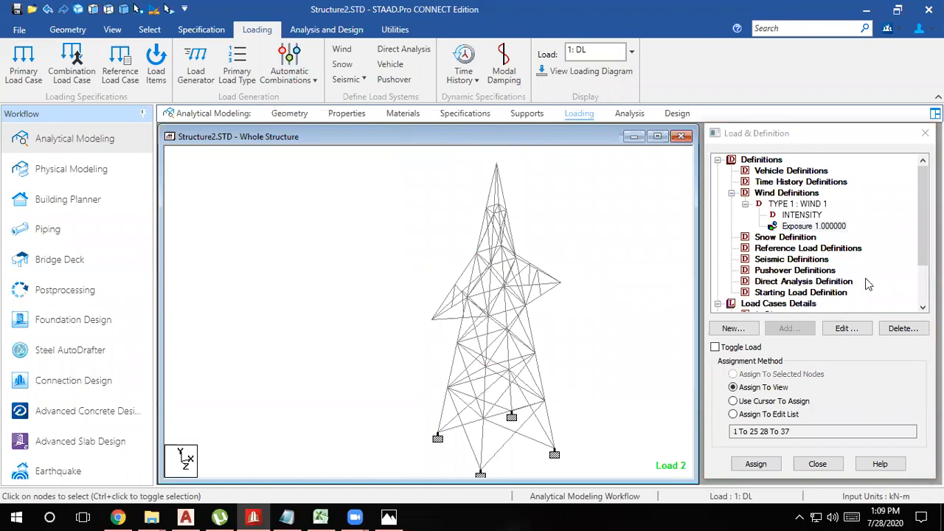
{"action": "left_click", "coordinate": [767, 304]}
{"action": "left_click", "coordinate": [787, 328]}
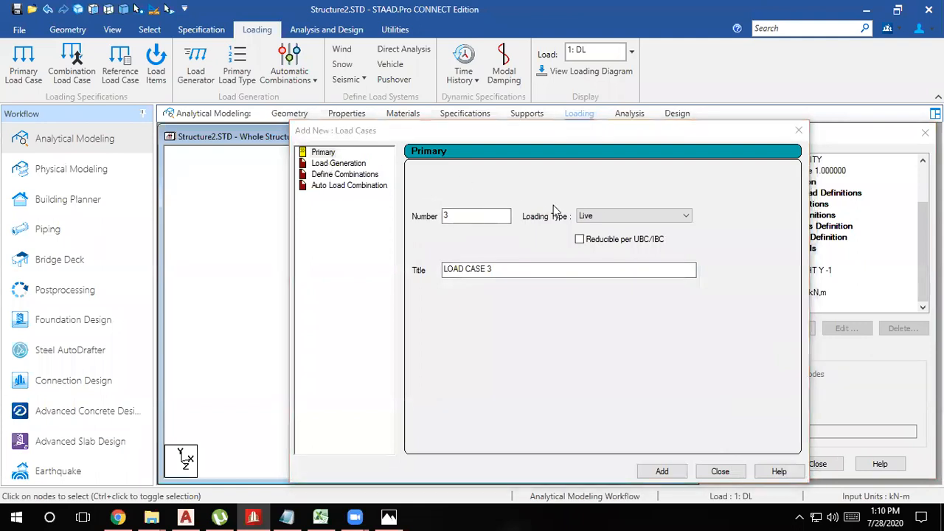
{"action": "left_click", "coordinate": [595, 216]}
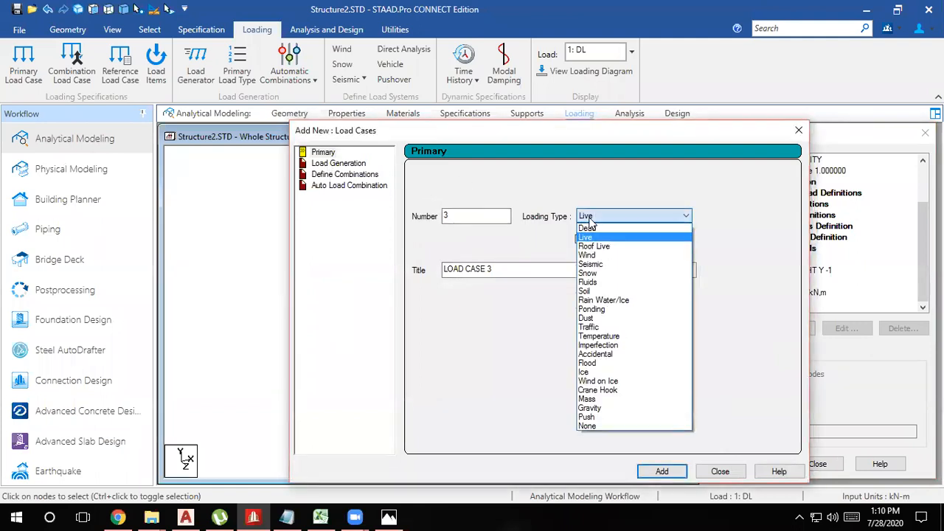
{"action": "left_click", "coordinate": [590, 256]}
{"action": "left_click_drag", "start_coordinate": [540, 268], "coordinate": [268, 270]}
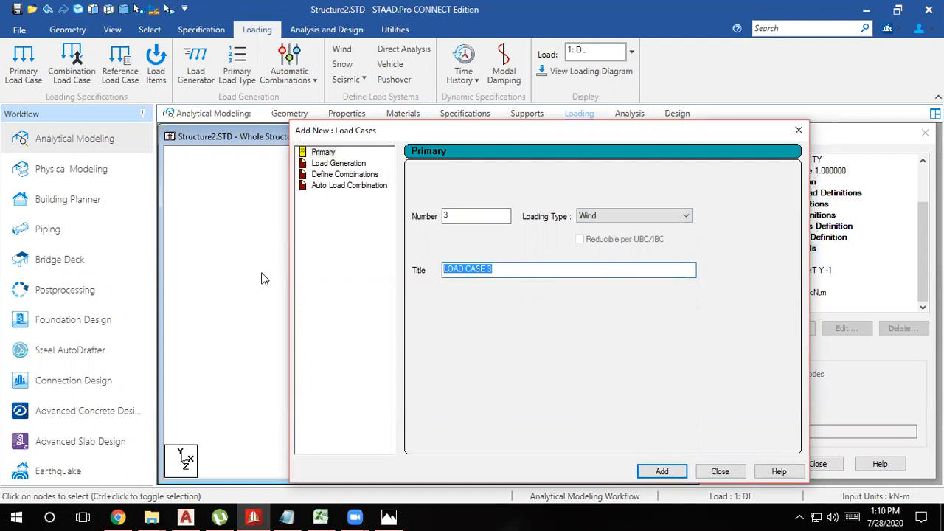
{"action": "type", "text": "w"}
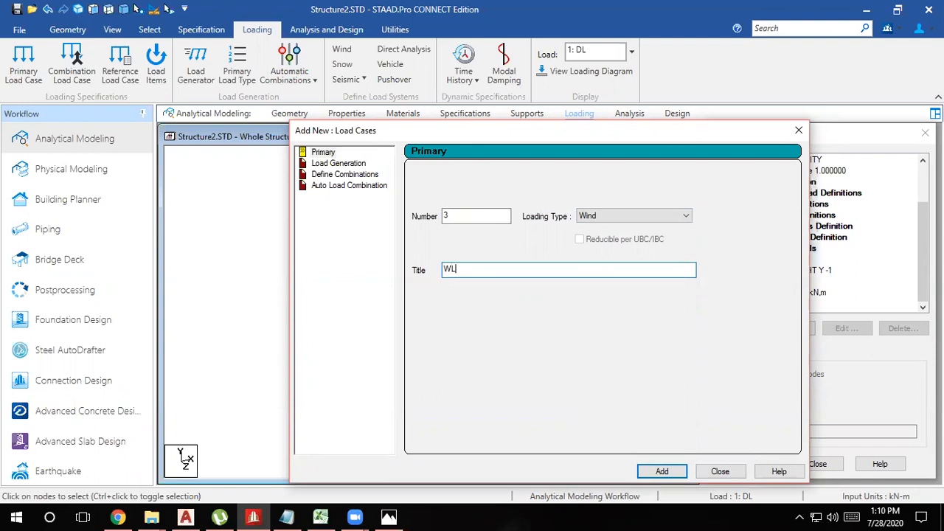
{"action": "left_click", "coordinate": [660, 471]}
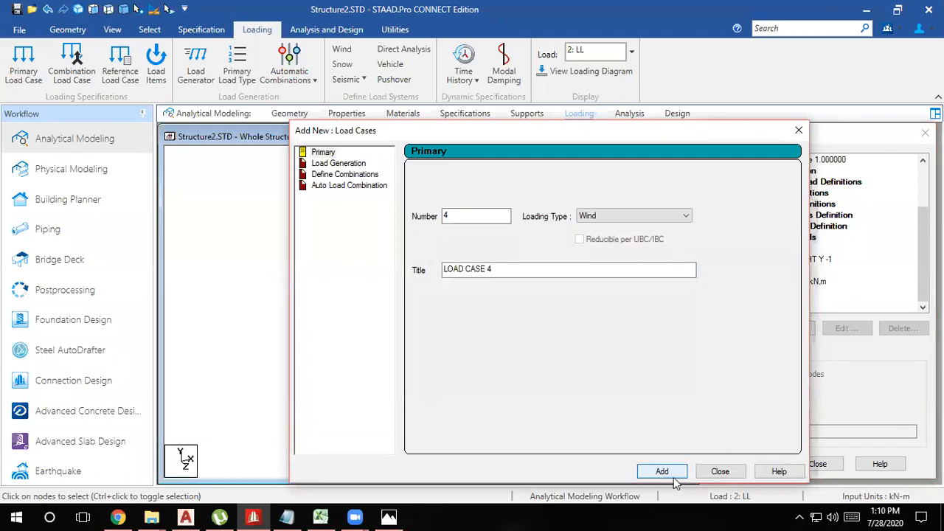
{"action": "left_click", "coordinate": [798, 130]}
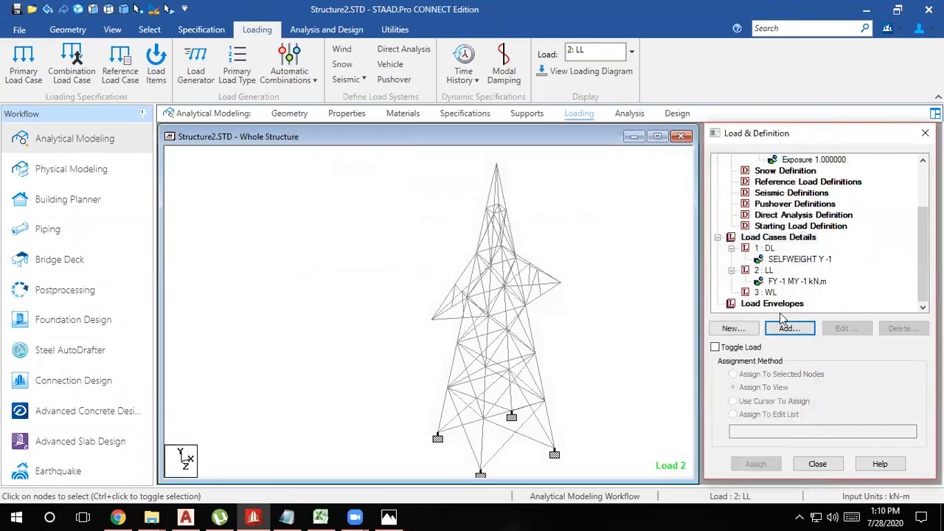
- Add a type 1 wind load on the X windward face with factor 1 to the WL case and display it on the tower
{"action": "left_click", "coordinate": [765, 292]}
{"action": "left_click", "coordinate": [789, 328]}
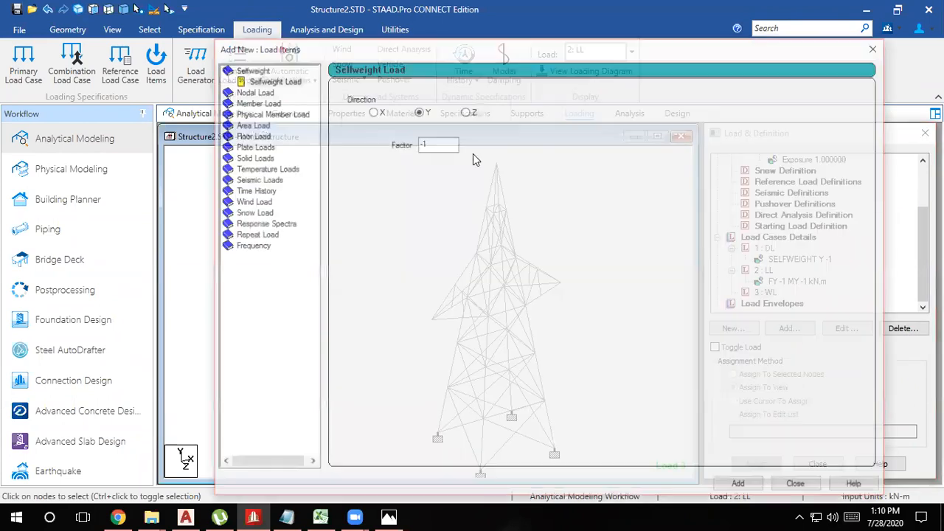
{"action": "left_click", "coordinate": [259, 201]}
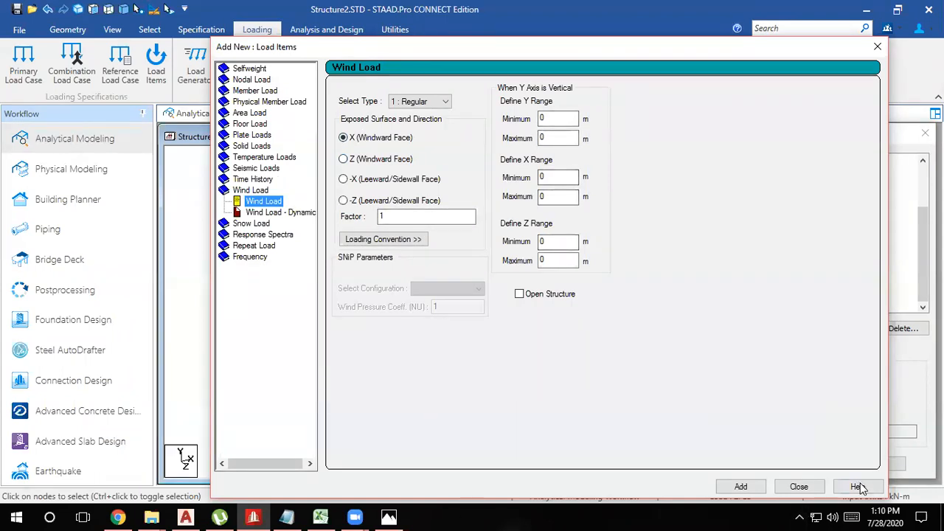
{"action": "left_click", "coordinate": [740, 487]}
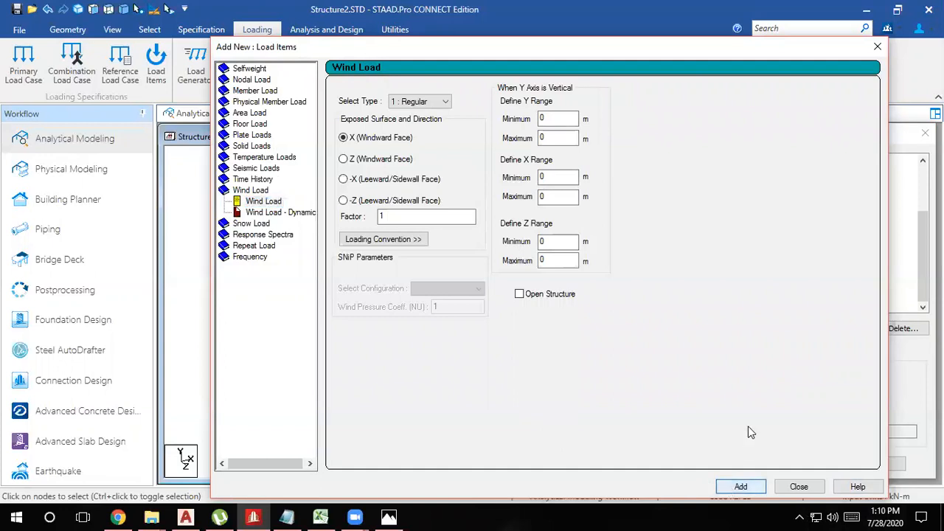
{"action": "left_click", "coordinate": [798, 487]}
{"action": "left_click", "coordinate": [784, 293]}
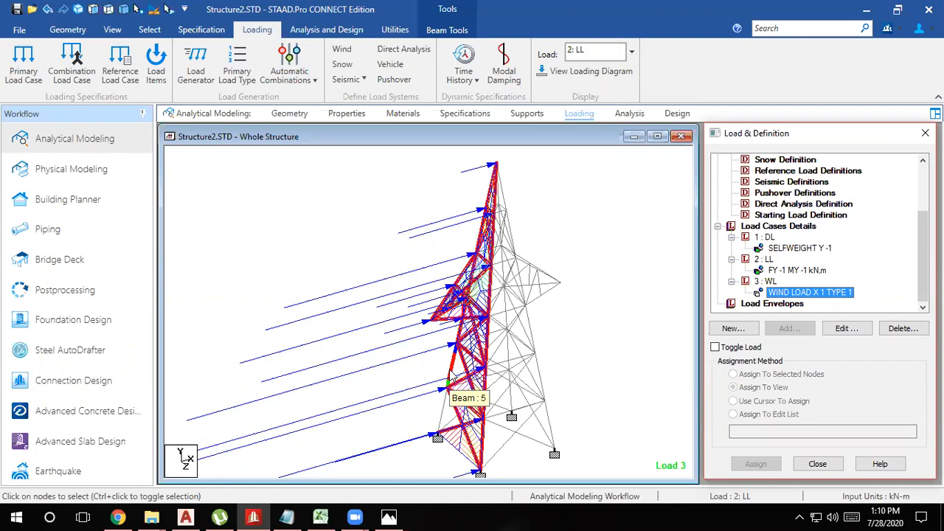
{"action": "left_click", "coordinate": [290, 234]}
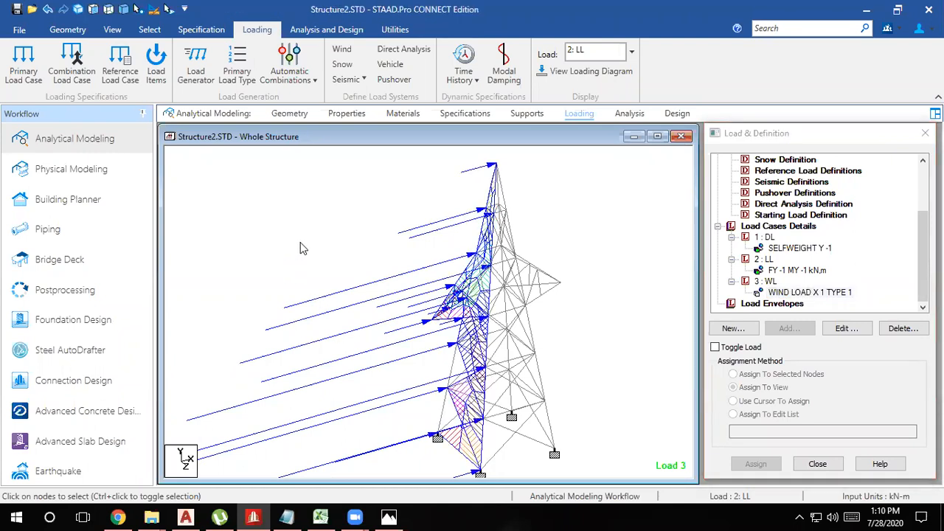
- Generate and add automatic load combinations from IS:456/IS:800, category IS456:2000 Table18, starting at combination number 4
{"action": "left_click", "coordinate": [773, 228]}
{"action": "left_click", "coordinate": [775, 331]}
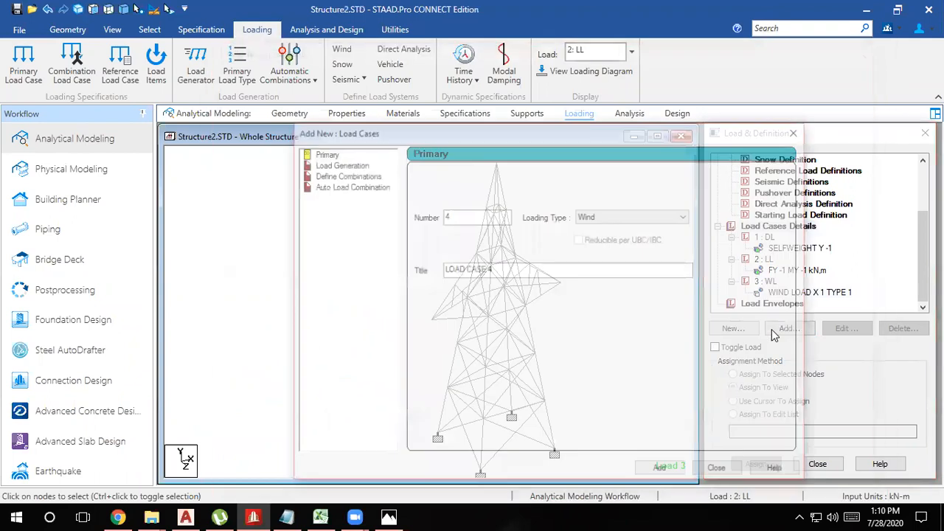
{"action": "left_click", "coordinate": [332, 187]}
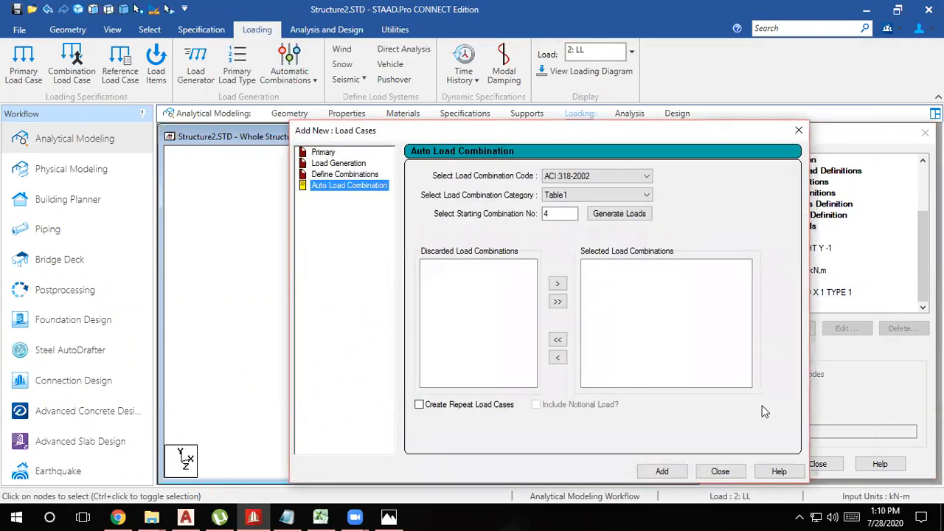
{"action": "left_click", "coordinate": [583, 177]}
{"action": "left_click", "coordinate": [580, 178]}
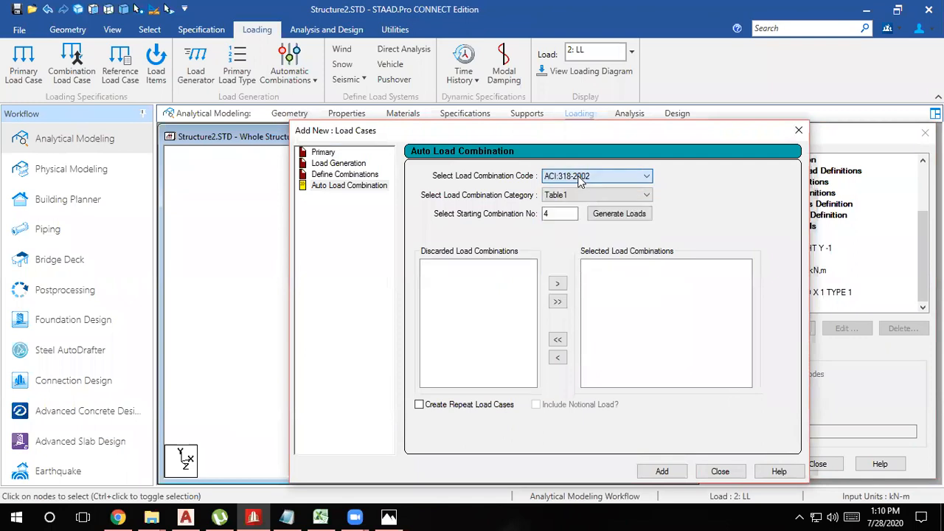
{"action": "left_click", "coordinate": [573, 193]}
{"action": "left_click", "coordinate": [573, 193]}
{"action": "left_click", "coordinate": [573, 180]}
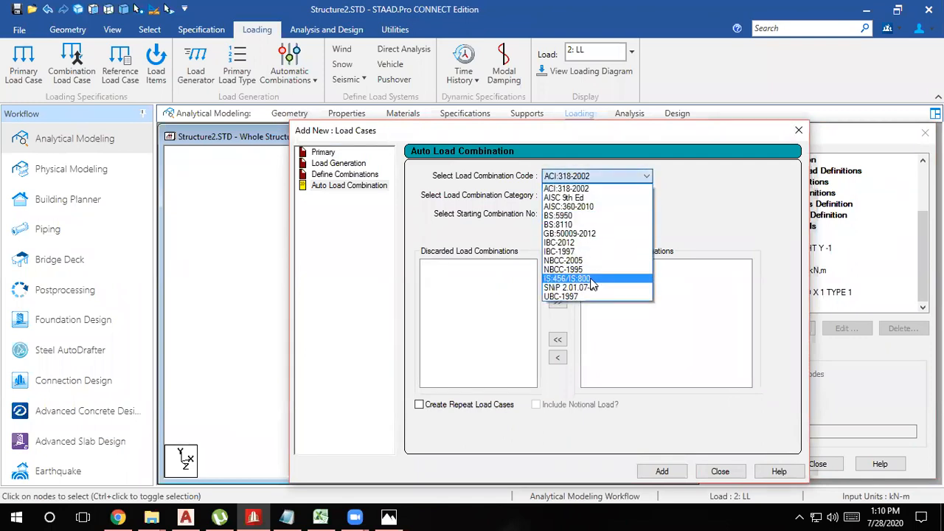
{"action": "left_click", "coordinate": [590, 280]}
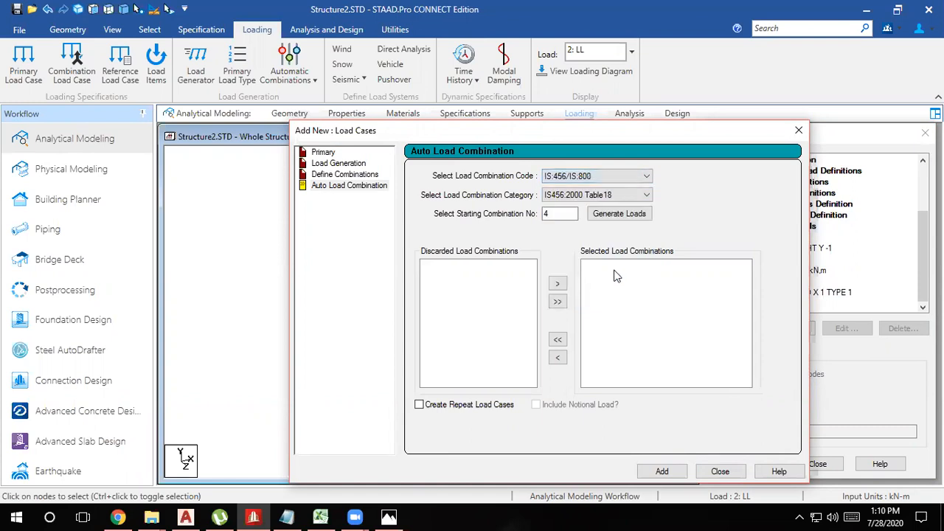
{"action": "left_click", "coordinate": [619, 216]}
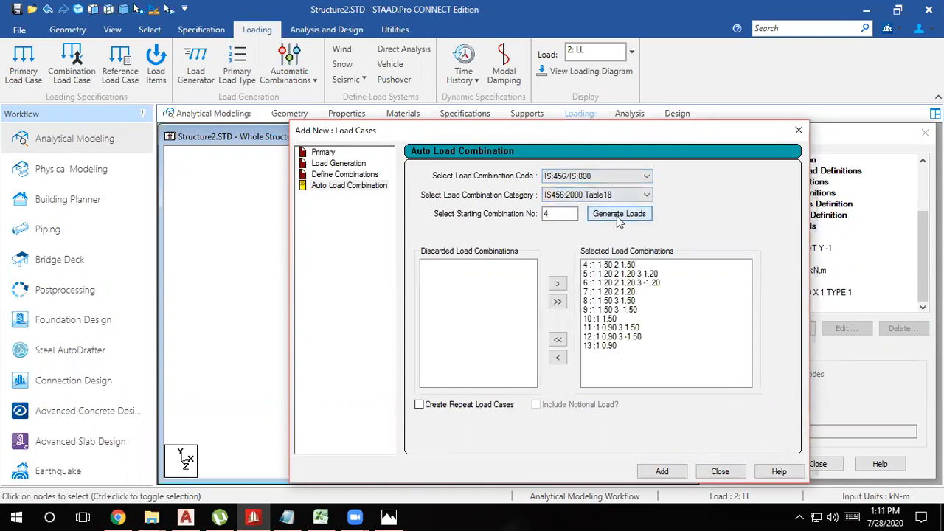
{"action": "left_click", "coordinate": [664, 475]}
{"action": "left_click", "coordinate": [702, 474]}
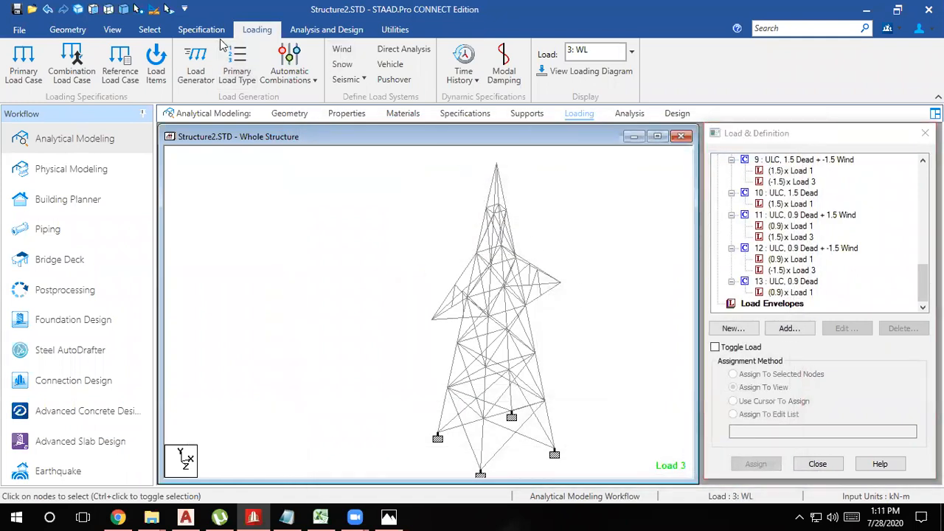
- Add a Perform Analysis command with the All print option
{"action": "left_click", "coordinate": [303, 30]}
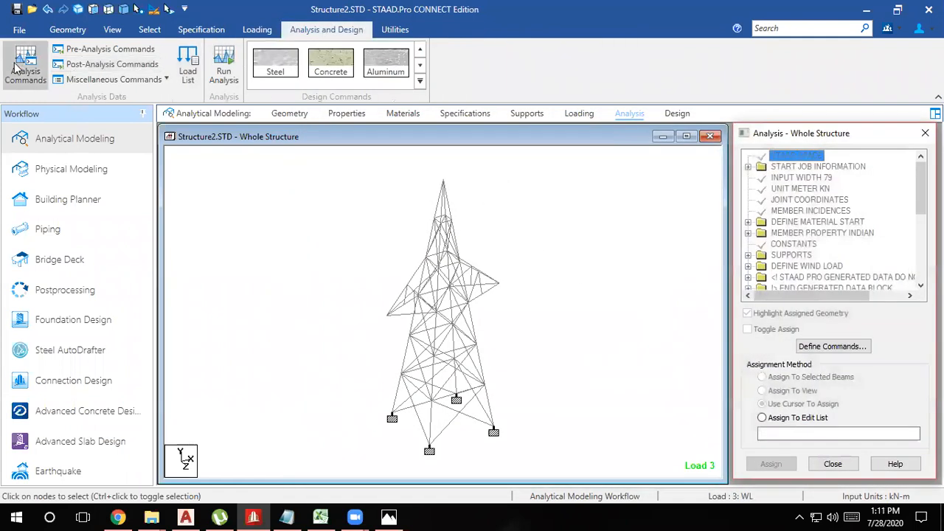
{"action": "left_click", "coordinate": [25, 66]}
{"action": "left_click", "coordinate": [482, 347]}
{"action": "left_click", "coordinate": [506, 457]}
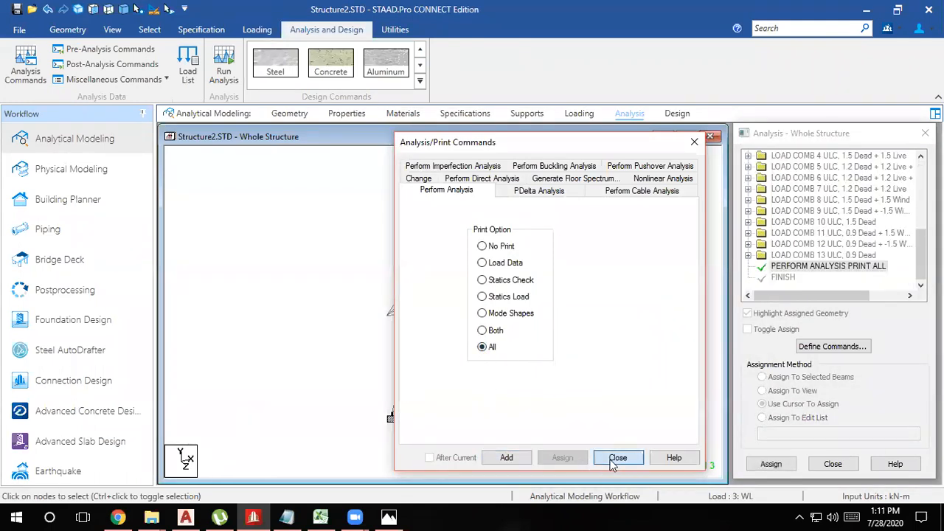
{"action": "left_click", "coordinate": [618, 457]}
- Save the modified structure and run the analysis, viewing the output file before closing it
{"action": "left_click", "coordinate": [225, 65]}
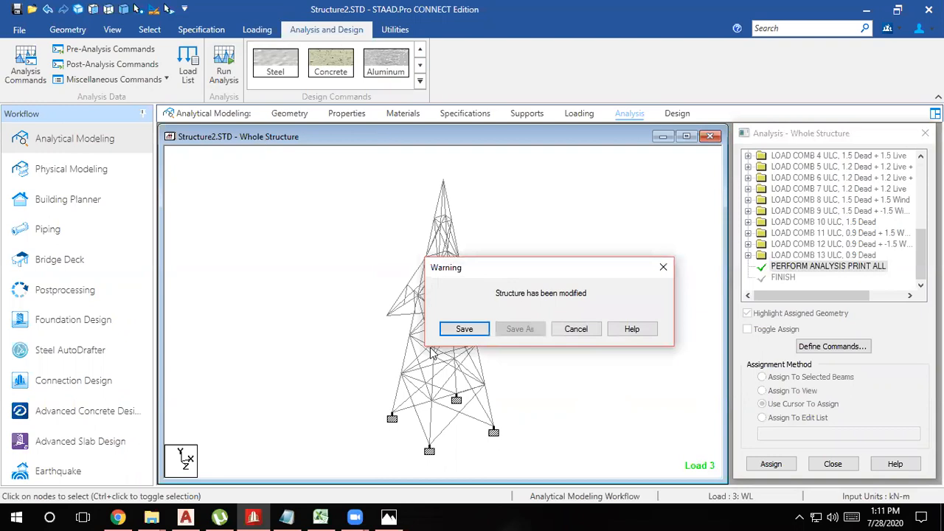
{"action": "left_click", "coordinate": [448, 334]}
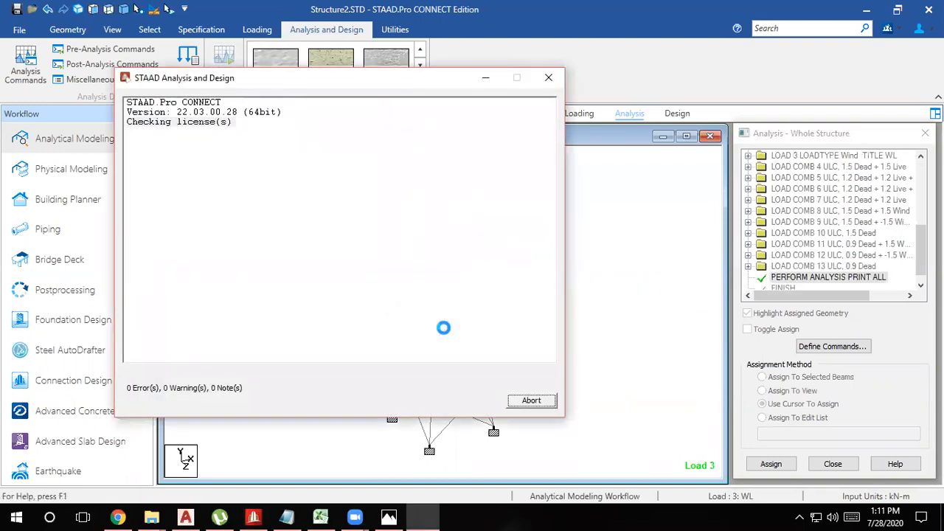
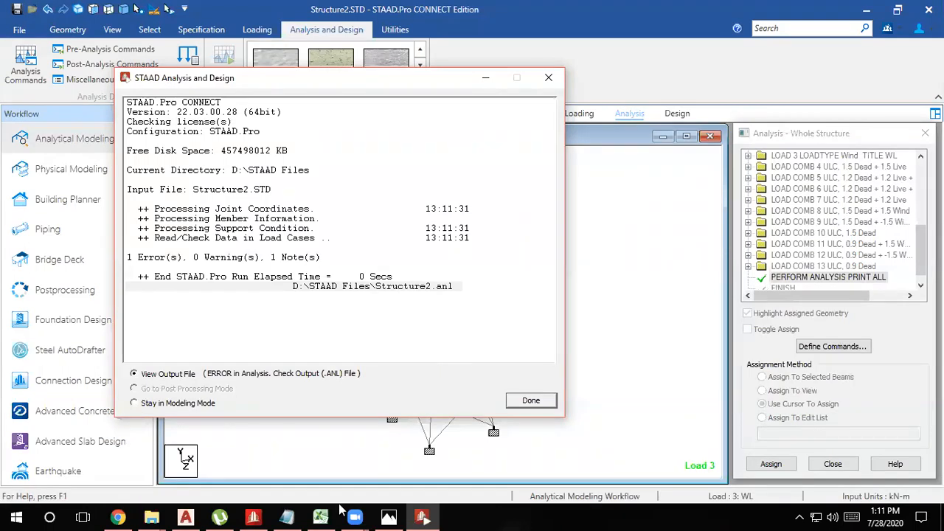
{"action": "left_click", "coordinate": [530, 401]}
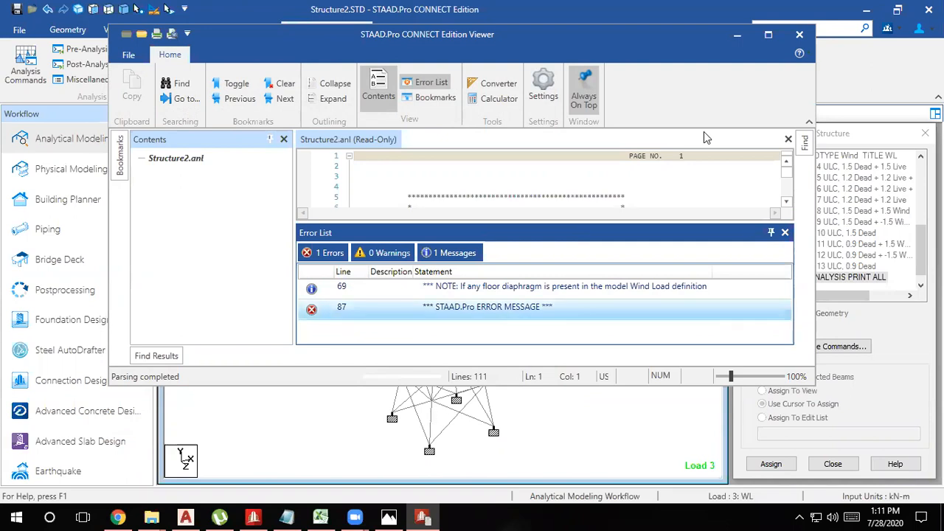
{"action": "left_click_drag", "start_coordinate": [625, 35], "coordinate": [607, 88]}
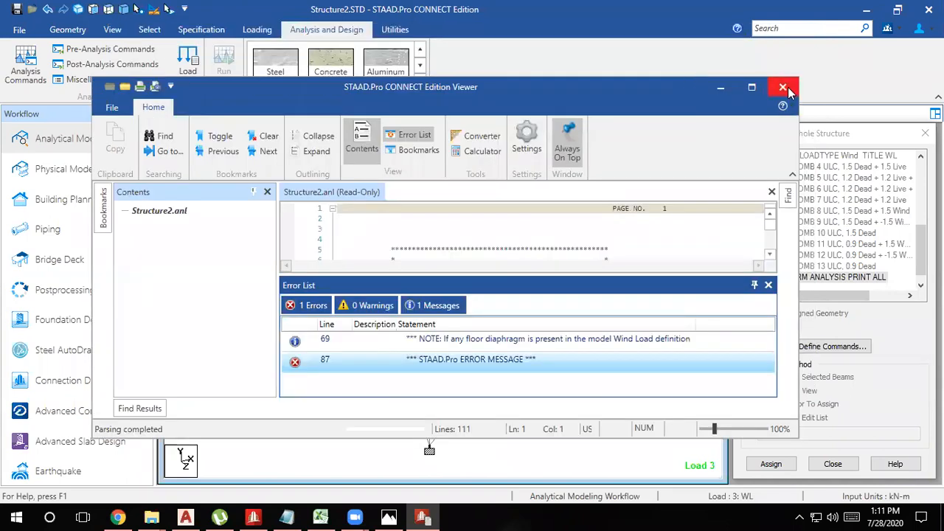
{"action": "left_click", "coordinate": [787, 90]}
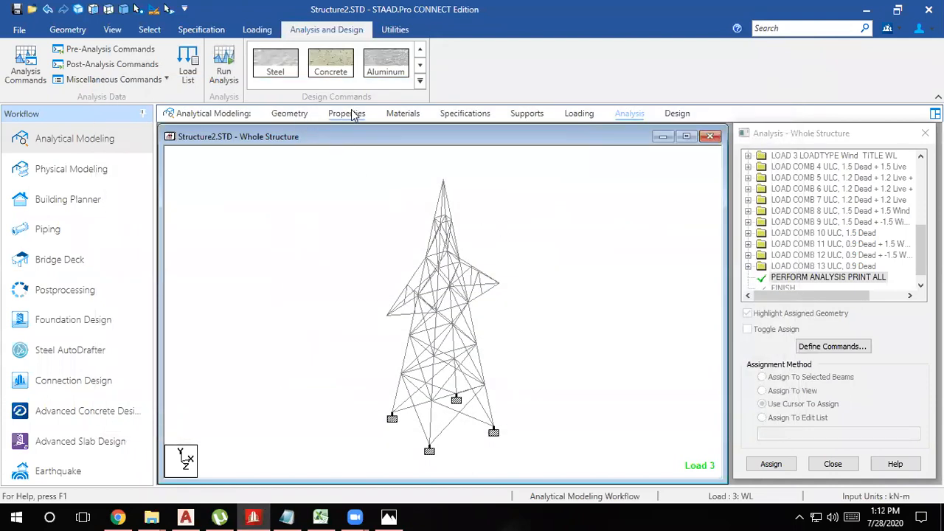
- Check the ISLB100 section in the member properties and consult the transmission tower reference picture in Photos
{"action": "left_click", "coordinate": [346, 114]}
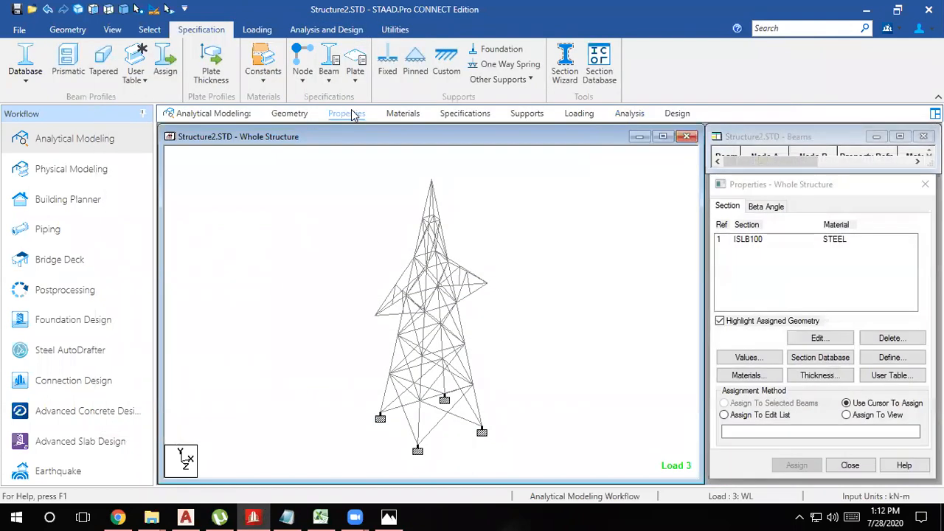
{"action": "left_click", "coordinate": [754, 240]}
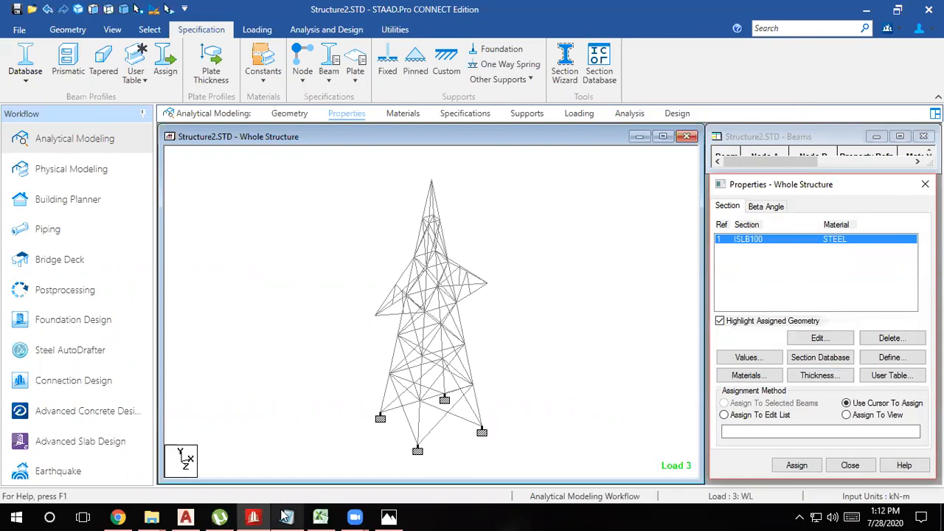
{"action": "left_click", "coordinate": [389, 517]}
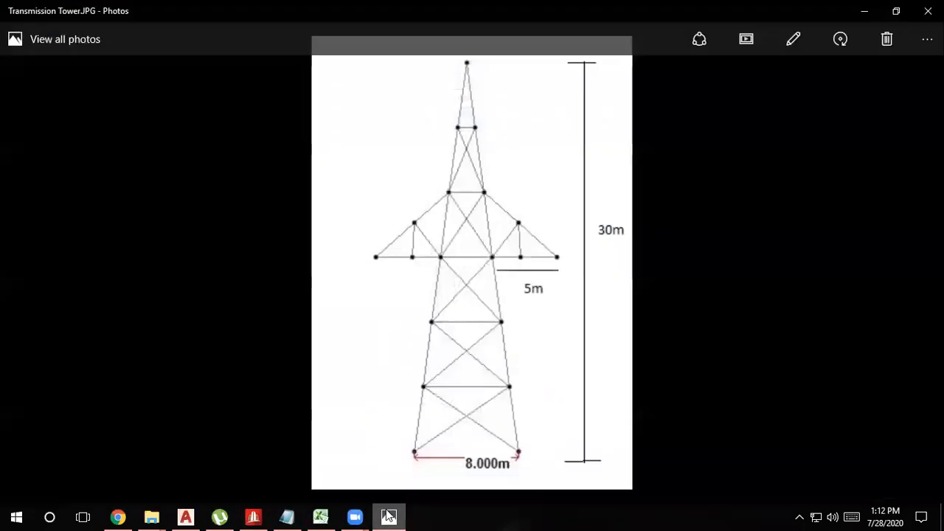
{"action": "left_click", "coordinate": [253, 517]}
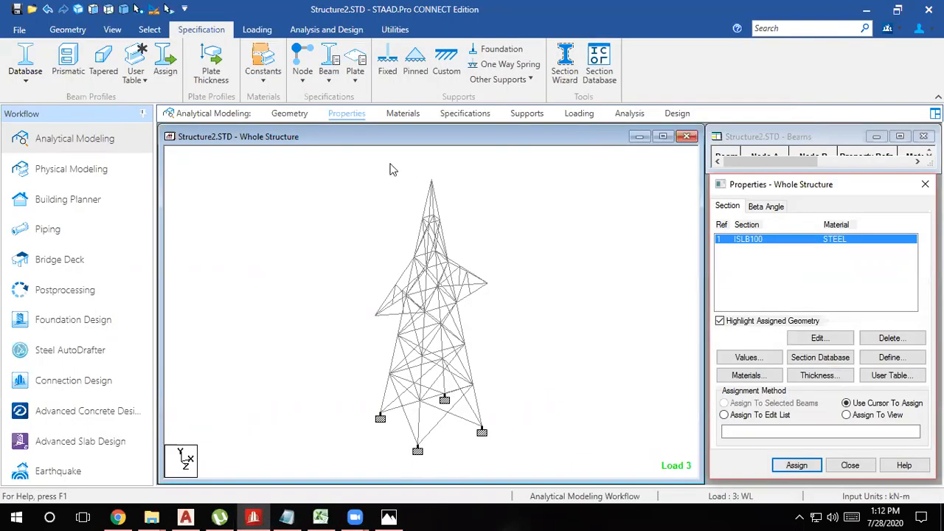
- Reopen the analysis output file at full size and examine the error message at its line in the listing
{"action": "left_click", "coordinate": [325, 29]}
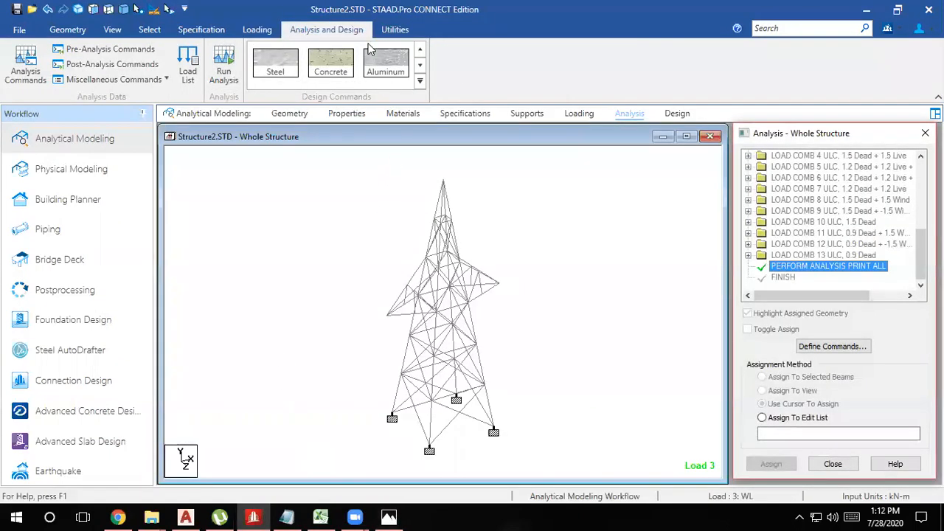
{"action": "left_click", "coordinate": [395, 29]}
{"action": "left_click", "coordinate": [410, 65]}
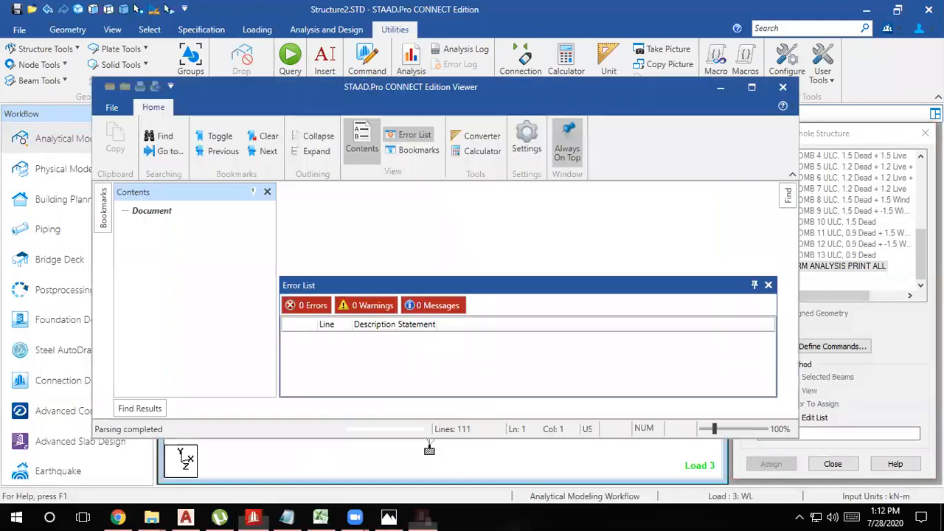
{"action": "double_click", "coordinate": [445, 363]}
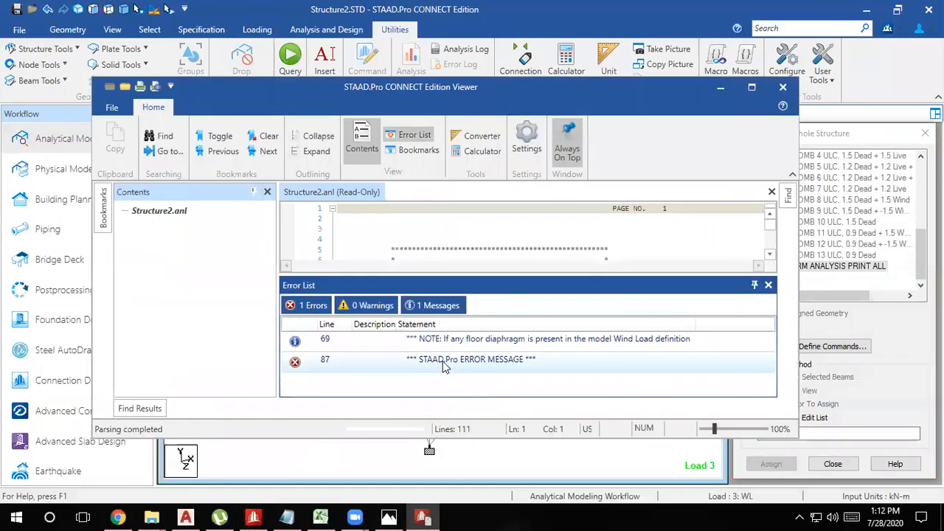
{"action": "left_click", "coordinate": [752, 87]}
{"action": "scroll", "coordinate": [424, 289], "scroll_direction": "up", "scroll_amount": 2}
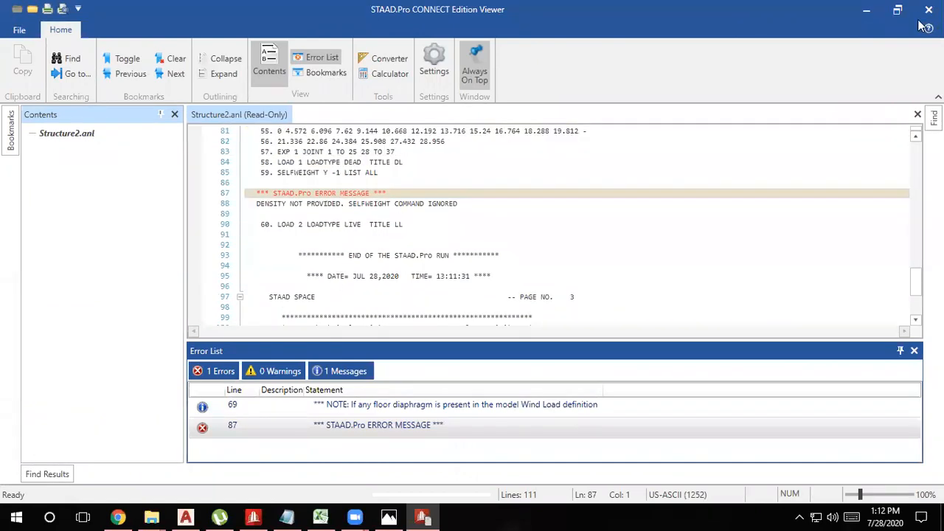
- Check the ISLB100 section in the member properties against the error in the output listing, and close the output viewer
{"action": "left_click", "coordinate": [866, 9]}
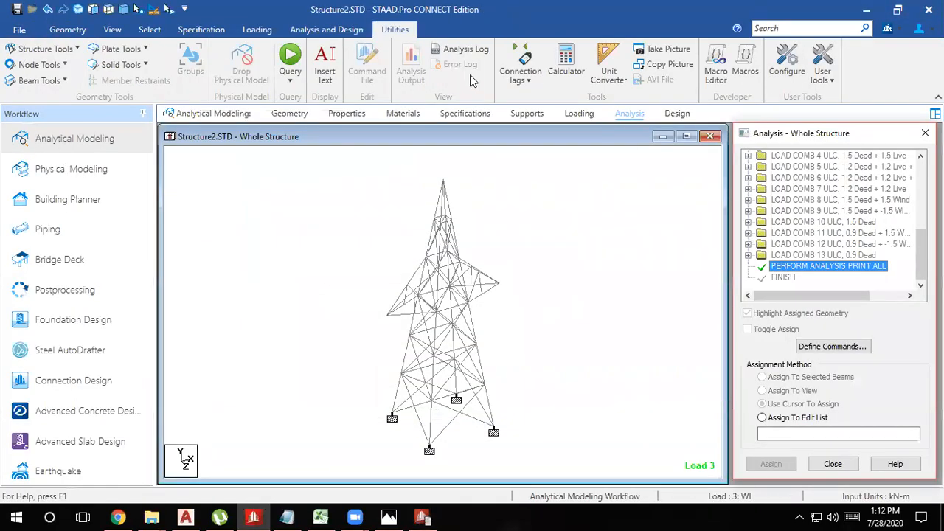
{"action": "left_click", "coordinate": [347, 113]}
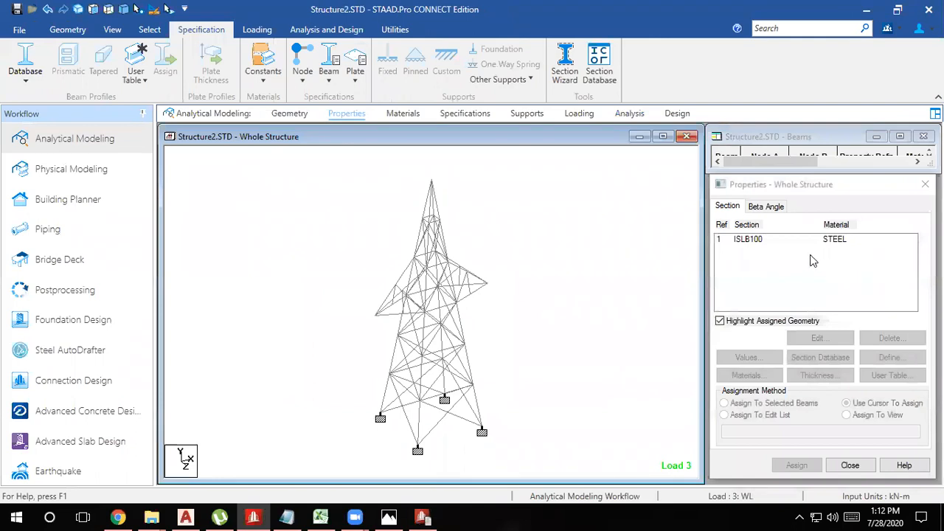
{"action": "left_click", "coordinate": [747, 240]}
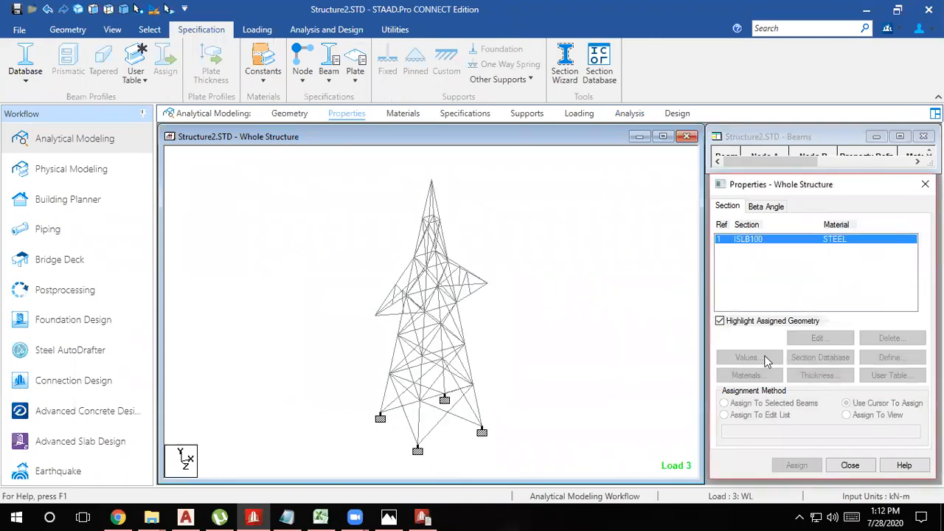
{"action": "left_click", "coordinate": [419, 516]}
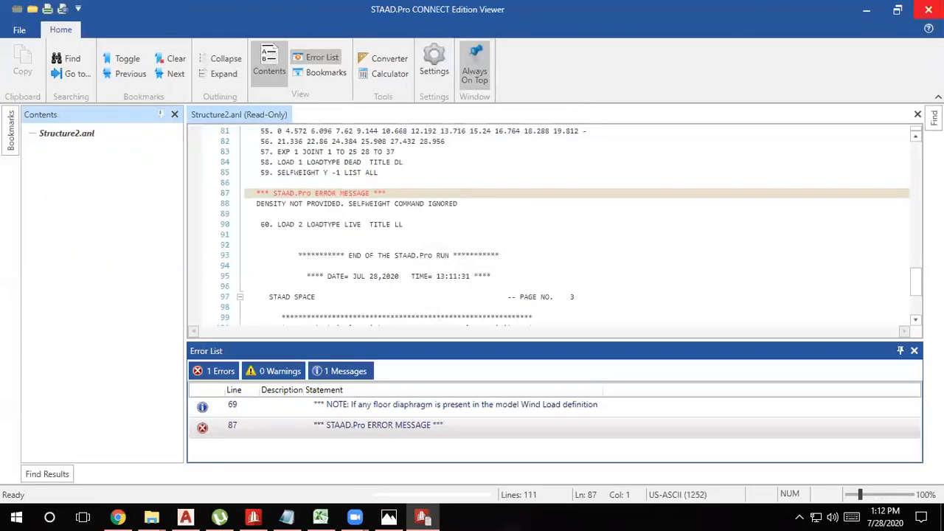
{"action": "left_click", "coordinate": [931, 9]}
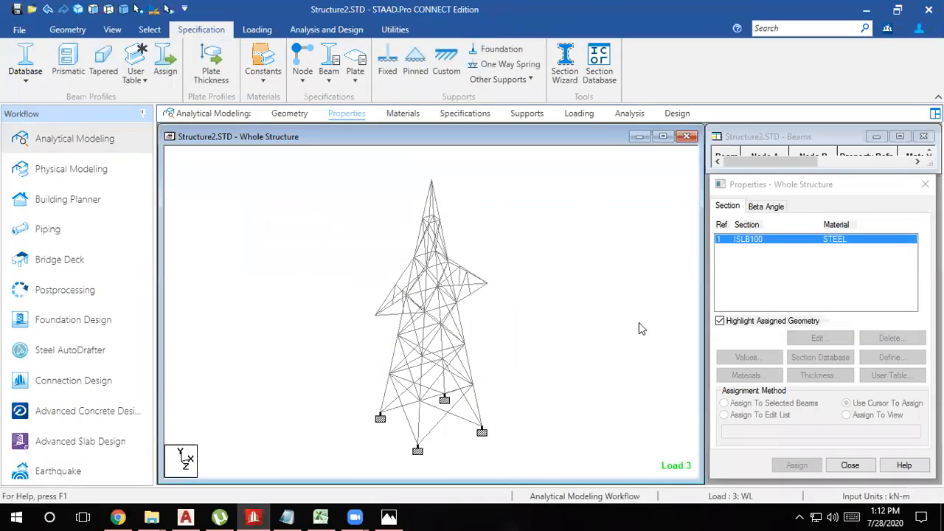
{"action": "right_click", "coordinate": [640, 280]}
{"action": "left_click", "coordinate": [578, 276]}
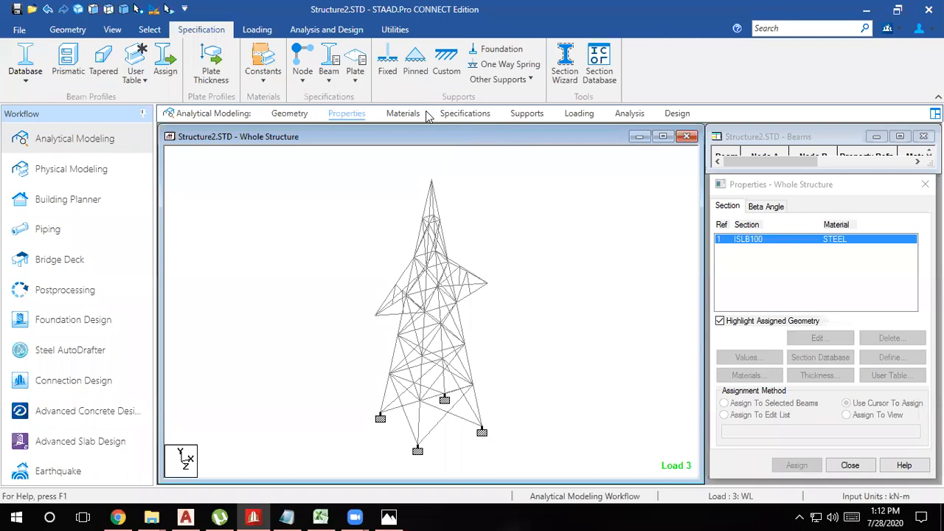
- Try to assign the ISLB100 steel section to the whole view
{"action": "left_click", "coordinate": [402, 113]}
{"action": "left_click", "coordinate": [359, 114]}
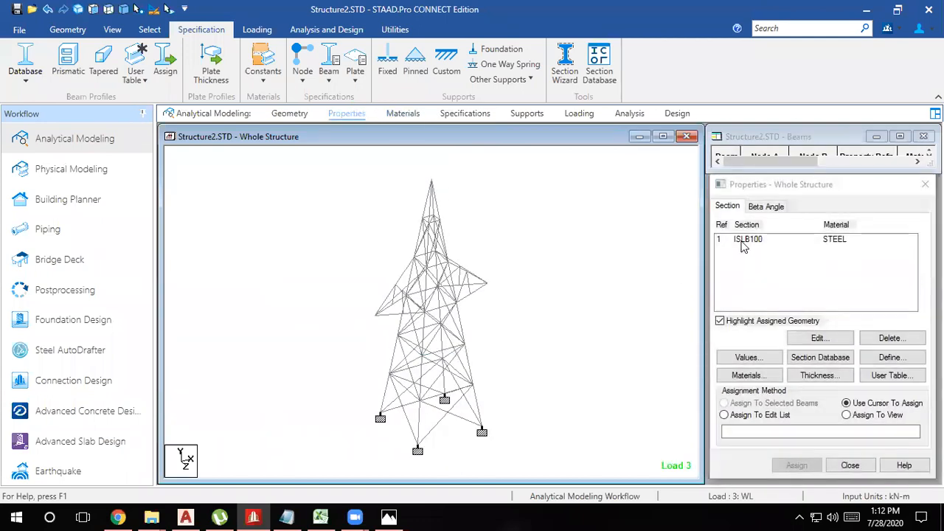
{"action": "left_click", "coordinate": [744, 240]}
{"action": "left_click", "coordinate": [846, 414]}
{"action": "left_click", "coordinate": [797, 465]}
{"action": "left_click", "coordinate": [828, 363]}
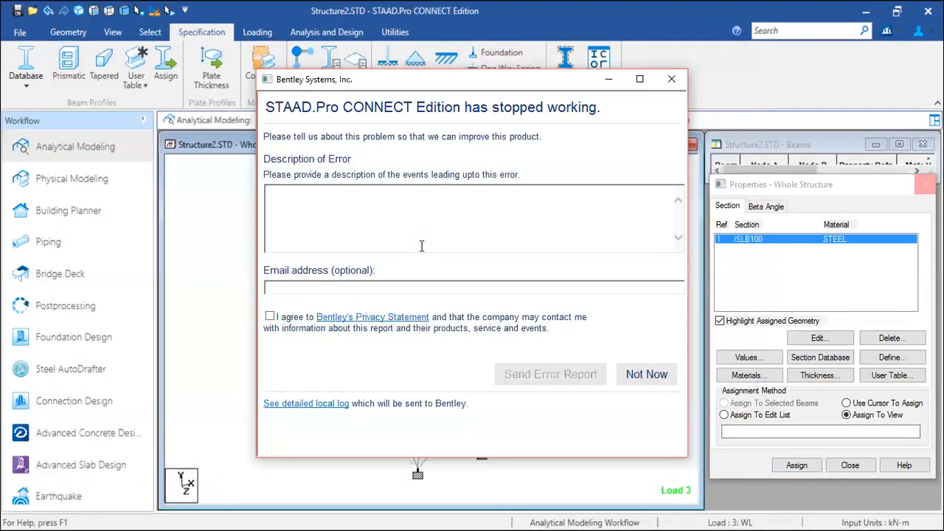
{"action": "left_click", "coordinate": [670, 83]}
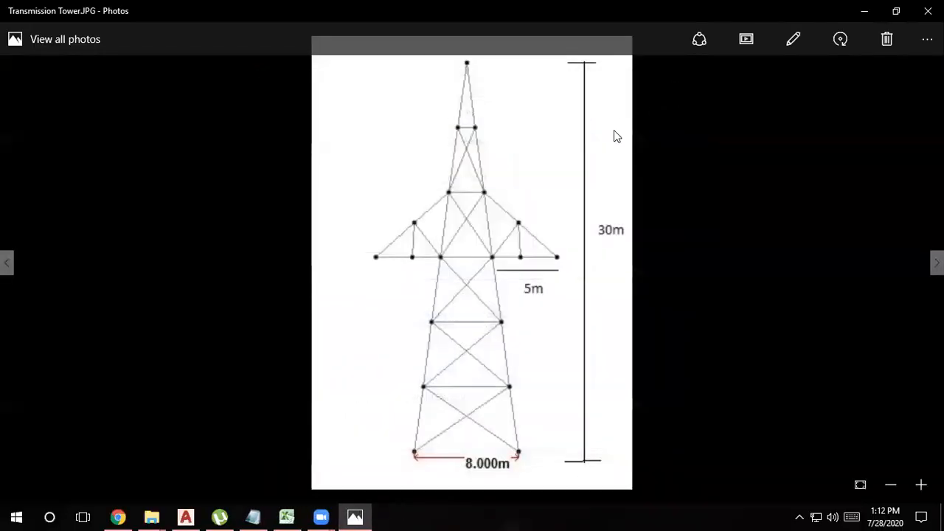
- Relaunch STAAD.Pro CONNECT Edition from the desktop, continue with the configured licenses, and close the Excel workbook
{"action": "left_click", "coordinate": [865, 11]}
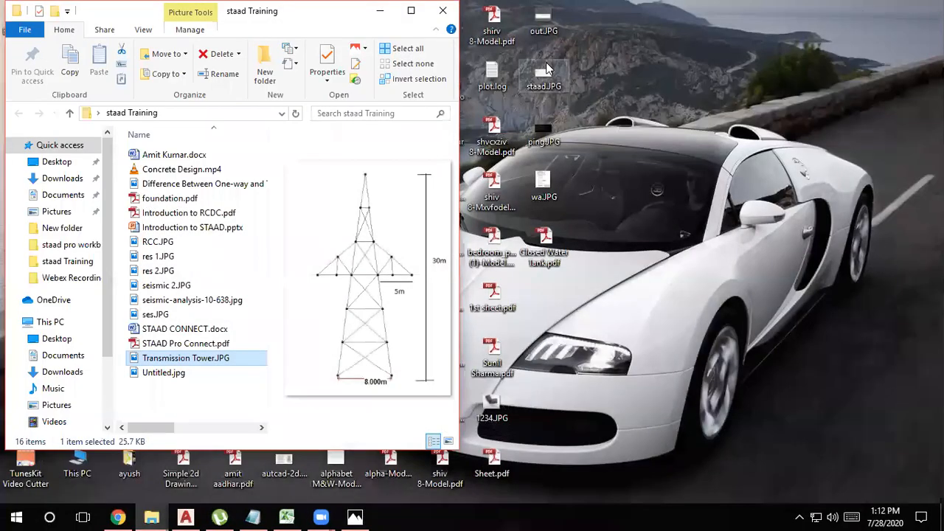
{"action": "left_click", "coordinate": [380, 11]}
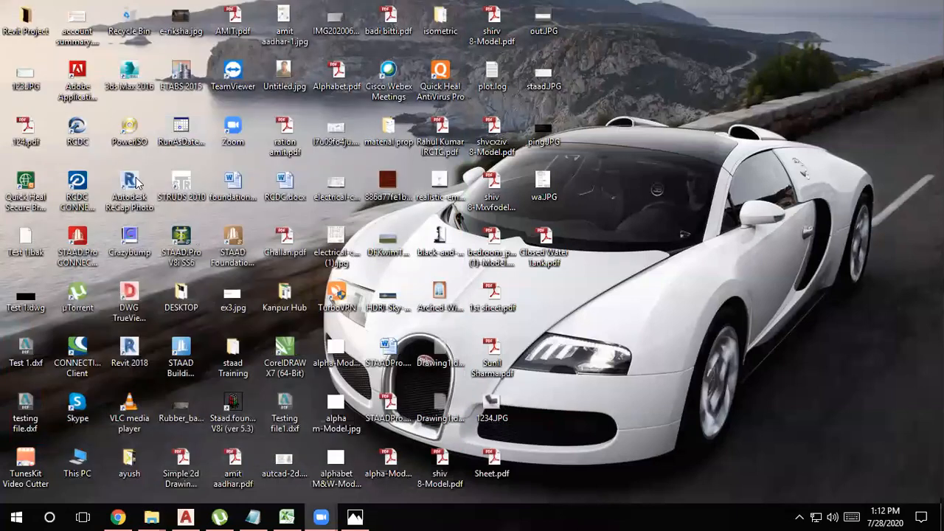
{"action": "left_click", "coordinate": [93, 250]}
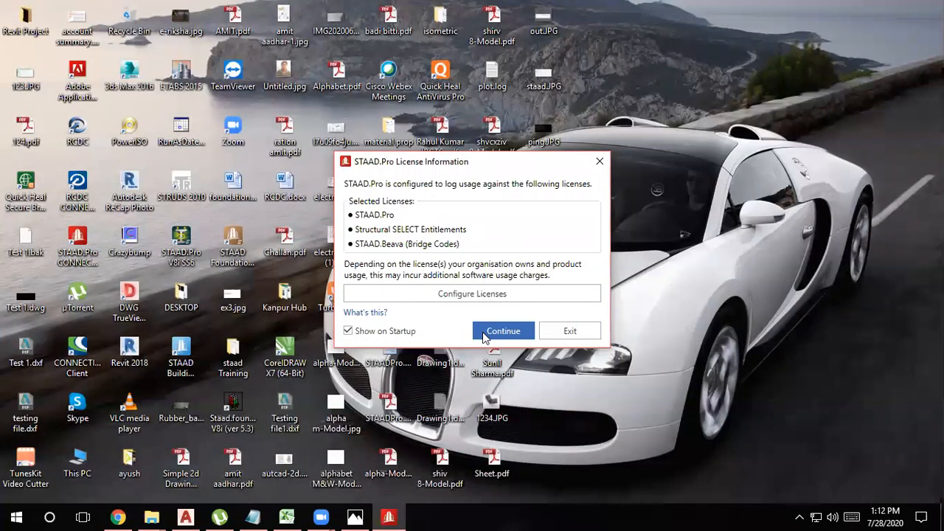
{"action": "left_click", "coordinate": [484, 332]}
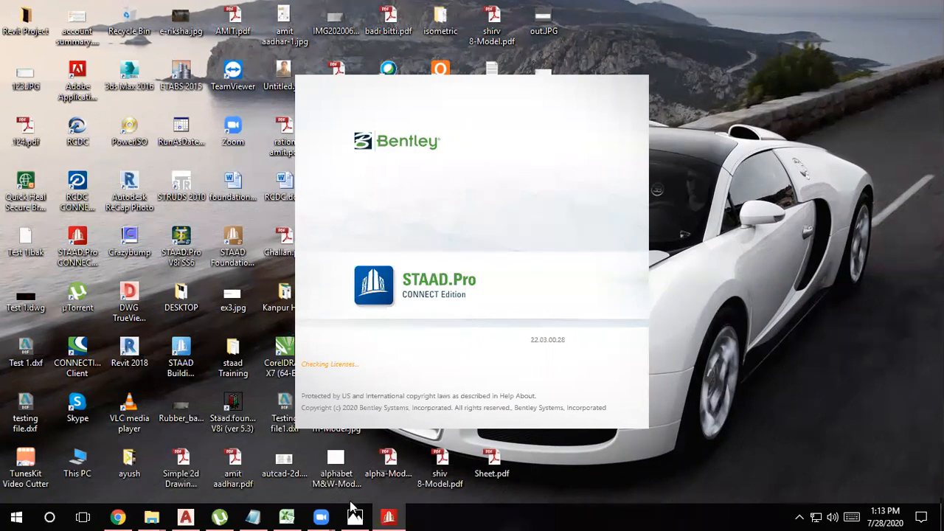
{"action": "mouse_move", "coordinate": [287, 516]}
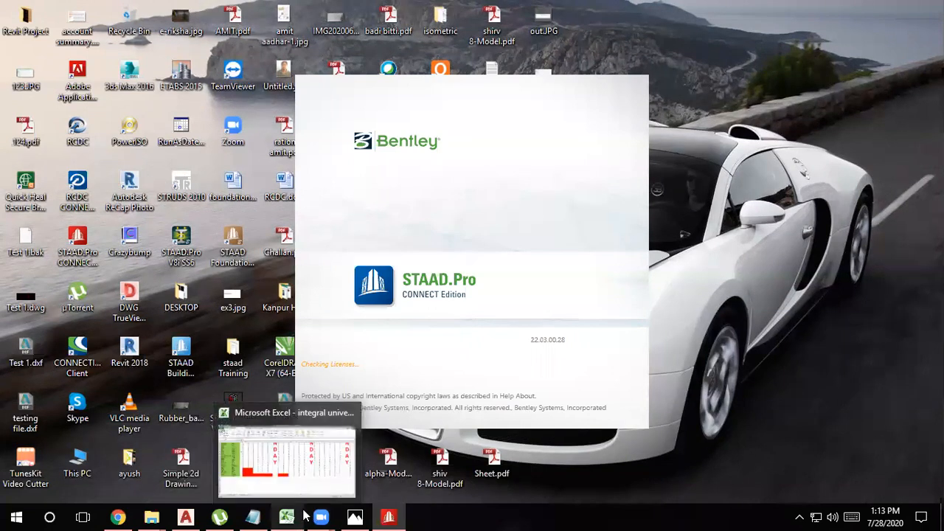
{"action": "left_click", "coordinate": [349, 413]}
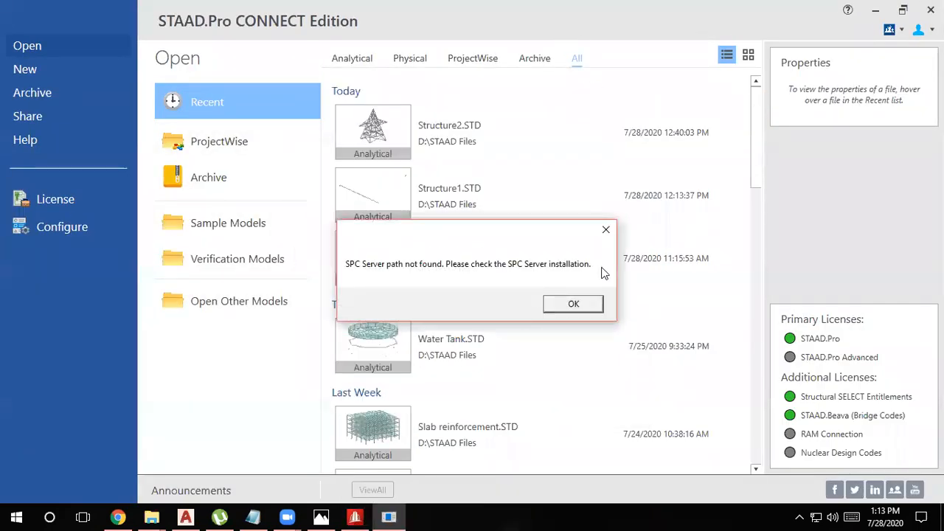
- Dismiss the startup error messages and reopen Structure2.STD without assigning a project, keeping the Assign dialog enabled for next time
{"action": "left_click", "coordinate": [571, 306]}
{"action": "left_click", "coordinate": [569, 314]}
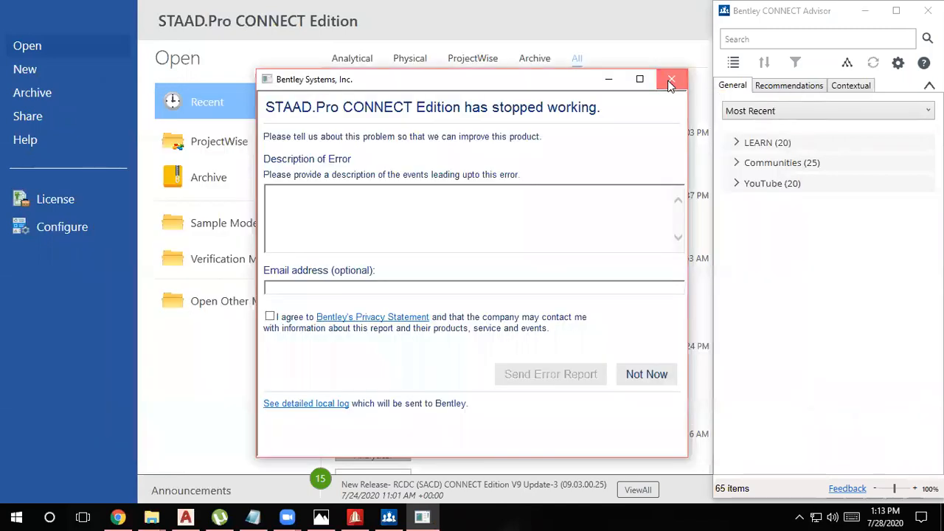
{"action": "left_click", "coordinate": [676, 77]}
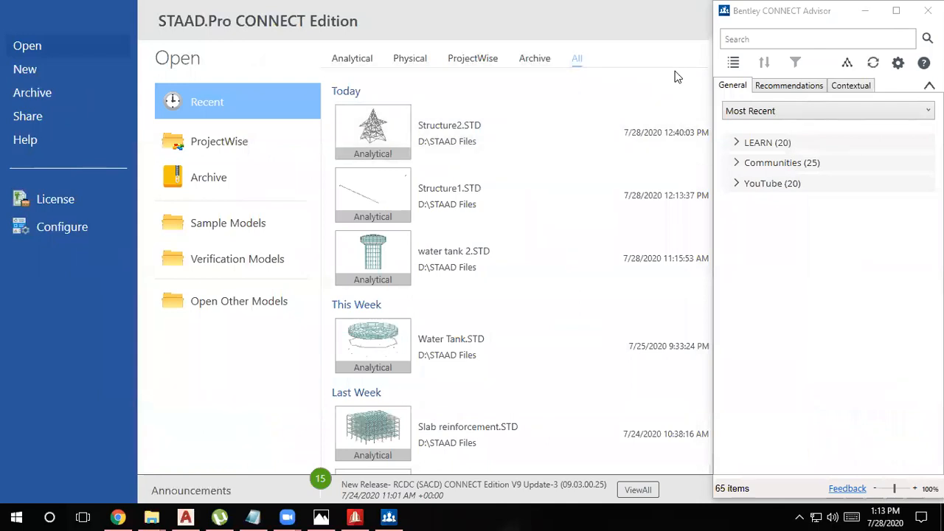
{"action": "left_click", "coordinate": [452, 131]}
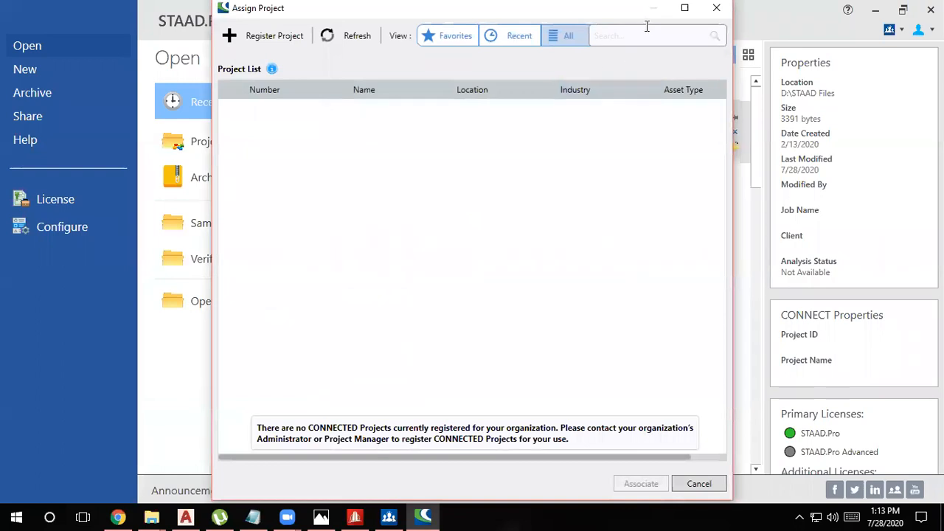
{"action": "left_click", "coordinate": [227, 8]}
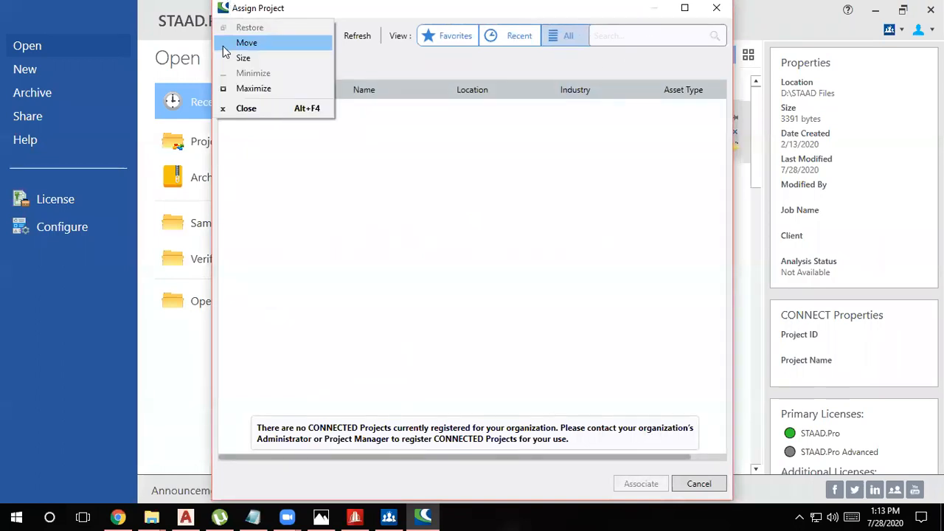
{"action": "left_click", "coordinate": [428, 229]}
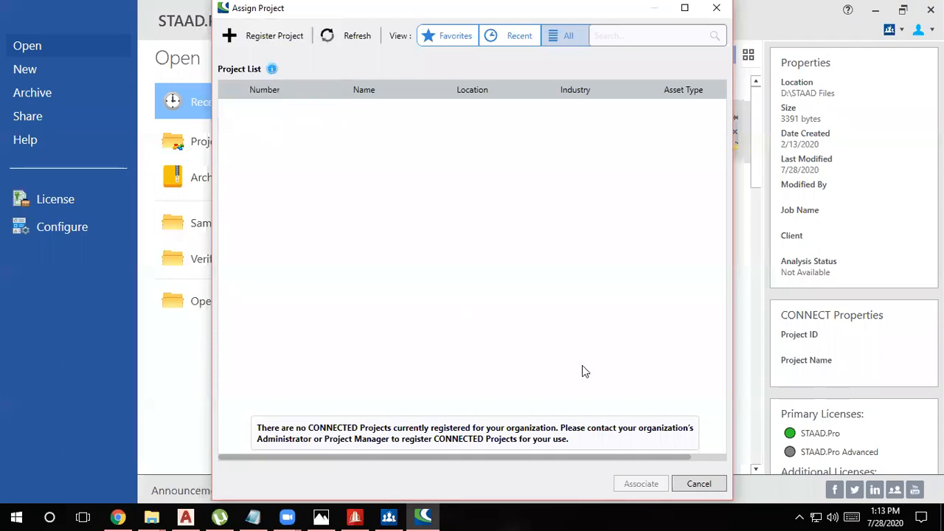
{"action": "left_click", "coordinate": [687, 486]}
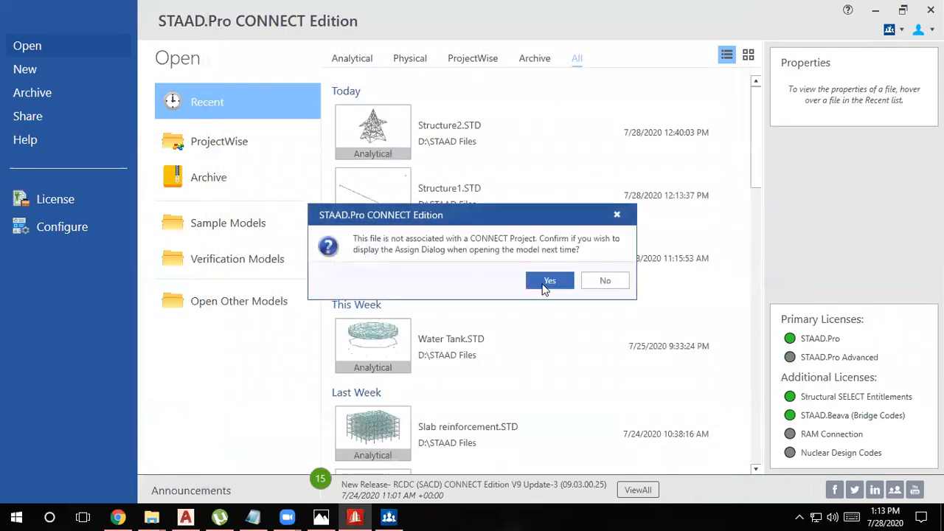
{"action": "left_click", "coordinate": [544, 283]}
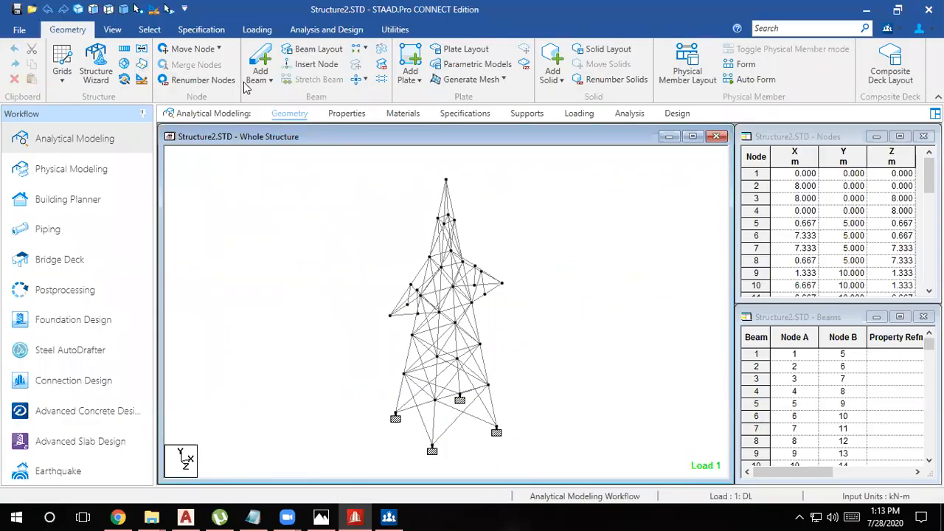
- Add the Indian S Shape section ISLB100 in STEEL to the member properties and delete its duplicate entry
{"action": "left_click", "coordinate": [346, 115]}
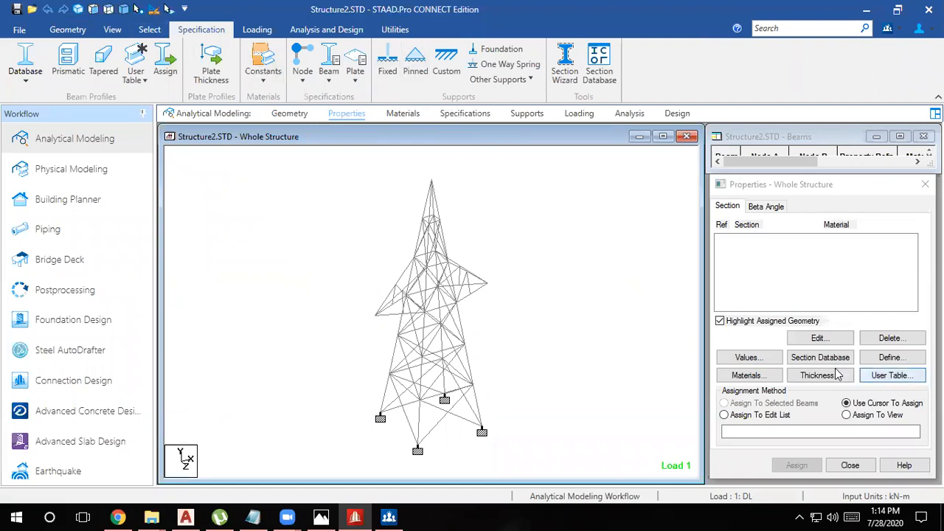
{"action": "left_click", "coordinate": [815, 359]}
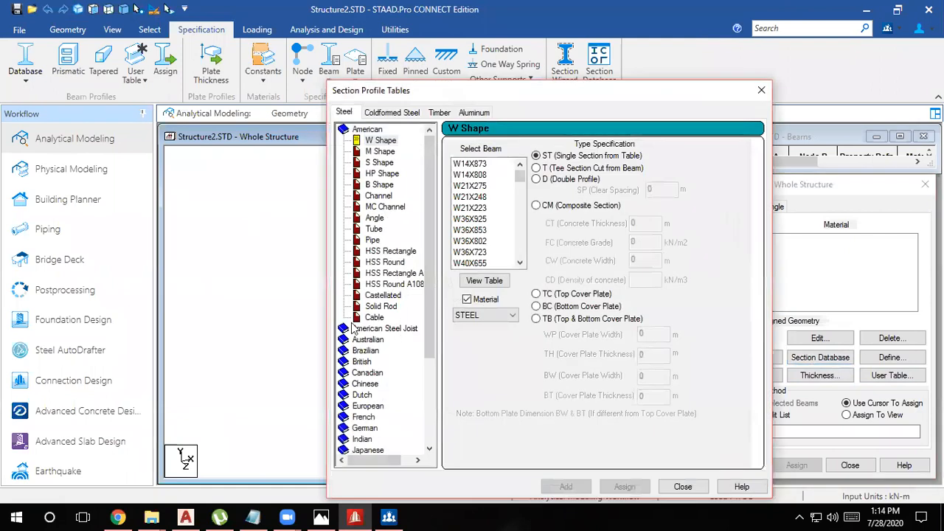
{"action": "left_click", "coordinate": [362, 440]}
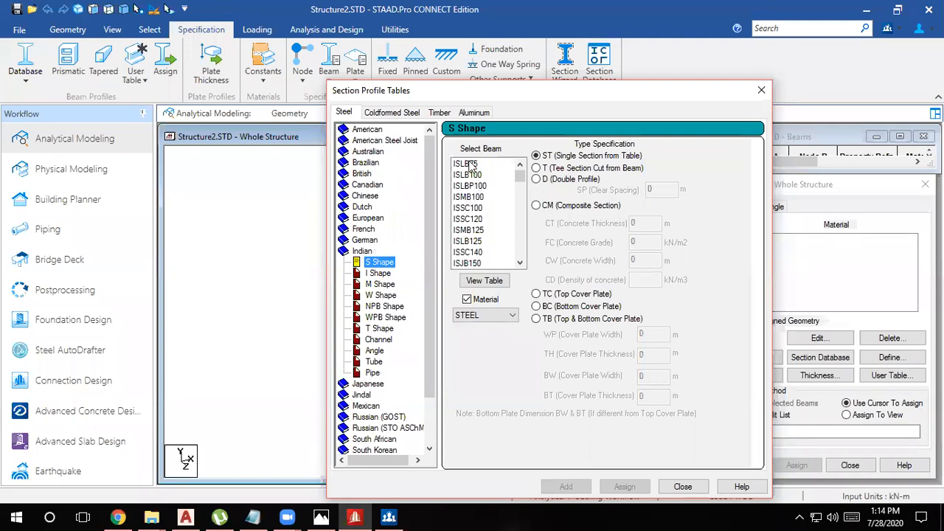
{"action": "left_click", "coordinate": [465, 175]}
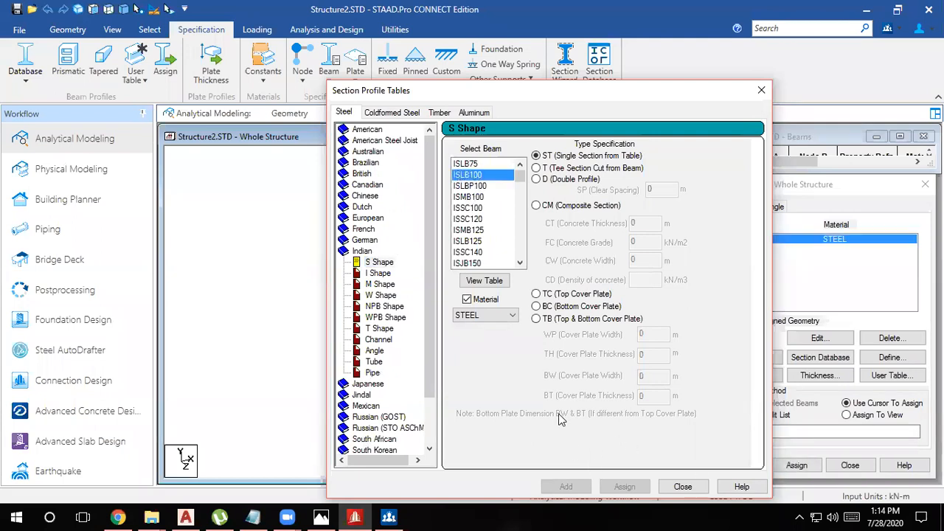
{"action": "left_click", "coordinate": [465, 175]}
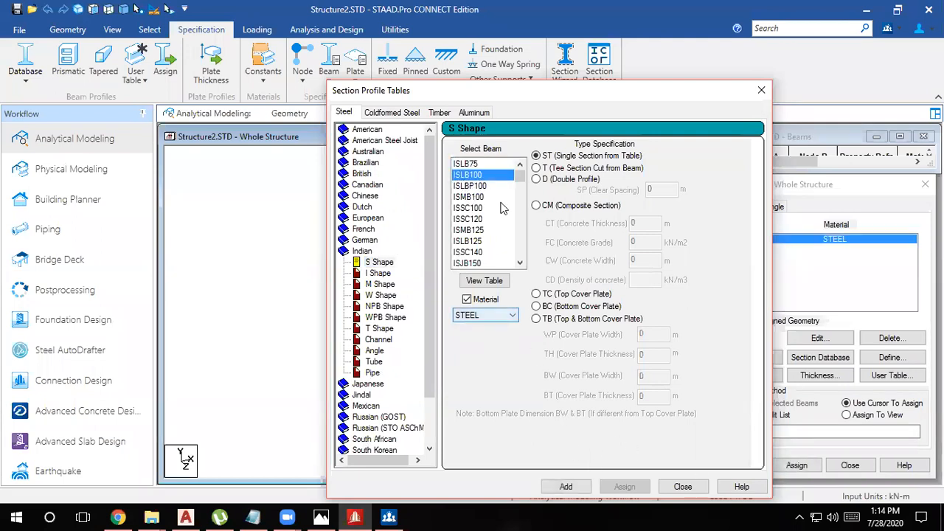
{"action": "left_click", "coordinate": [566, 487]}
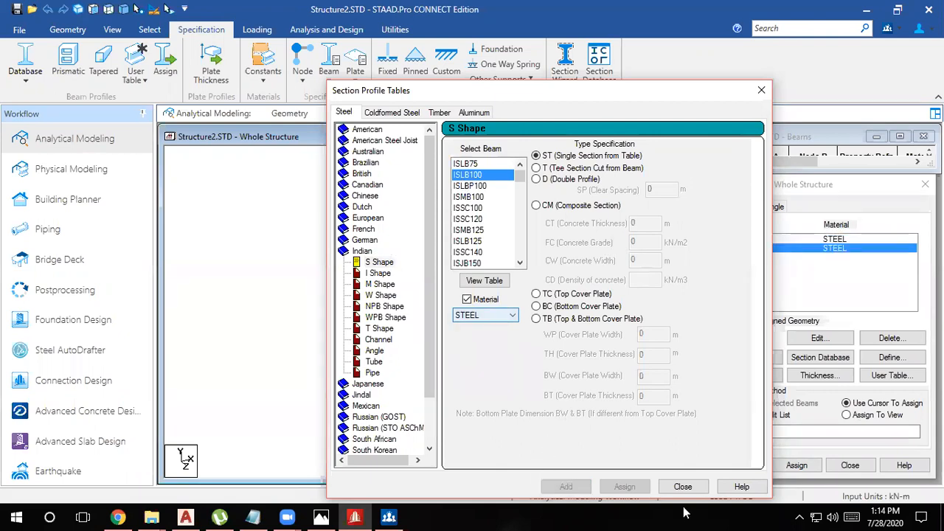
{"action": "left_click", "coordinate": [683, 486]}
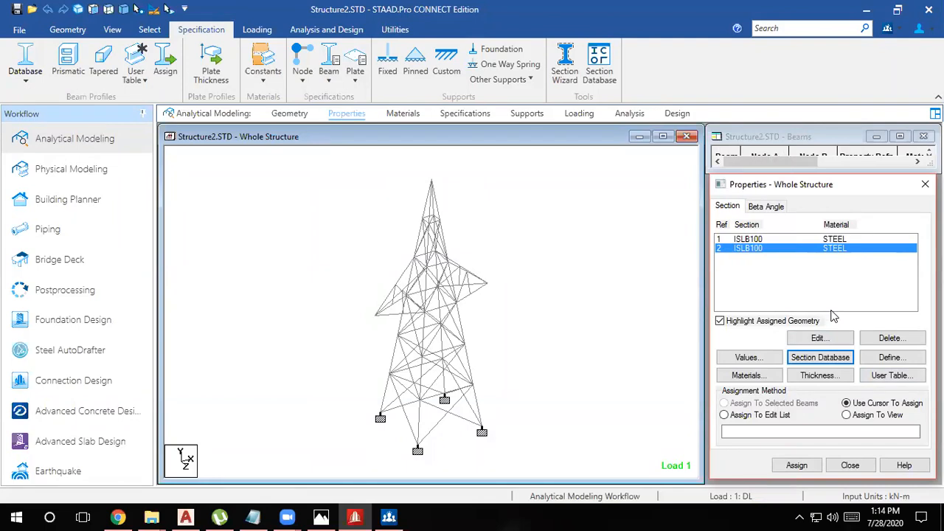
{"action": "left_click", "coordinate": [887, 340]}
{"action": "left_click", "coordinate": [829, 375]}
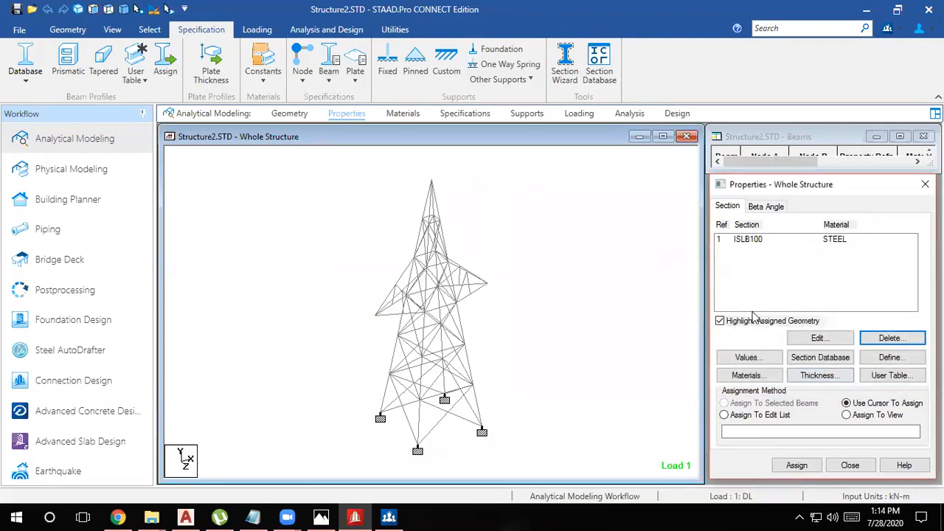
- Assign the ISLB100 section to all members in the view
{"action": "left_click", "coordinate": [771, 240]}
{"action": "left_click", "coordinate": [847, 415]}
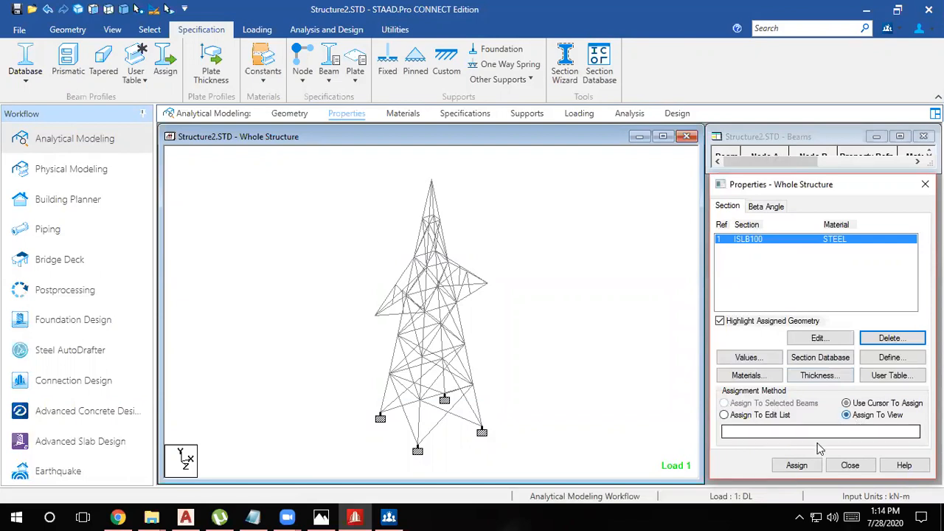
{"action": "left_click", "coordinate": [797, 465]}
{"action": "left_click", "coordinate": [812, 364]}
{"action": "left_click", "coordinate": [569, 316]}
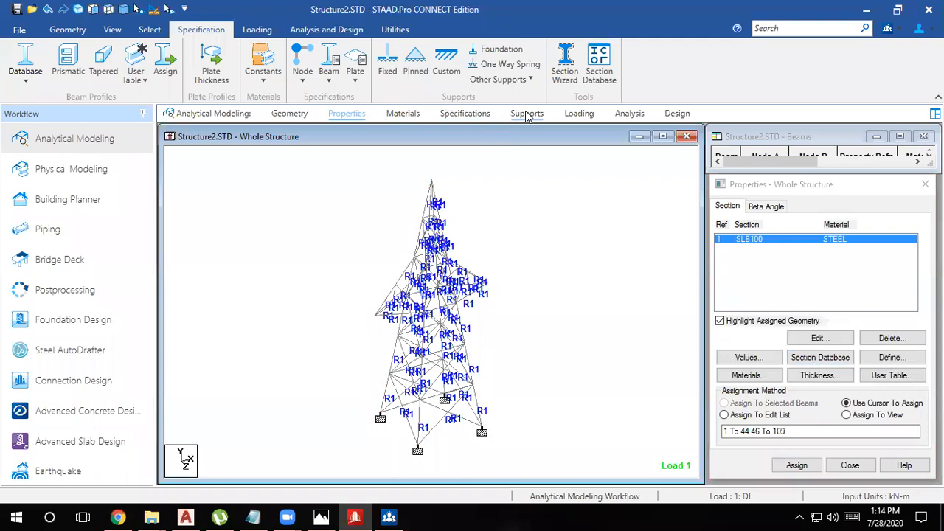
- Review the load cases, checking the wind load item under load case 3 WL and the 1.5 Dead + 1.5 Live combination
{"action": "left_click", "coordinate": [527, 115]}
{"action": "left_click", "coordinate": [578, 114]}
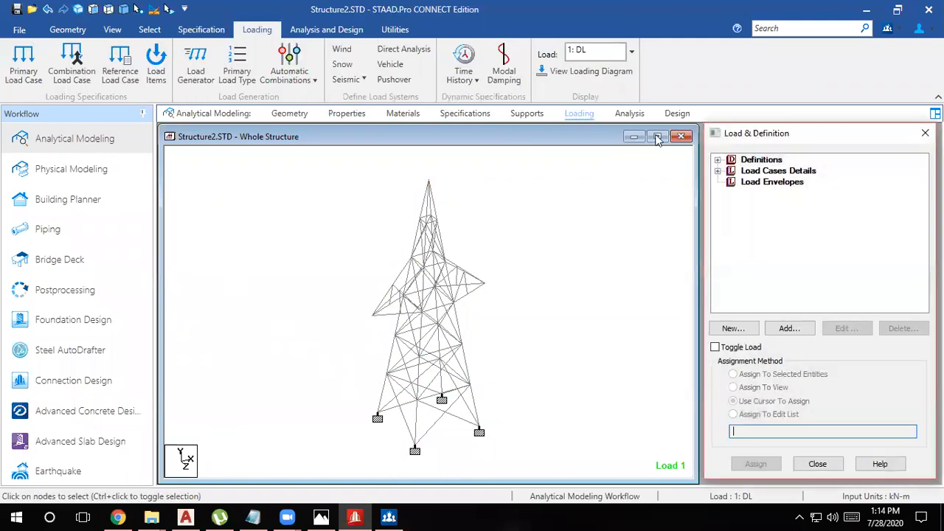
{"action": "left_click", "coordinate": [718, 171]}
{"action": "left_click", "coordinate": [765, 193]}
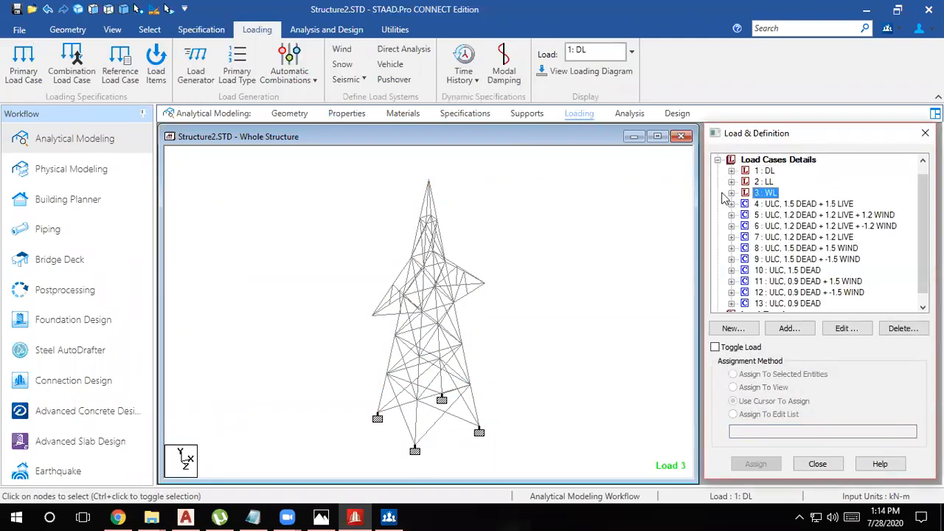
{"action": "left_click", "coordinate": [731, 193]}
{"action": "left_click", "coordinate": [779, 206]}
{"action": "left_click", "coordinate": [776, 217]}
{"action": "left_click", "coordinate": [545, 226]}
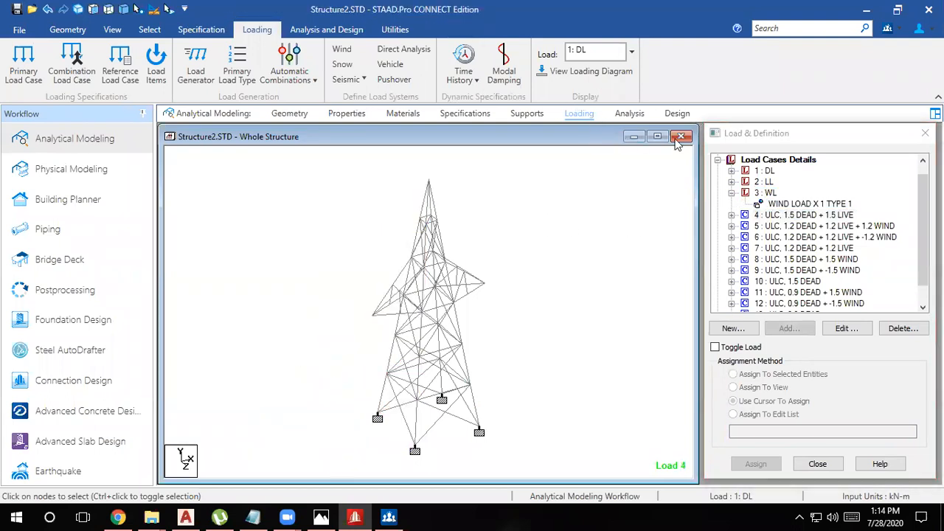
- Run the analysis of the tower and save the modified structure when asked
{"action": "left_click", "coordinate": [629, 113]}
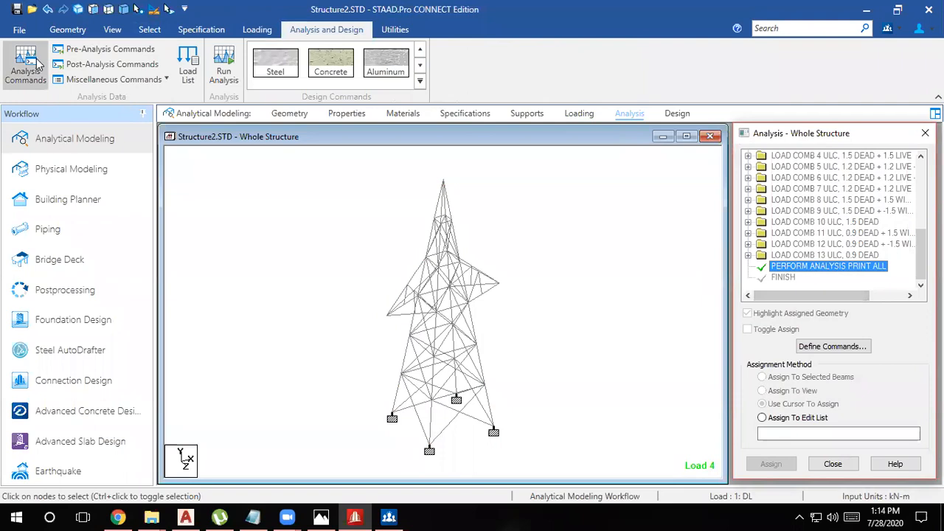
{"action": "left_click", "coordinate": [223, 68]}
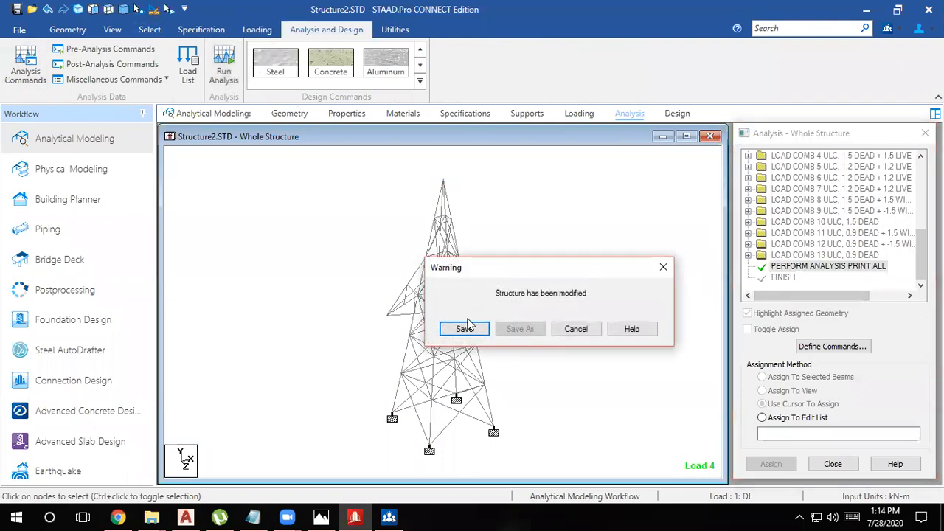
{"action": "left_click", "coordinate": [465, 328]}
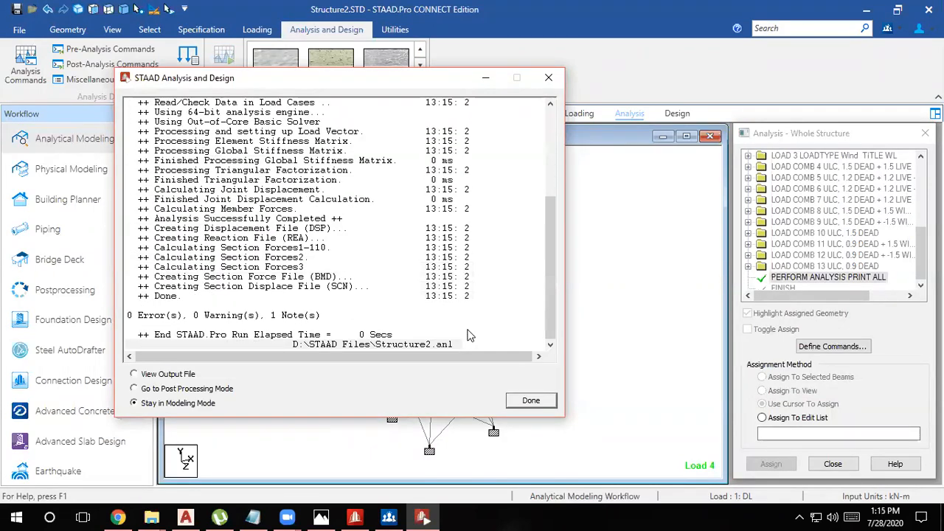
- Open the analysis output file in the viewer and close it again
{"action": "left_click", "coordinate": [148, 374]}
{"action": "left_click", "coordinate": [528, 402]}
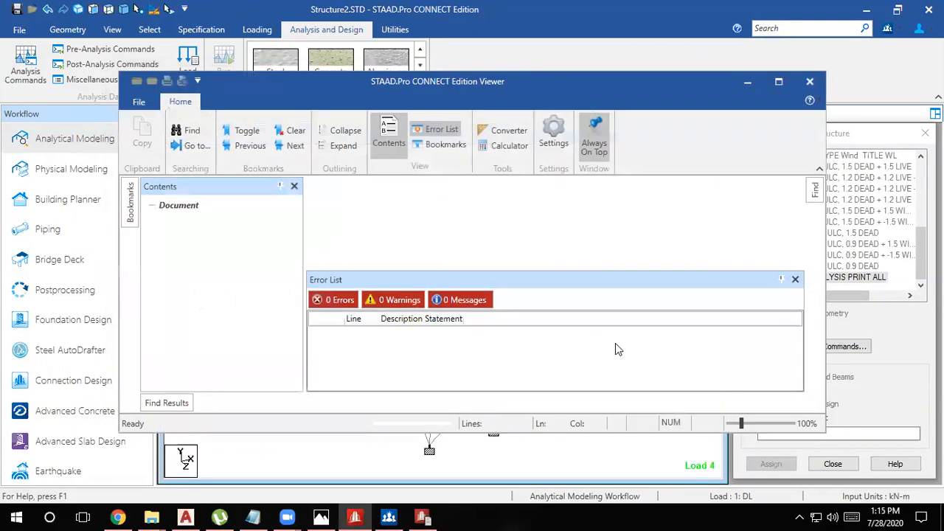
{"action": "left_click", "coordinate": [810, 82]}
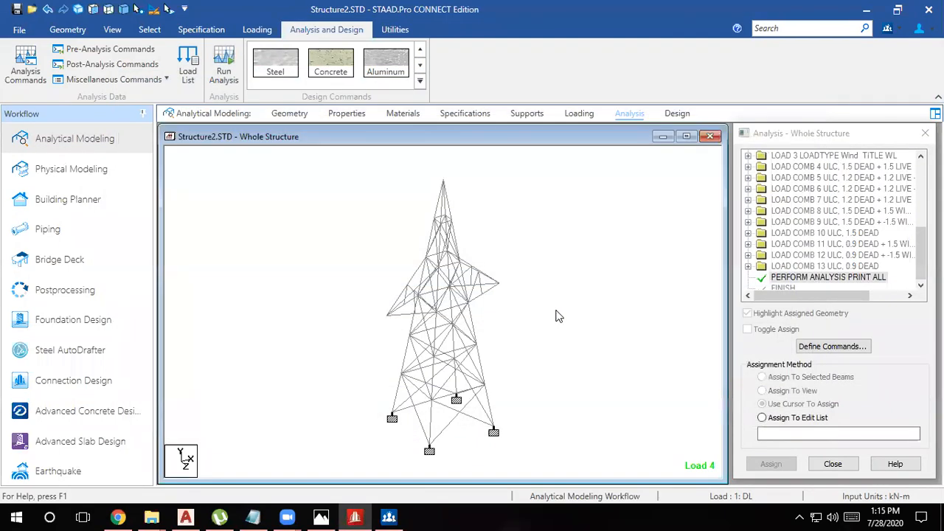
{"action": "scroll", "coordinate": [484, 388], "scroll_direction": "down", "scroll_amount": 1}
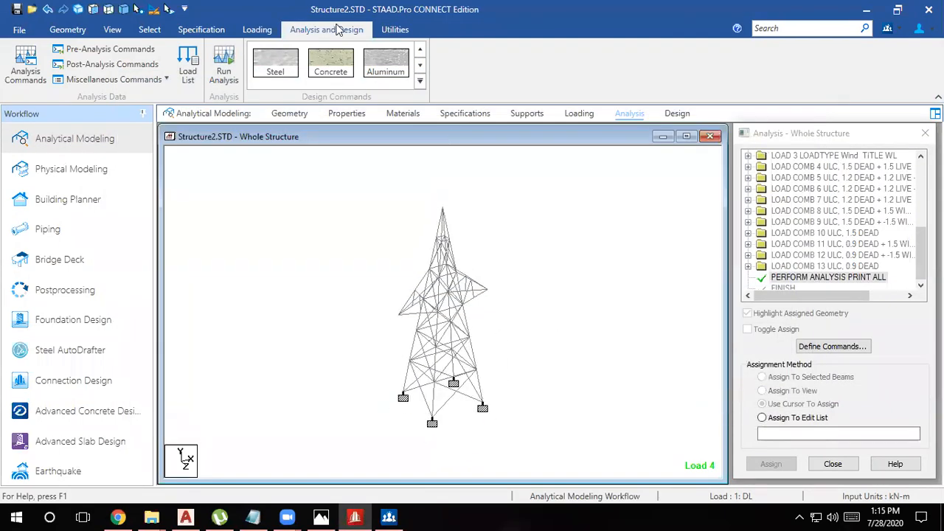
- Set the current code for the tower's steel design to IS800
{"action": "left_click", "coordinate": [674, 117]}
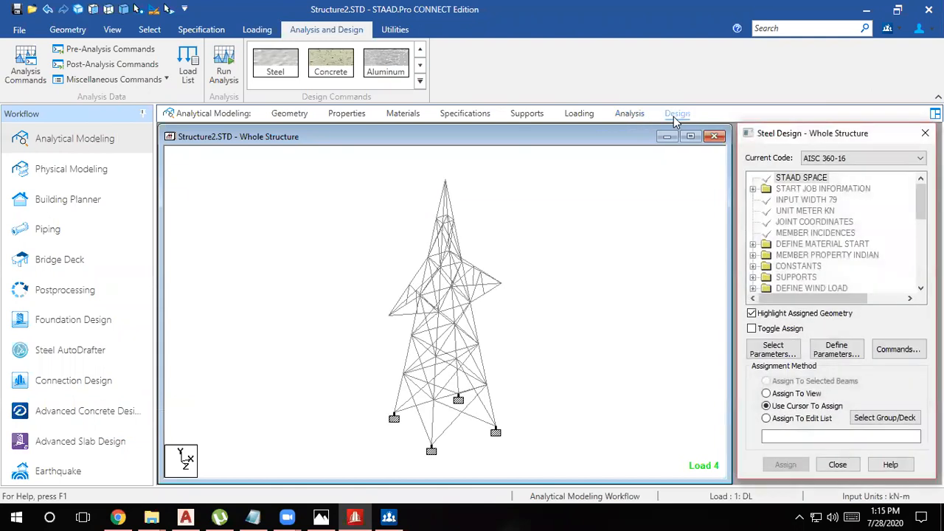
{"action": "left_click", "coordinate": [277, 66]}
{"action": "left_click", "coordinate": [860, 159]}
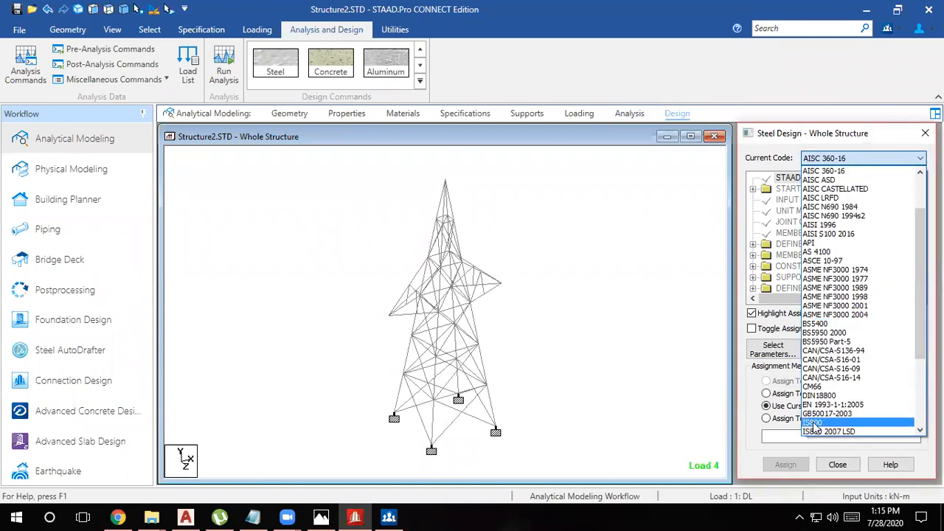
{"action": "left_click", "coordinate": [813, 423]}
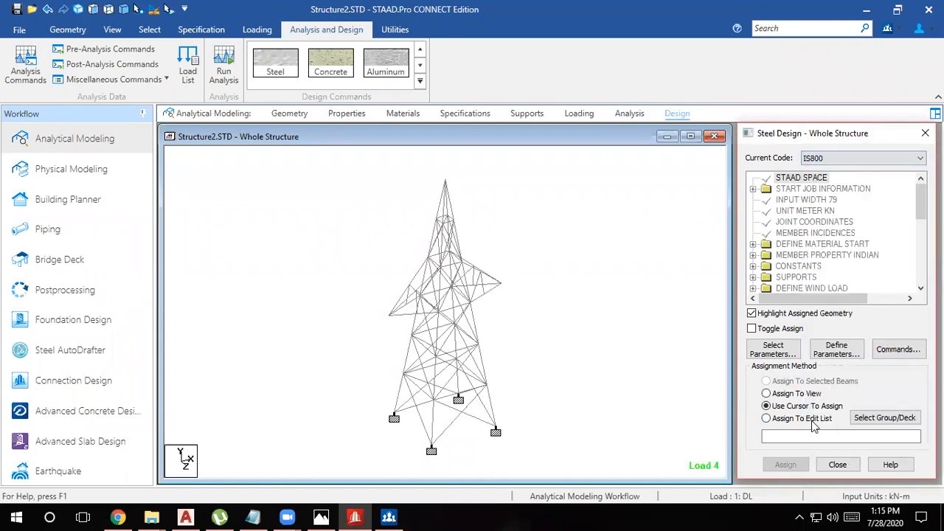
- Go through the IS800 design parameters and add FYLD with a steel yield strength of 250000 kN/m2
{"action": "left_click", "coordinate": [827, 354]}
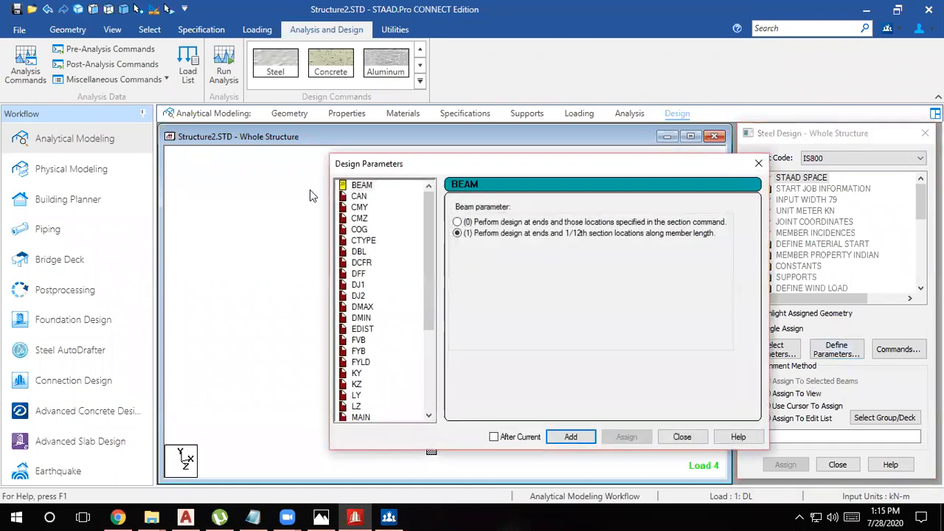
{"action": "left_click_drag", "start_coordinate": [424, 227], "coordinate": [451, 190]}
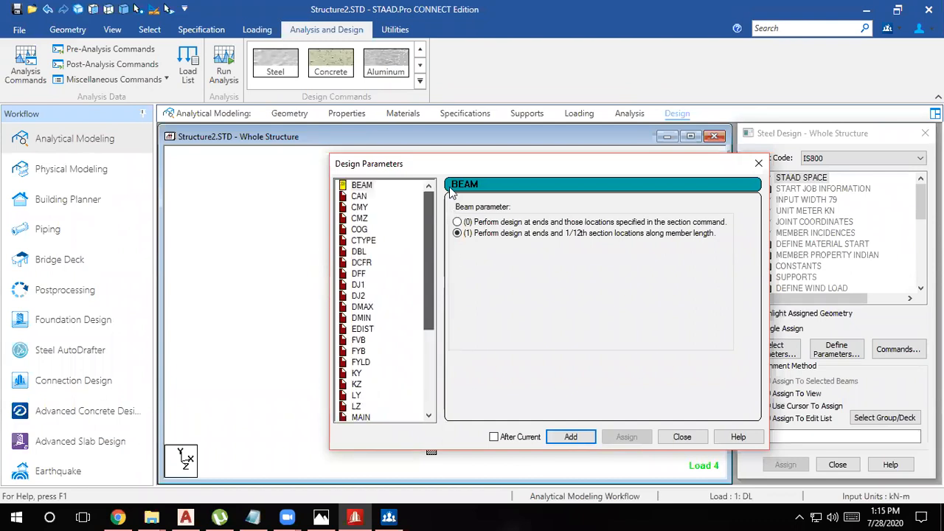
{"action": "left_click", "coordinate": [366, 185]}
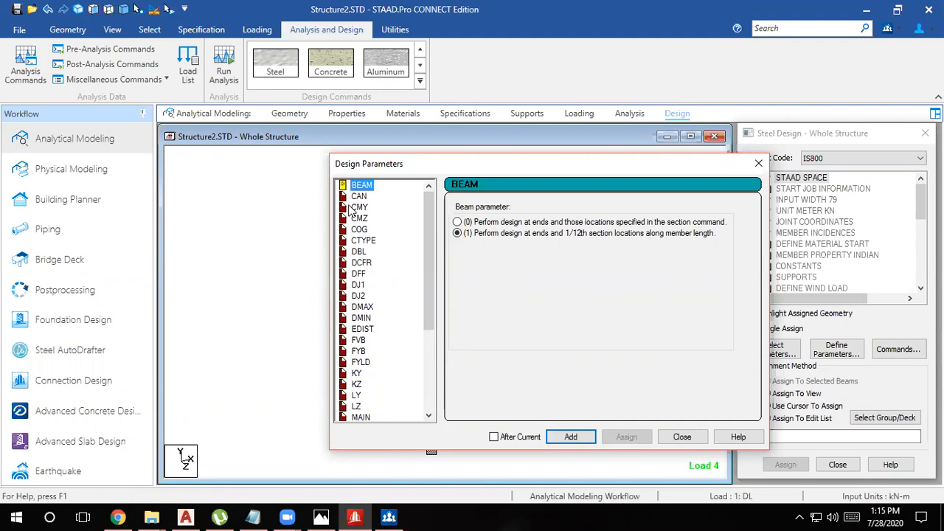
{"action": "key", "text": "Down"}
{"action": "key", "text": "Down"}
{"action": "key", "text": "Down"}
{"action": "key", "text": "Down"}
{"action": "key", "text": "Down"}
{"action": "key", "text": "Down"}
{"action": "key", "text": "Down"}
{"action": "key", "text": "Down"}
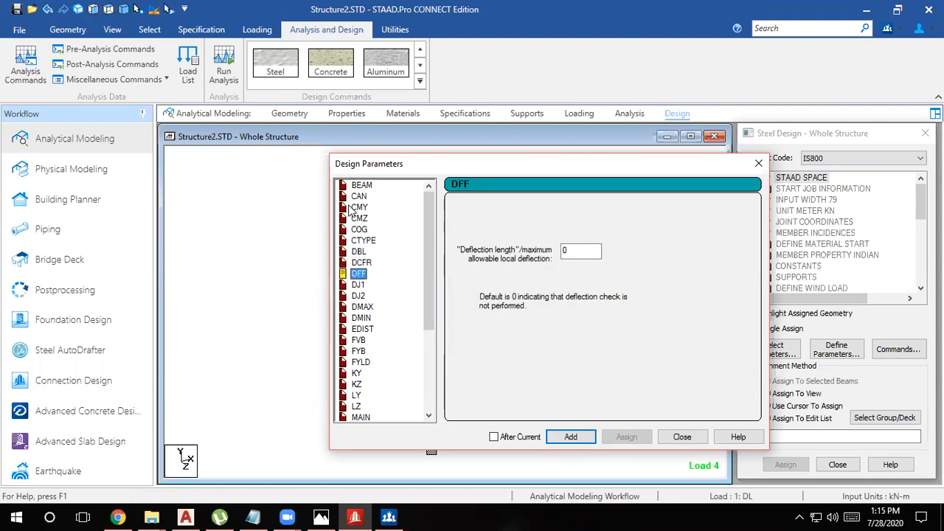
{"action": "key", "text": "Down"}
{"action": "key", "text": "Down"}
{"action": "key", "text": "Down"}
{"action": "key", "text": "Down"}
{"action": "key", "text": "Down"}
{"action": "key", "text": "Down"}
{"action": "key", "text": "Down"}
{"action": "key", "text": "Down"}
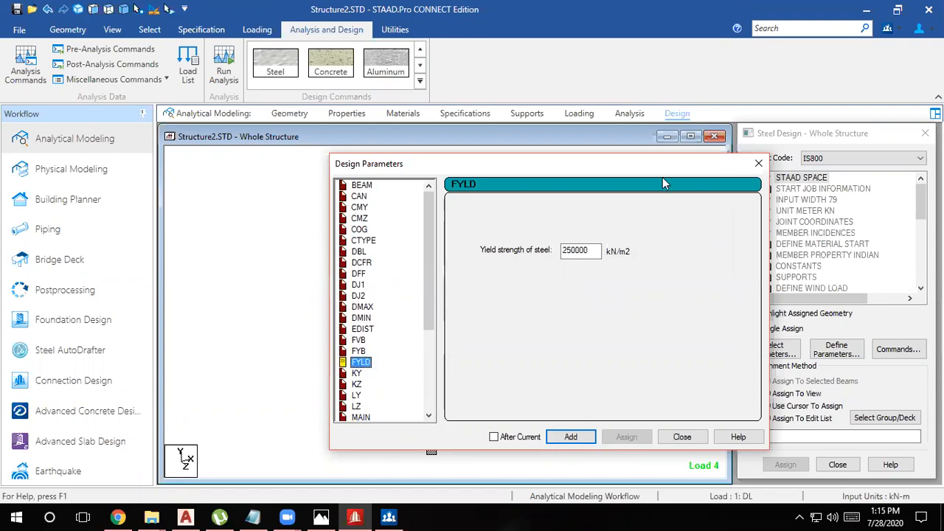
{"action": "key", "text": "Tab"}
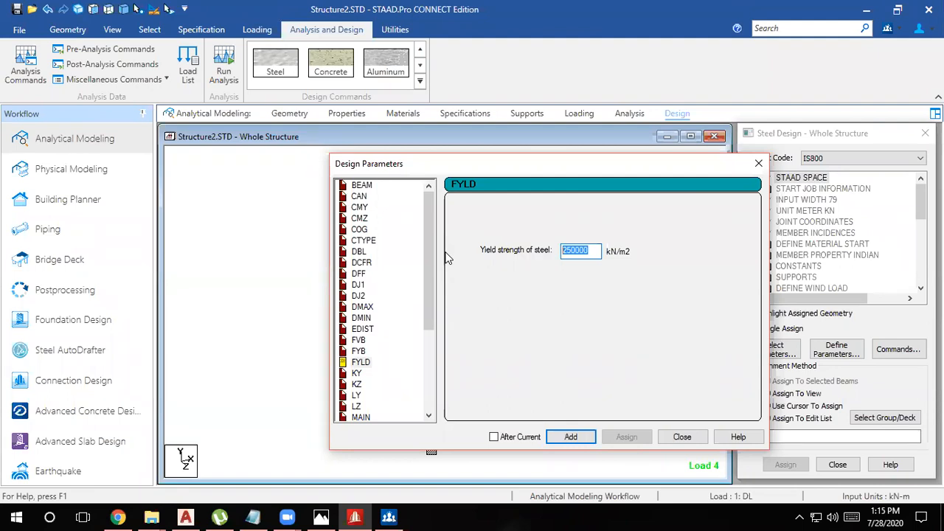
{"action": "left_click", "coordinate": [568, 438]}
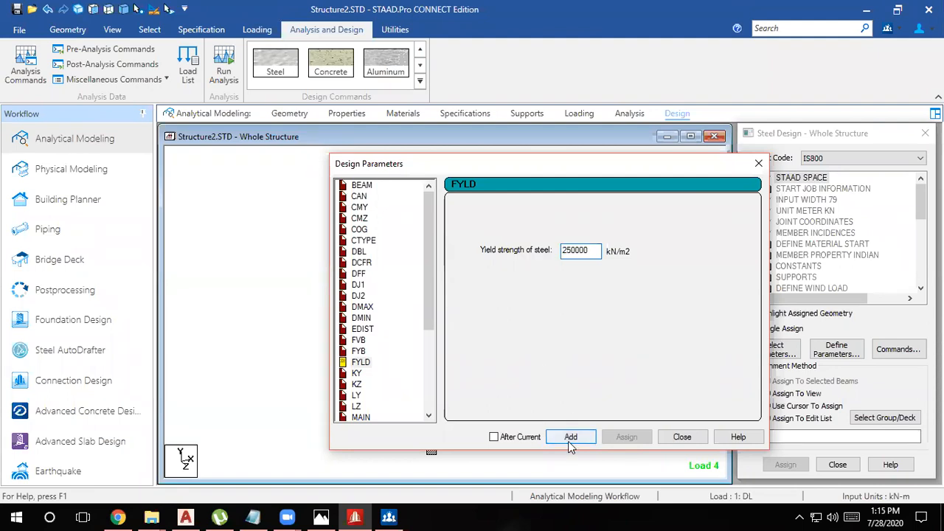
{"action": "left_click", "coordinate": [680, 437]}
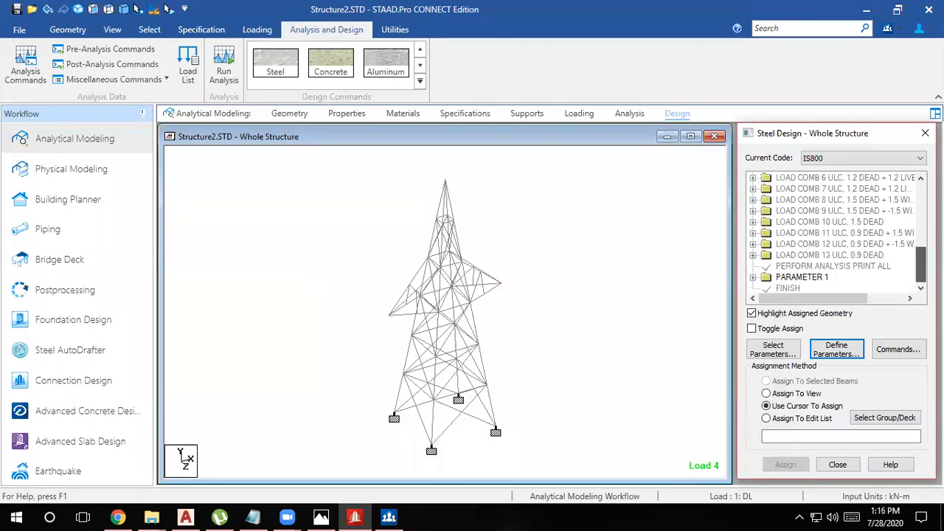
- Assign the FYLD 250000 parameter under PARAMETER 1 to all members in the view
{"action": "left_click", "coordinate": [754, 278]}
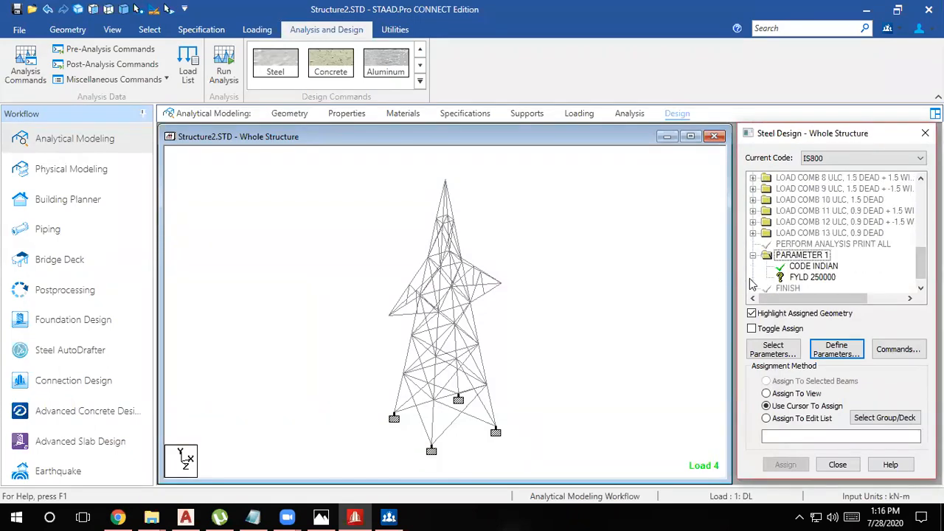
{"action": "left_click", "coordinate": [808, 278]}
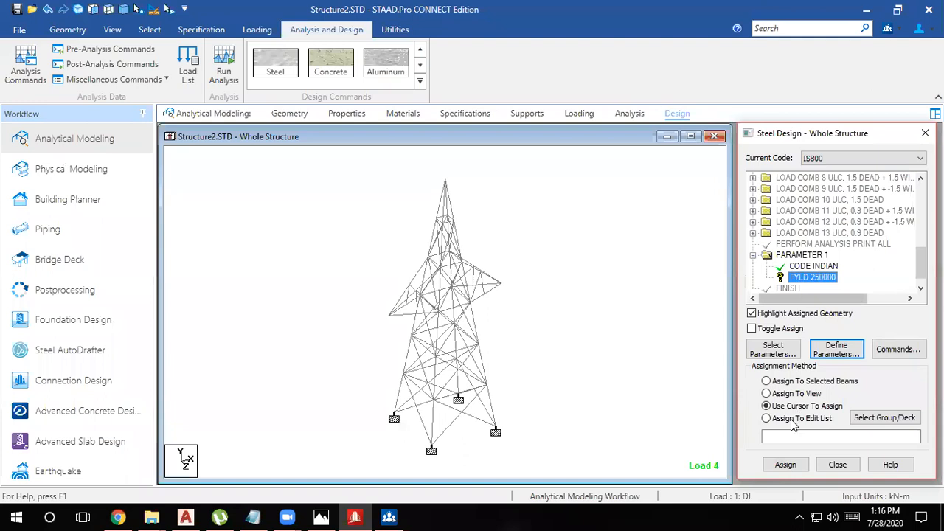
{"action": "left_click", "coordinate": [776, 394]}
{"action": "left_click", "coordinate": [784, 465]}
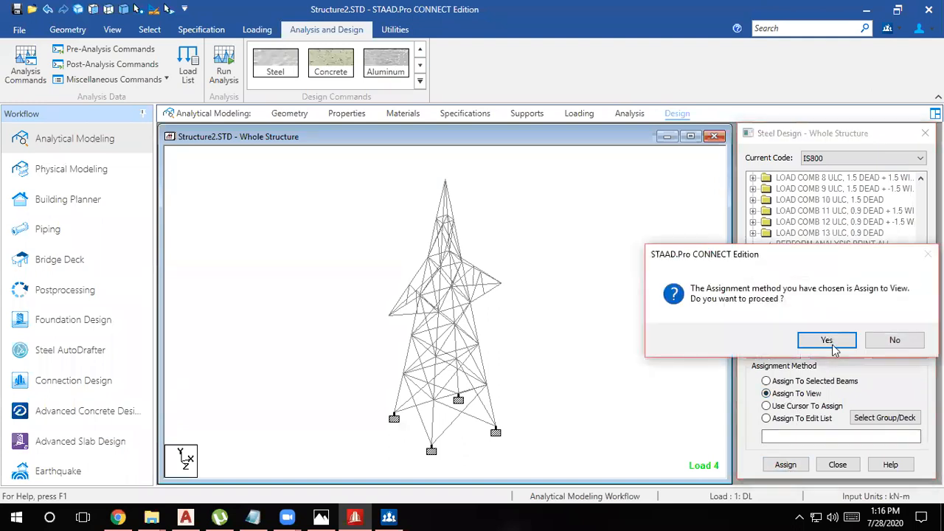
{"action": "left_click", "coordinate": [772, 340]}
- Add the CHECK CODE design command to the steel design
{"action": "left_click", "coordinate": [898, 349]}
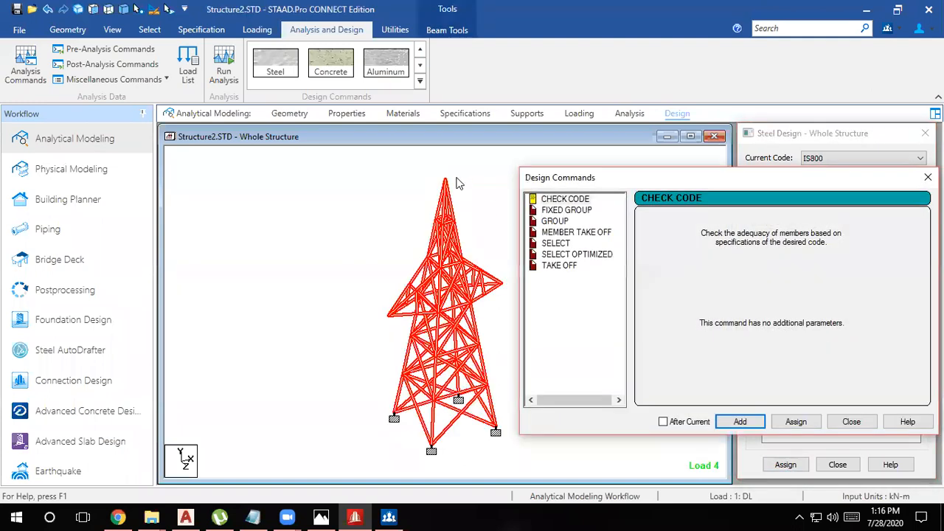
{"action": "left_click", "coordinate": [566, 199]}
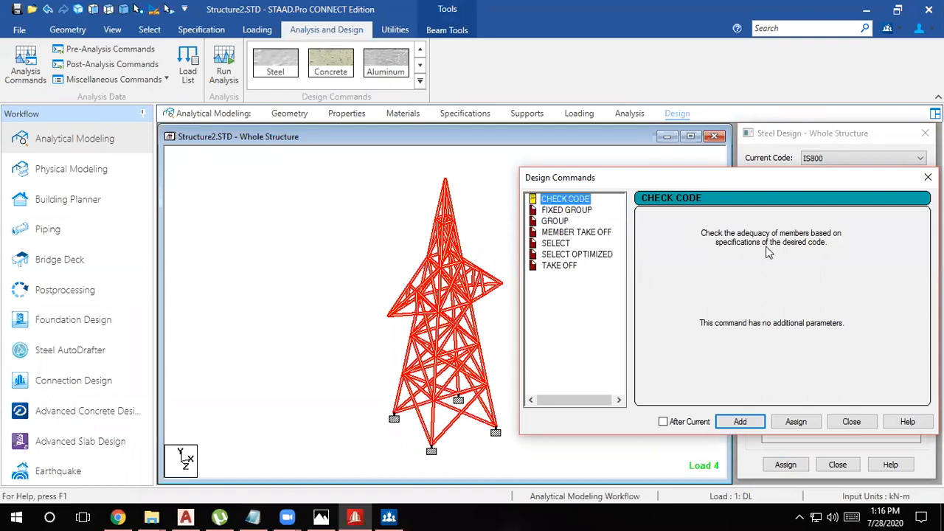
{"action": "left_click", "coordinate": [740, 421]}
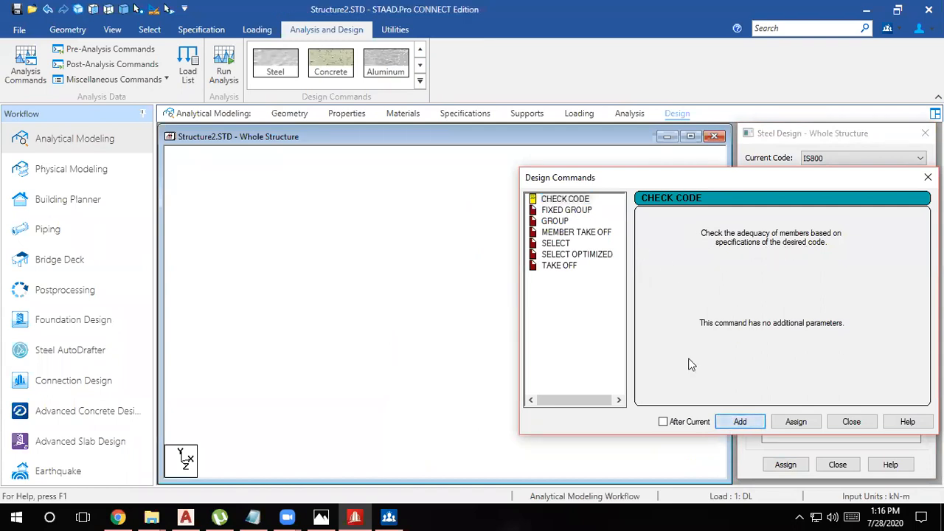
- Review the grouping and take-off design commands and add MEMBER TAKE OFF
{"action": "left_click", "coordinate": [575, 211]}
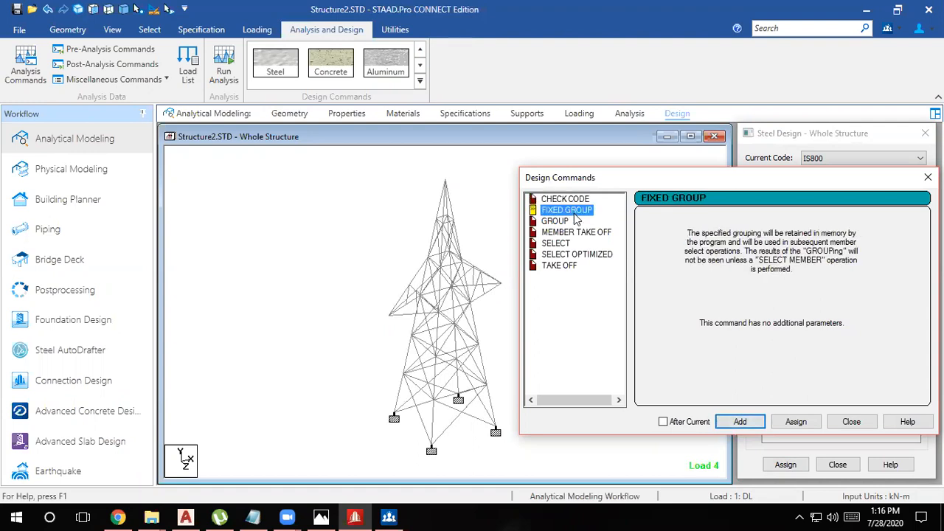
{"action": "left_click", "coordinate": [562, 221]}
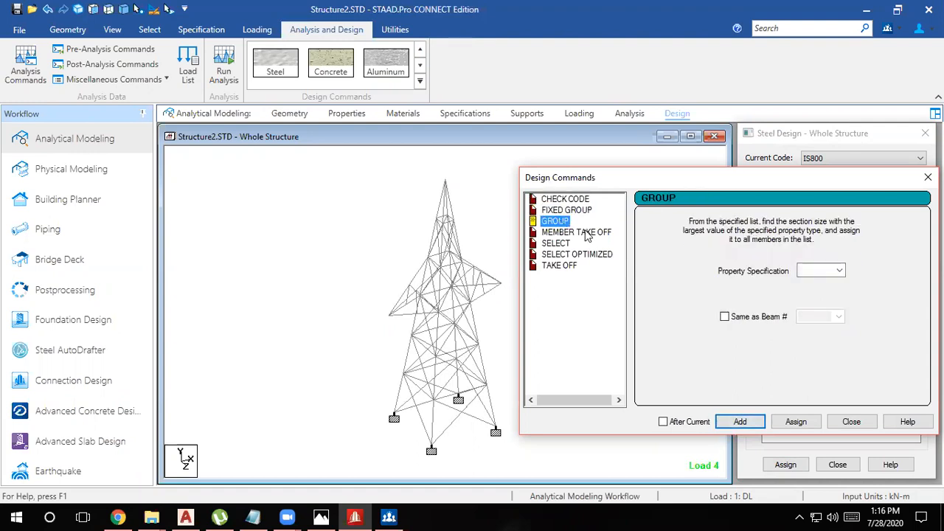
{"action": "left_click", "coordinate": [584, 233]}
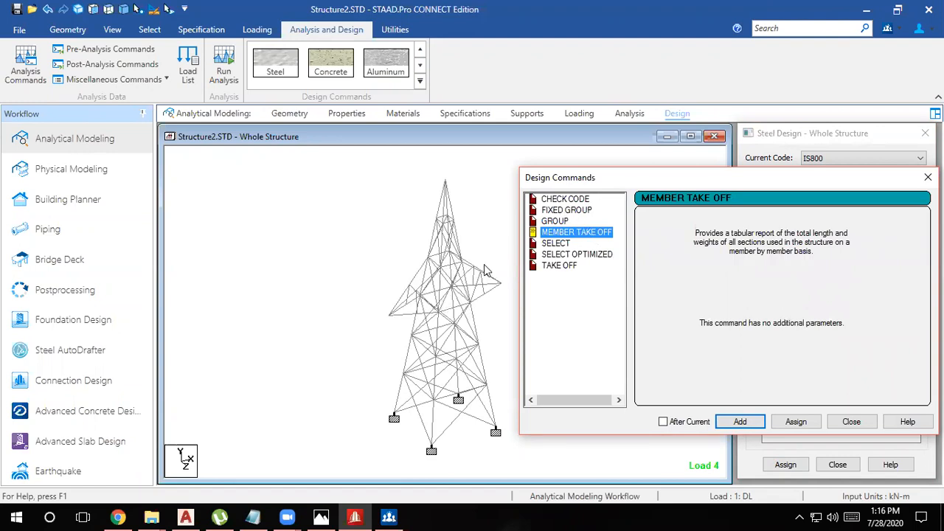
{"action": "left_click", "coordinate": [561, 266]}
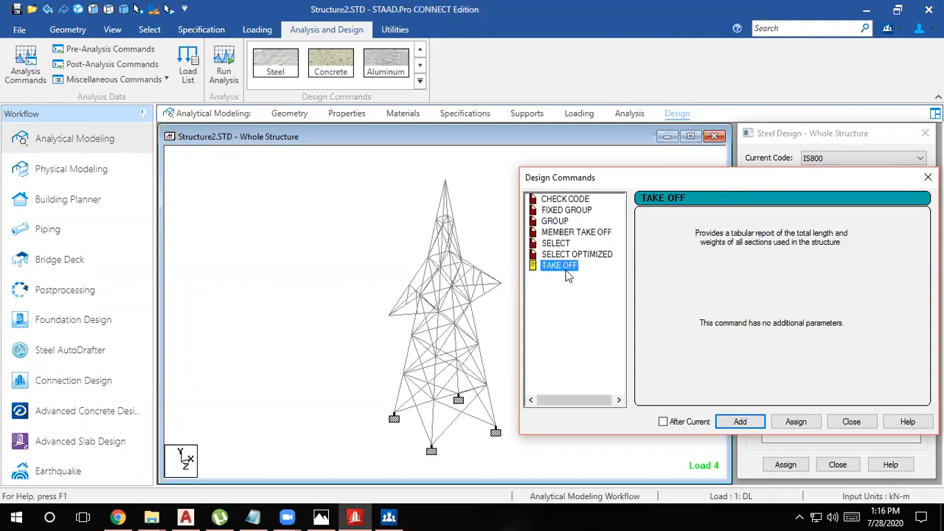
{"action": "left_click", "coordinate": [569, 233]}
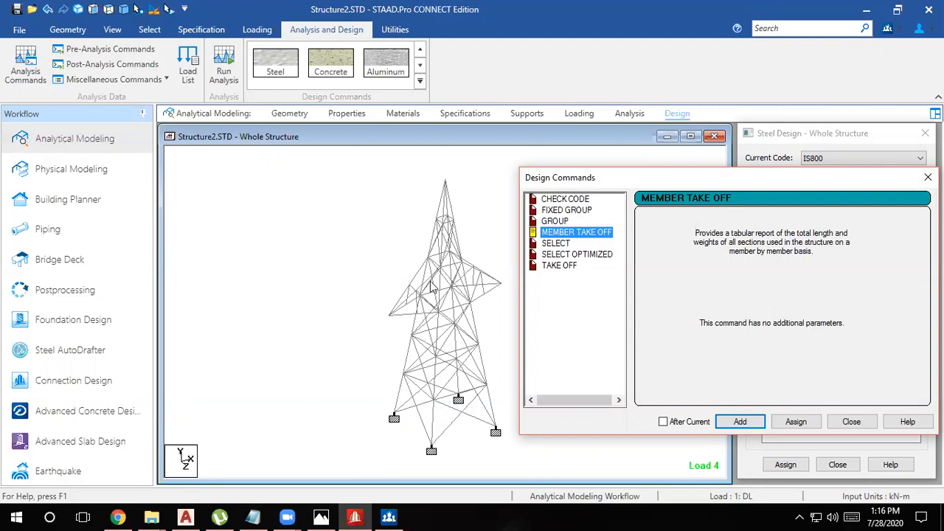
{"action": "left_click", "coordinate": [732, 424]}
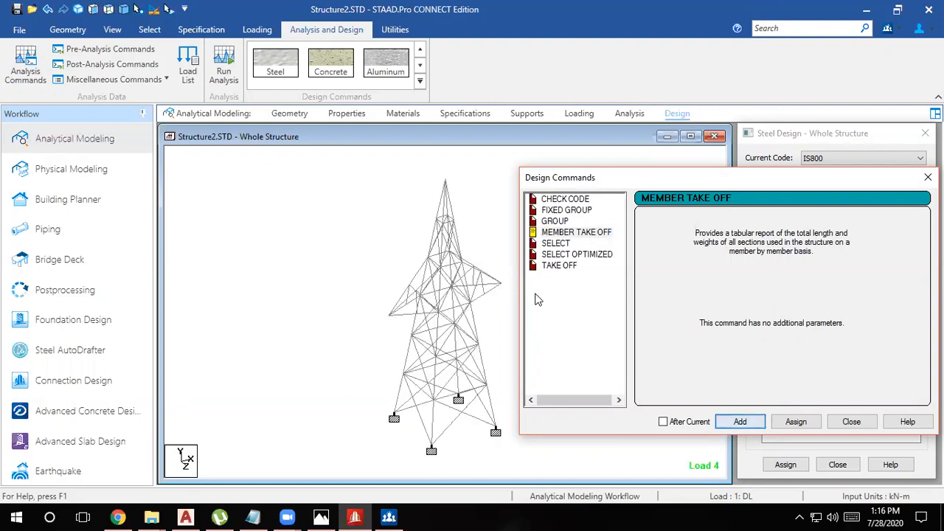
- Compare the SELECT and SELECT OPTIMIZED design commands and add SELECT OPTIMIZED
{"action": "left_click", "coordinate": [553, 246]}
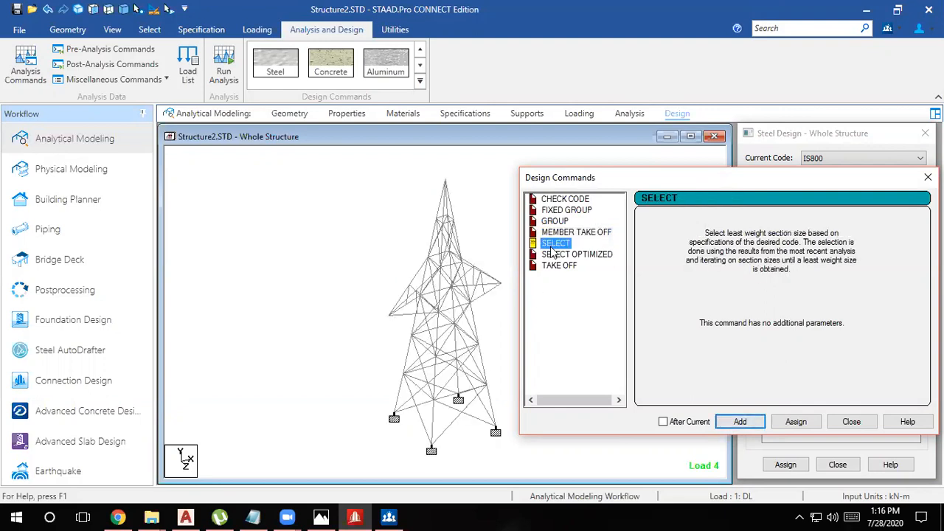
{"action": "left_click", "coordinate": [574, 257]}
{"action": "left_click", "coordinate": [557, 246]}
{"action": "left_click", "coordinate": [582, 257]}
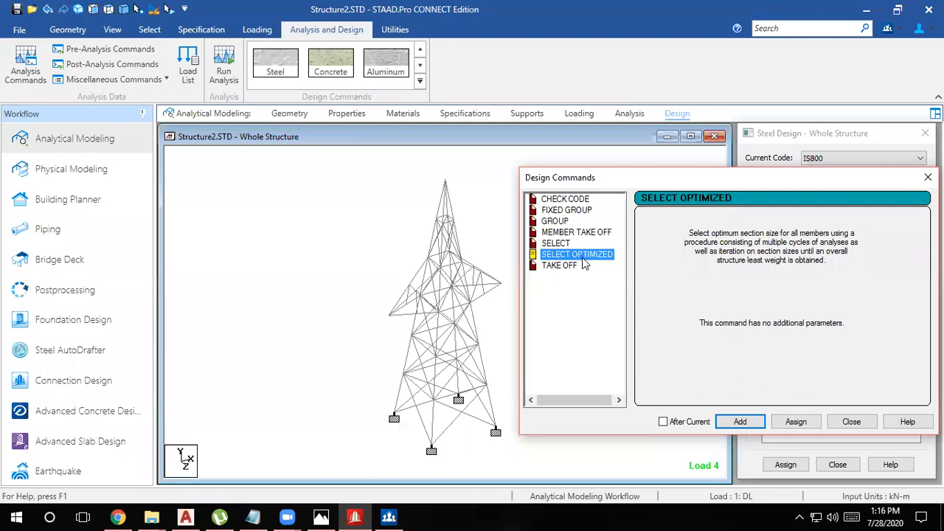
{"action": "left_click", "coordinate": [739, 421]}
- Add the TAKE OFF design command and close the design commands dialog
{"action": "left_click", "coordinate": [555, 266]}
{"action": "left_click", "coordinate": [739, 420]}
{"action": "left_click", "coordinate": [928, 177]}
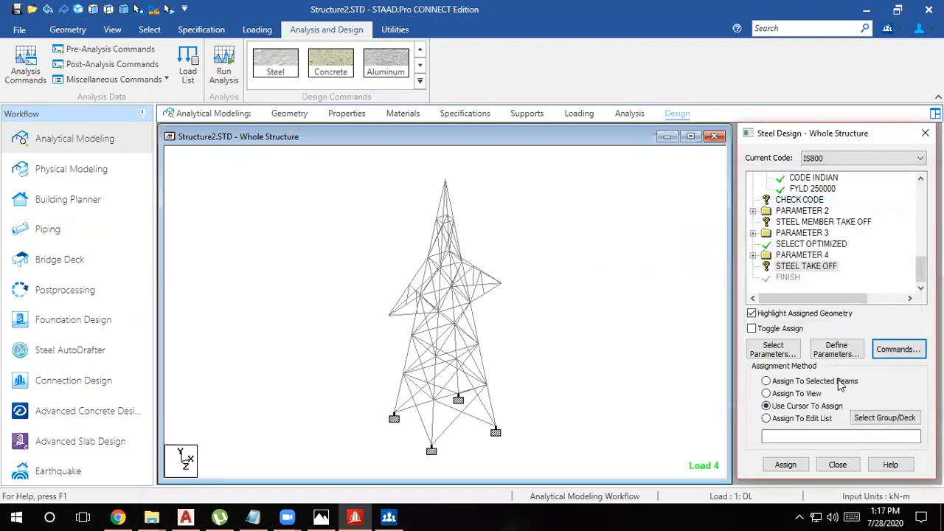
- Assign the CHECK CODE command to all members in the view
{"action": "left_click", "coordinate": [799, 201]}
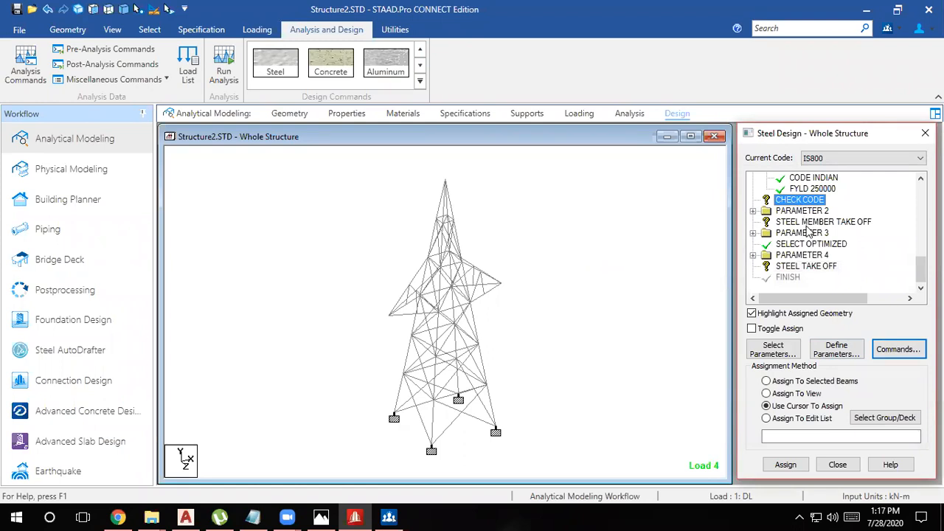
{"action": "left_click", "coordinate": [493, 144]}
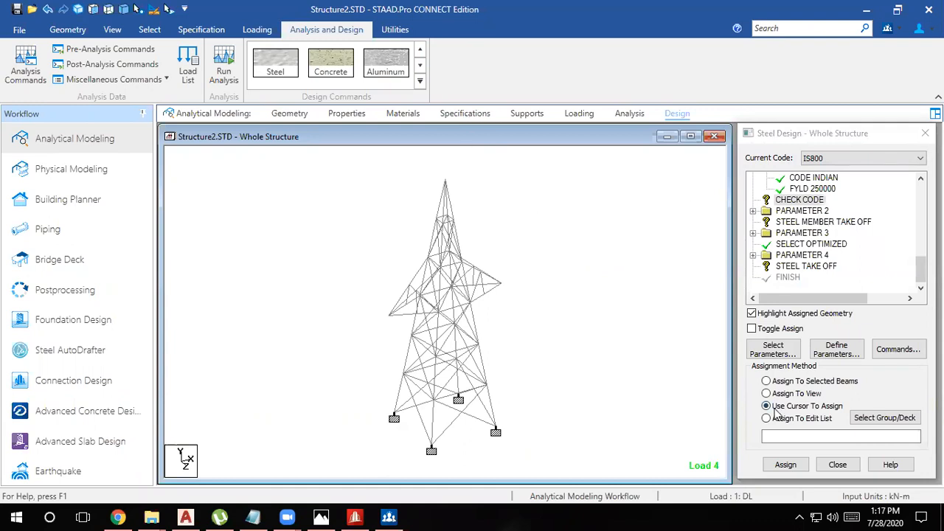
{"action": "left_click", "coordinate": [765, 393]}
{"action": "left_click", "coordinate": [786, 465]}
{"action": "left_click", "coordinate": [771, 337]}
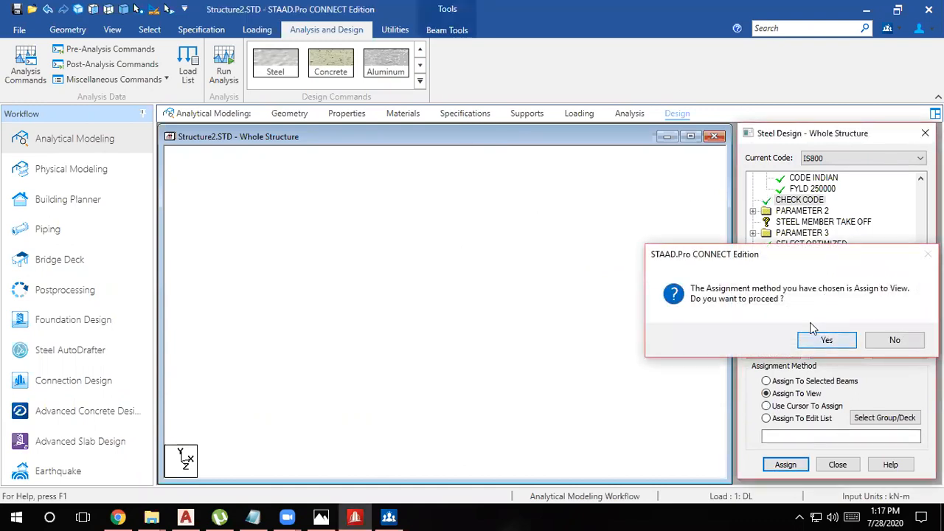
- Assign the STEEL MEMBER TAKE OFF command to all members in the view
{"action": "left_click", "coordinate": [794, 222]}
{"action": "left_click", "coordinate": [768, 382]}
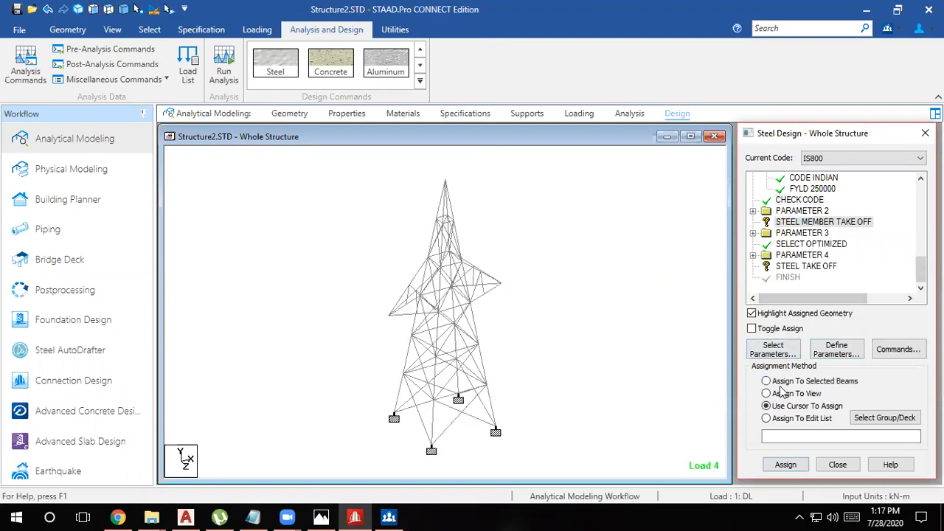
{"action": "left_click", "coordinate": [780, 394]}
{"action": "left_click", "coordinate": [786, 464]}
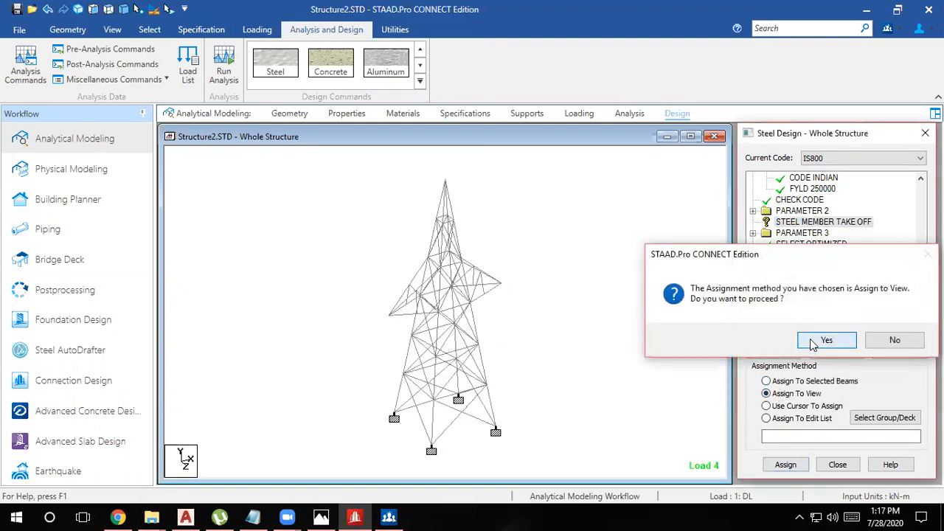
{"action": "left_click", "coordinate": [827, 339]}
- Assign the STEEL TAKE OFF command to all members in the view
{"action": "left_click", "coordinate": [806, 265]}
{"action": "left_click", "coordinate": [781, 393]}
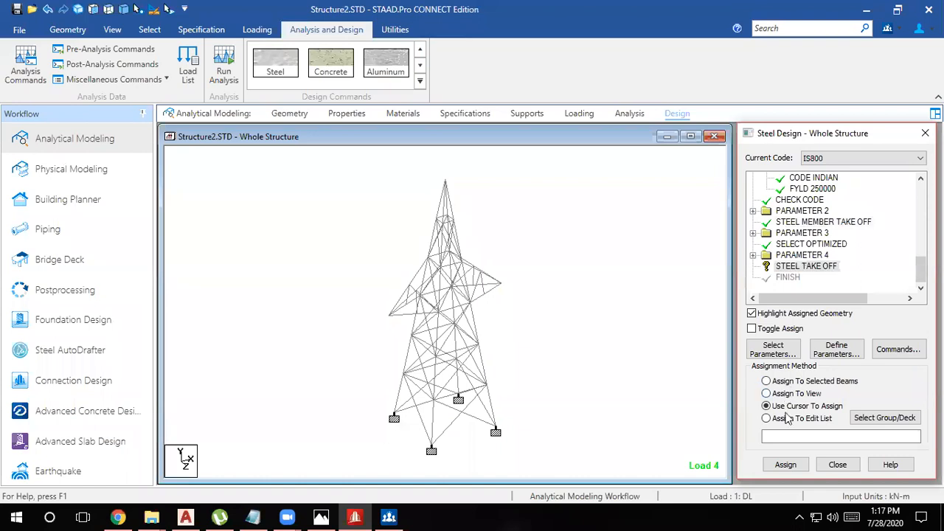
{"action": "left_click", "coordinate": [786, 465]}
{"action": "left_click", "coordinate": [826, 339]}
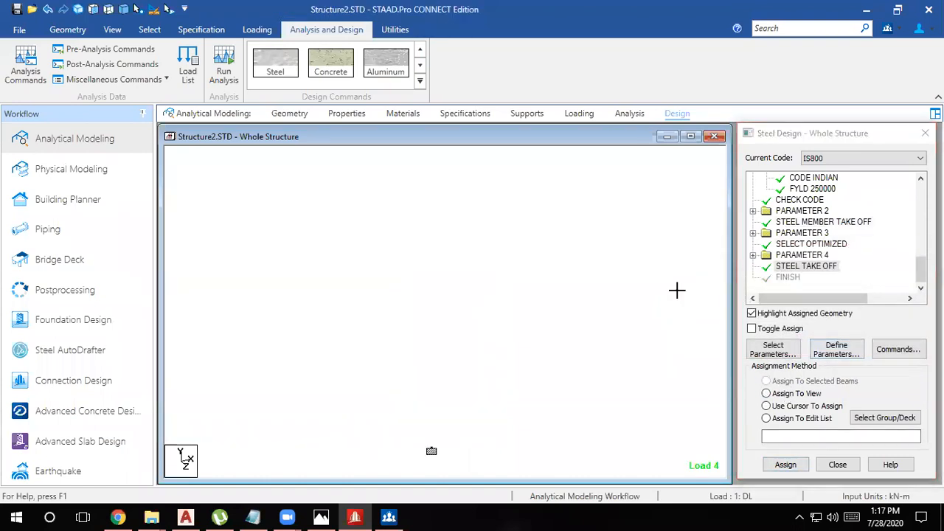
- Add another Perform Analysis command with the print option All after the steel design commands
{"action": "left_click", "coordinate": [25, 67]}
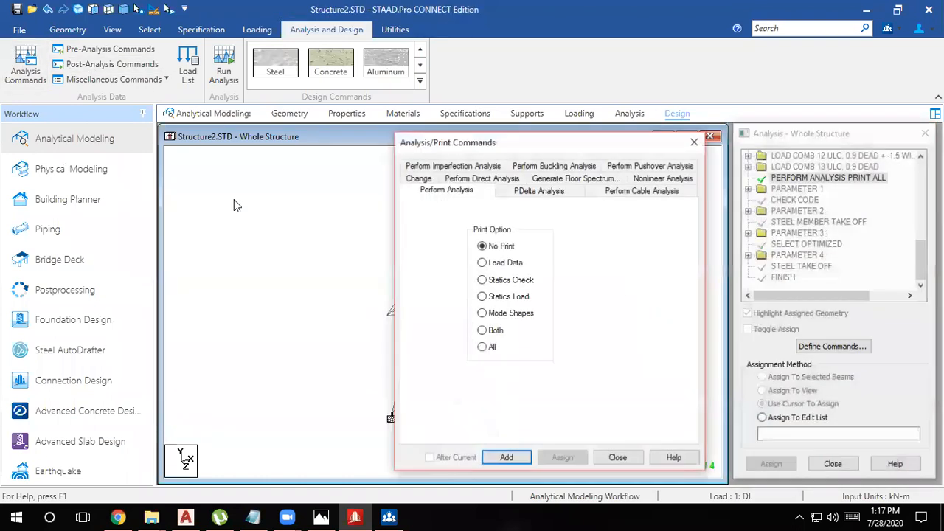
{"action": "left_click", "coordinate": [481, 347]}
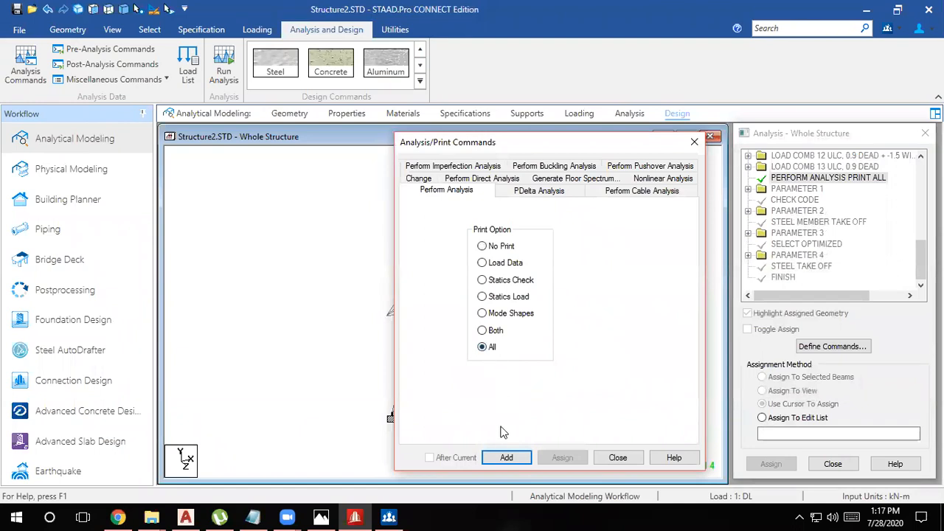
{"action": "left_click", "coordinate": [506, 458]}
{"action": "left_click", "coordinate": [612, 457]}
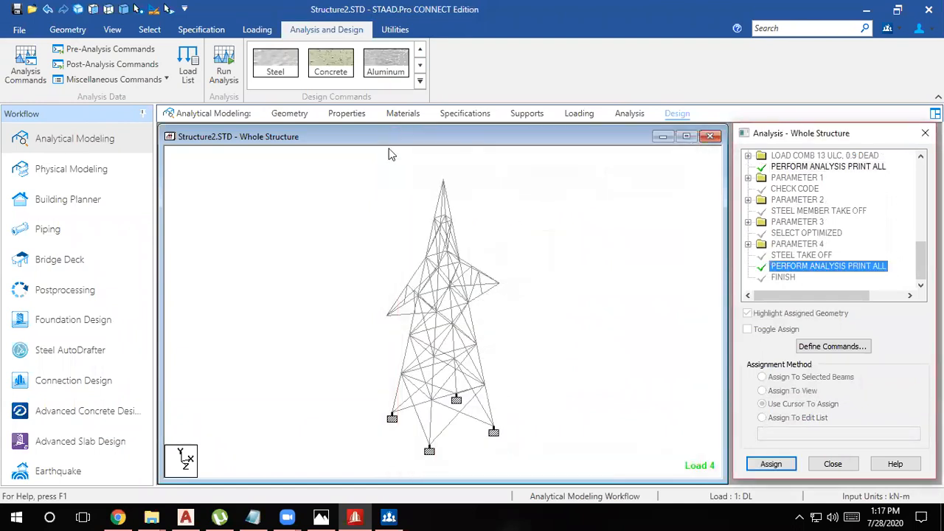
- Run the analysis and design, saving the modified structure, and open the output file
{"action": "left_click", "coordinate": [223, 68]}
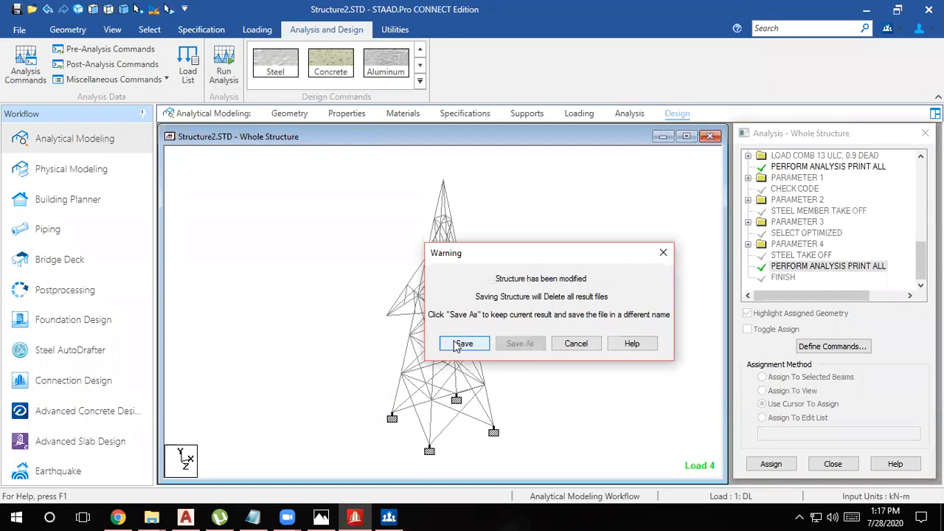
{"action": "left_click", "coordinate": [457, 341]}
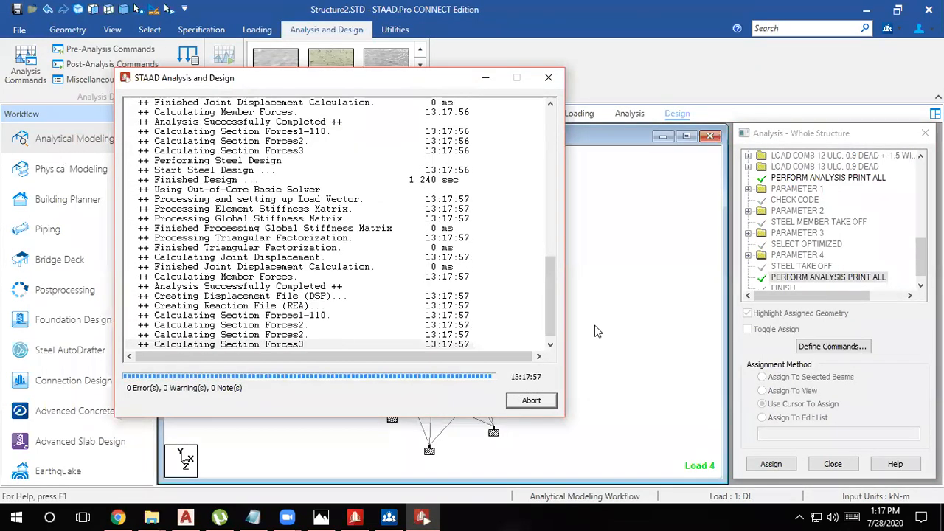
{"action": "left_click", "coordinate": [162, 376]}
{"action": "left_click", "coordinate": [528, 400]}
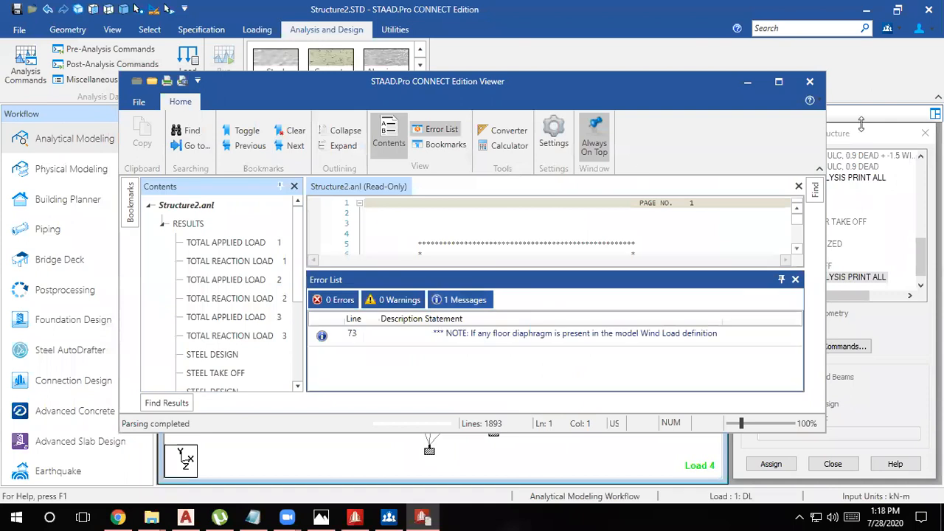
- Hide the output viewer's error list, maximize the viewer, and check member 1's section and result in the first steel design report
{"action": "left_click", "coordinate": [796, 279]}
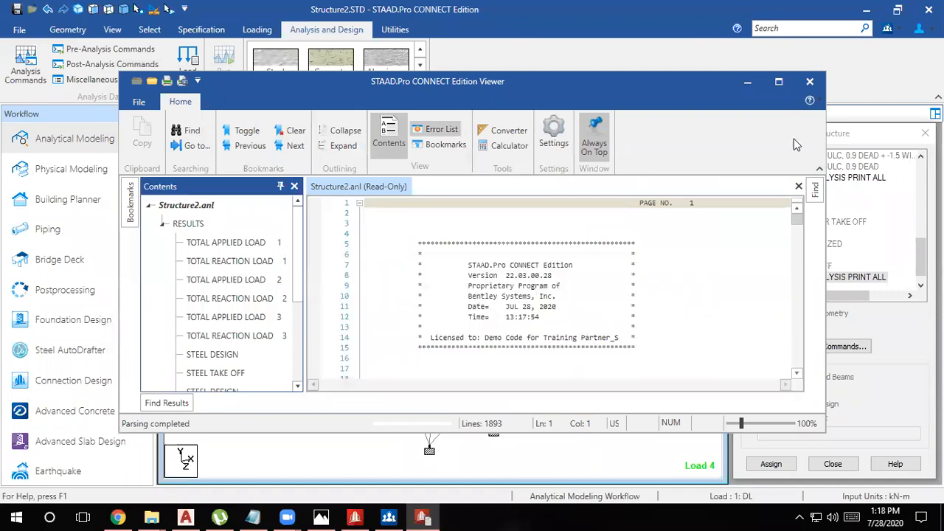
{"action": "left_click", "coordinate": [778, 82]}
{"action": "left_click", "coordinate": [74, 286]}
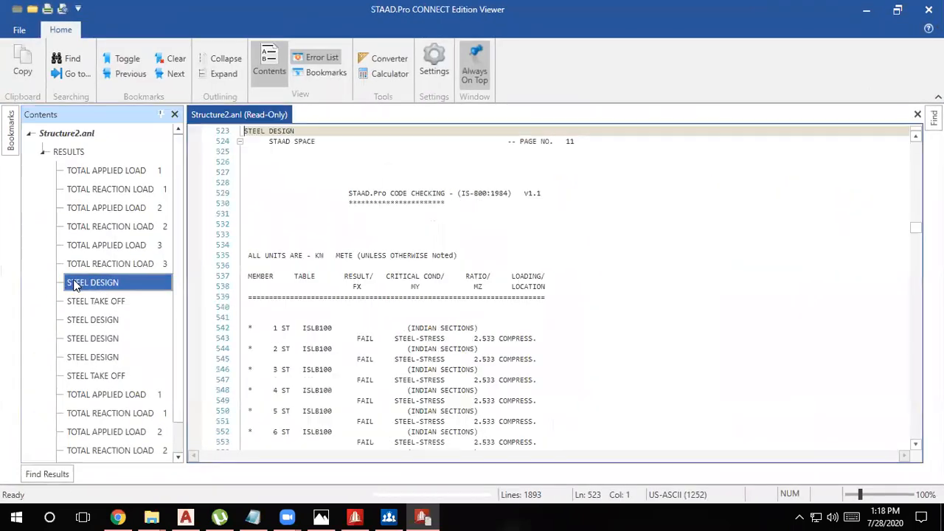
{"action": "left_click_drag", "start_coordinate": [302, 329], "coordinate": [338, 330]}
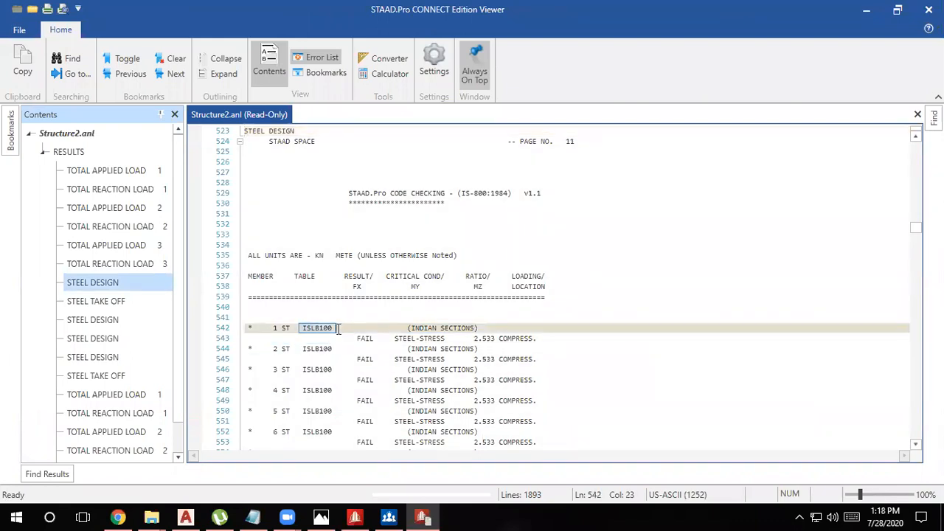
{"action": "left_click_drag", "start_coordinate": [355, 339], "coordinate": [377, 341]}
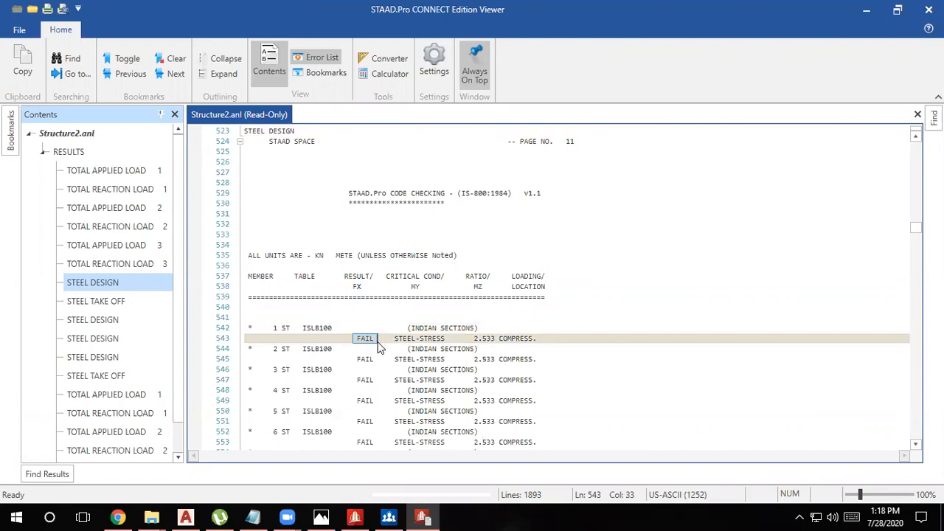
{"action": "left_click", "coordinate": [424, 516]}
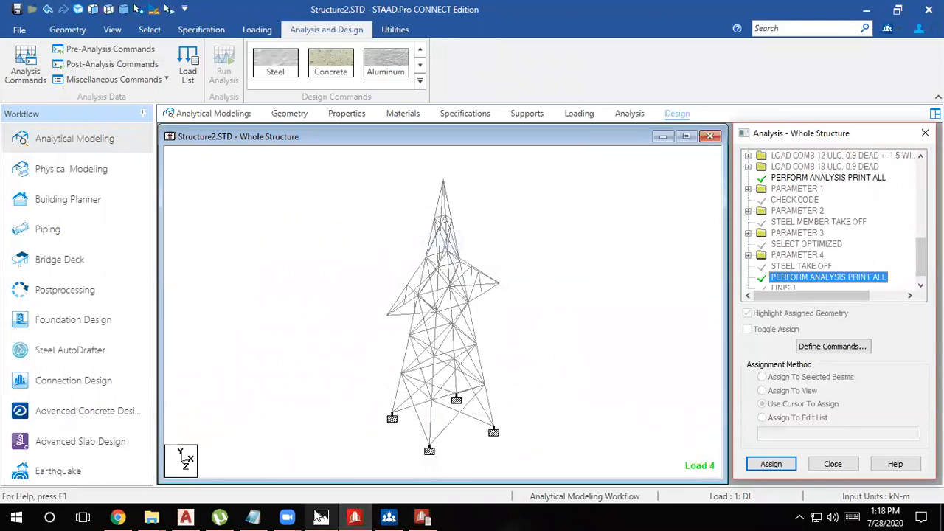
{"action": "left_click", "coordinate": [308, 471]}
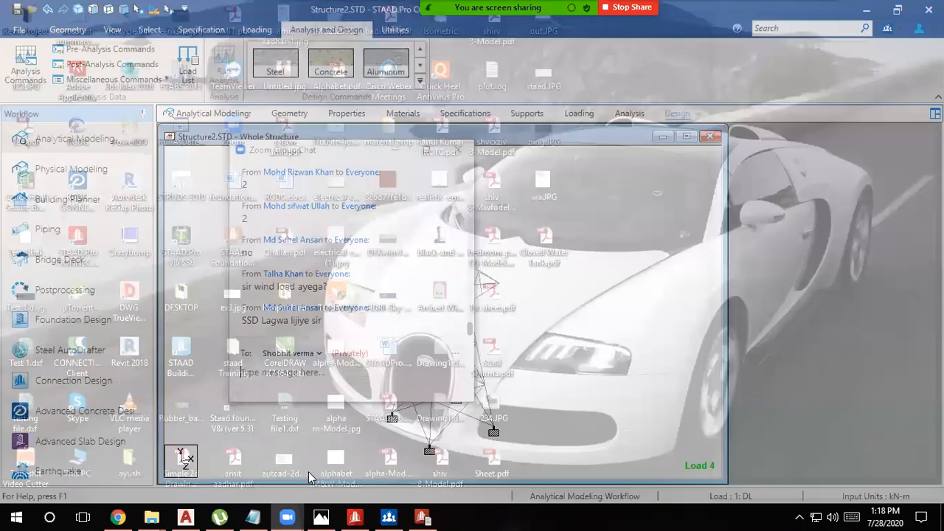
{"action": "left_click", "coordinate": [357, 517]}
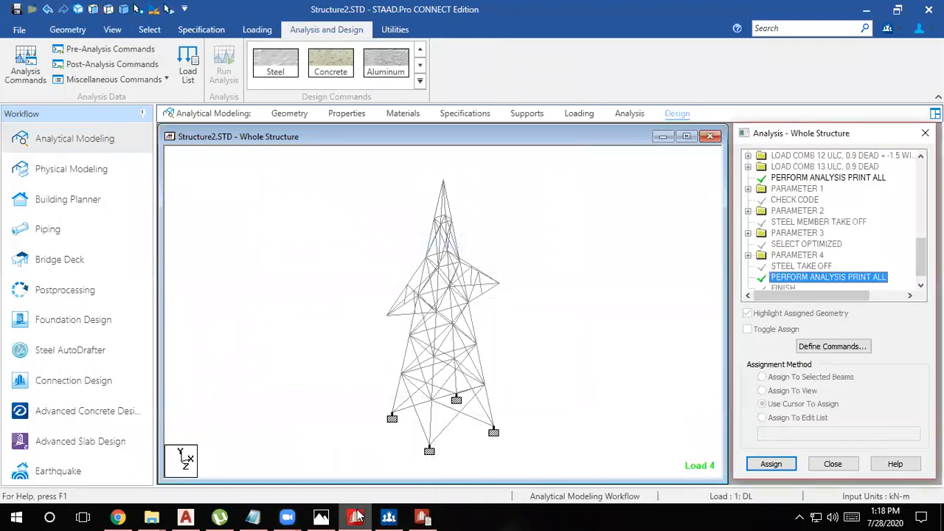
{"action": "left_click", "coordinate": [417, 517]}
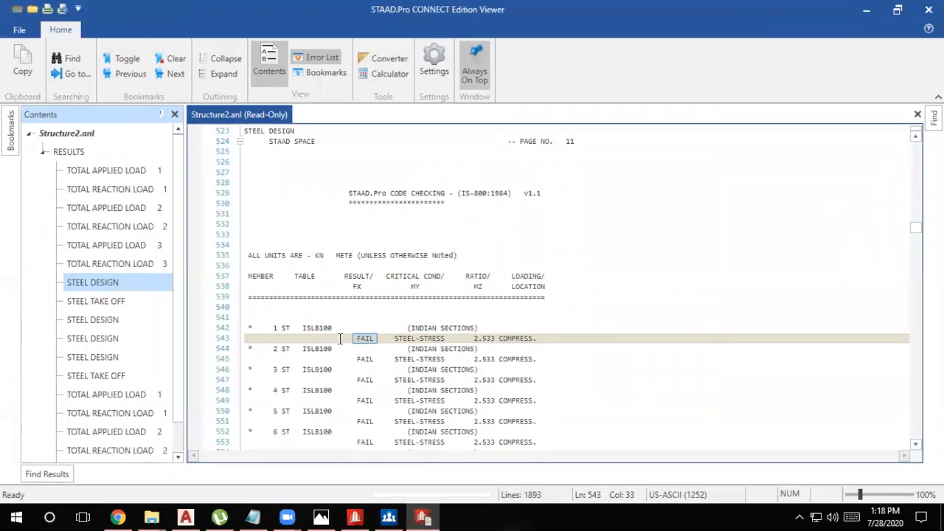
- Examine the IS-800 code checking results from member 1 through member 43, comparing failed and passed ISLB100 members
{"action": "left_click", "coordinate": [305, 328]}
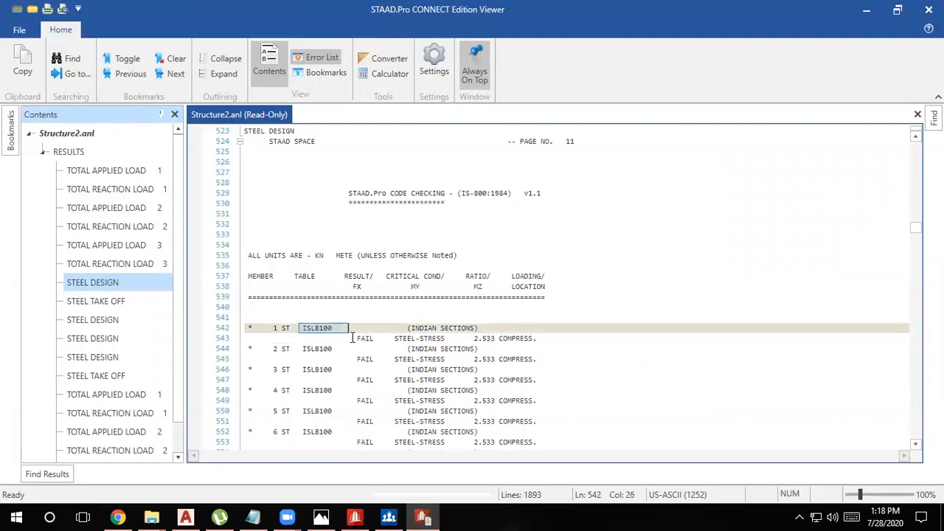
{"action": "left_click", "coordinate": [356, 338]}
{"action": "left_click_drag", "start_coordinate": [356, 338], "coordinate": [385, 347]}
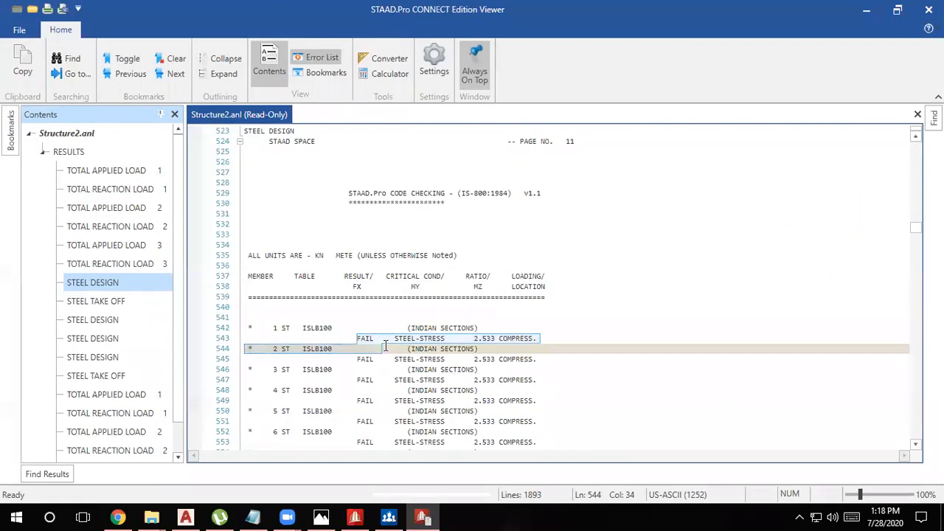
{"action": "scroll", "coordinate": [384, 393], "scroll_direction": "down", "scroll_amount": 12}
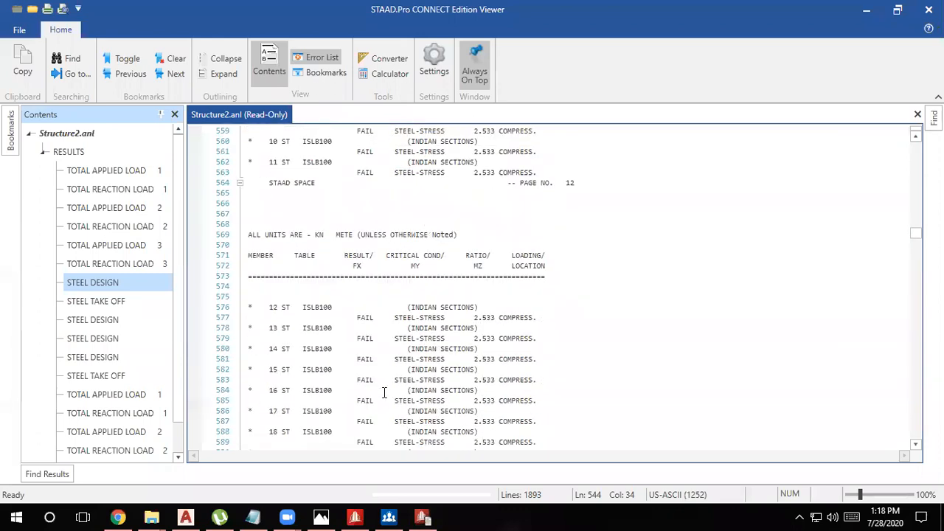
{"action": "scroll", "coordinate": [384, 393], "scroll_direction": "down", "scroll_amount": 17}
{"action": "double_click", "coordinate": [365, 349]}
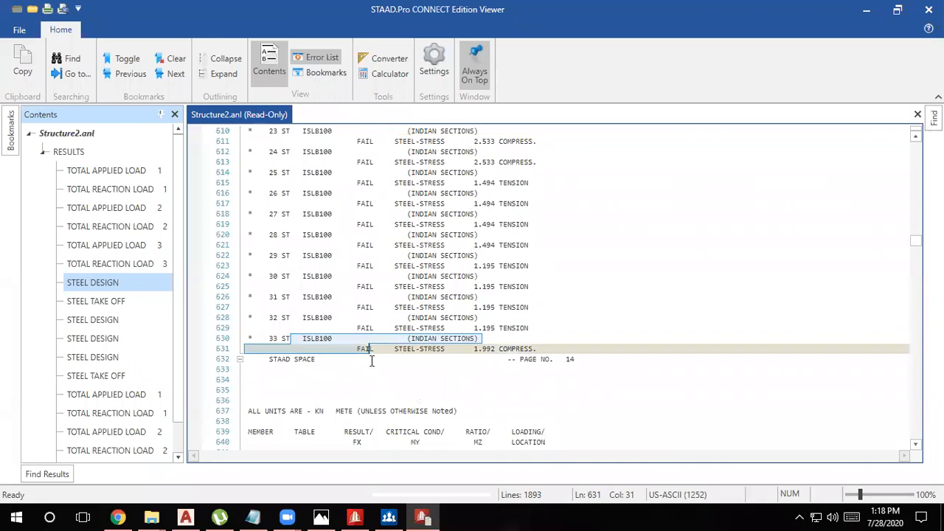
{"action": "scroll", "coordinate": [371, 360], "scroll_direction": "down", "scroll_amount": 13}
{"action": "scroll", "coordinate": [357, 325], "scroll_direction": "up", "scroll_amount": 1}
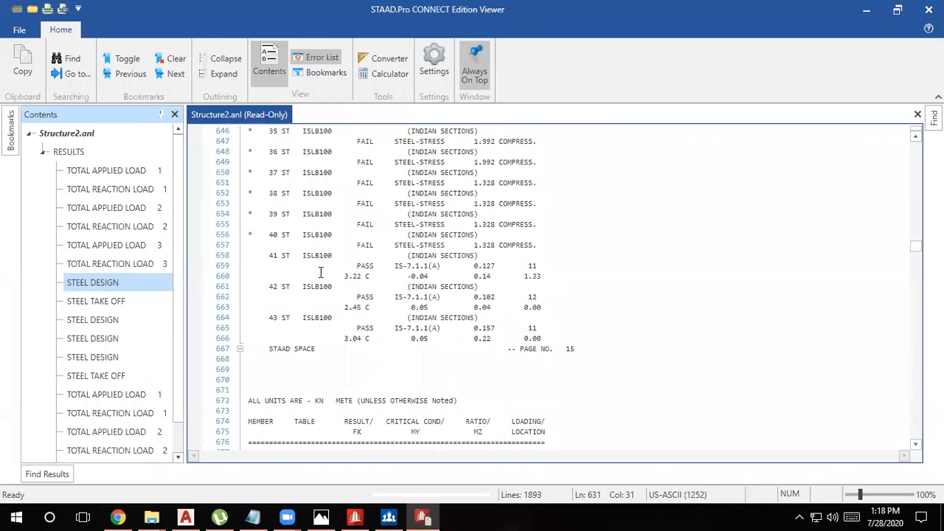
{"action": "left_click_drag", "start_coordinate": [267, 282], "coordinate": [375, 298]}
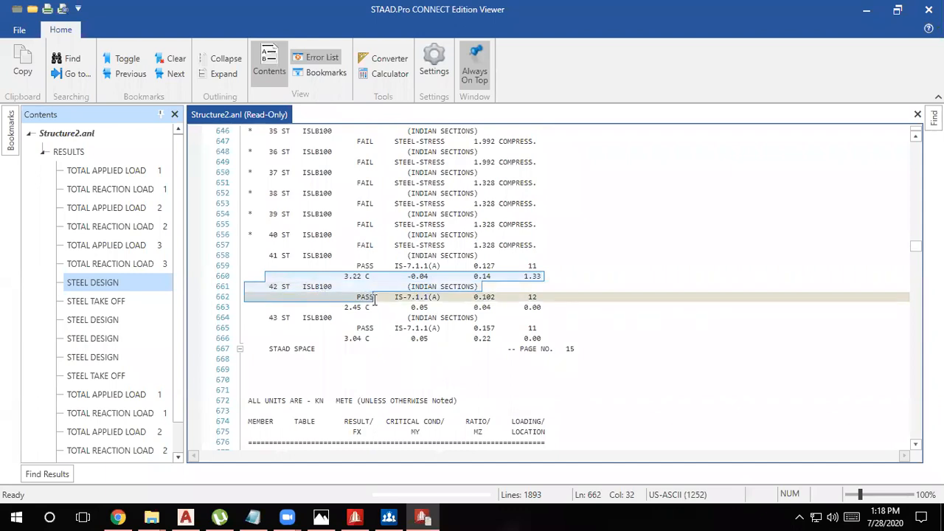
- Return to the model's geometry and highlight beam 42 from the beams table to inspect its location on the tower
{"action": "left_click", "coordinate": [867, 9]}
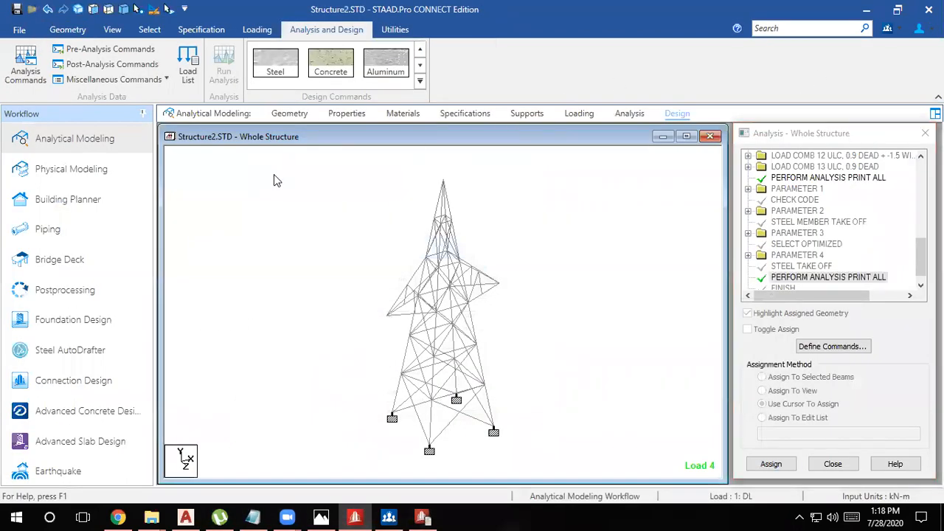
{"action": "left_click", "coordinate": [289, 113]}
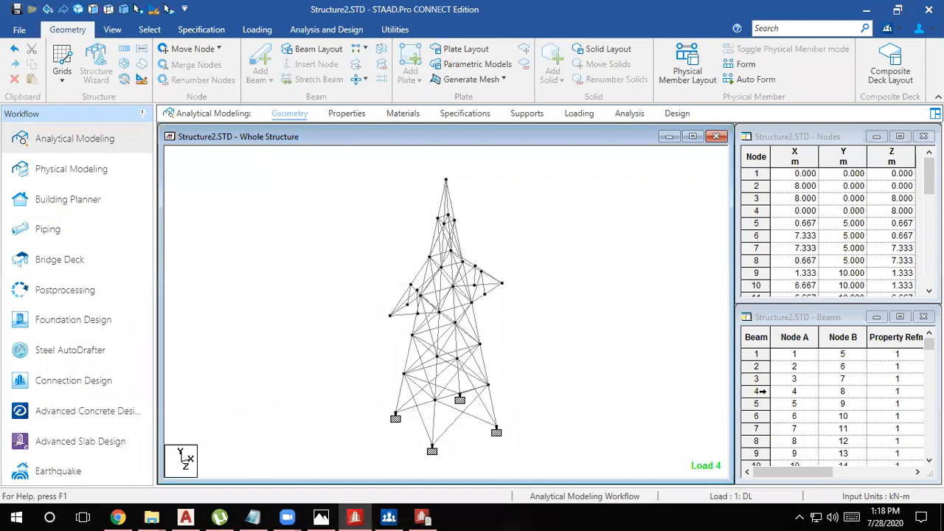
{"action": "left_click", "coordinate": [763, 391]}
{"action": "scroll", "coordinate": [763, 392], "scroll_direction": "down", "scroll_amount": 12}
{"action": "scroll", "coordinate": [762, 392], "scroll_direction": "down", "scroll_amount": 2}
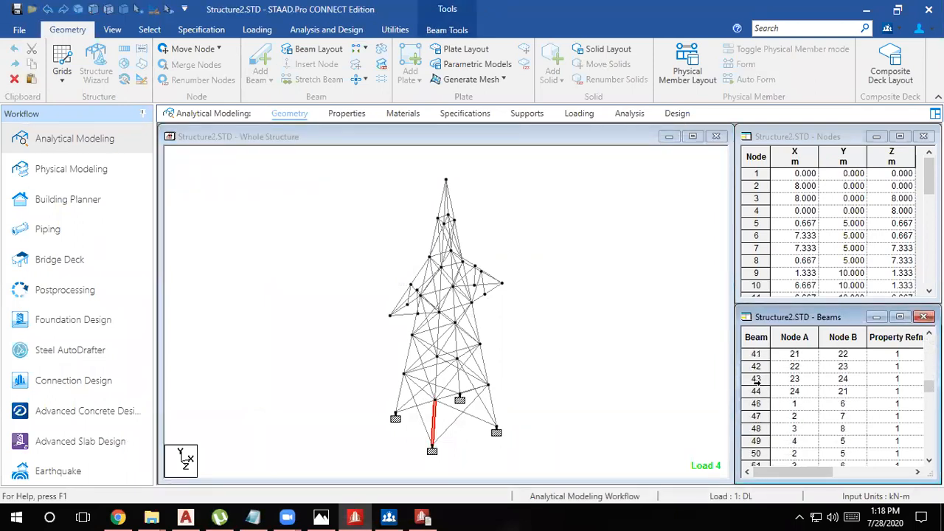
{"action": "left_click", "coordinate": [756, 367]}
{"action": "scroll", "coordinate": [431, 186], "scroll_direction": "up", "scroll_amount": 3}
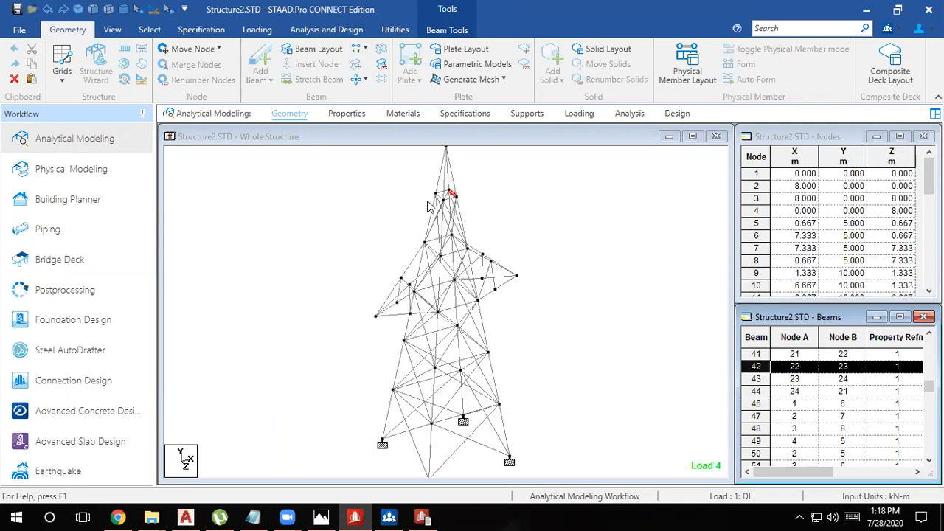
{"action": "scroll", "coordinate": [430, 186], "scroll_direction": "down", "scroll_amount": 3}
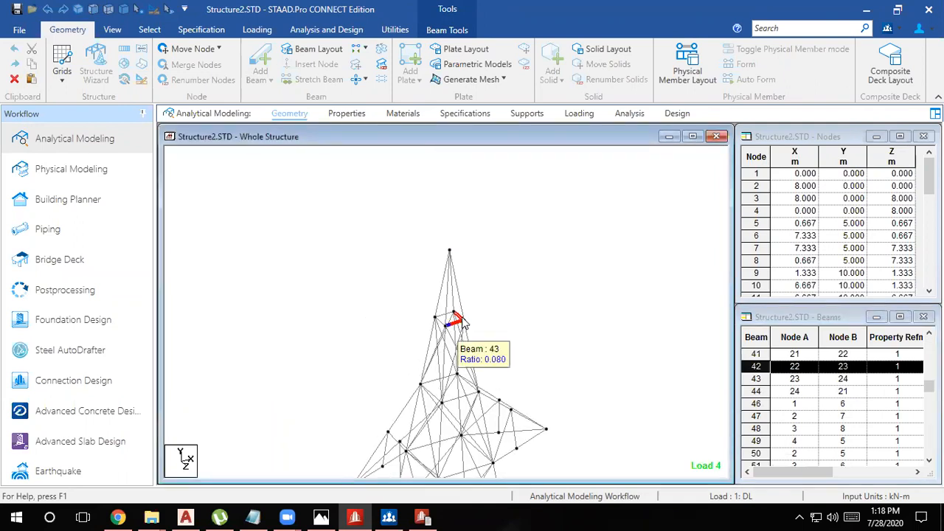
{"action": "mouse_move", "coordinate": [463, 318]}
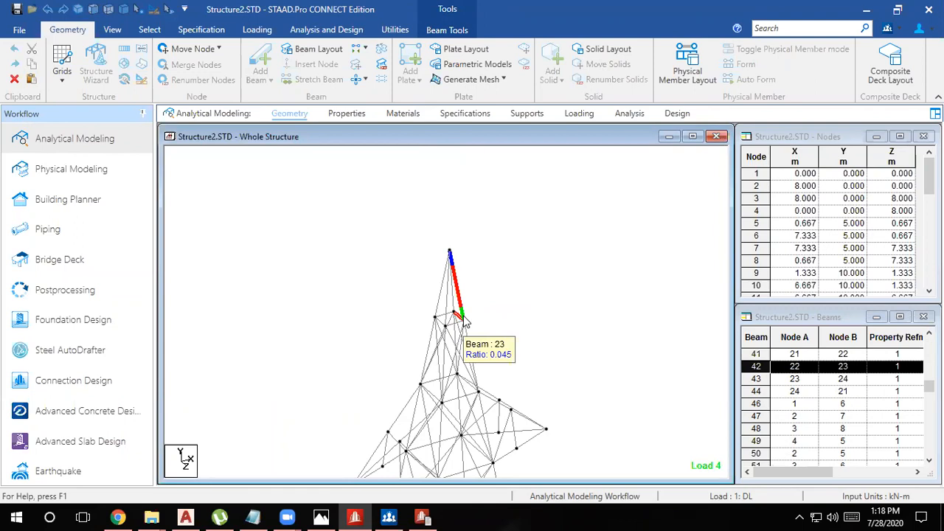
- Reopen the output file and check the code checking results for members 44 to 55
{"action": "left_click", "coordinate": [423, 517]}
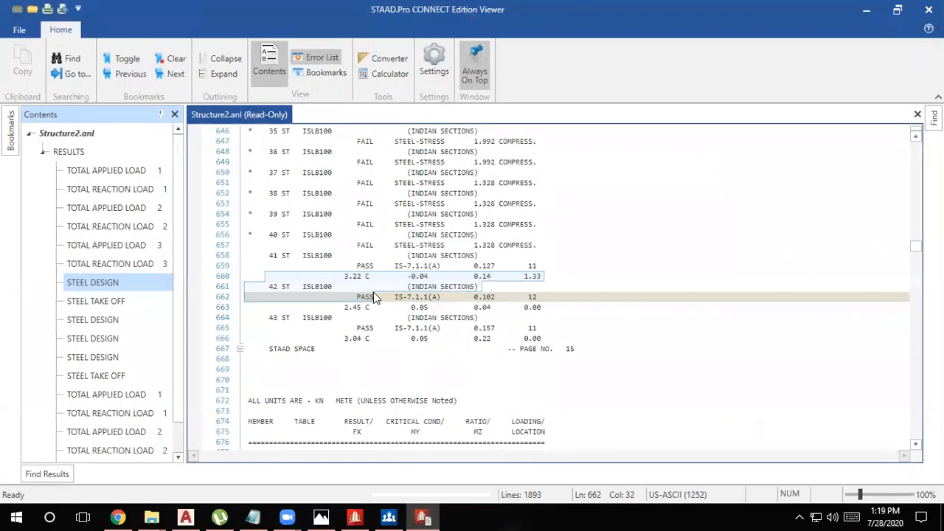
{"action": "scroll", "coordinate": [375, 292], "scroll_direction": "down", "scroll_amount": 8}
{"action": "scroll", "coordinate": [375, 293], "scroll_direction": "down", "scroll_amount": 2}
{"action": "left_click", "coordinate": [357, 286]}
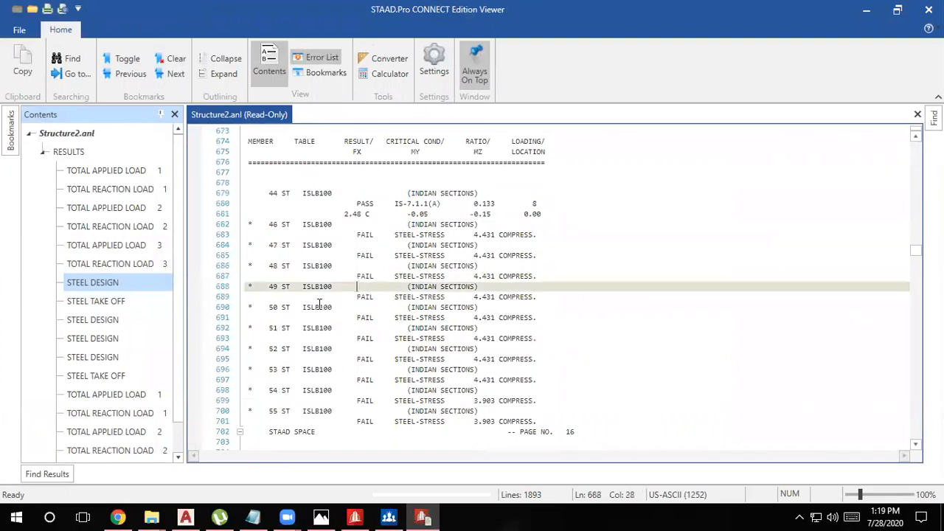
- Examine the section chosen for member 1 in the optimized member selection results of the output file
{"action": "left_click", "coordinate": [107, 322]}
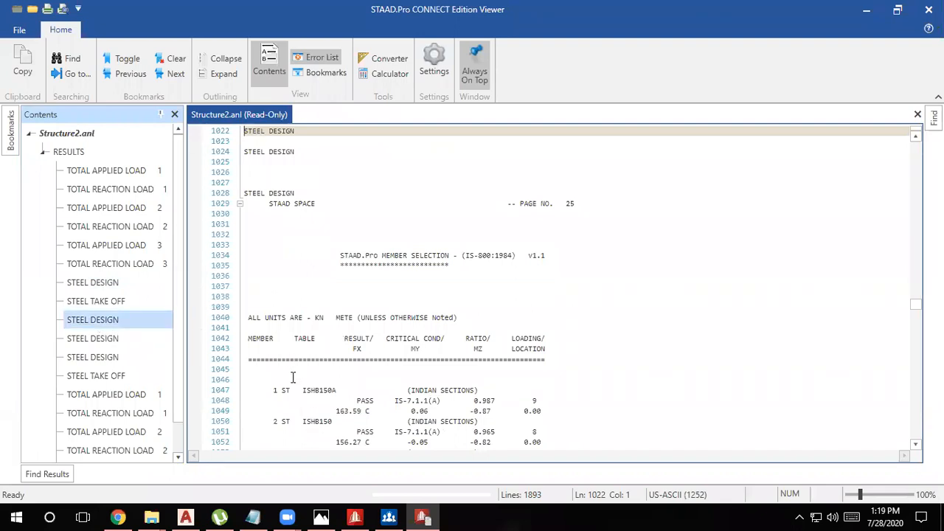
{"action": "left_click", "coordinate": [268, 391]}
{"action": "left_click", "coordinate": [88, 362]}
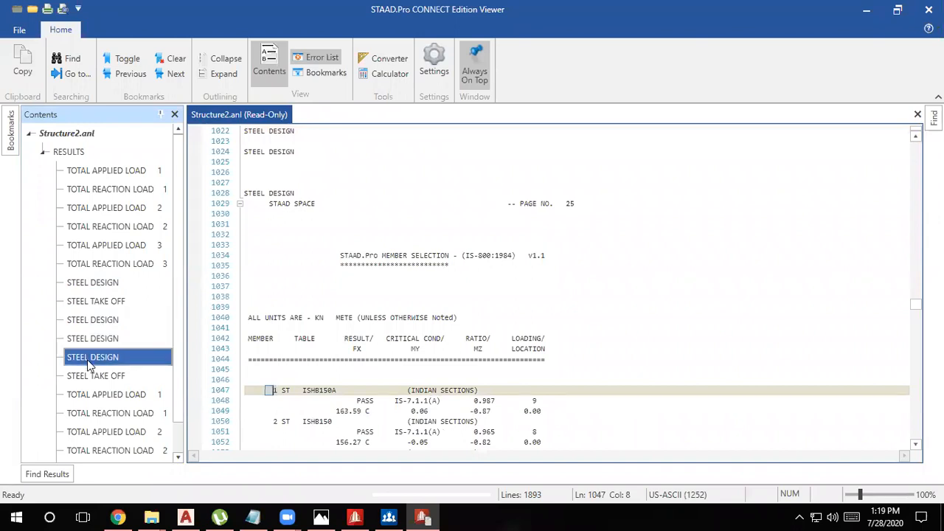
{"action": "left_click_drag", "start_coordinate": [301, 391], "coordinate": [334, 393]}
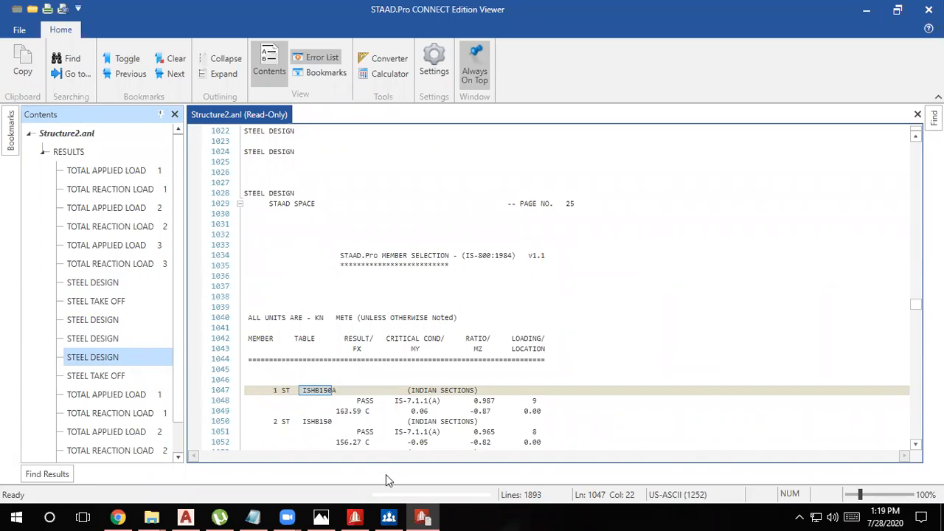
- Return to the tower model and select base leg member 1 to inspect its location and utilization ratio
{"action": "left_click", "coordinate": [426, 515]}
{"action": "middle_click_drag", "start_coordinate": [401, 410], "coordinate": [409, 220]}
{"action": "middle_click_drag", "start_coordinate": [363, 324], "coordinate": [370, 222]}
{"action": "left_click", "coordinate": [388, 344]}
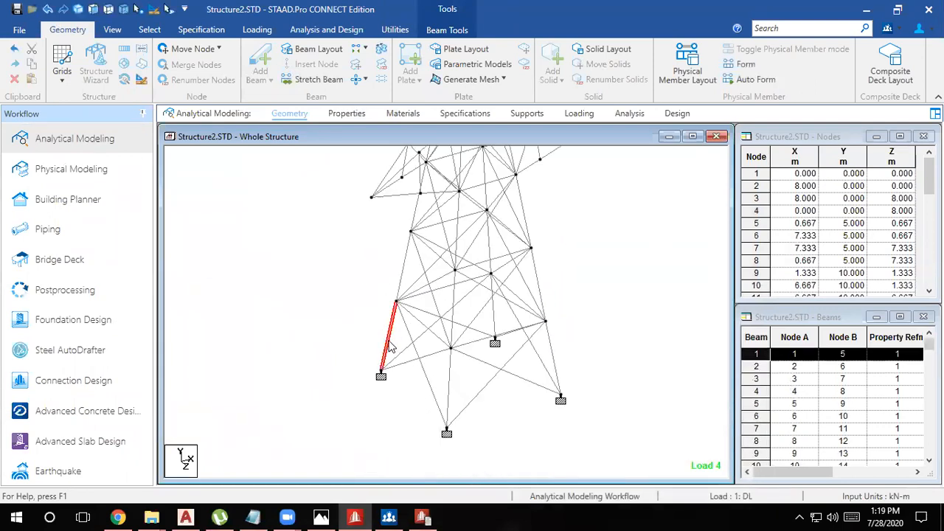
{"action": "mouse_move", "coordinate": [391, 348]}
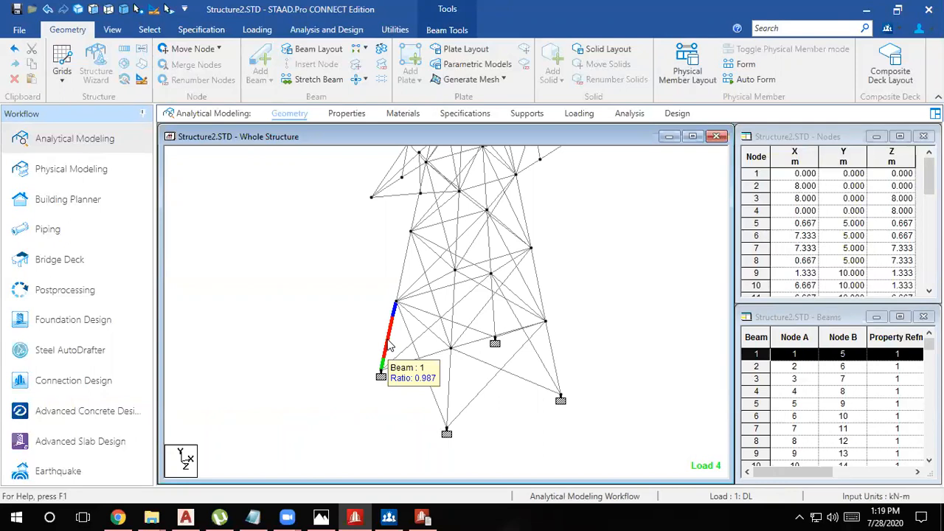
- Reopen the output file and review the optimized member selection results from member 1 through member 109
{"action": "left_click", "coordinate": [422, 517]}
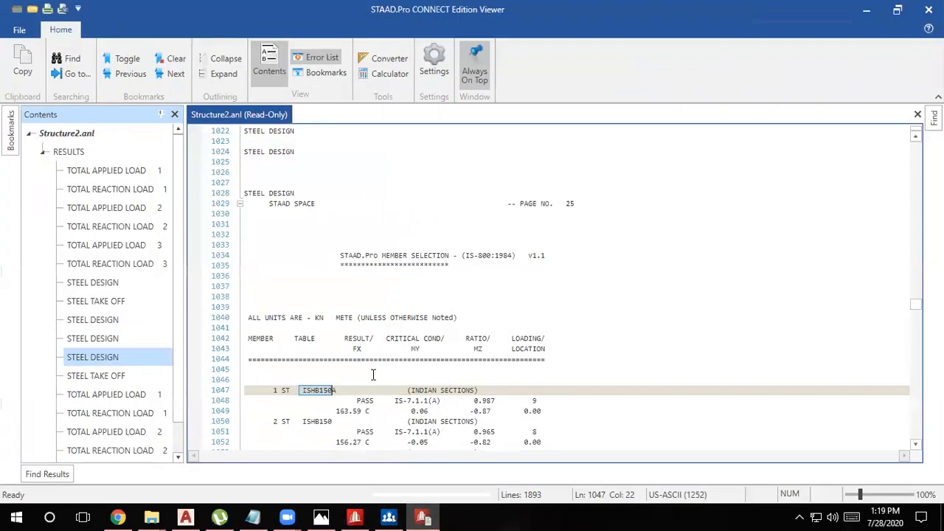
{"action": "left_click_drag", "start_coordinate": [346, 394], "coordinate": [328, 400]}
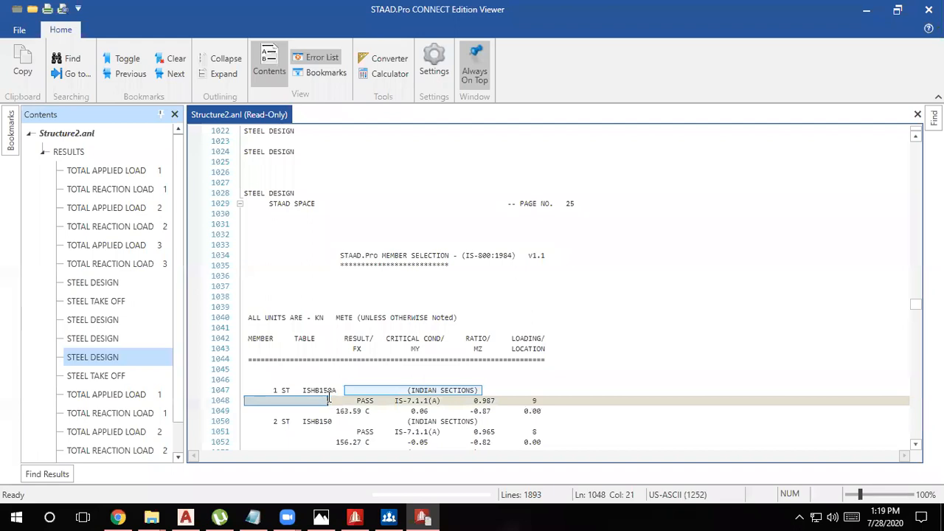
{"action": "scroll", "coordinate": [341, 401], "scroll_direction": "down", "scroll_amount": 8}
{"action": "scroll", "coordinate": [342, 400], "scroll_direction": "down", "scroll_amount": 20}
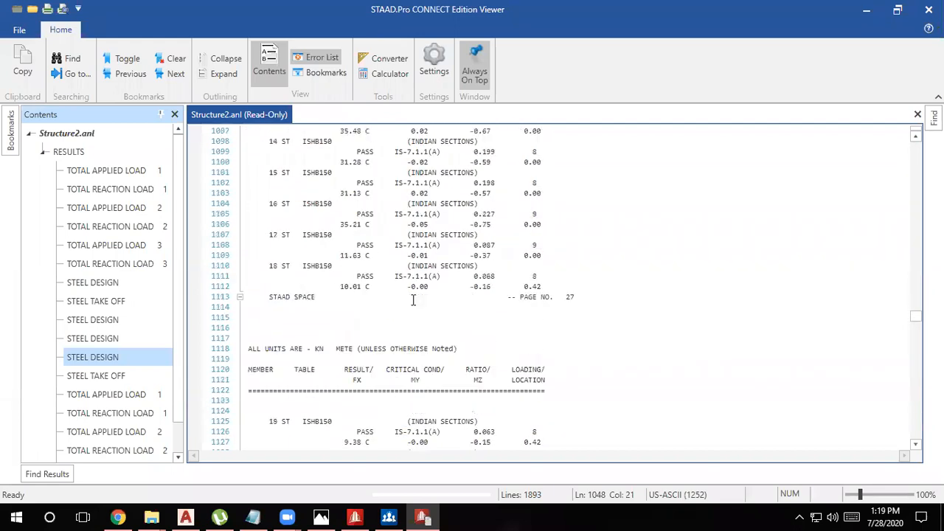
{"action": "scroll", "coordinate": [414, 307], "scroll_direction": "down", "scroll_amount": 20}
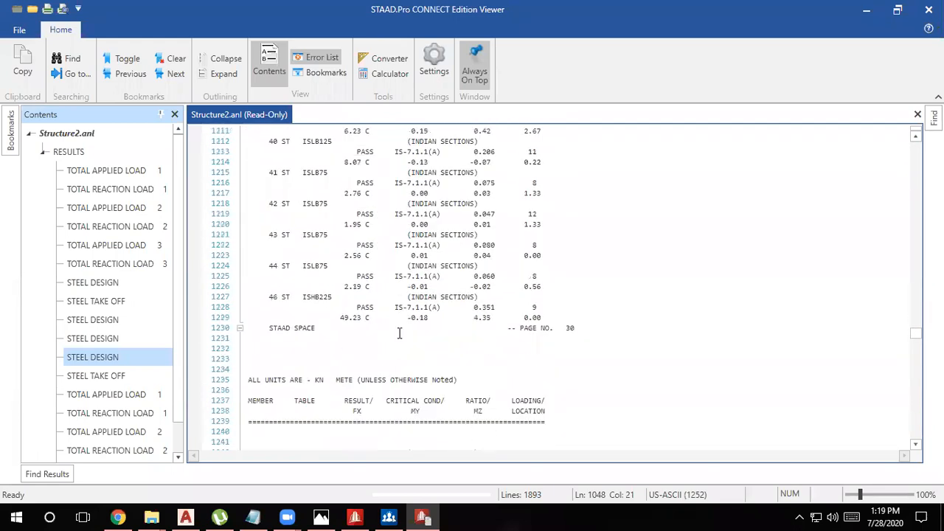
{"action": "scroll", "coordinate": [398, 333], "scroll_direction": "down", "scroll_amount": 20}
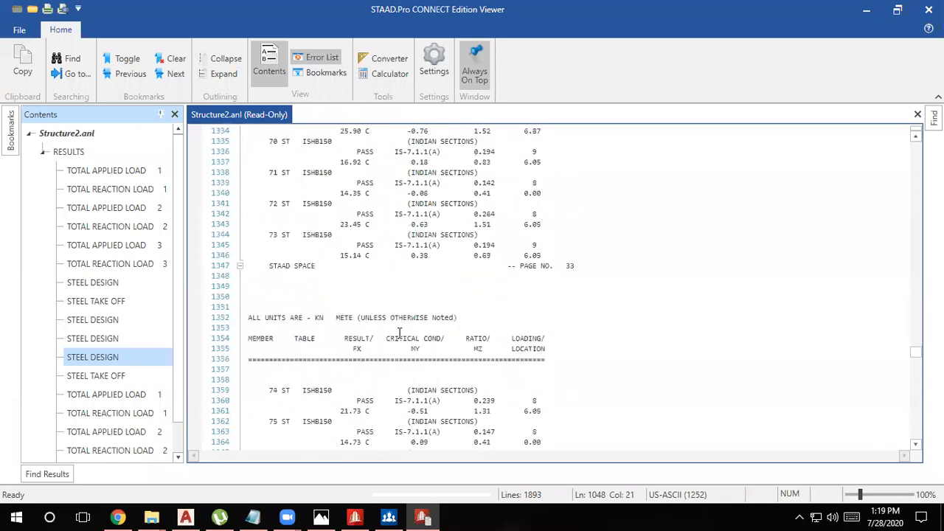
{"action": "scroll", "coordinate": [398, 334], "scroll_direction": "down", "scroll_amount": 20}
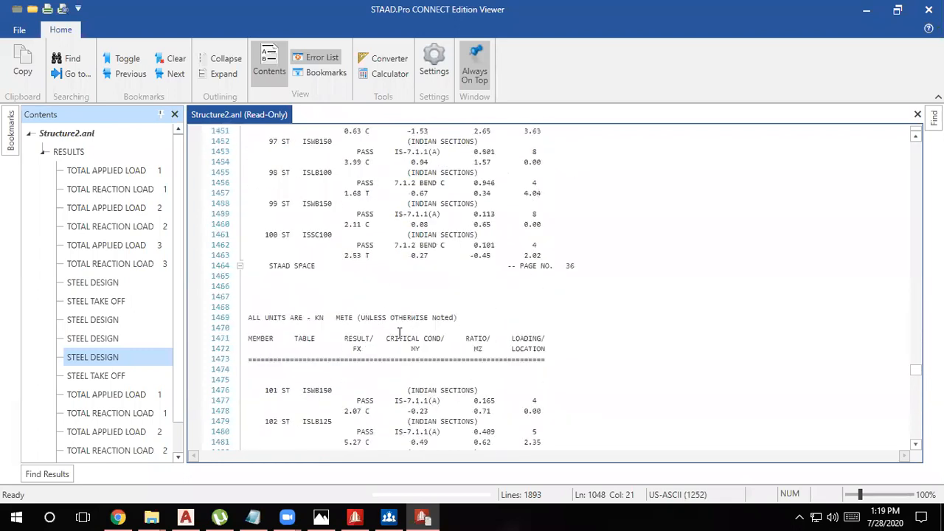
{"action": "scroll", "coordinate": [399, 334], "scroll_direction": "up", "scroll_amount": 20}
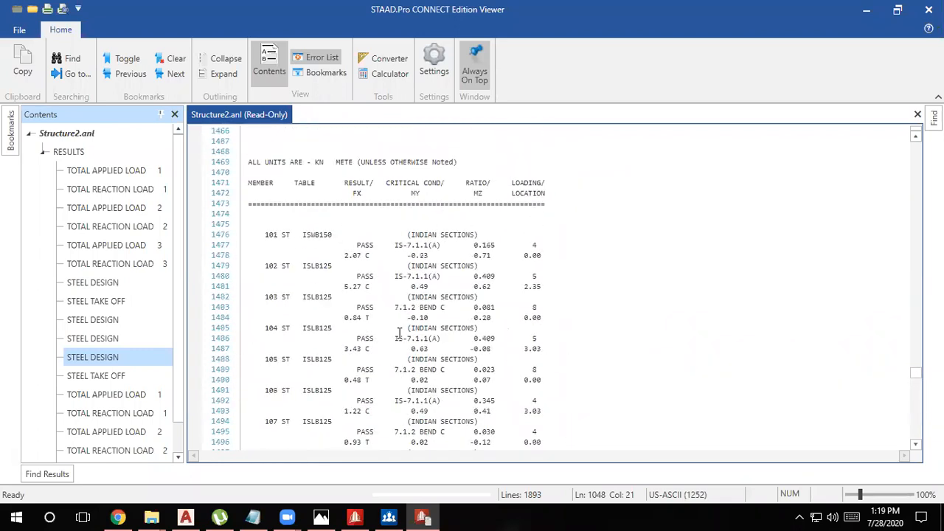
{"action": "scroll", "coordinate": [398, 333], "scroll_direction": "up", "scroll_amount": 1}
{"action": "scroll", "coordinate": [399, 333], "scroll_direction": "down", "scroll_amount": 16}
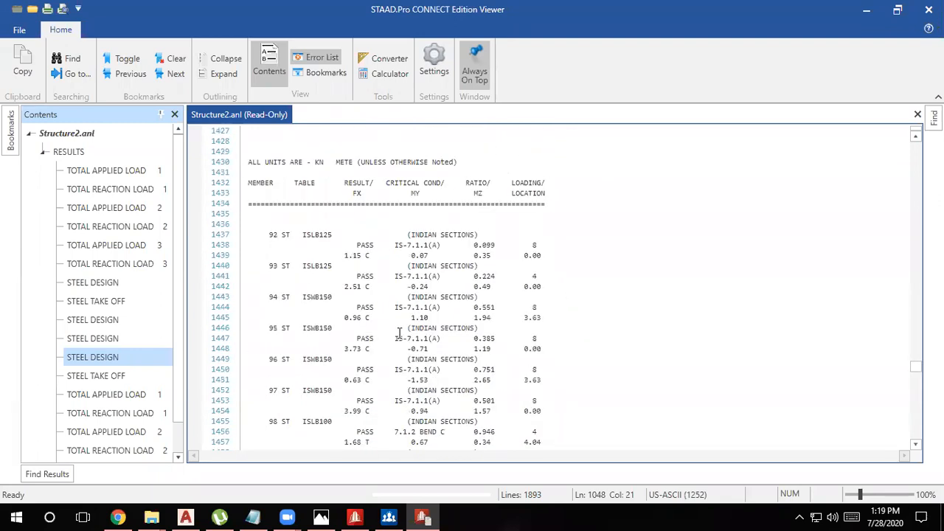
{"action": "scroll", "coordinate": [399, 333], "scroll_direction": "down", "scroll_amount": 14}
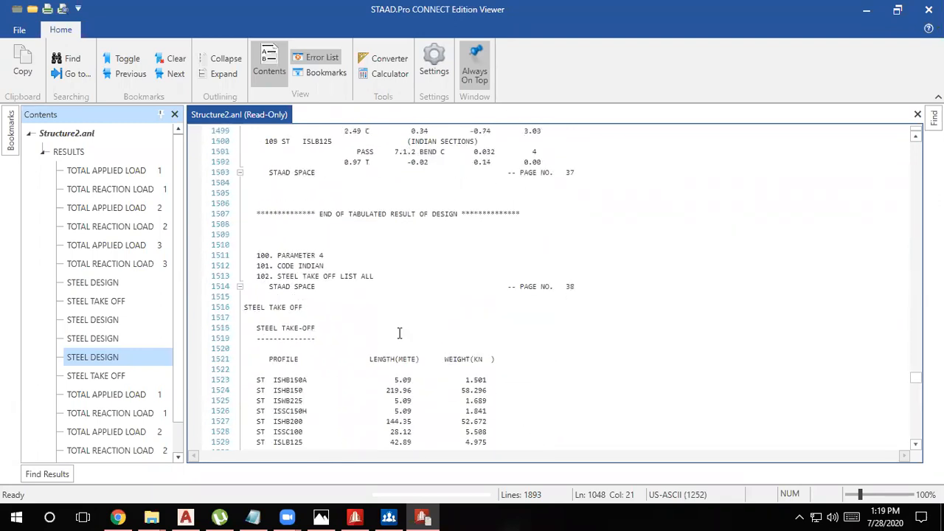
- Examine the steel take-off table for each profile's length and weight, including ISHB150A and ISHB150, and the total weight
{"action": "scroll", "coordinate": [477, 253], "scroll_direction": "down", "scroll_amount": 2}
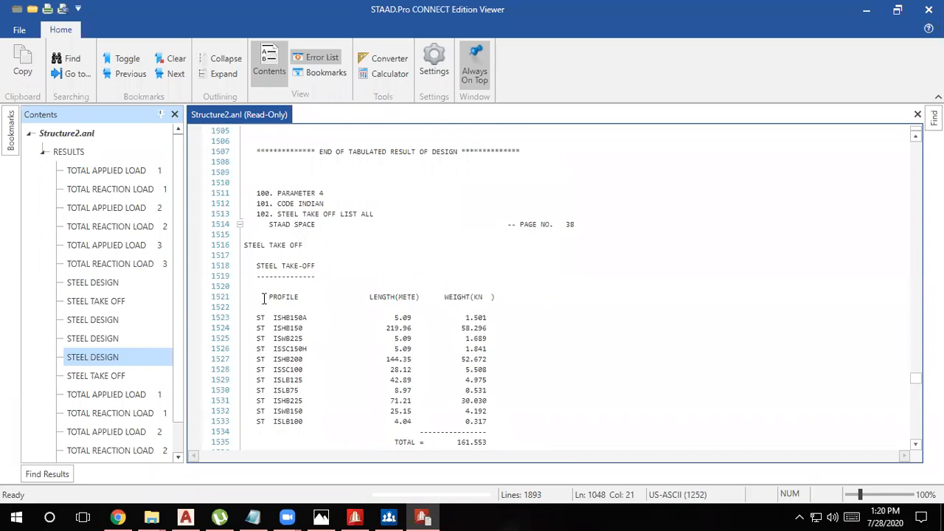
{"action": "left_click_drag", "start_coordinate": [247, 262], "coordinate": [321, 267]}
{"action": "left_click", "coordinate": [345, 377]}
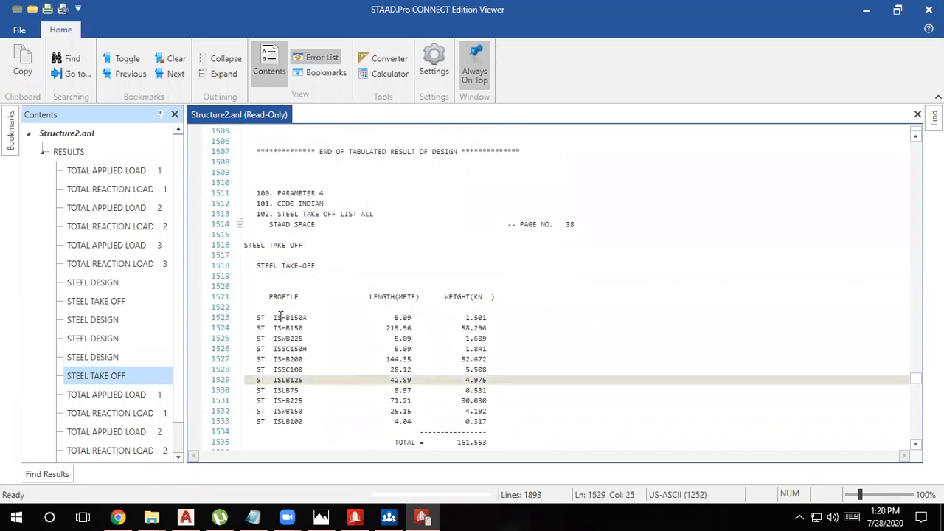
{"action": "left_click_drag", "start_coordinate": [312, 317], "coordinate": [250, 309]}
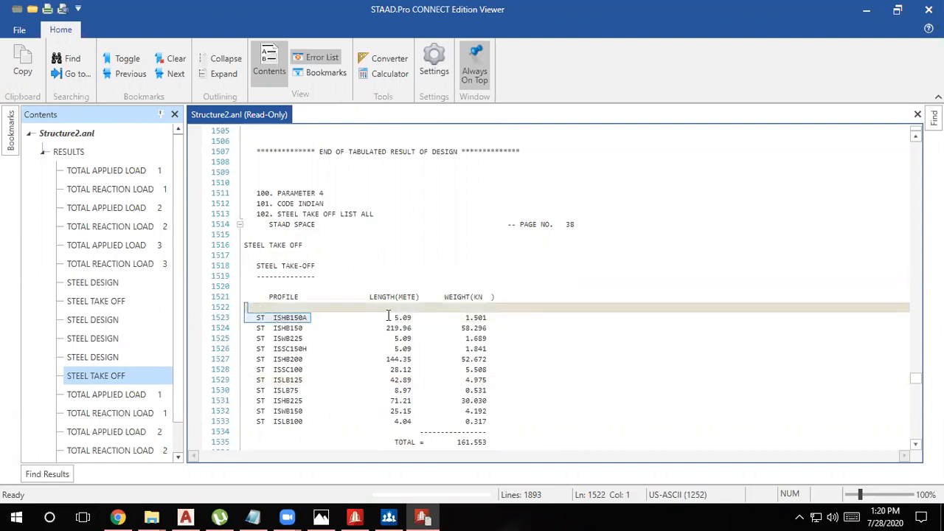
{"action": "mouse_move", "coordinate": [415, 319]}
{"action": "left_mouse_down"}
{"action": "mouse_move", "coordinate": [383, 319]}
{"action": "mouse_move", "coordinate": [399, 318]}
{"action": "left_mouse_up"}
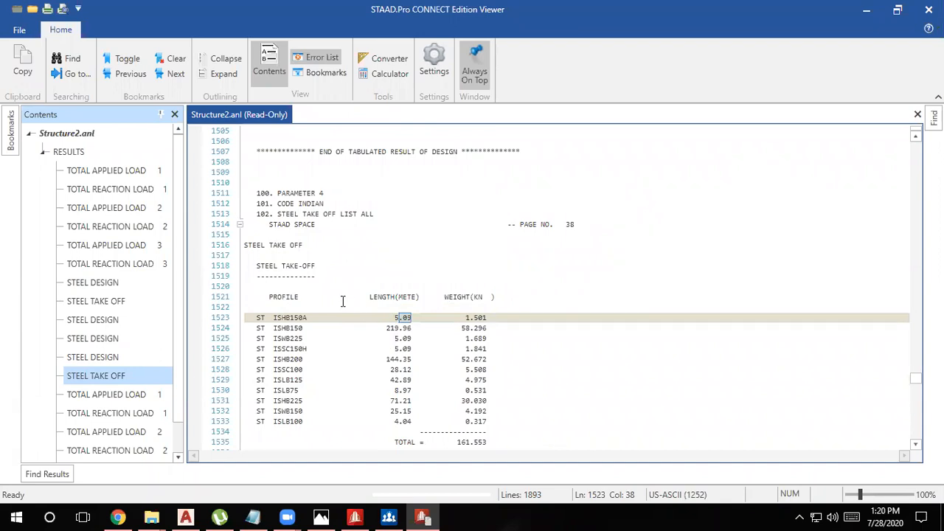
{"action": "left_click_drag", "start_coordinate": [303, 328], "coordinate": [265, 332]}
{"action": "left_click_drag", "start_coordinate": [377, 329], "coordinate": [410, 333]}
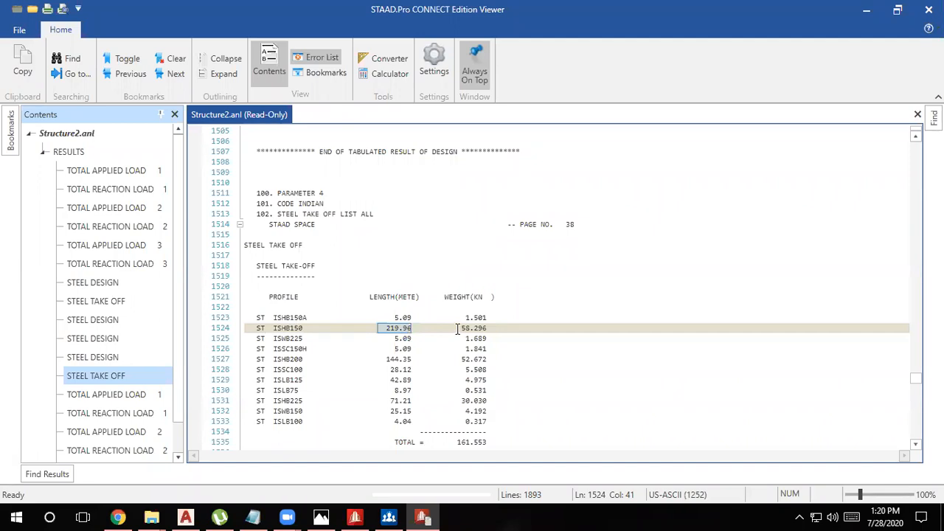
{"action": "left_click_drag", "start_coordinate": [459, 328], "coordinate": [497, 334]}
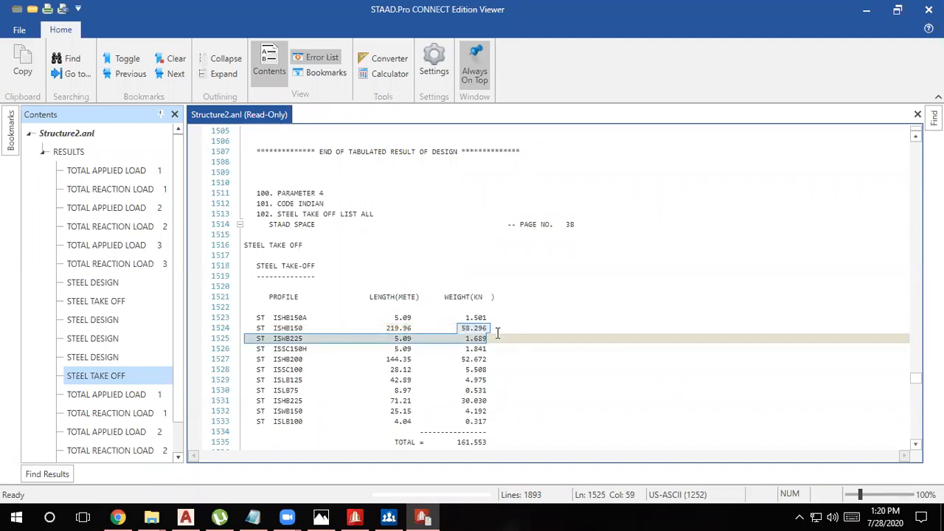
{"action": "left_click", "coordinate": [582, 296]}
{"action": "left_click_drag", "start_coordinate": [491, 430], "coordinate": [458, 318]}
{"action": "scroll", "coordinate": [490, 348], "scroll_direction": "down", "scroll_amount": 4}
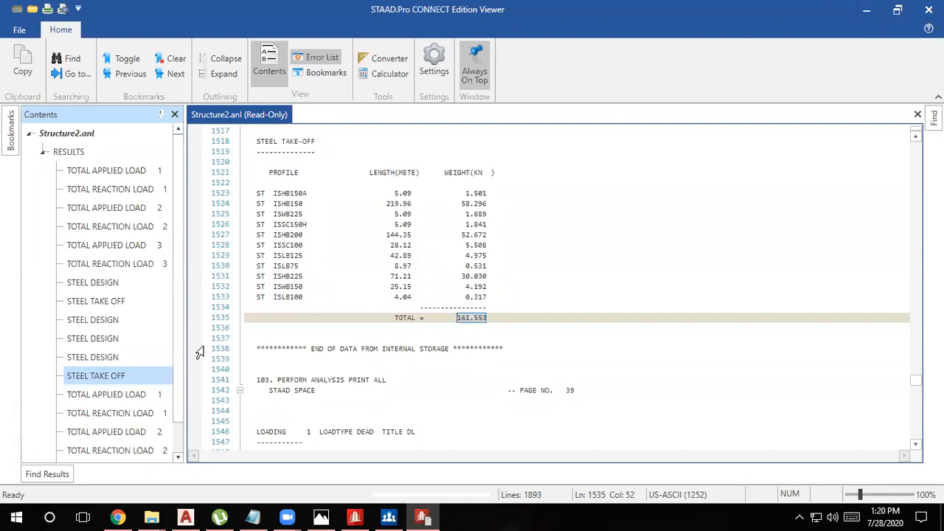
- Go back to the member selection results and compare the sections chosen for members 1 to 4 and the members that follow
{"action": "left_click", "coordinate": [121, 359]}
{"action": "left_click", "coordinate": [98, 339]}
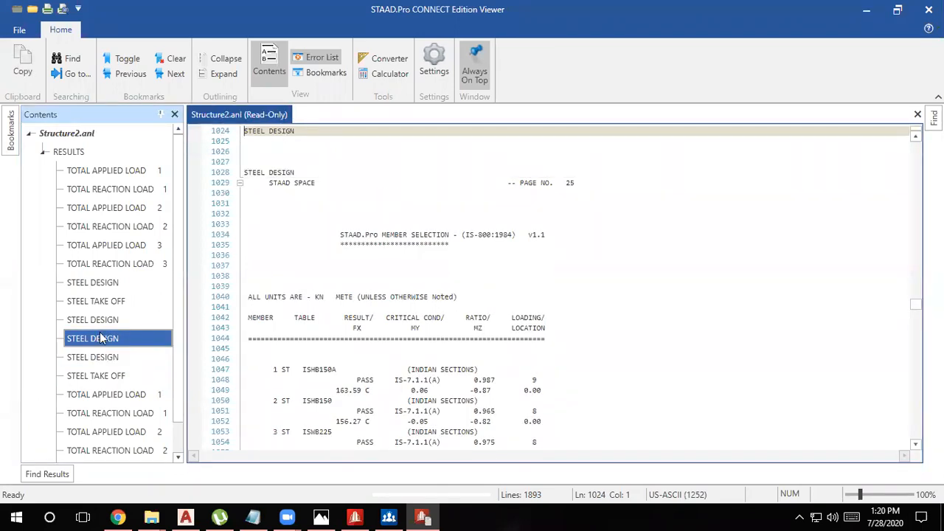
{"action": "left_click", "coordinate": [342, 374]}
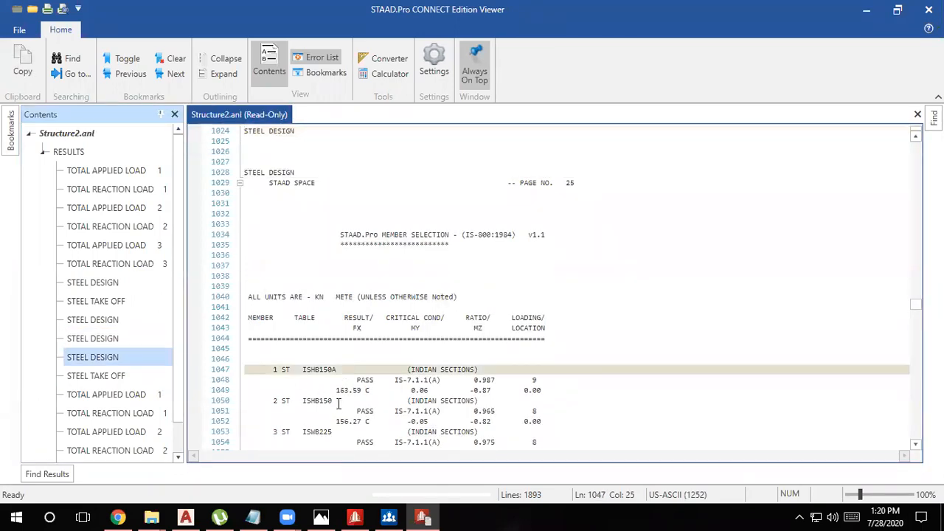
{"action": "left_click", "coordinate": [308, 402]}
{"action": "scroll", "coordinate": [309, 411], "scroll_direction": "down", "scroll_amount": 1}
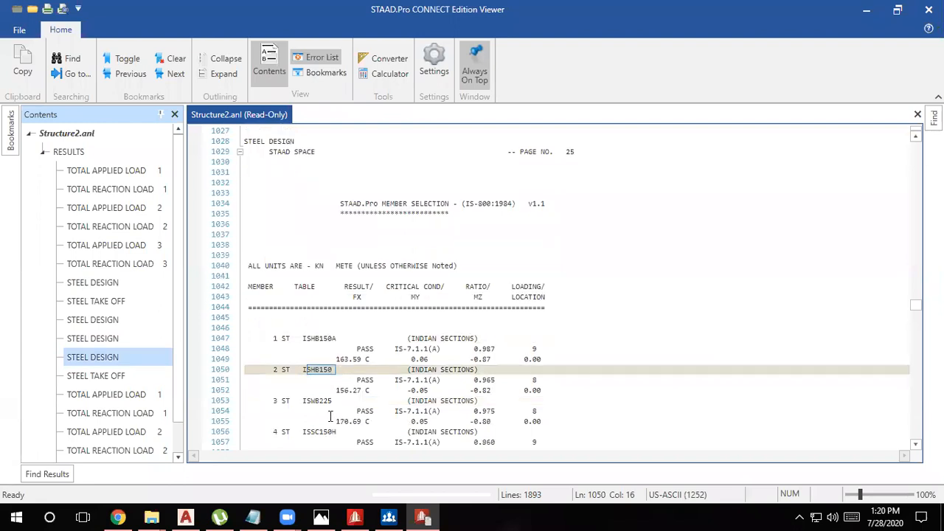
{"action": "left_click", "coordinate": [300, 402]}
{"action": "scroll", "coordinate": [317, 434], "scroll_direction": "down", "scroll_amount": 2}
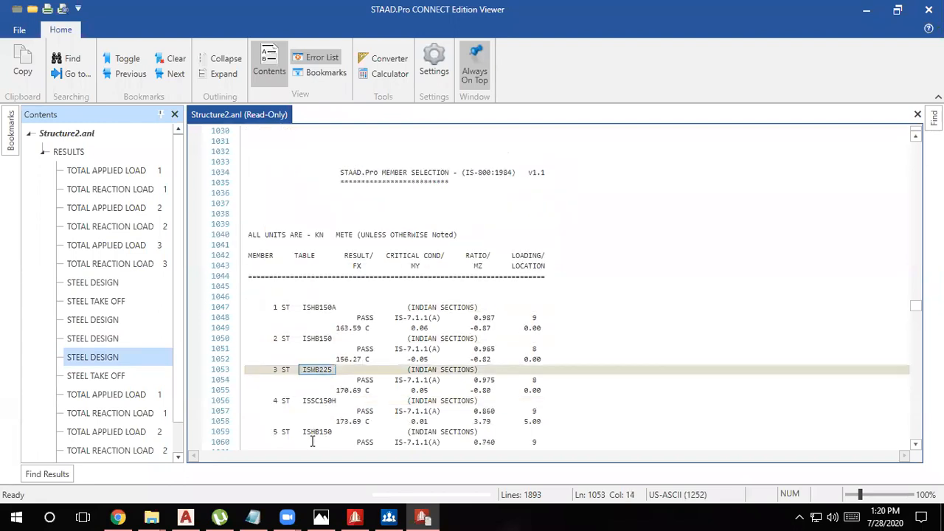
{"action": "left_click", "coordinate": [288, 374]}
{"action": "scroll", "coordinate": [311, 413], "scroll_direction": "down", "scroll_amount": 17}
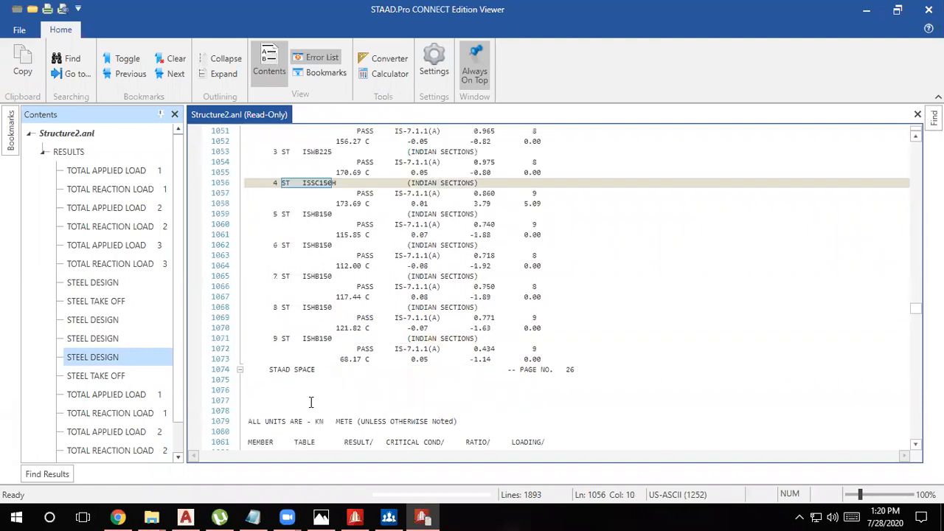
{"action": "scroll", "coordinate": [310, 418], "scroll_direction": "down", "scroll_amount": 20}
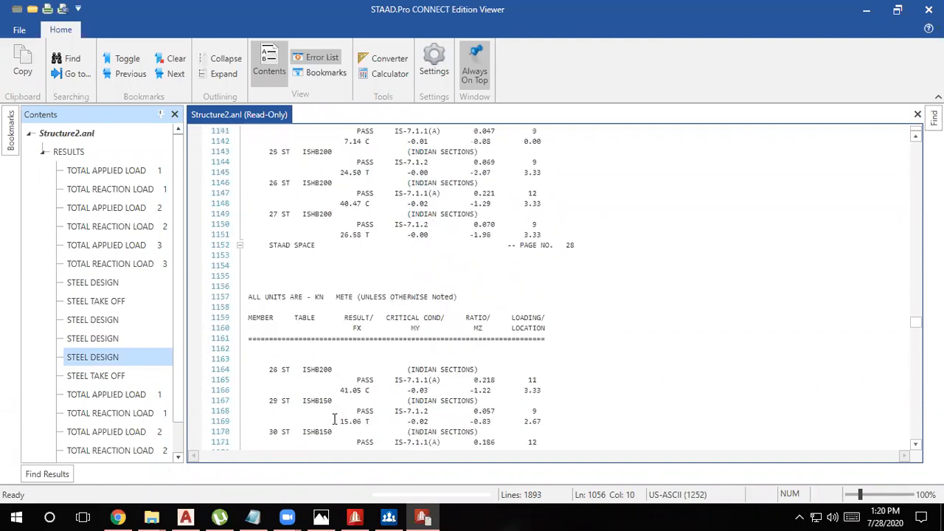
- Look over the tower model again, and close the output file to return to the model's geometry
{"action": "left_click", "coordinate": [868, 10]}
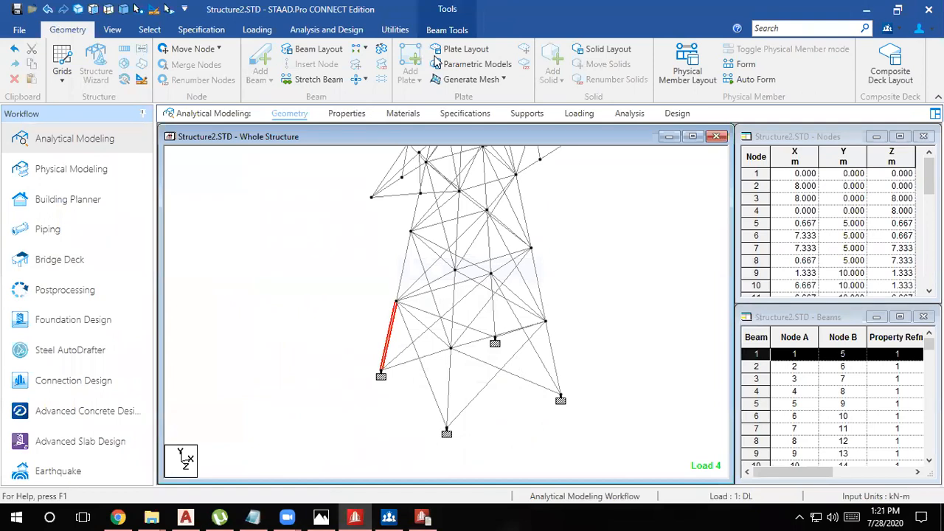
{"action": "middle_click_drag", "start_coordinate": [457, 281], "coordinate": [440, 343]}
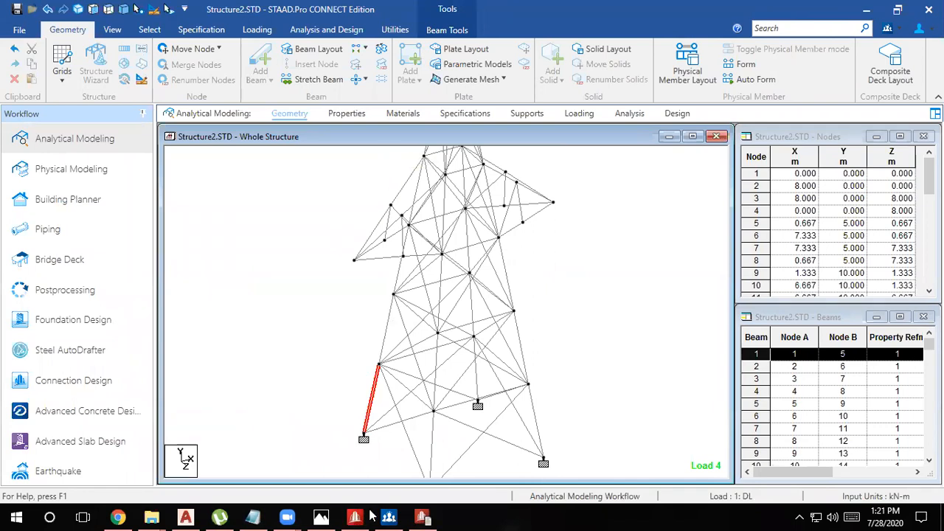
{"action": "left_click", "coordinate": [422, 517]}
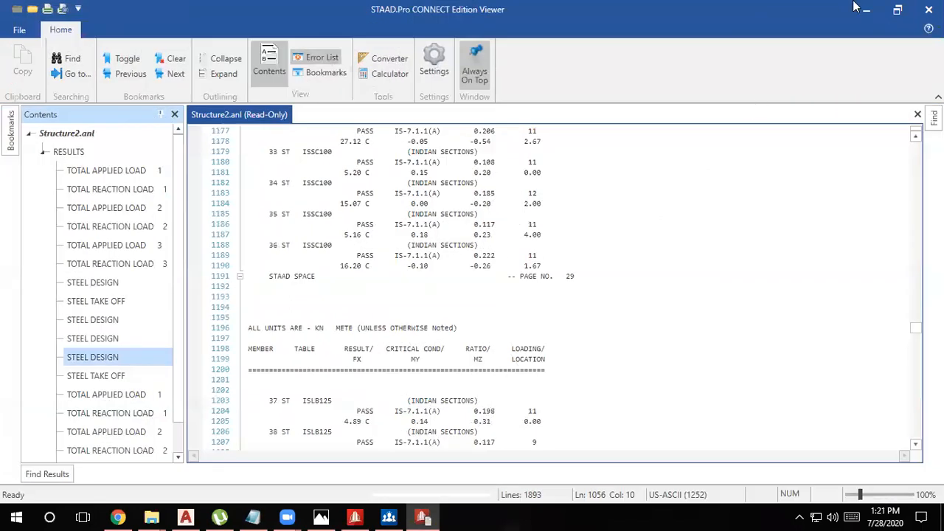
{"action": "left_click", "coordinate": [929, 10]}
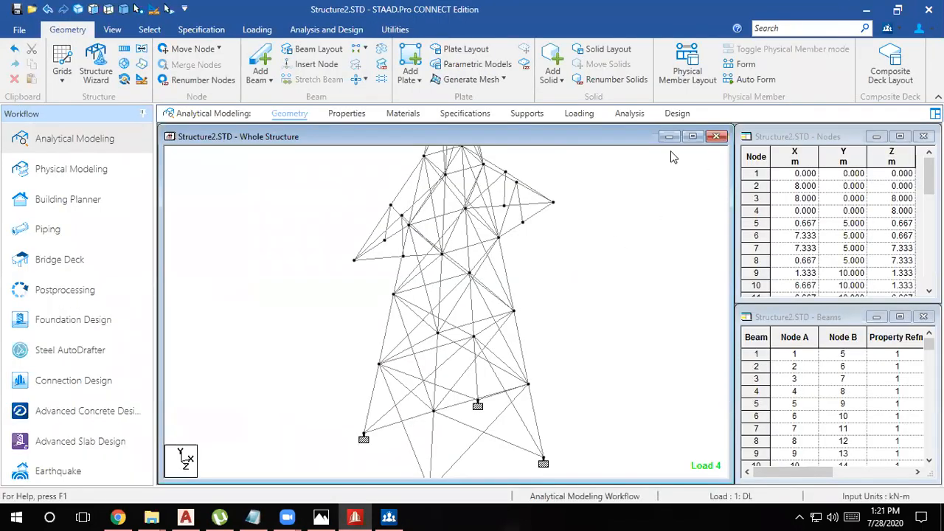